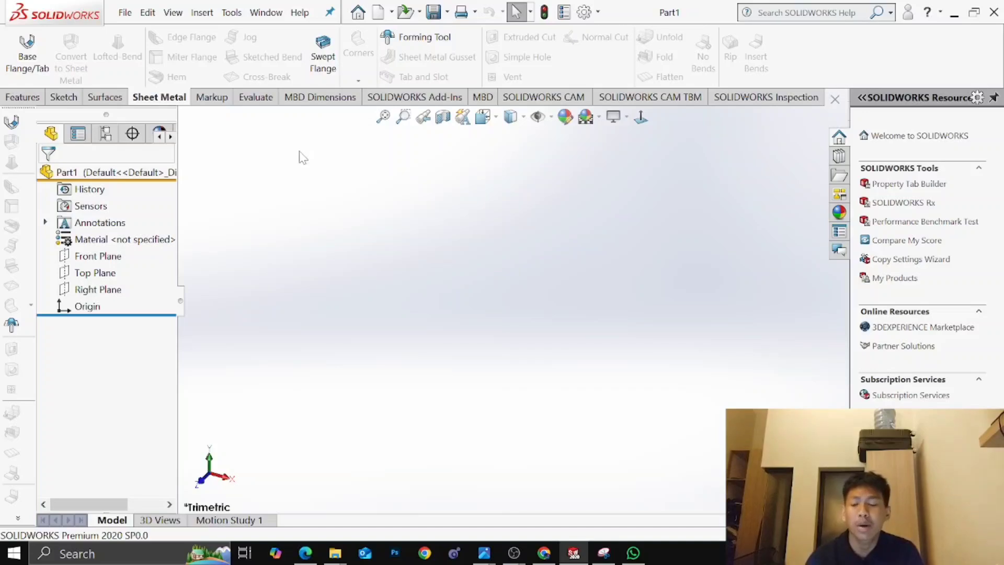
{"action": "right_click", "coordinate": [292, 142]}
{"action": "left_click", "coordinate": [574, 253]}
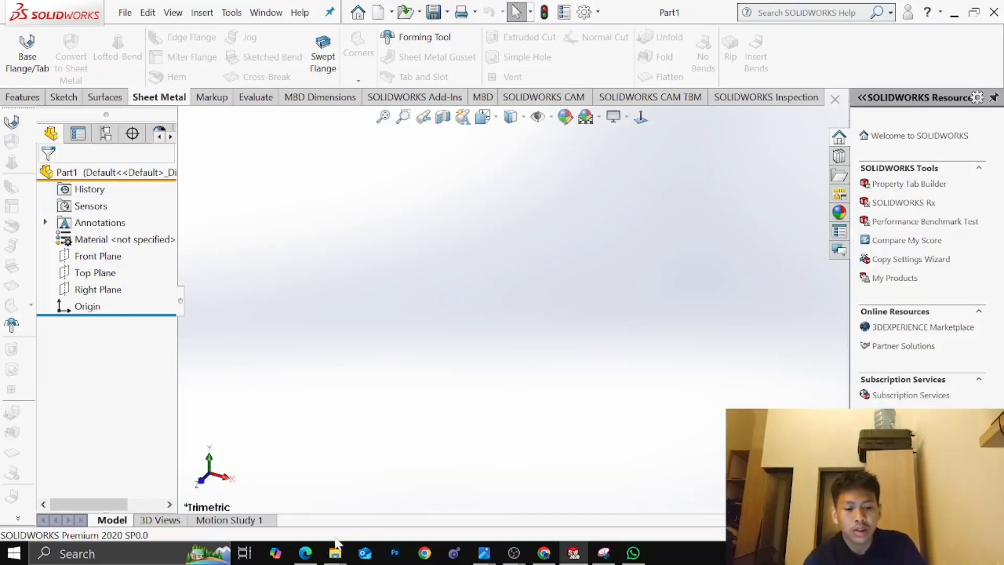
Switch to the CSWP Sheet Metal PDF and examine the primary part drawing and the specifications for Questions 1 and 2
{"action": "mouse_move", "coordinate": [301, 556]}
{"action": "left_click", "coordinate": [355, 439]}
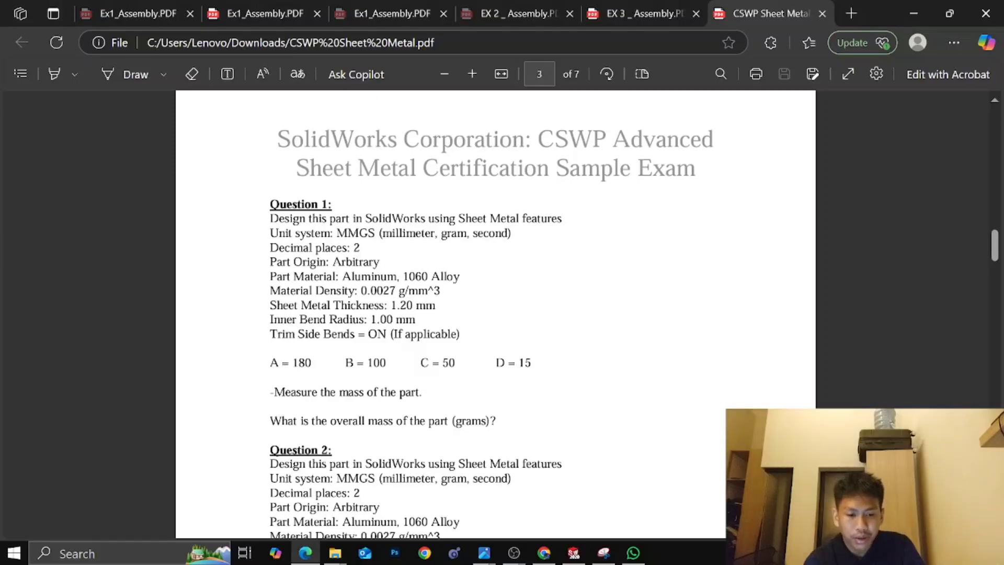
{"action": "scroll", "coordinate": [495, 314], "scroll_direction": "down", "scroll_amount": 6}
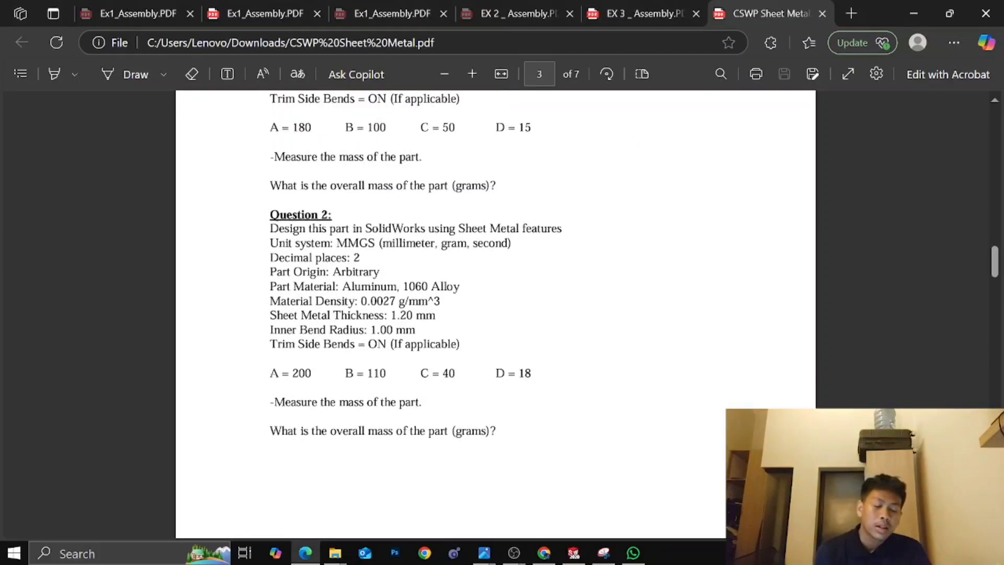
{"action": "scroll", "coordinate": [495, 314], "scroll_direction": "up", "scroll_amount": 2}
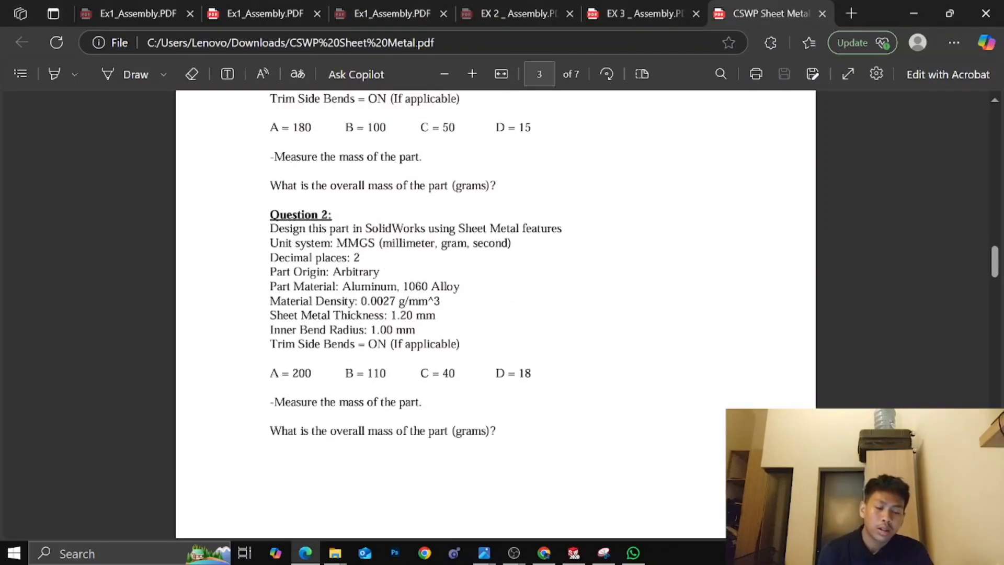
{"action": "scroll", "coordinate": [495, 314], "scroll_direction": "up", "scroll_amount": 15}
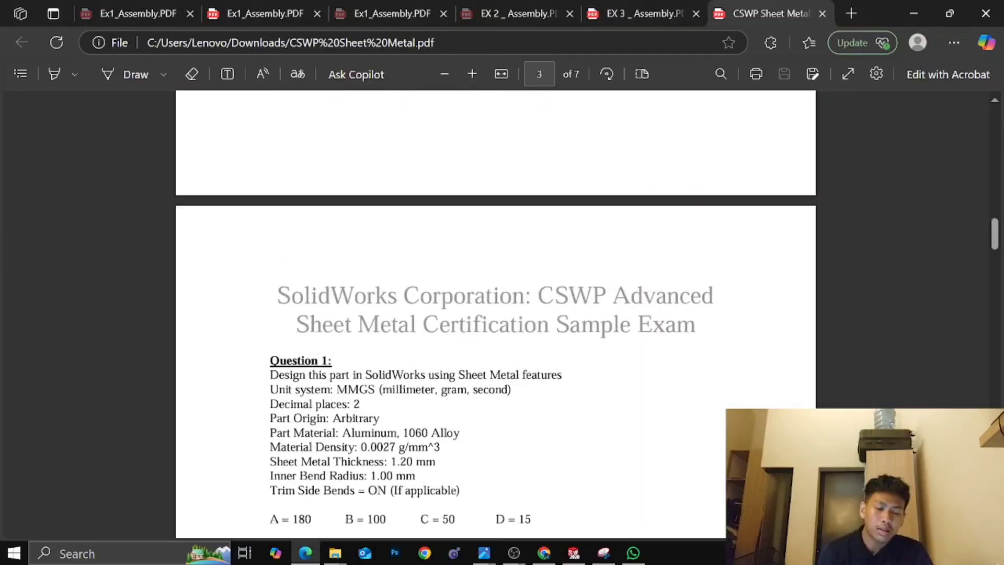
{"action": "scroll", "coordinate": [495, 314], "scroll_direction": "up", "scroll_amount": 2}
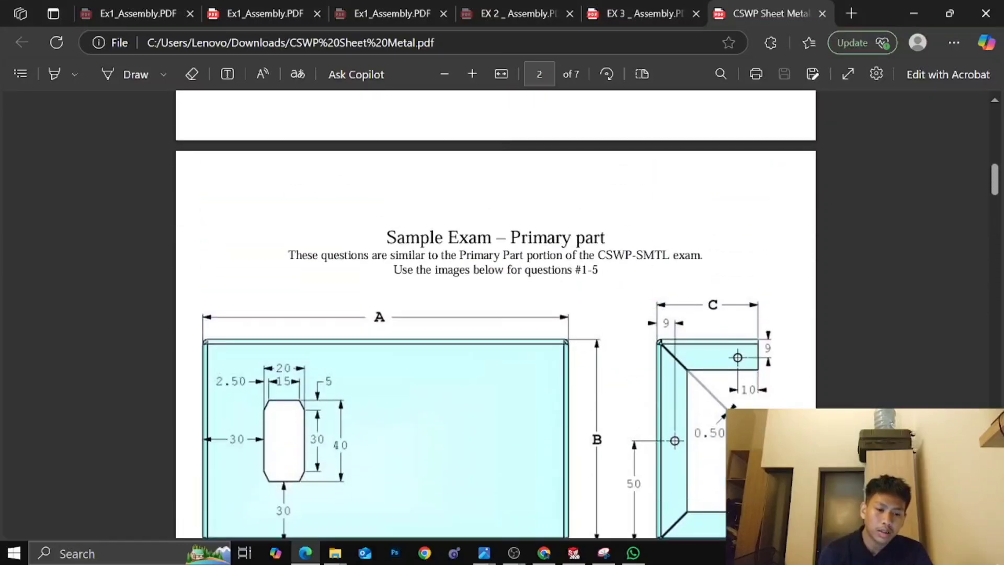
{"action": "scroll", "coordinate": [646, 180], "scroll_direction": "up", "scroll_amount": 3}
{"action": "scroll", "coordinate": [646, 181], "scroll_direction": "down", "scroll_amount": 7}
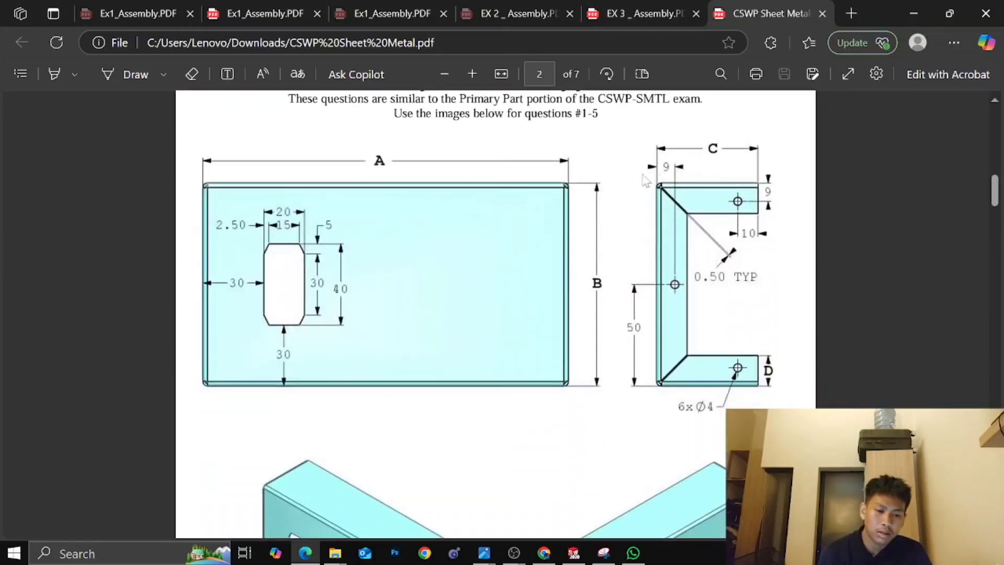
{"action": "scroll", "coordinate": [464, 298], "scroll_direction": "down", "scroll_amount": 7}
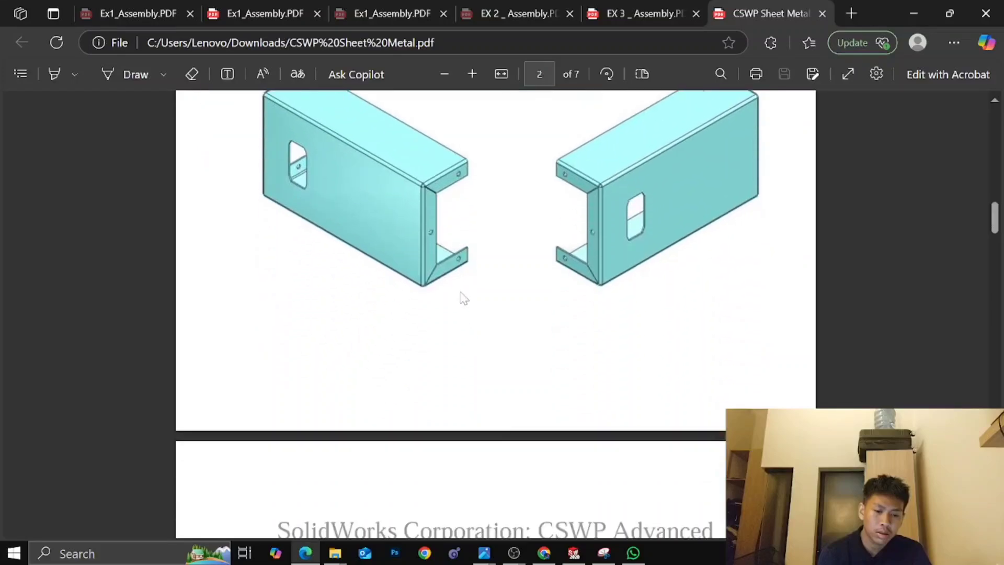
{"action": "scroll", "coordinate": [457, 289], "scroll_direction": "down", "scroll_amount": 6}
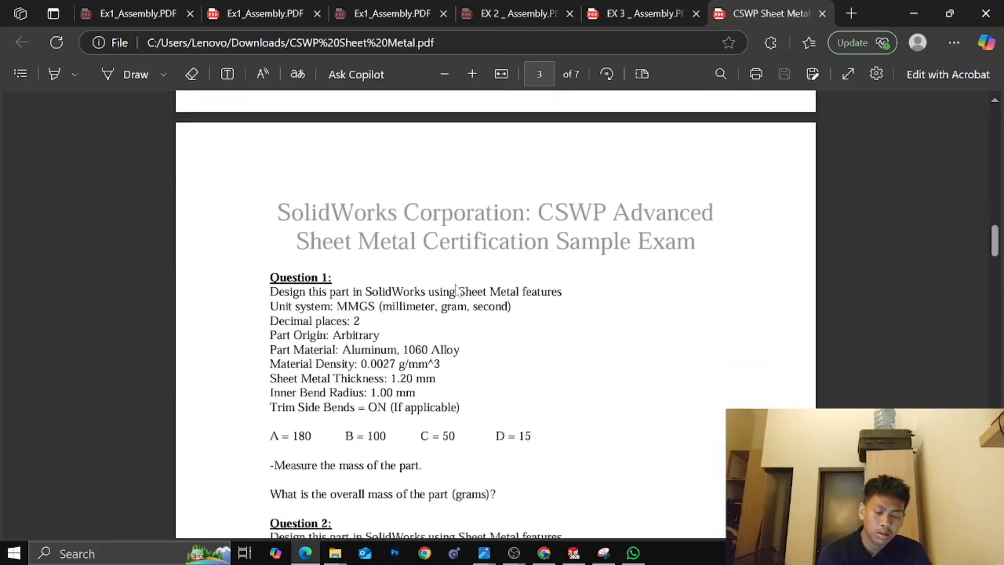
{"action": "scroll", "coordinate": [456, 290], "scroll_direction": "down", "scroll_amount": 4}
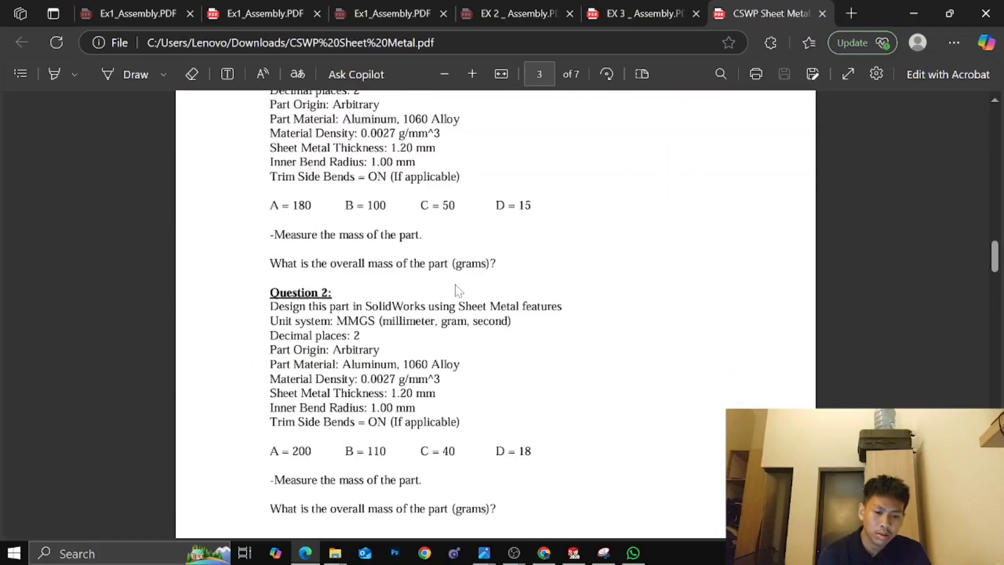
{"action": "scroll", "coordinate": [459, 290], "scroll_direction": "down", "scroll_amount": 3}
{"action": "scroll", "coordinate": [452, 334], "scroll_direction": "up", "scroll_amount": 3}
{"action": "scroll", "coordinate": [528, 289], "scroll_direction": "down", "scroll_amount": 1}
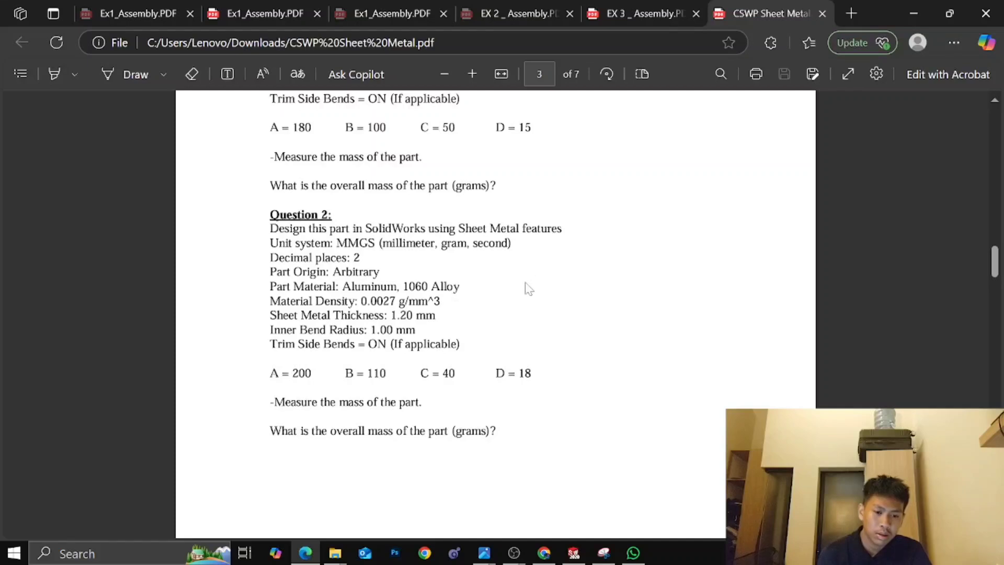
{"action": "scroll", "coordinate": [528, 289], "scroll_direction": "up", "scroll_amount": 3}
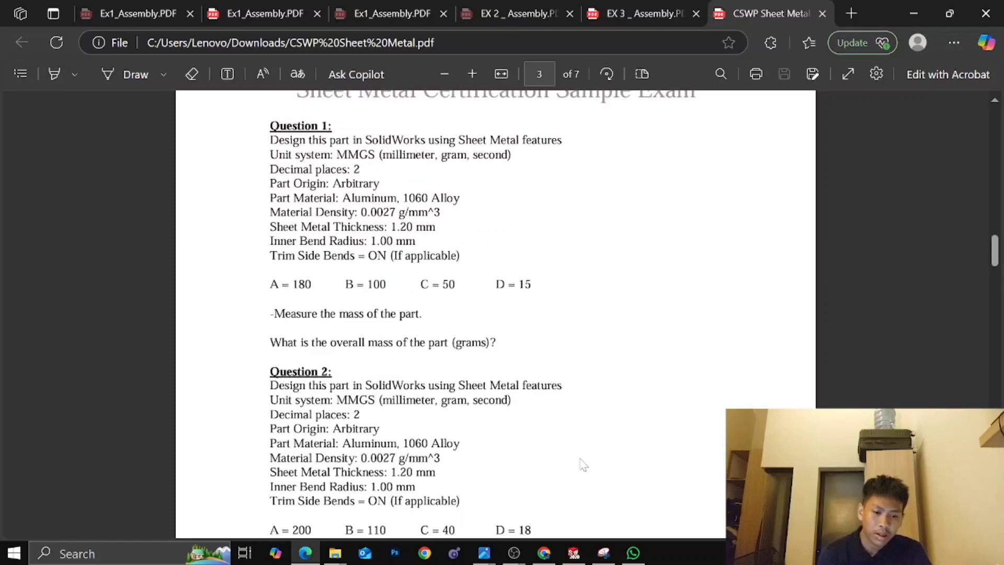
Return to SOLIDWORKS and start a sketch on the Top Plane of Part1
{"action": "mouse_move", "coordinate": [485, 552]}
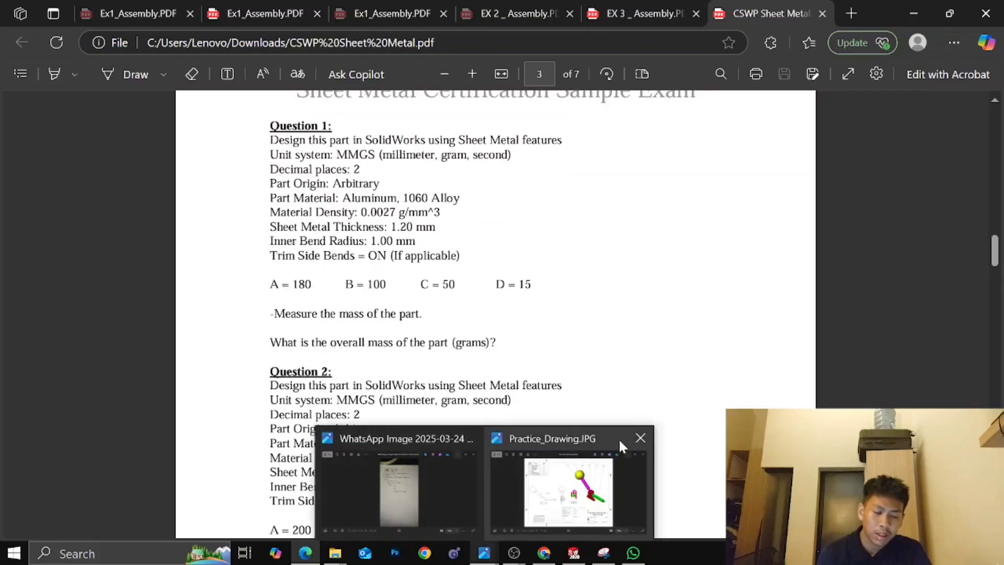
{"action": "mouse_move", "coordinate": [574, 553]}
{"action": "left_click", "coordinate": [581, 497]}
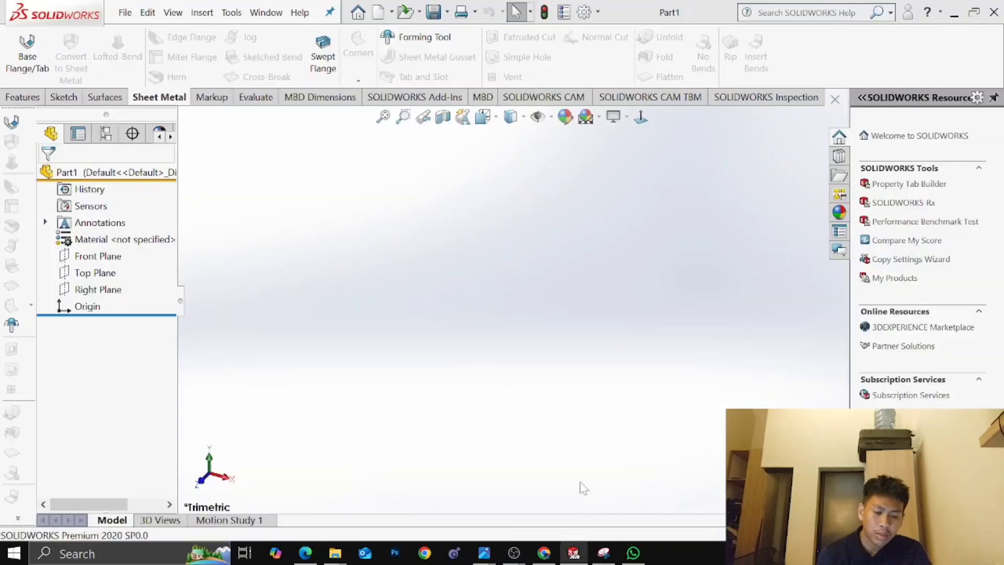
{"action": "left_click", "coordinate": [63, 99]}
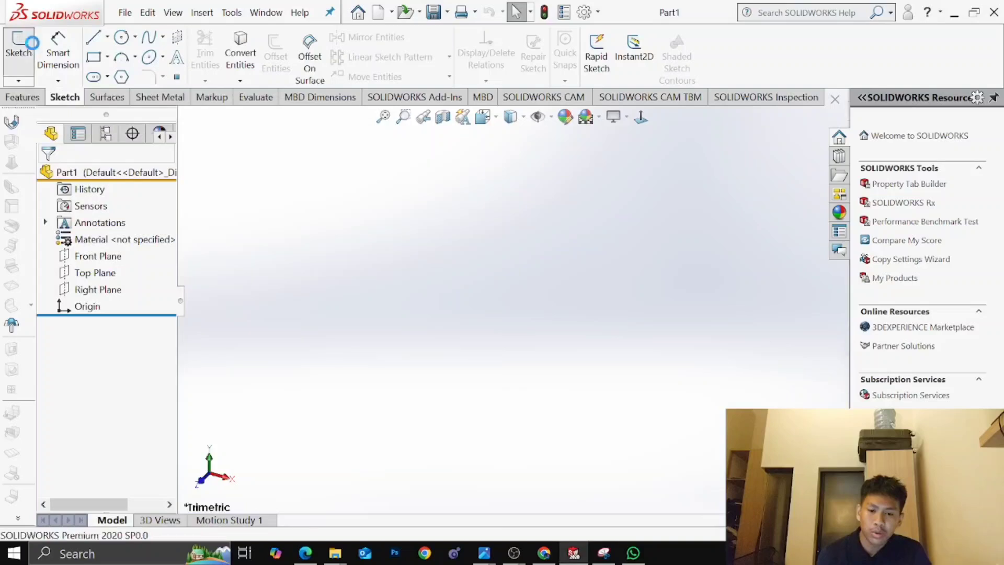
{"action": "left_click", "coordinate": [31, 41]}
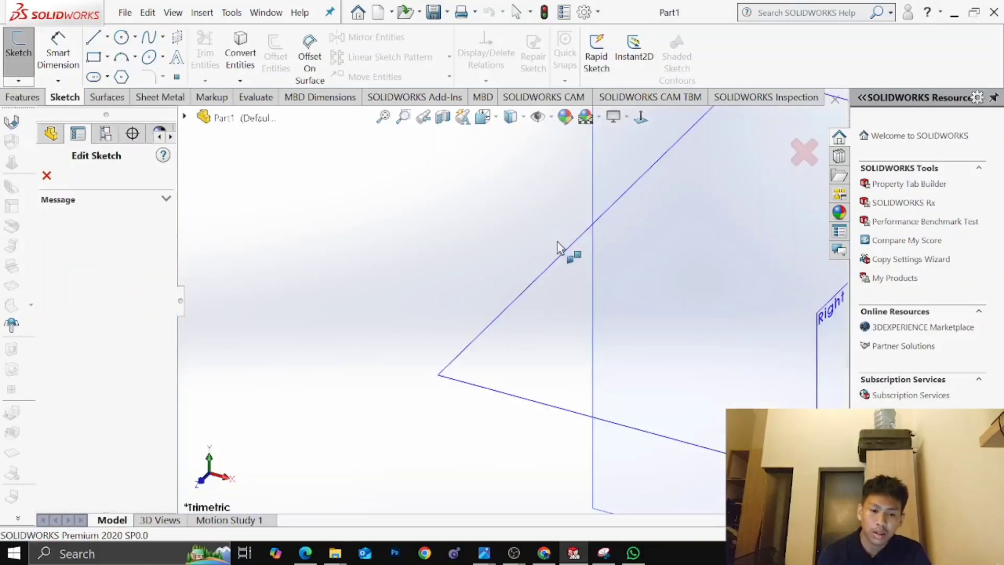
{"action": "left_click", "coordinate": [589, 294]}
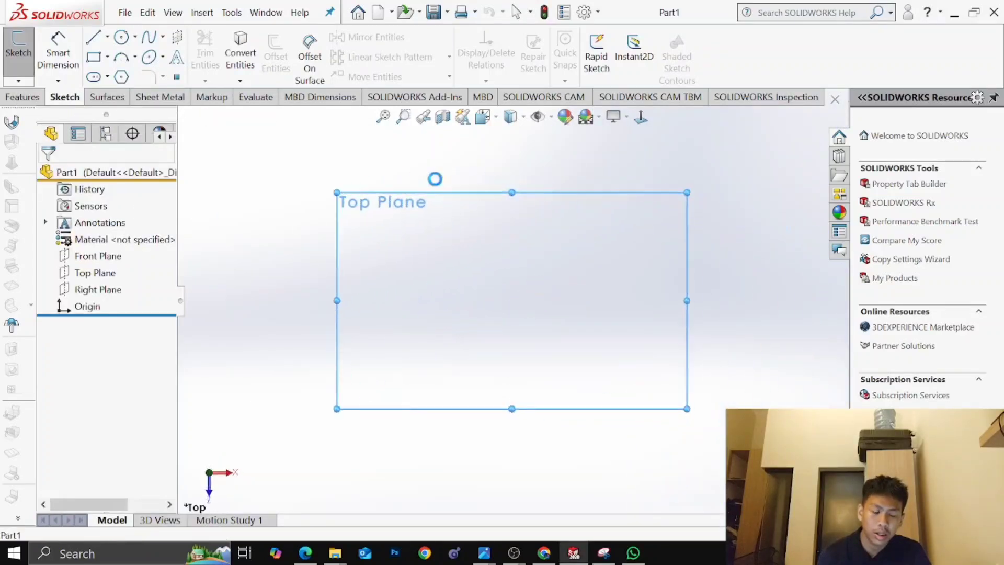
Draw a center rectangle about 95 mm wide and 86 mm high centred on the origin, and start Smart Dimension
{"action": "left_click", "coordinate": [107, 57]}
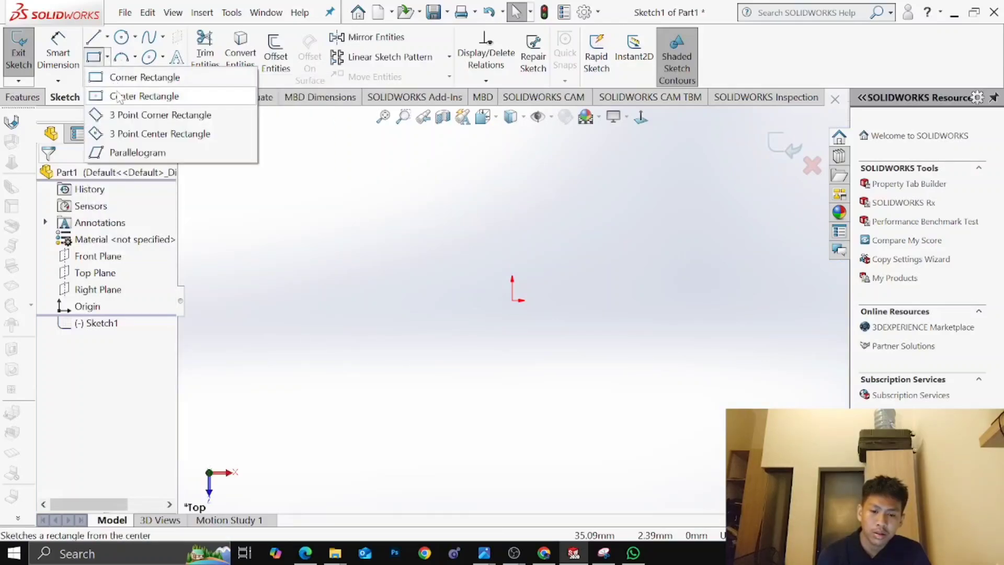
{"action": "left_click", "coordinate": [513, 300]}
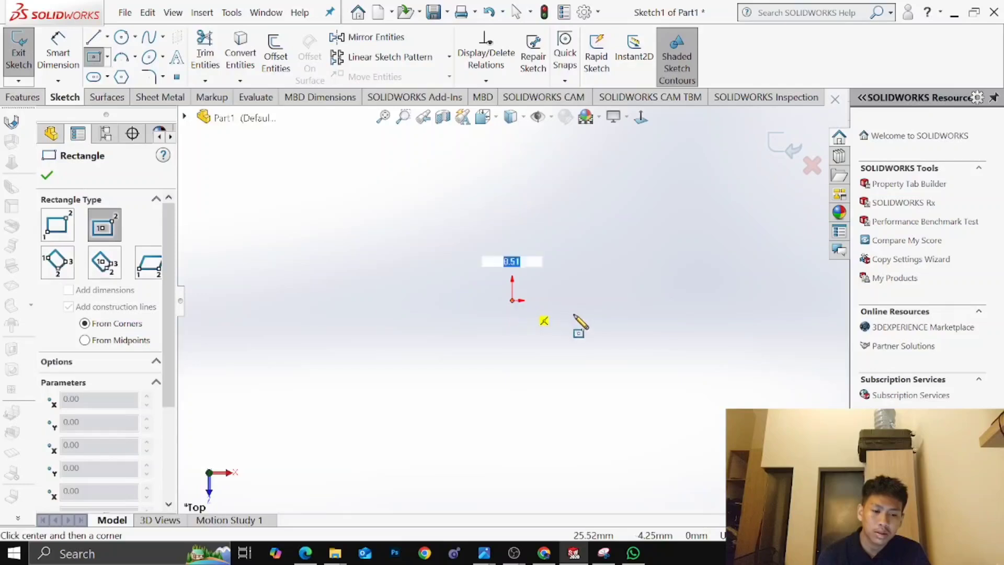
{"action": "key", "text": "Tab"}
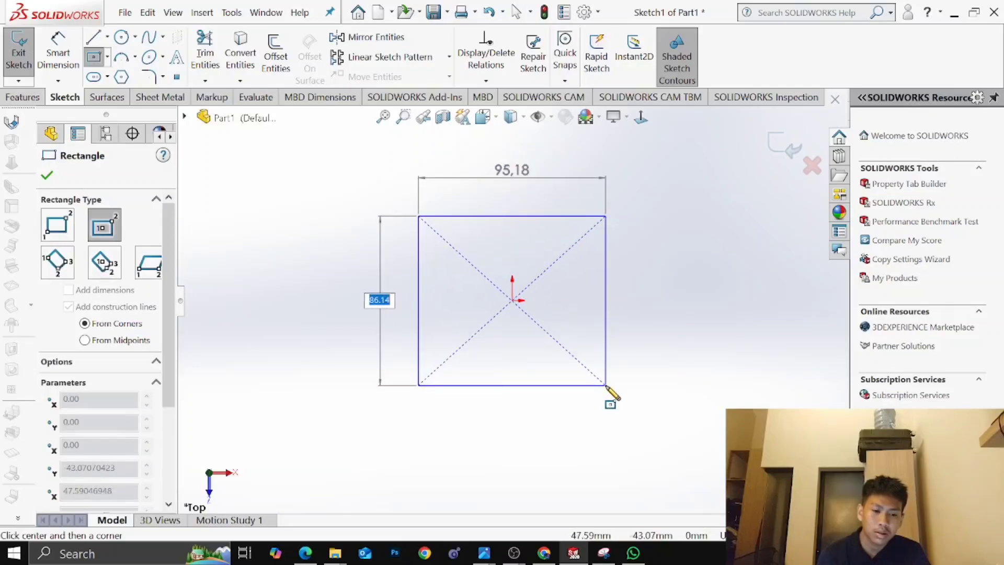
{"action": "left_click", "coordinate": [606, 386]}
{"action": "mouse_move", "coordinate": [658, 354]}
{"action": "right_mouse_down"}
{"action": "mouse_move", "coordinate": [662, 298]}
{"action": "mouse_move", "coordinate": [651, 269]}
{"action": "right_mouse_up"}
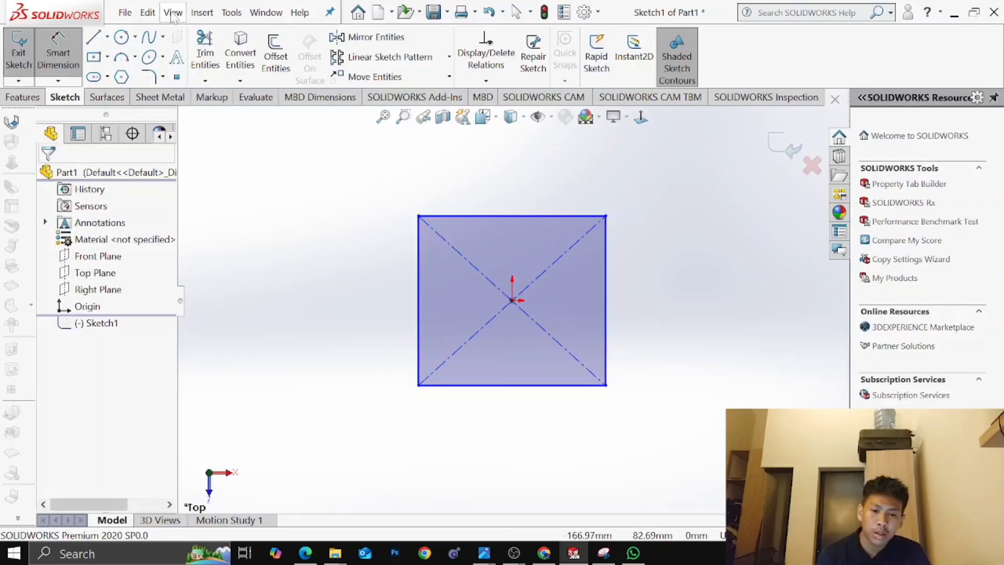
{"action": "left_click", "coordinate": [226, 13]}
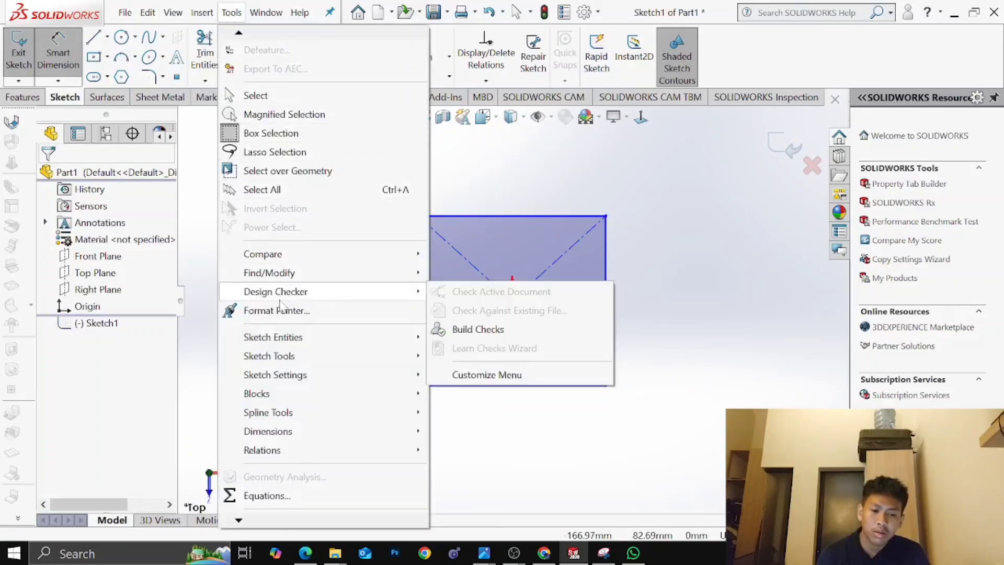
{"action": "mouse_move", "coordinate": [406, 339]}
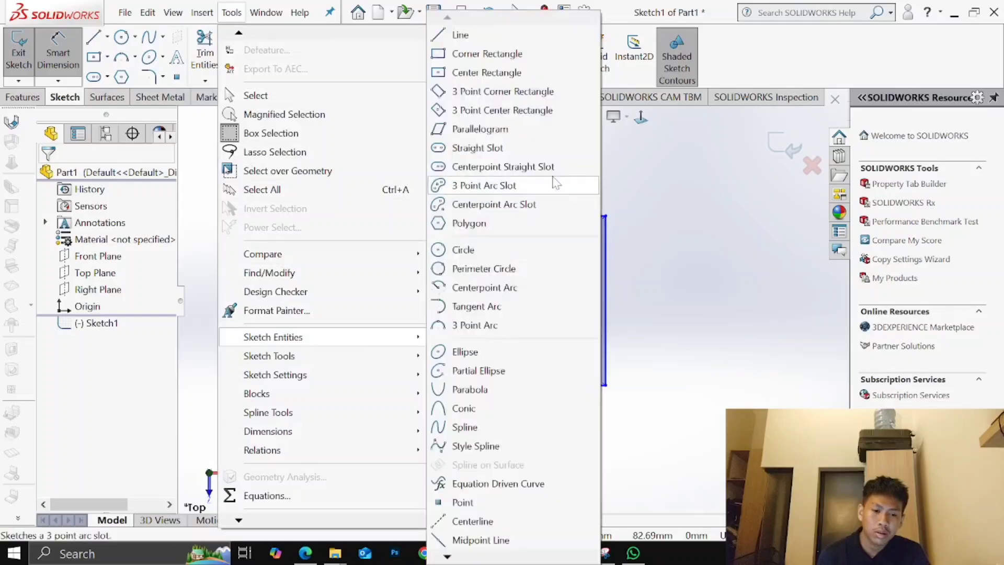
{"action": "left_click", "coordinate": [654, 206]}
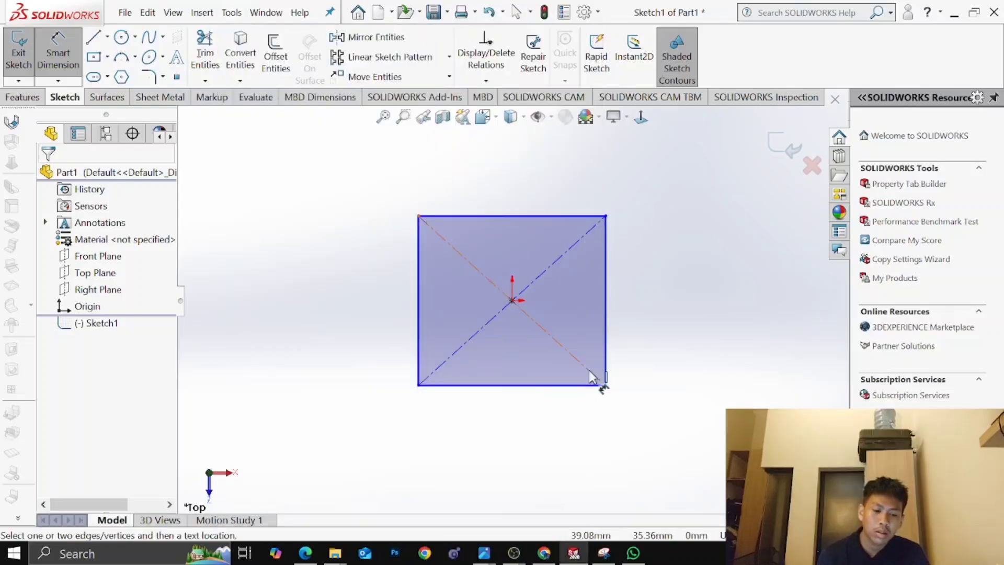
Switch to the exam PDF and check the dimension letters on the drawing against the A to D values listed in the questions
{"action": "mouse_move", "coordinate": [305, 553]}
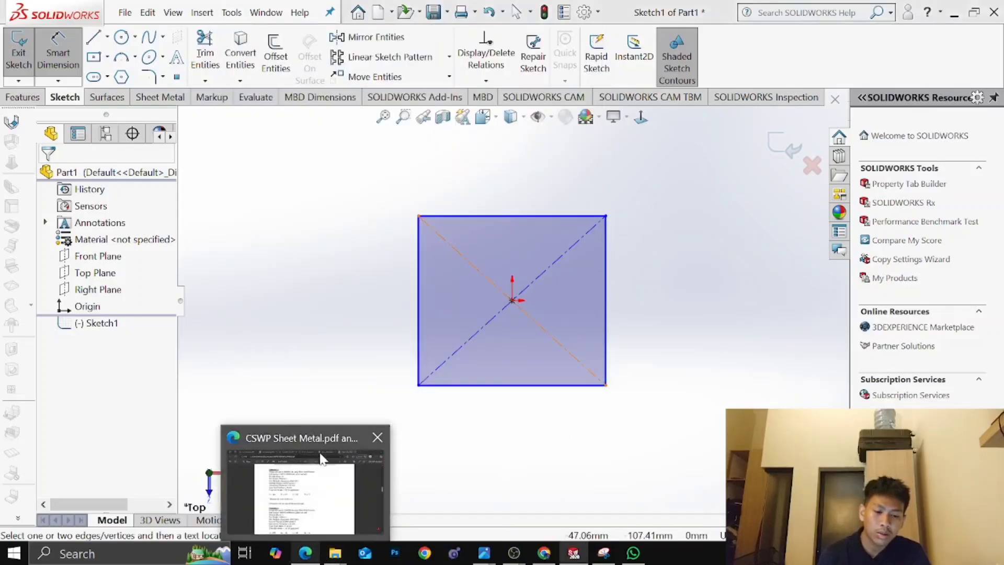
{"action": "left_click", "coordinate": [304, 486]}
{"action": "scroll", "coordinate": [318, 272], "scroll_direction": "up", "scroll_amount": 15}
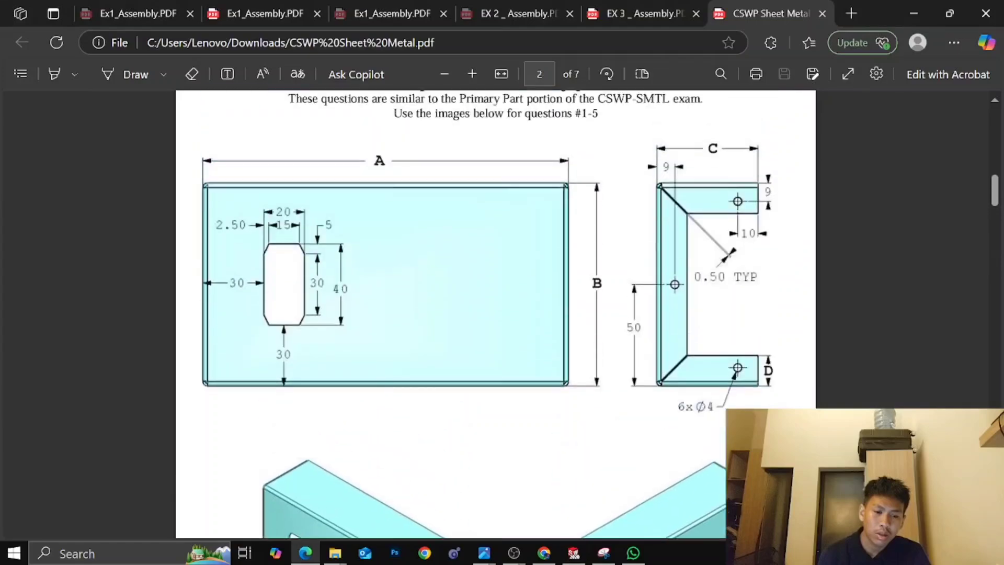
{"action": "scroll", "coordinate": [425, 256], "scroll_direction": "down", "scroll_amount": 15}
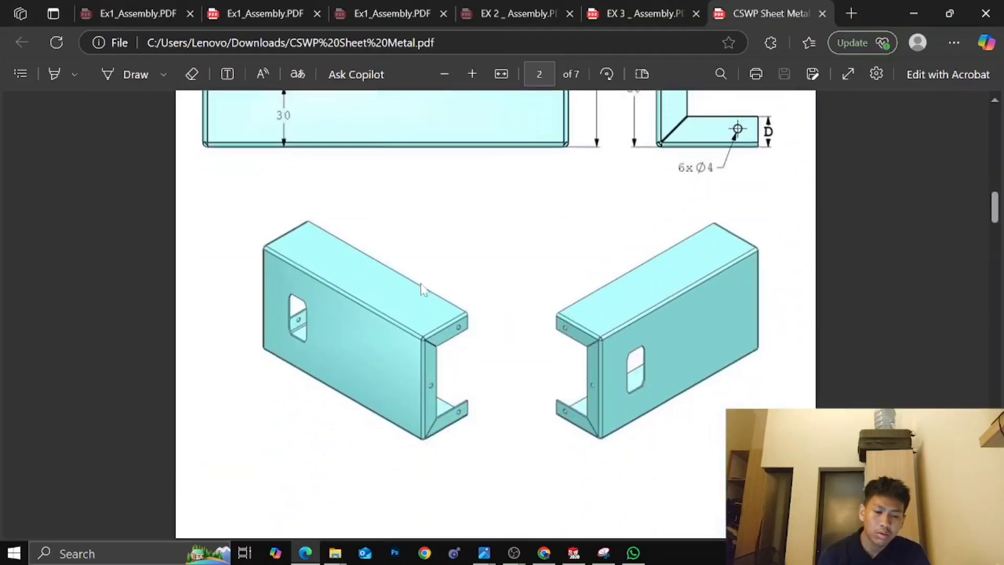
{"action": "scroll", "coordinate": [496, 314], "scroll_direction": "down", "scroll_amount": 2}
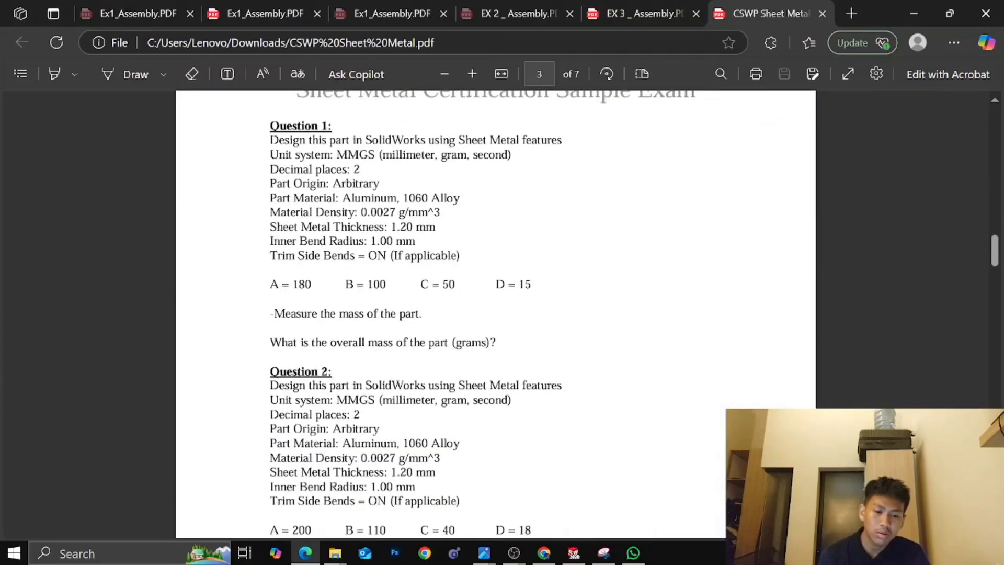
{"action": "scroll", "coordinate": [496, 314], "scroll_direction": "up", "scroll_amount": 4}
{"action": "scroll", "coordinate": [496, 314], "scroll_direction": "down", "scroll_amount": 6}
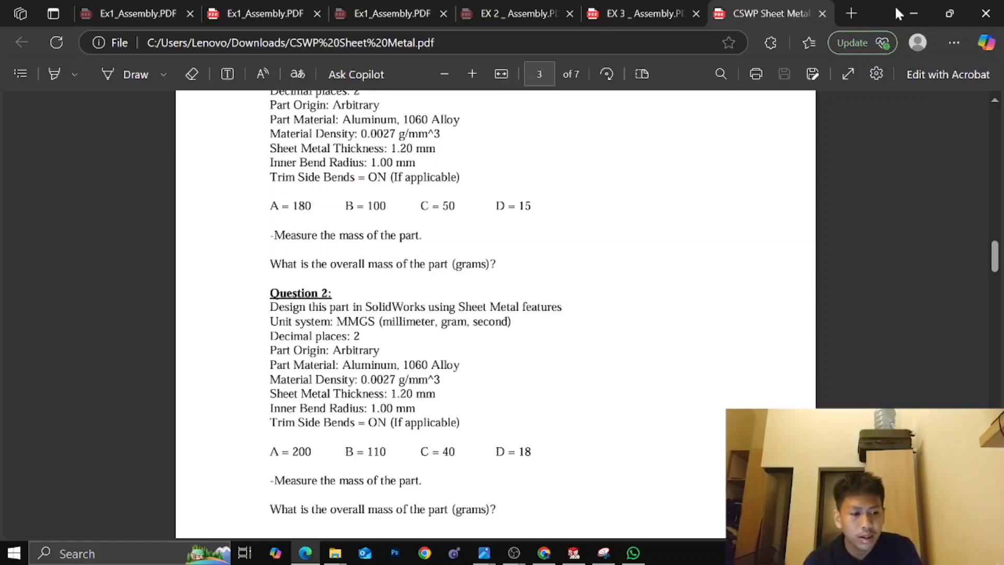
Return to SOLIDWORKS and add a global variable named A with the value 180 in the Equations dialog
{"action": "left_click", "coordinate": [914, 15]}
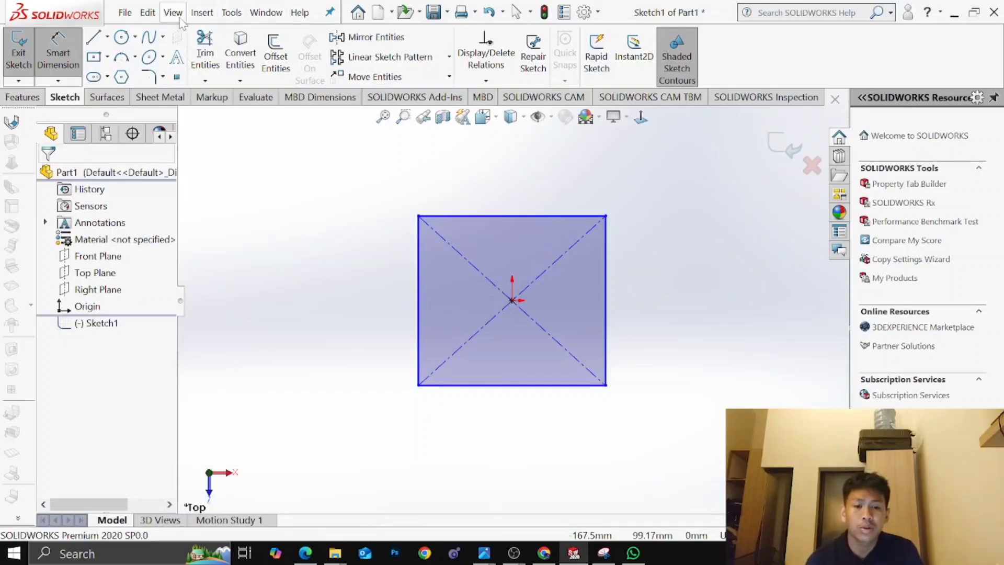
{"action": "left_click", "coordinate": [230, 12]}
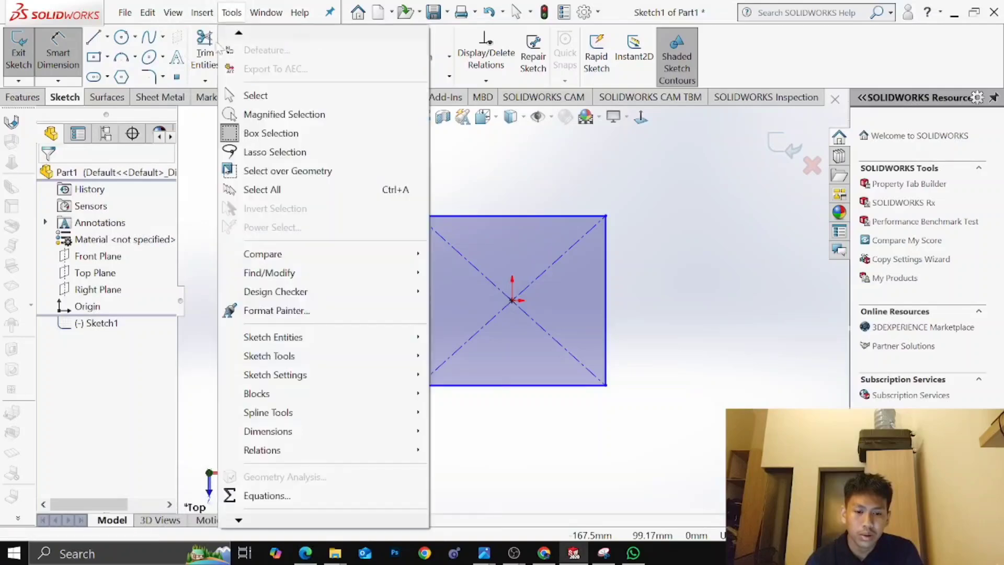
{"action": "left_click", "coordinate": [267, 497]}
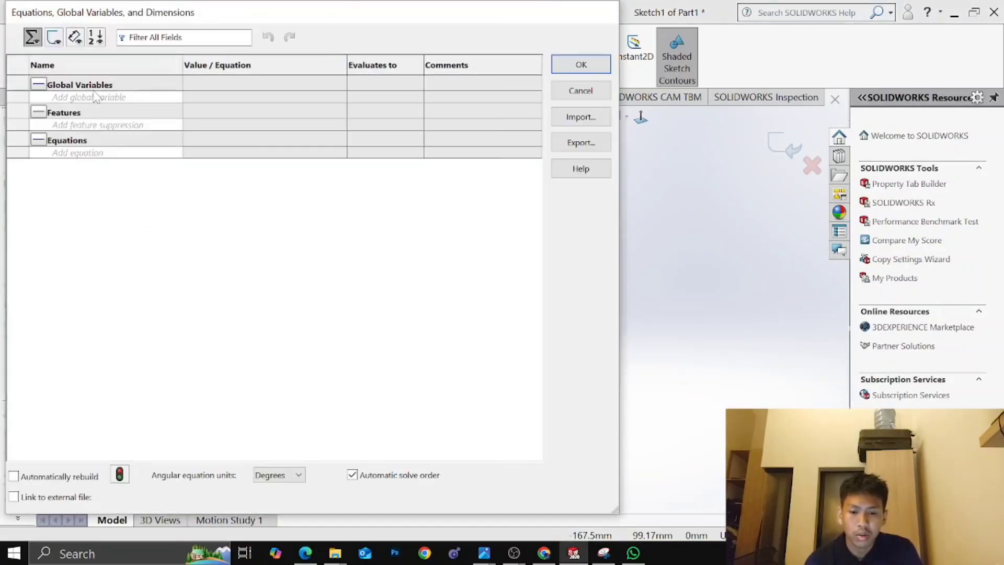
{"action": "left_click", "coordinate": [99, 98]}
{"action": "key", "text": "Caps_Lock"}
{"action": "type", "text": "A"}
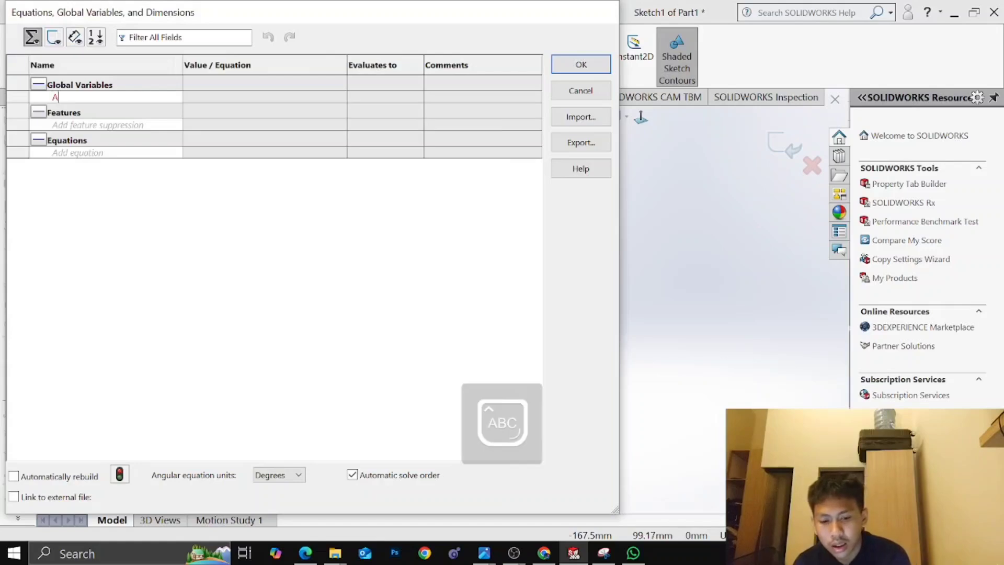
{"action": "key", "text": "Tab"}
{"action": "type", "text": "1"}
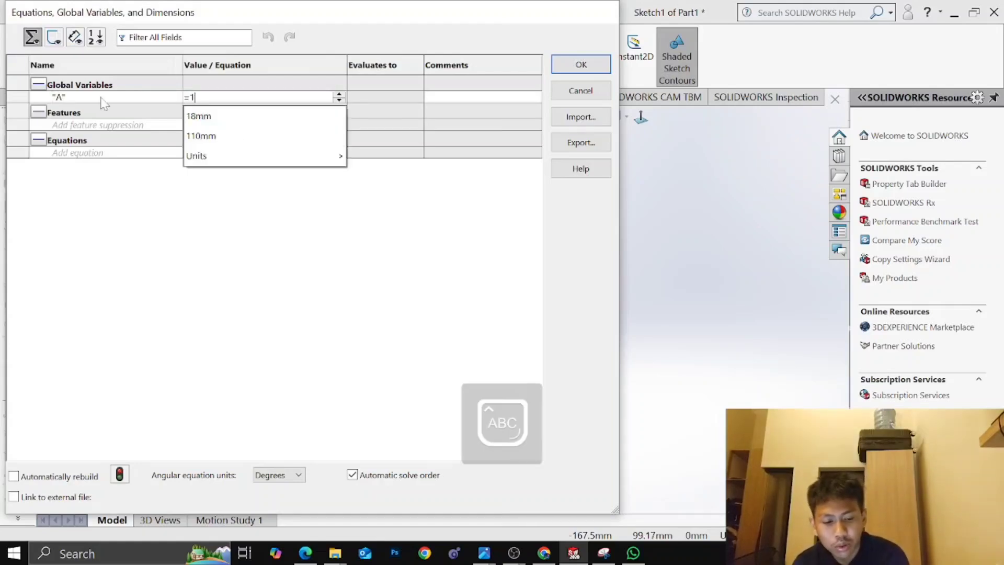
{"action": "type", "text": "80"}
{"action": "key", "text": "Return"}
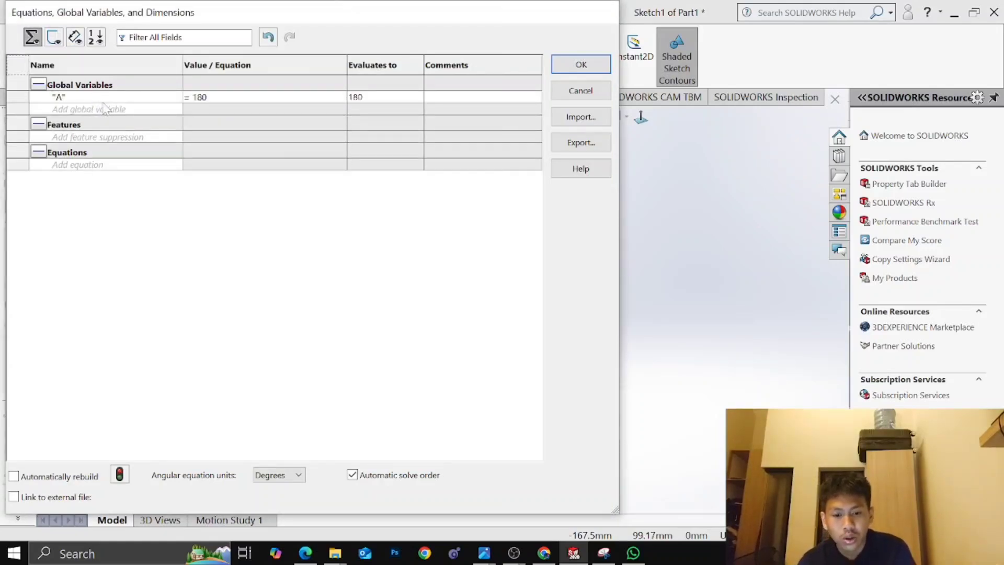
Add a global variable named B with the value 100
{"action": "left_click", "coordinate": [107, 111]}
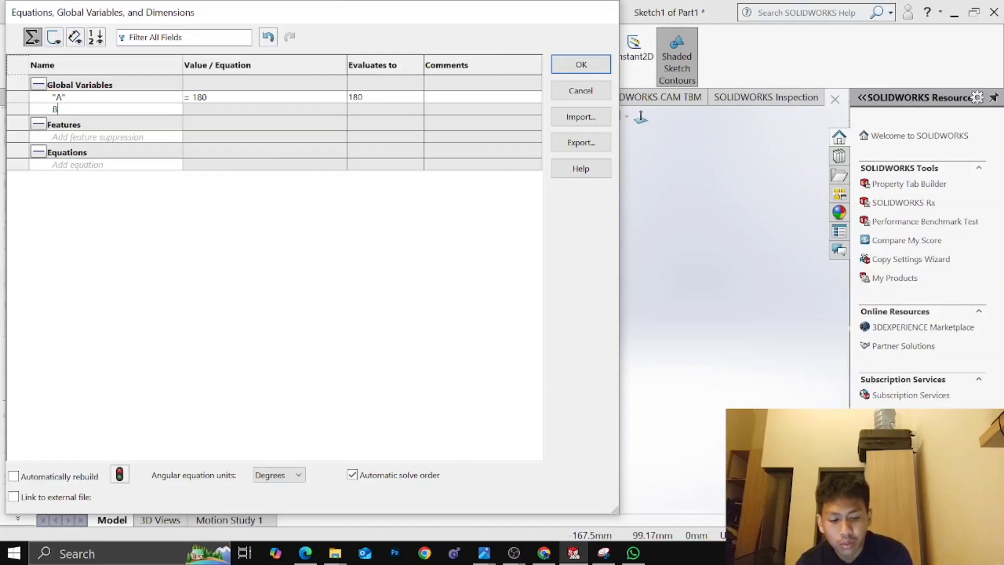
{"action": "type", "text": "B"}
{"action": "key", "text": "Tab"}
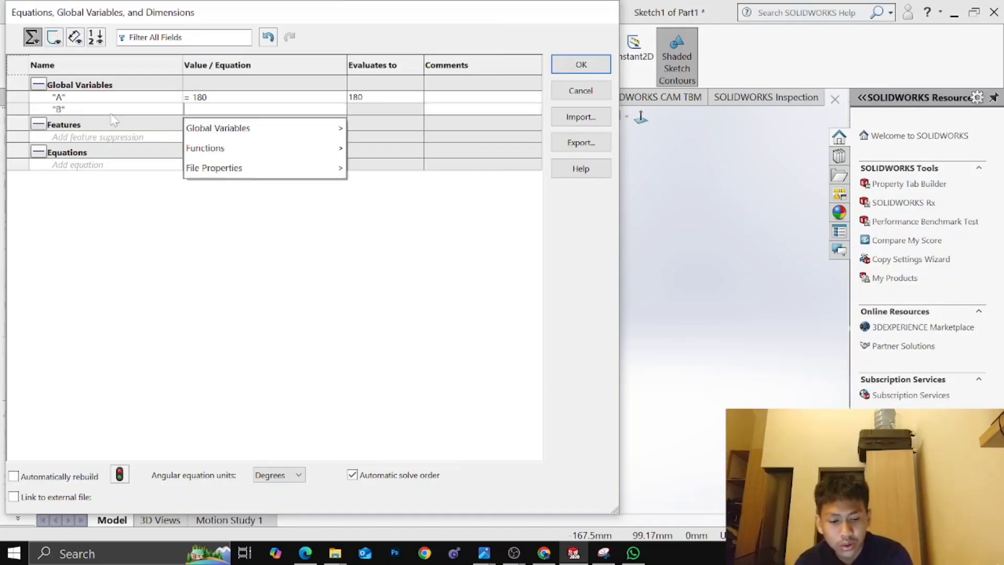
{"action": "type", "text": "100"}
{"action": "key", "text": "Tab"}
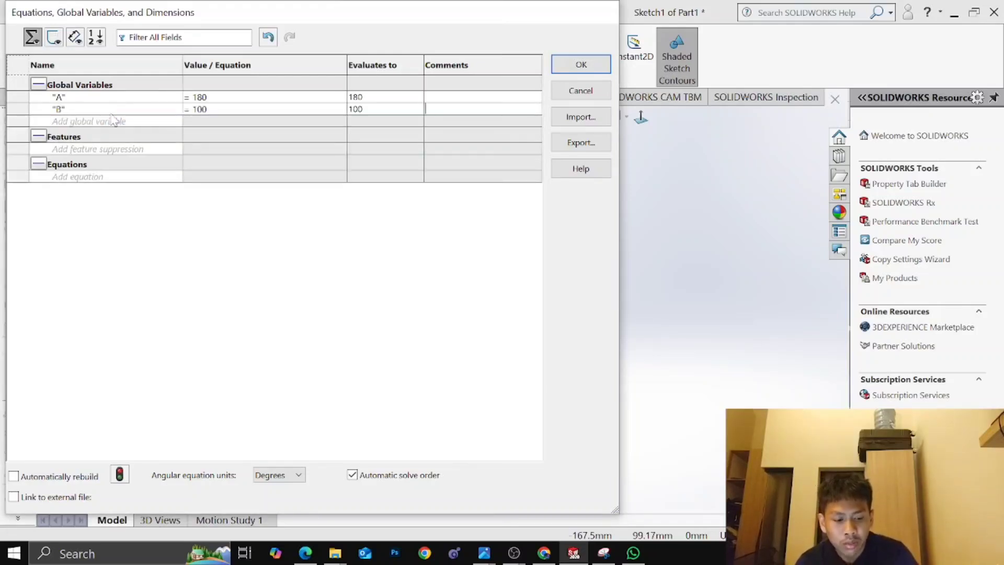
Add a global variable named C with the value 50
{"action": "left_click", "coordinate": [113, 120]}
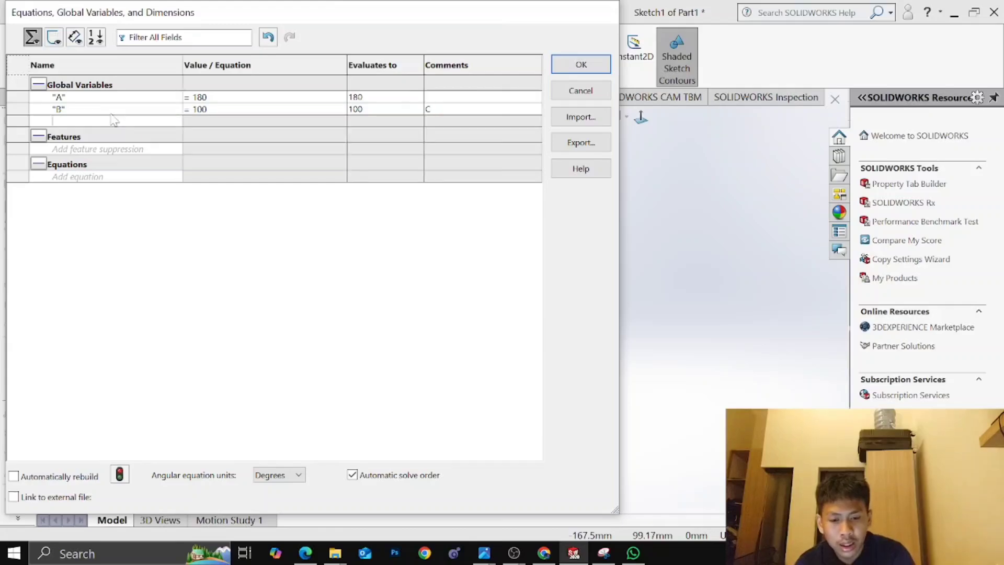
{"action": "mouse_move", "coordinate": [302, 557]}
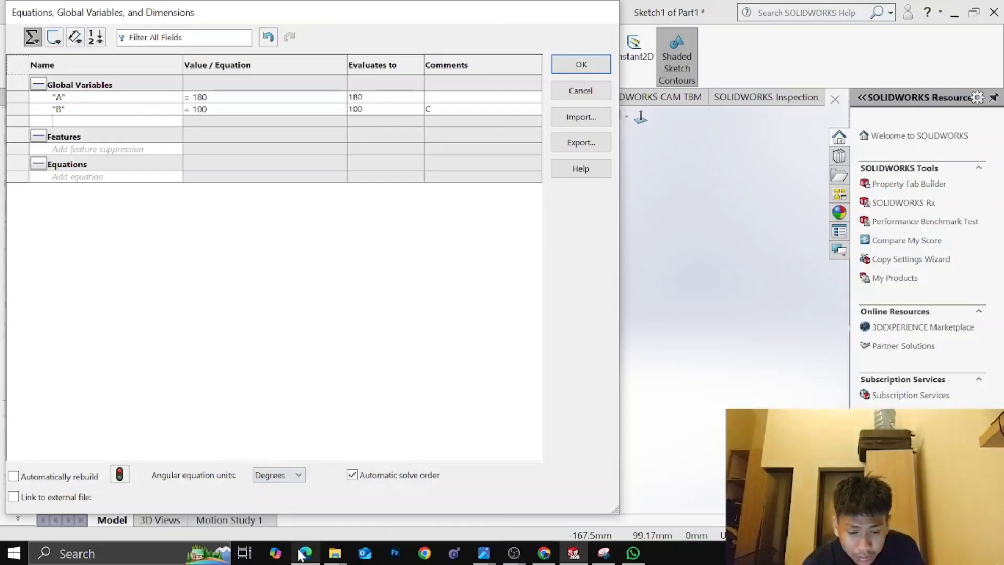
{"action": "mouse_move", "coordinate": [306, 534]}
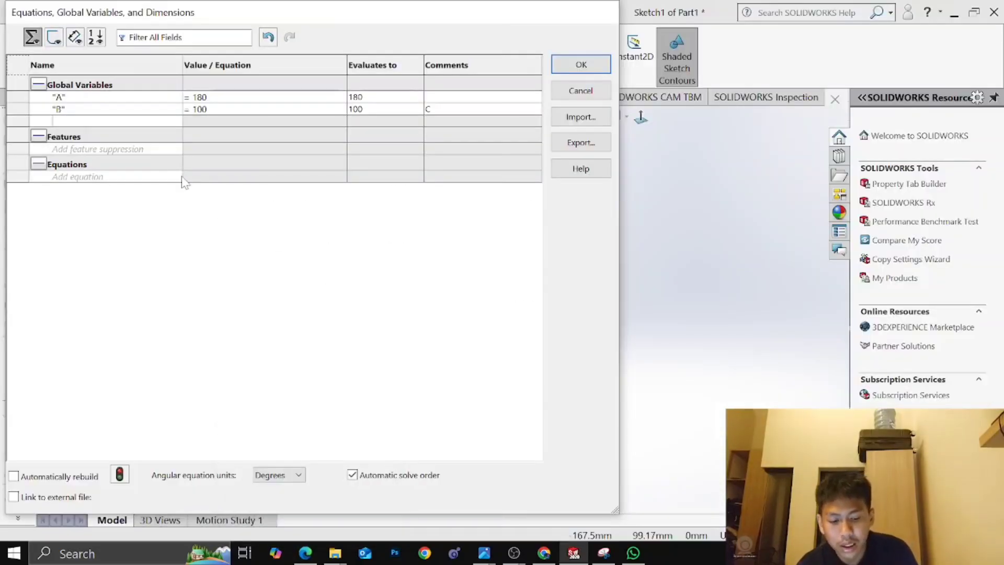
{"action": "type", "text": "C"}
{"action": "key", "text": "Tab"}
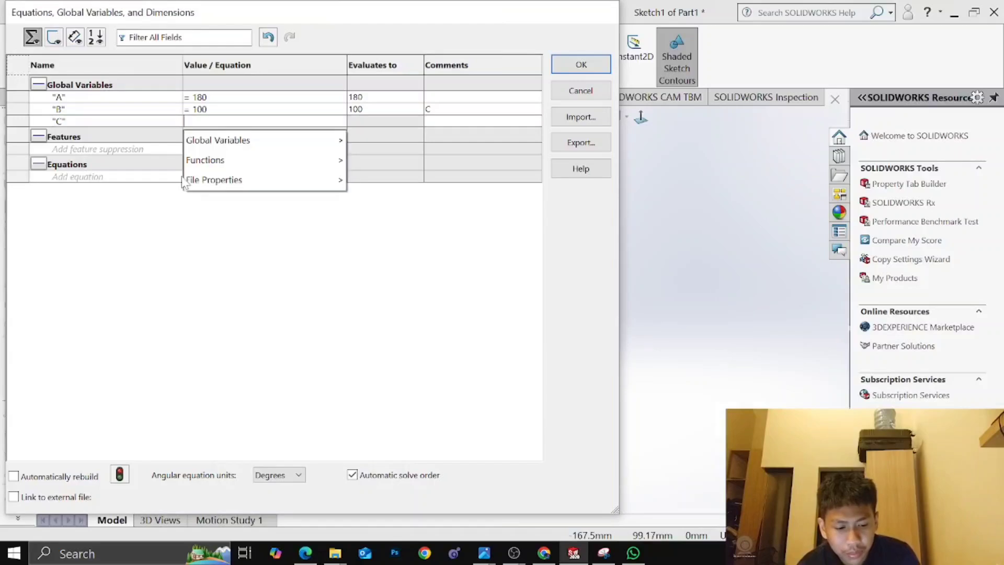
{"action": "type", "text": "50"}
{"action": "key", "text": "Return"}
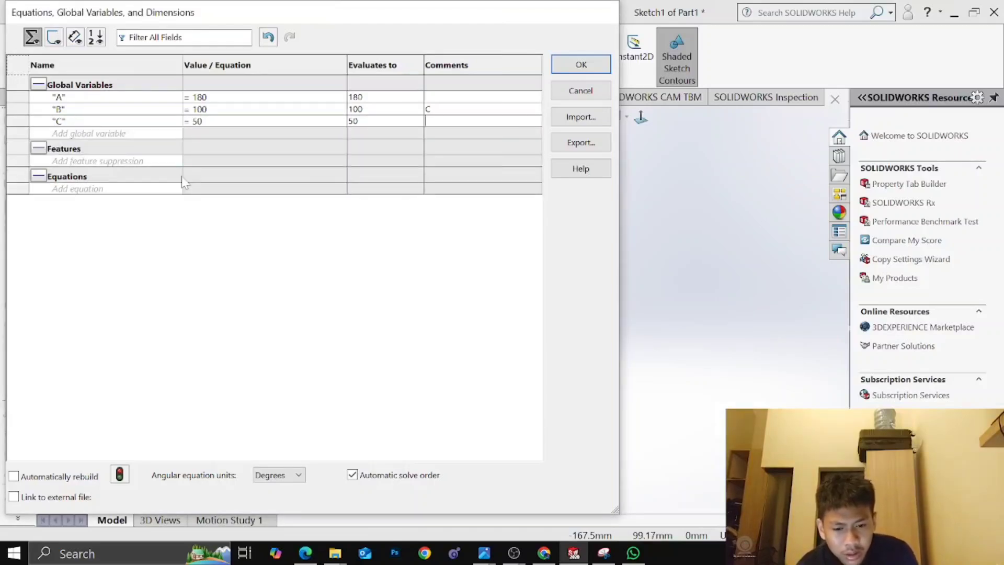
Add a global variable named D with the value 15
{"action": "left_click", "coordinate": [168, 134]}
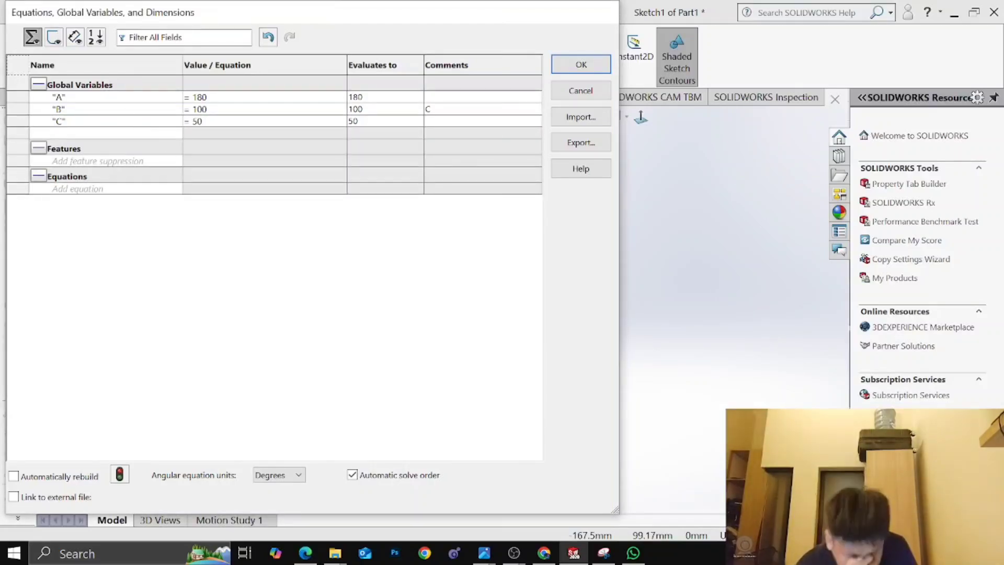
{"action": "type", "text": "D"}
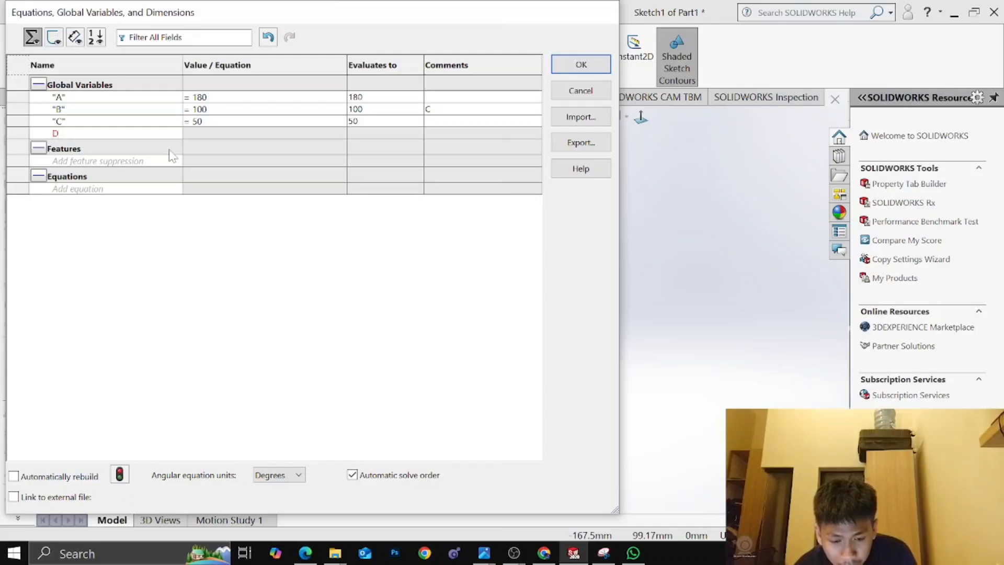
{"action": "key", "text": "Tab"}
{"action": "type", "text": "15"}
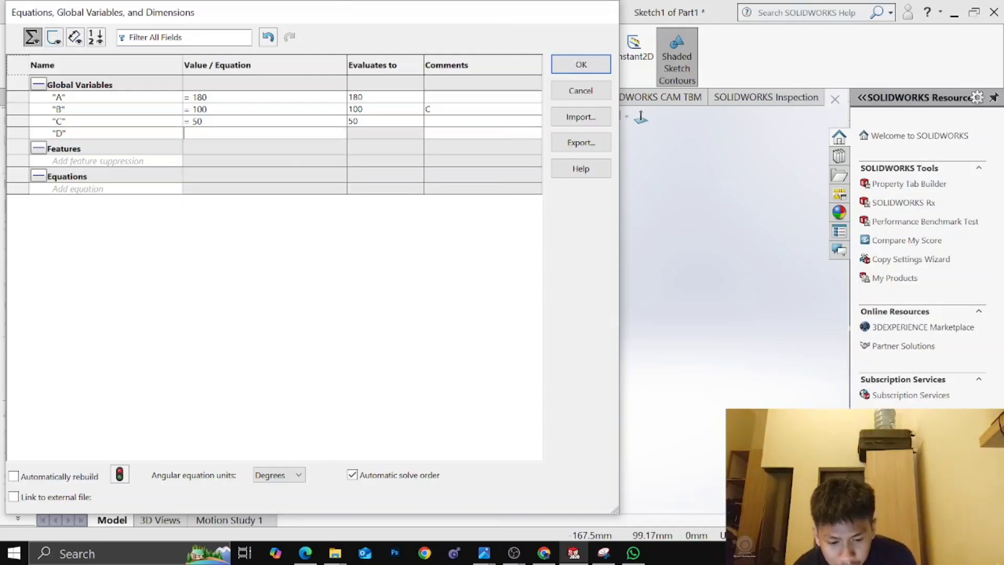
{"action": "key", "text": "Tab"}
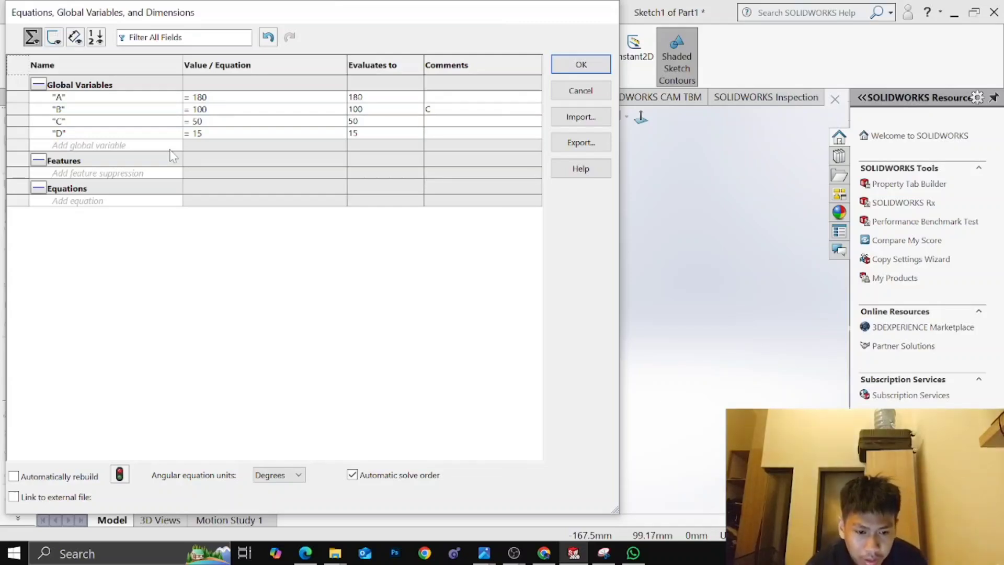
Clear the stray comment from global variable B and accept the equations
{"action": "left_click_drag", "start_coordinate": [425, 112], "coordinate": [456, 115]}
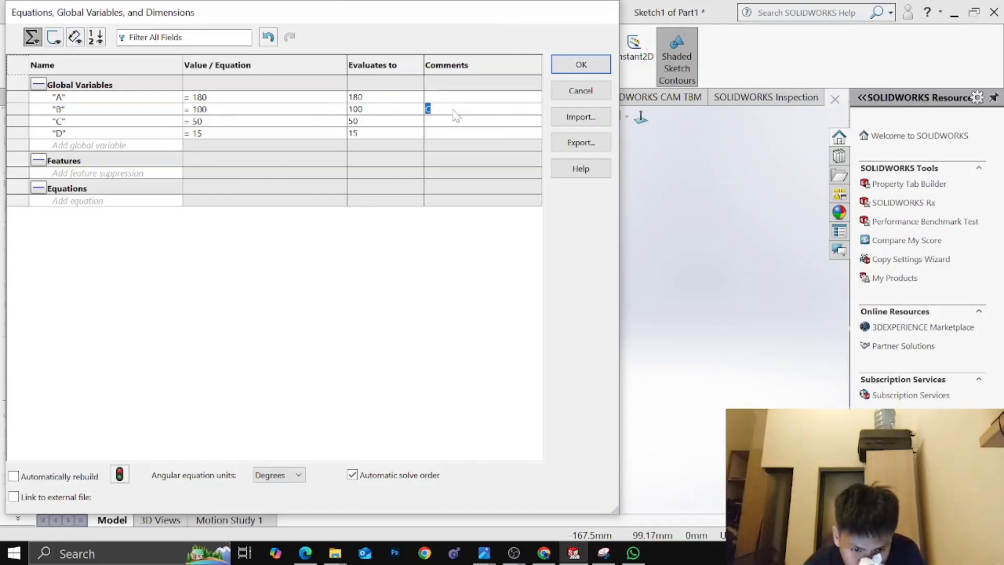
{"action": "key", "text": "BackSpace"}
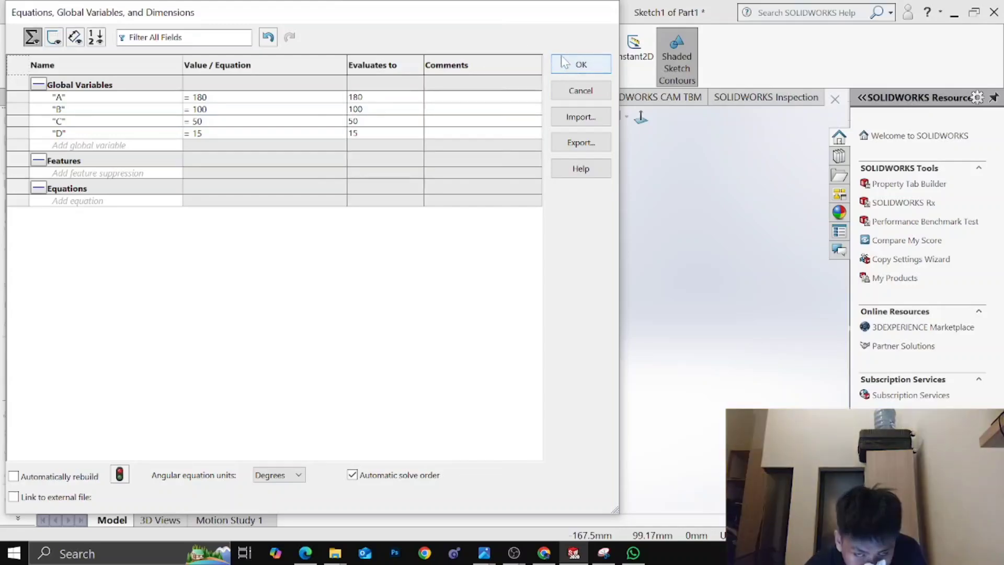
{"action": "left_click", "coordinate": [579, 61]}
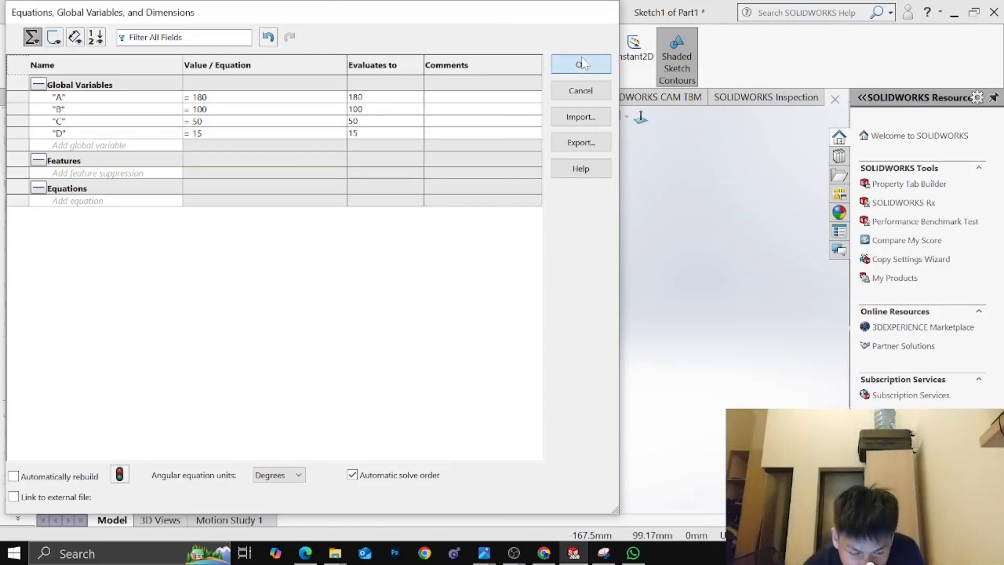
{"action": "left_click", "coordinate": [581, 67]}
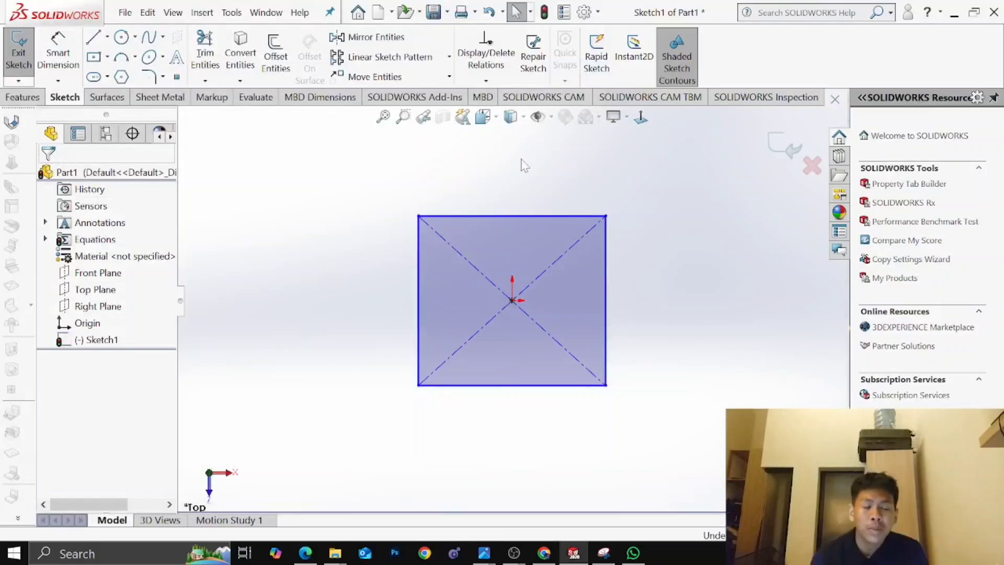
Start Smart Dimension, then show the exam PDF in a smaller window over the model and check where A and B apply on the drawing
{"action": "right_click_drag", "start_coordinate": [384, 219], "coordinate": [392, 157]}
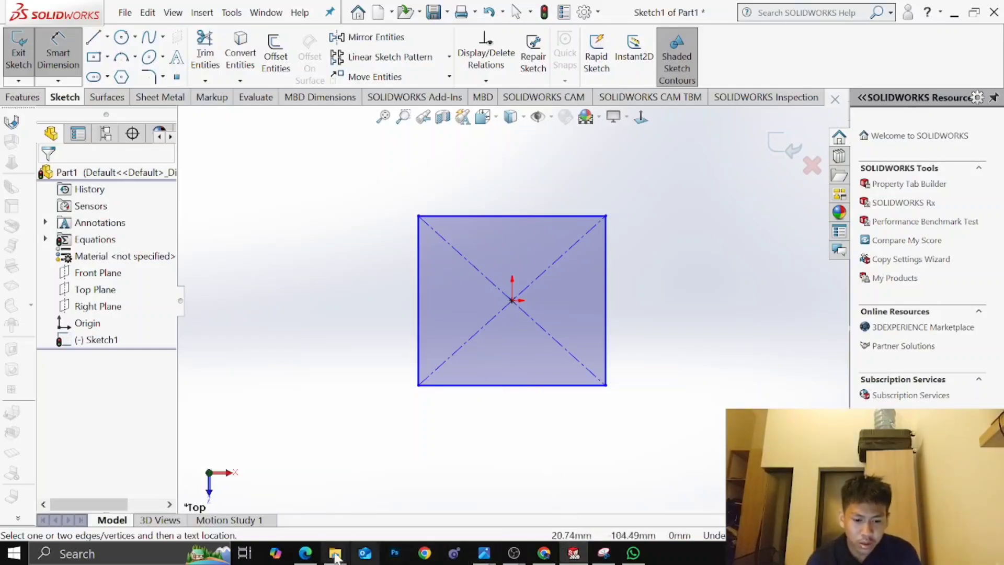
{"action": "mouse_move", "coordinate": [305, 554]}
{"action": "left_click", "coordinate": [318, 533]}
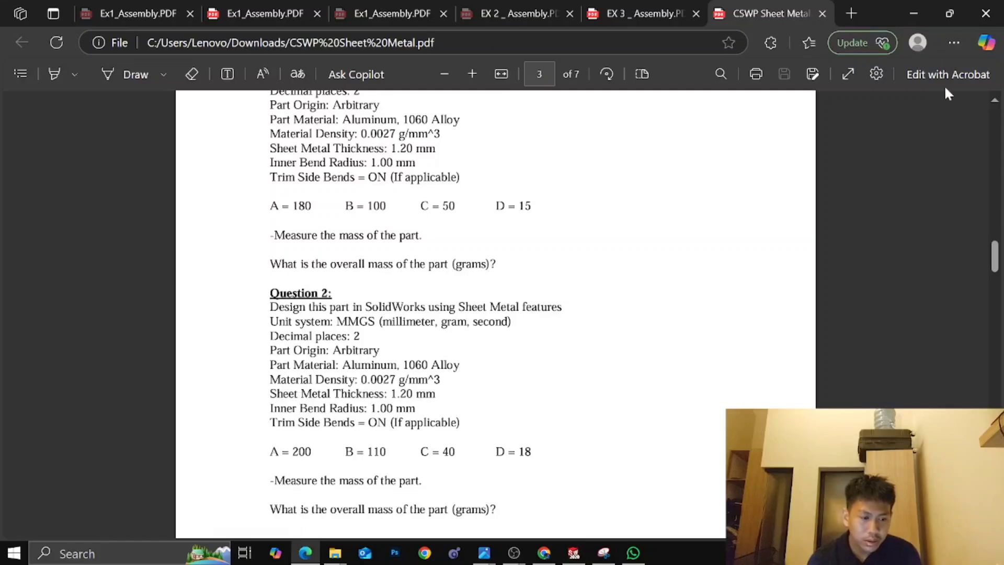
{"action": "left_click", "coordinate": [951, 15]}
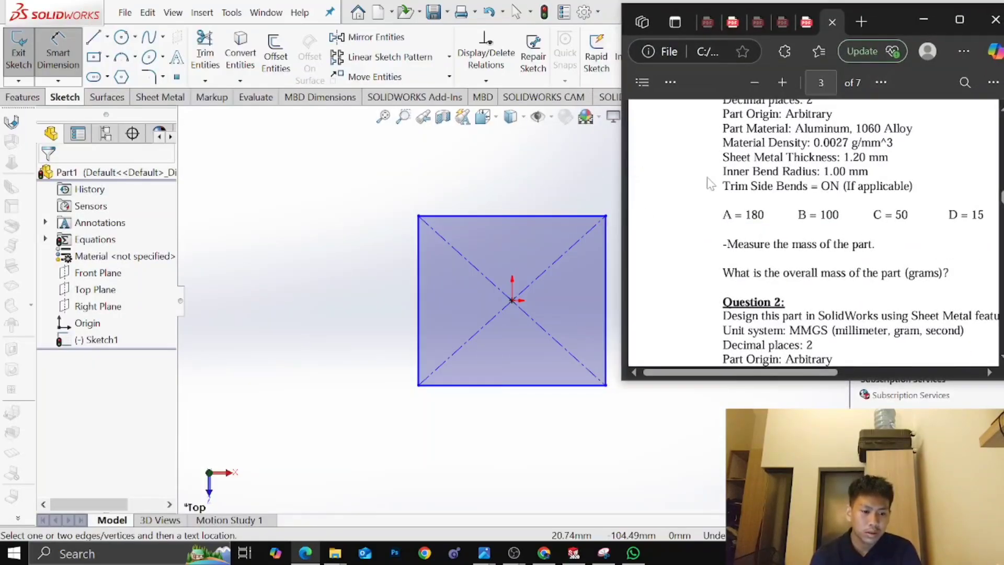
{"action": "scroll", "coordinate": [714, 185], "scroll_direction": "up", "scroll_amount": 5}
{"action": "scroll", "coordinate": [722, 178], "scroll_direction": "down", "scroll_amount": 2}
{"action": "scroll", "coordinate": [725, 167], "scroll_direction": "up", "scroll_amount": 5}
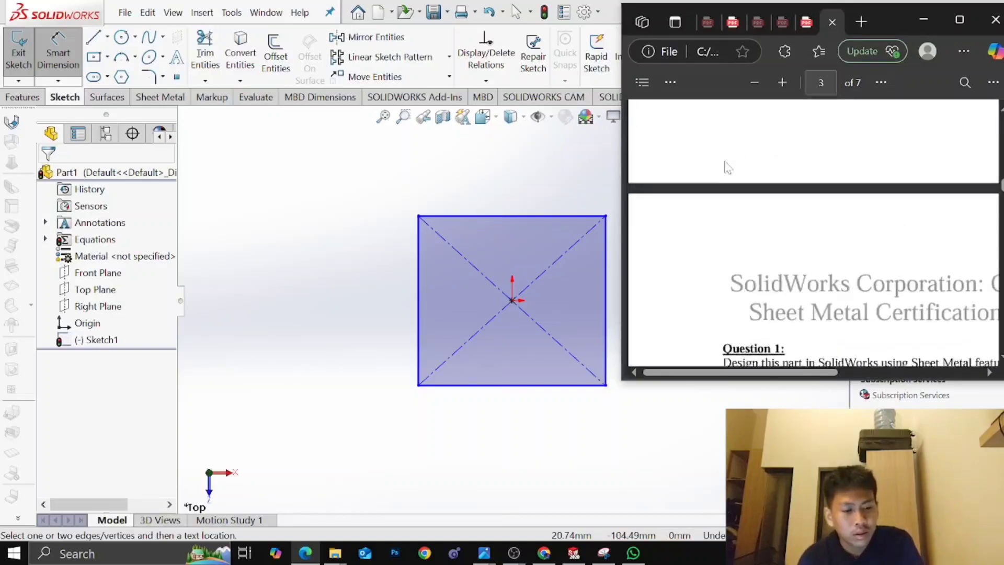
{"action": "scroll", "coordinate": [724, 158], "scroll_direction": "down", "scroll_amount": 10}
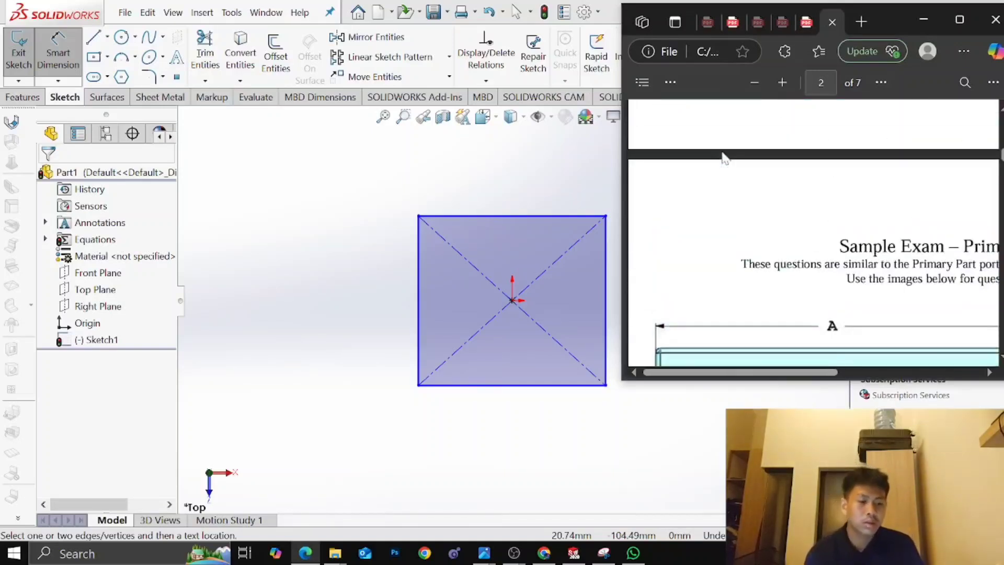
{"action": "scroll", "coordinate": [792, 204], "scroll_direction": "down", "scroll_amount": 3}
{"action": "scroll", "coordinate": [793, 204], "scroll_direction": "down", "scroll_amount": 3}
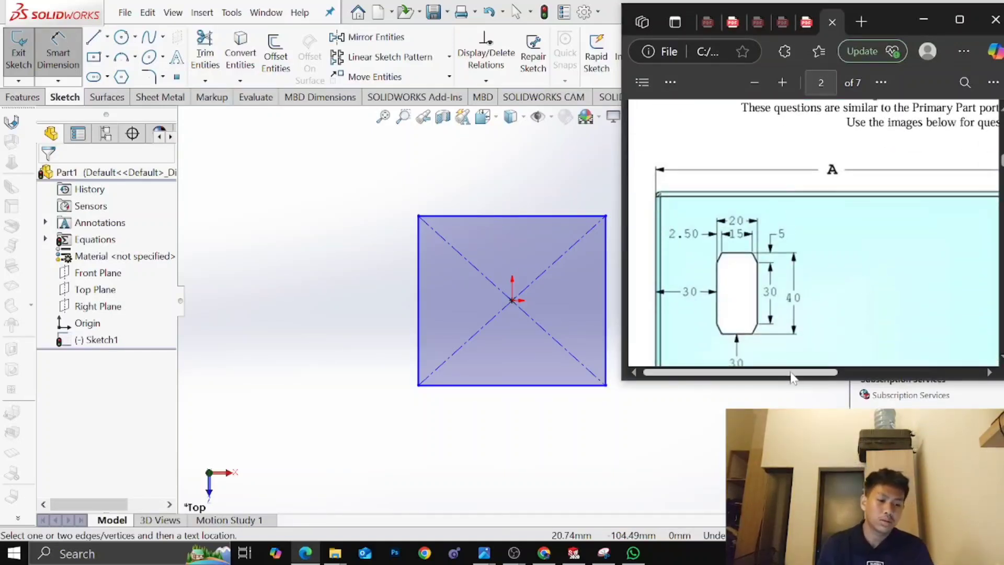
{"action": "left_click_drag", "start_coordinate": [795, 372], "coordinate": [842, 385]}
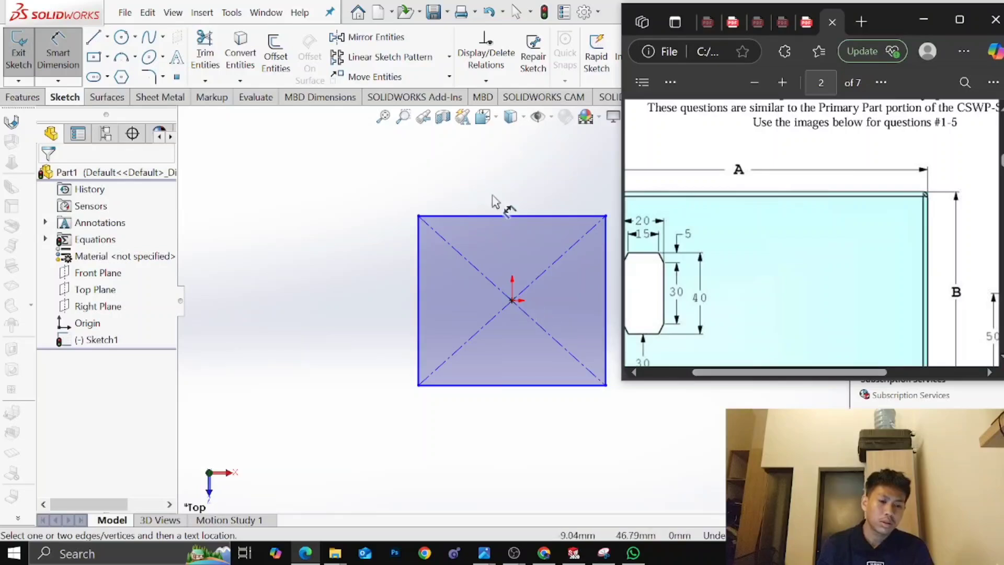
Return to SOLIDWORKS and dimension the rectangle's upper horizontal edge, linking its length to global variable A
{"action": "left_click", "coordinate": [504, 217]}
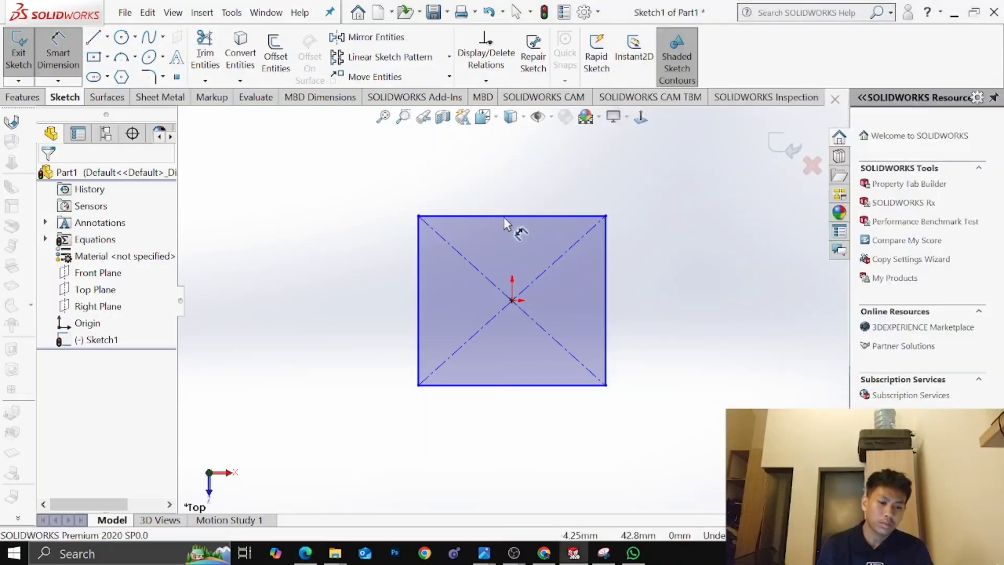
{"action": "left_click", "coordinate": [503, 215]}
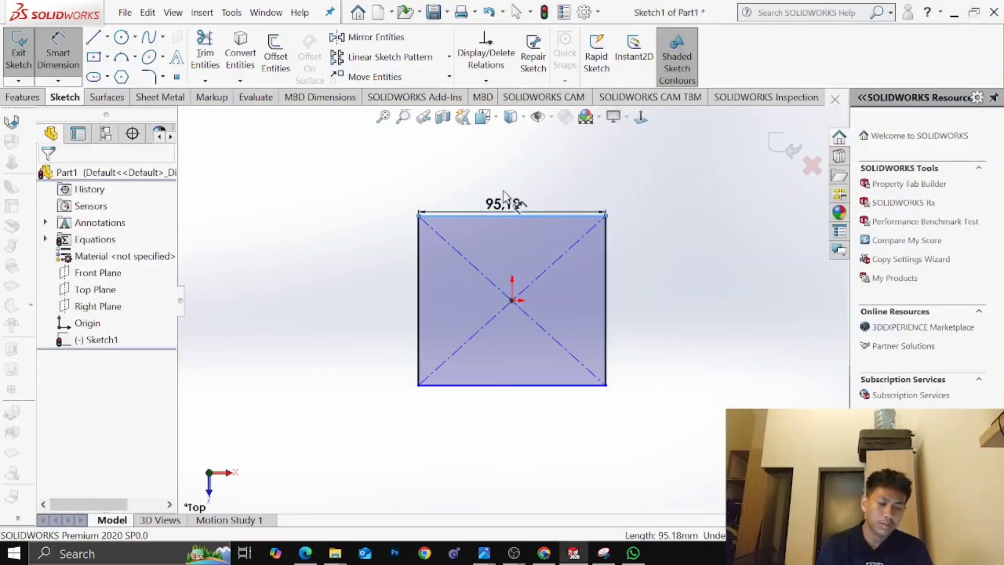
{"action": "left_click", "coordinate": [506, 198]}
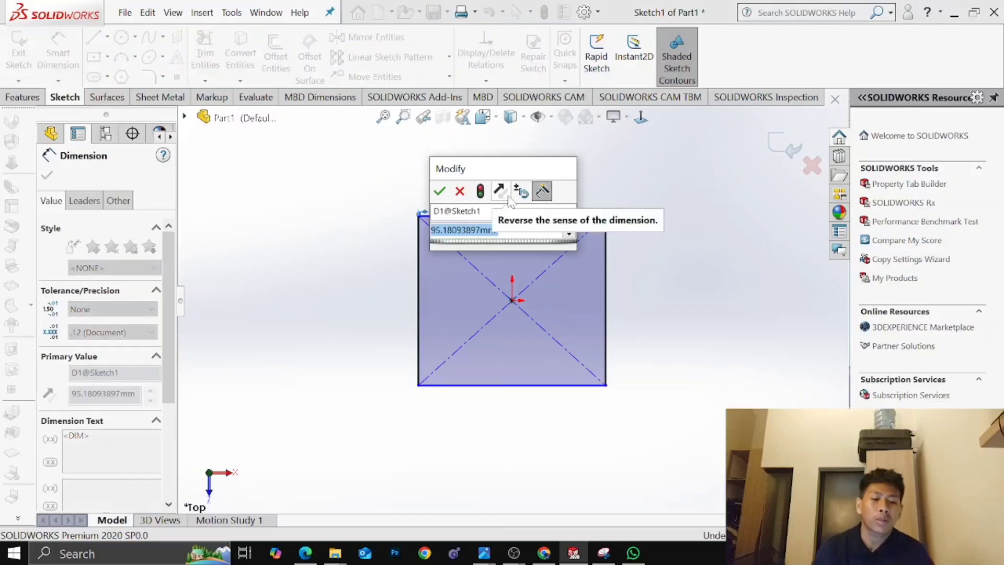
{"action": "type", "text": "=A"}
{"action": "left_click", "coordinate": [520, 254]}
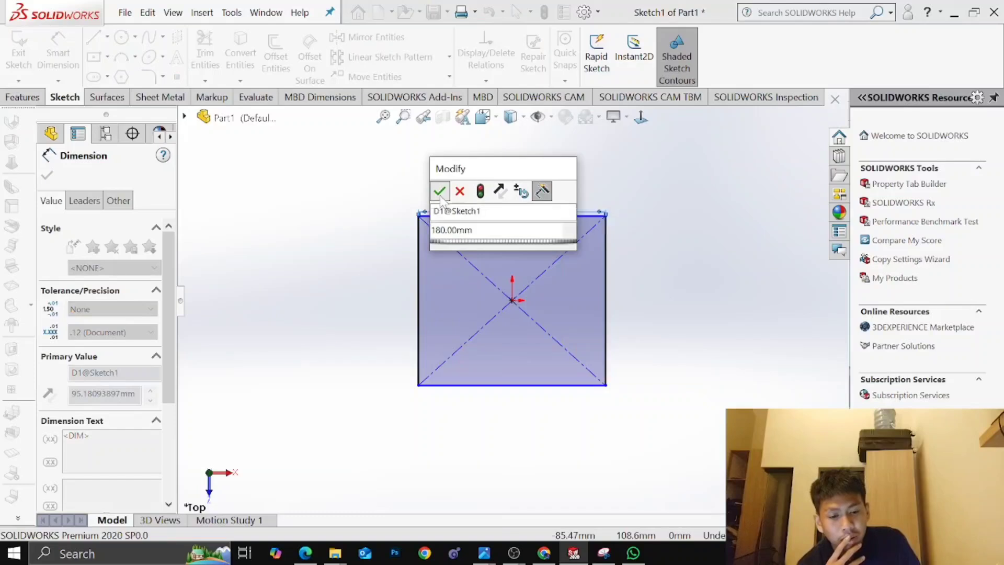
{"action": "key", "text": "Return"}
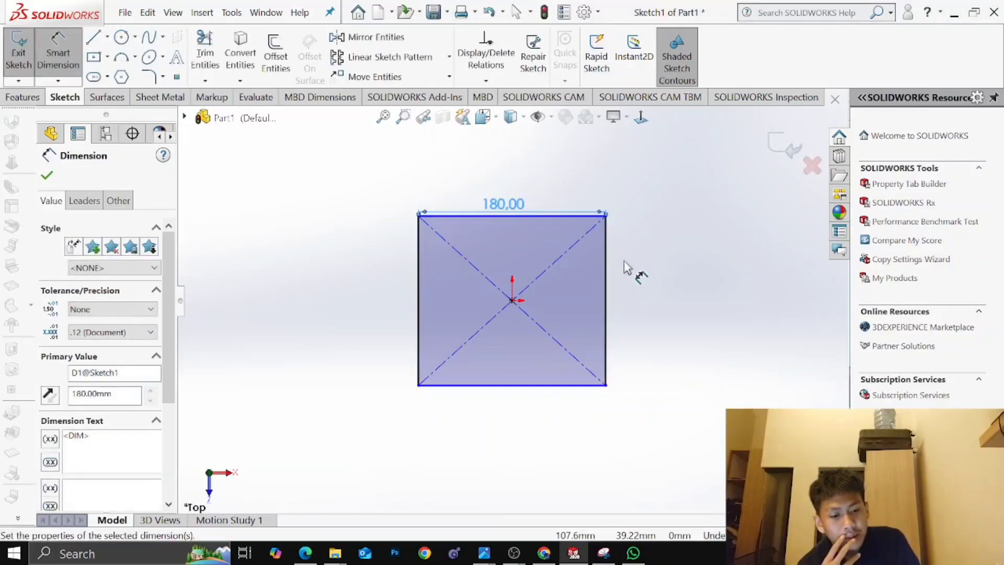
Dimension the rectangle's right vertical edge and link its length to global variable B
{"action": "left_click", "coordinate": [609, 293]}
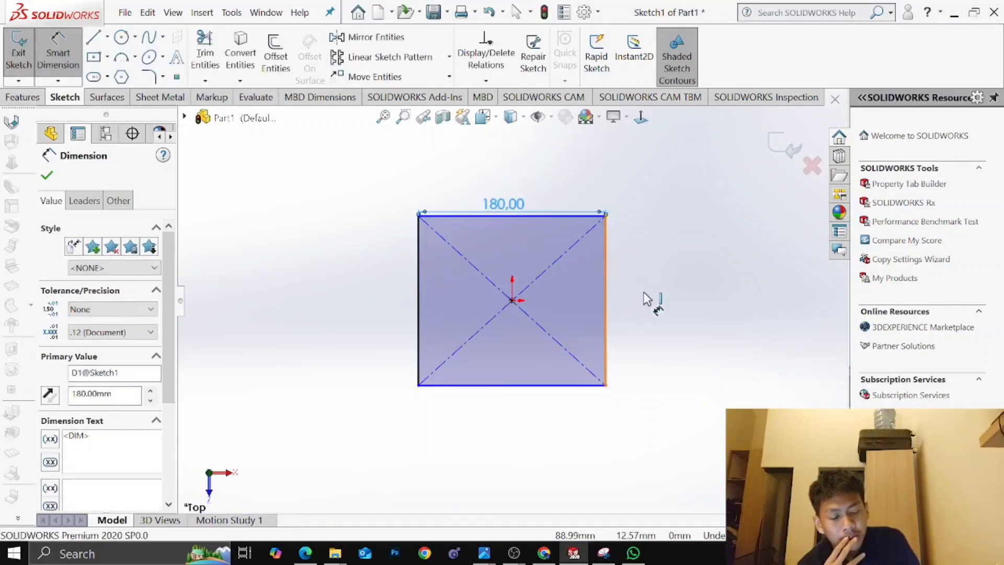
{"action": "left_click", "coordinate": [645, 298]}
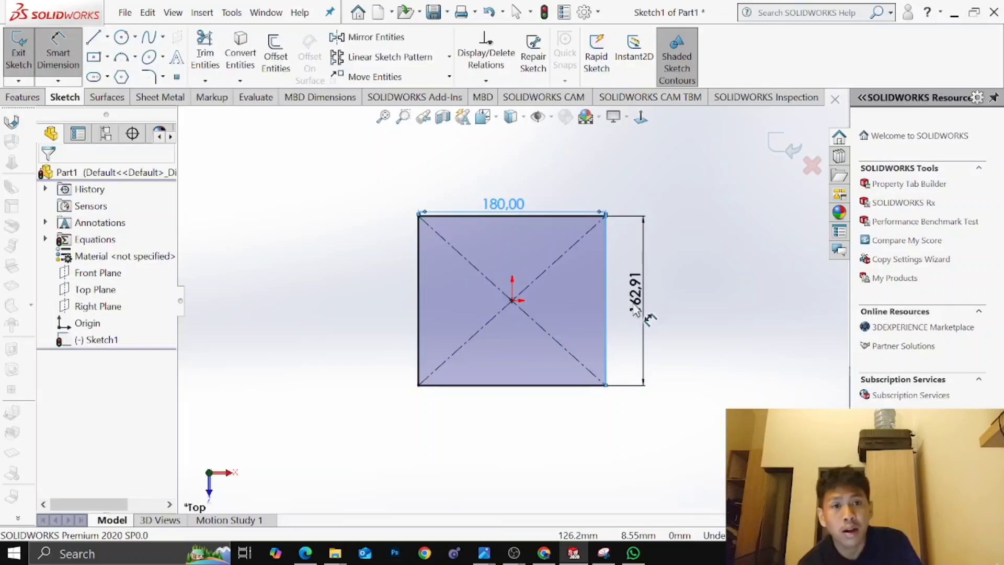
{"action": "type", "text": "B"}
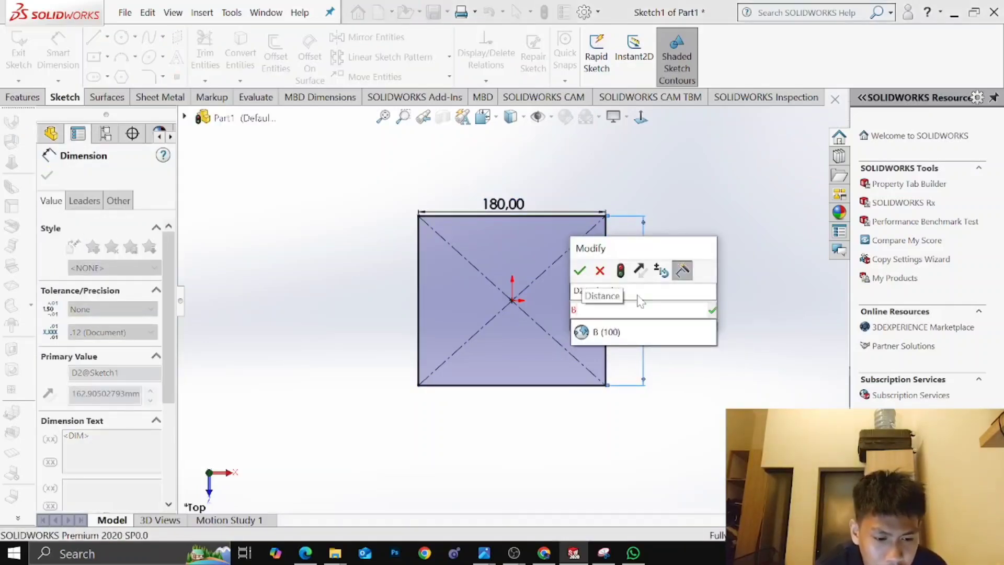
{"action": "left_click", "coordinate": [601, 331]}
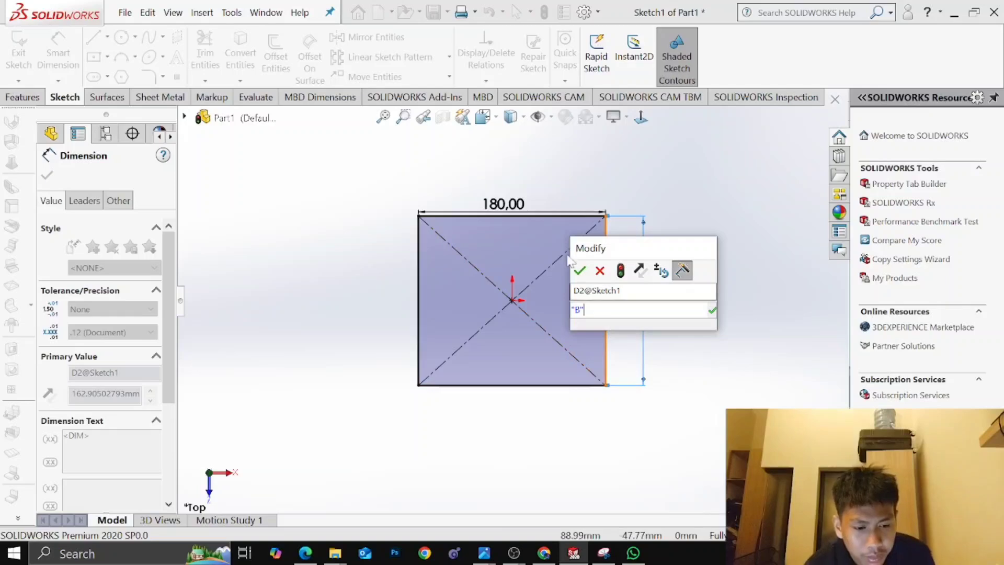
{"action": "left_click", "coordinate": [580, 270]}
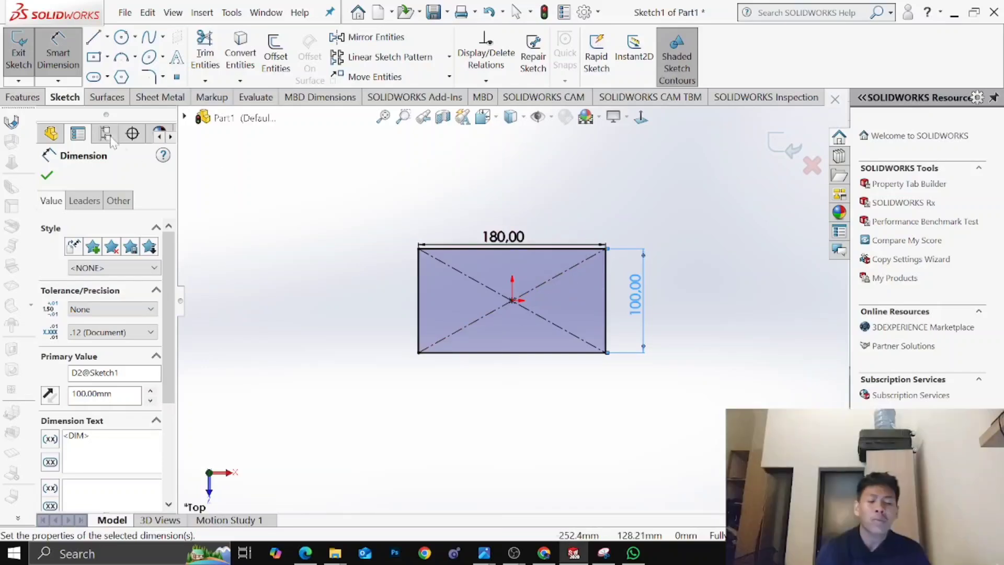
Start a sheet metal Base Flange from the dimensioned rectangle sketch
{"action": "left_click", "coordinate": [23, 97]}
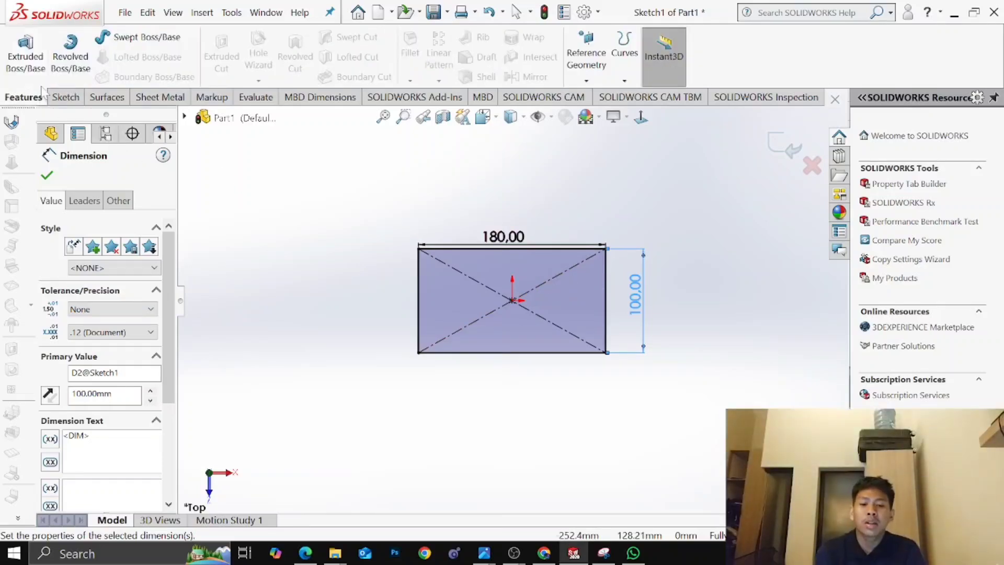
{"action": "left_click", "coordinate": [160, 97]}
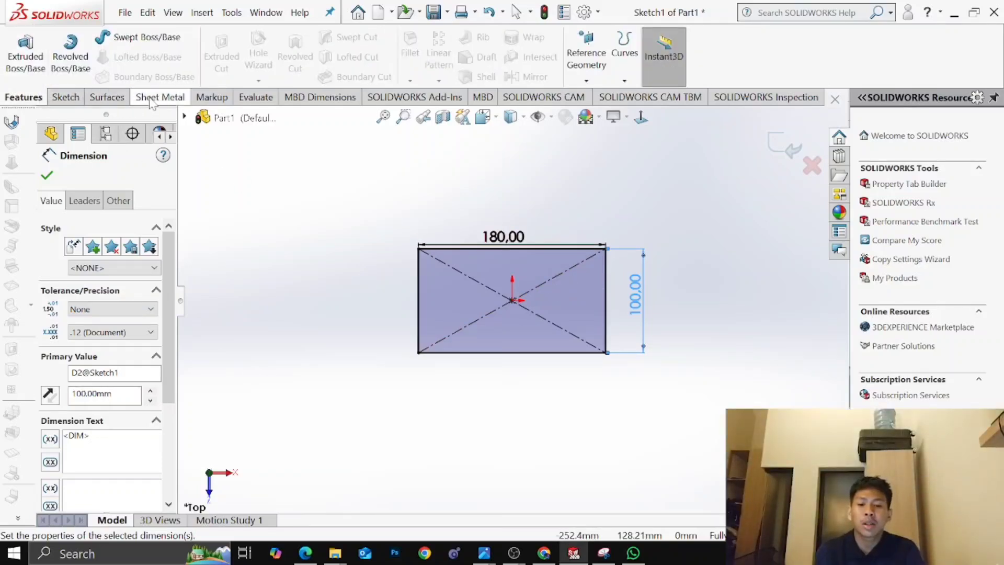
{"action": "left_click", "coordinate": [43, 65]}
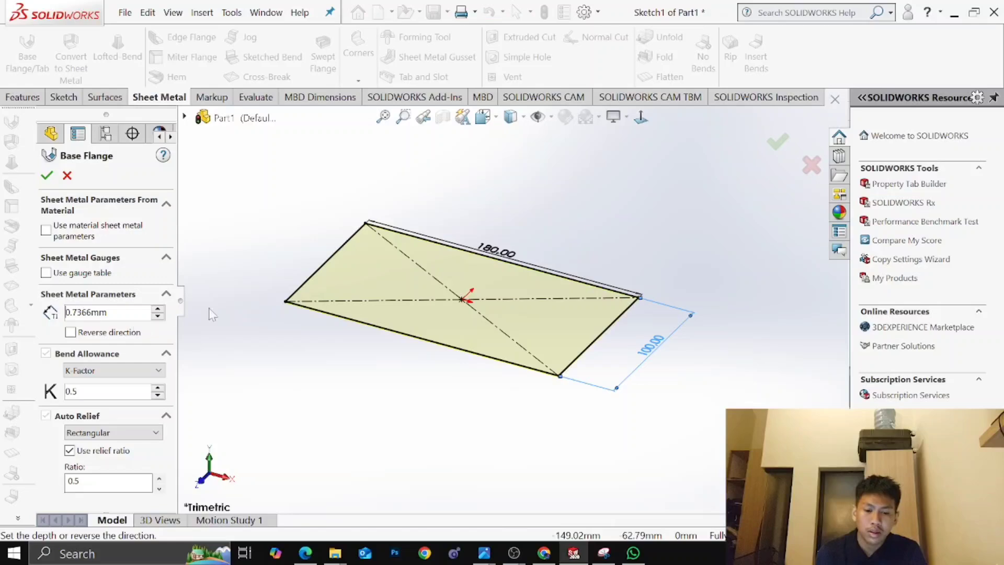
{"action": "middle_click_drag", "start_coordinate": [337, 352], "coordinate": [415, 432]}
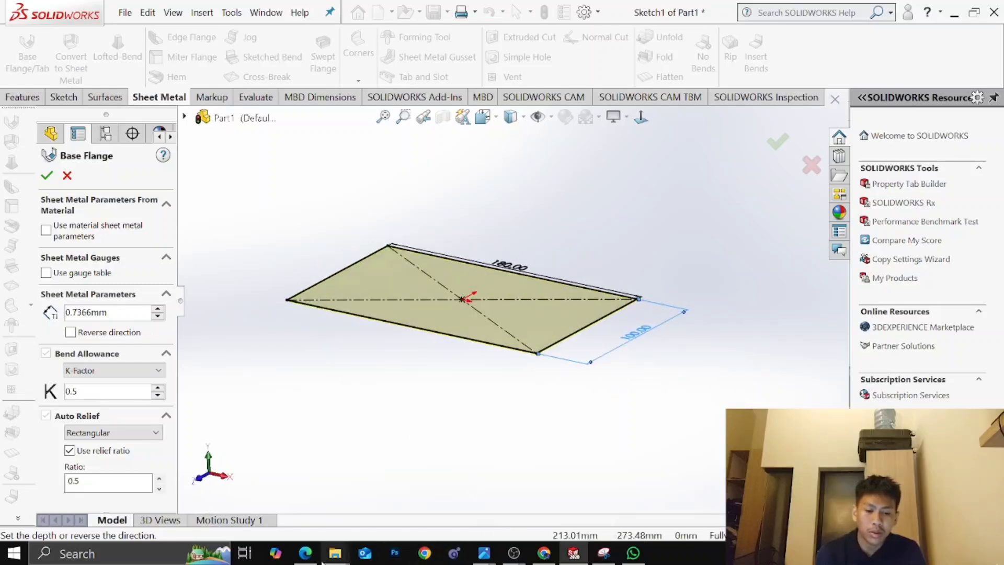
Switch to the exam PDF at full size and look up the sheet metal thickness and inner bend radius in Question 1
{"action": "mouse_move", "coordinate": [307, 554]}
{"action": "left_click", "coordinate": [306, 484]}
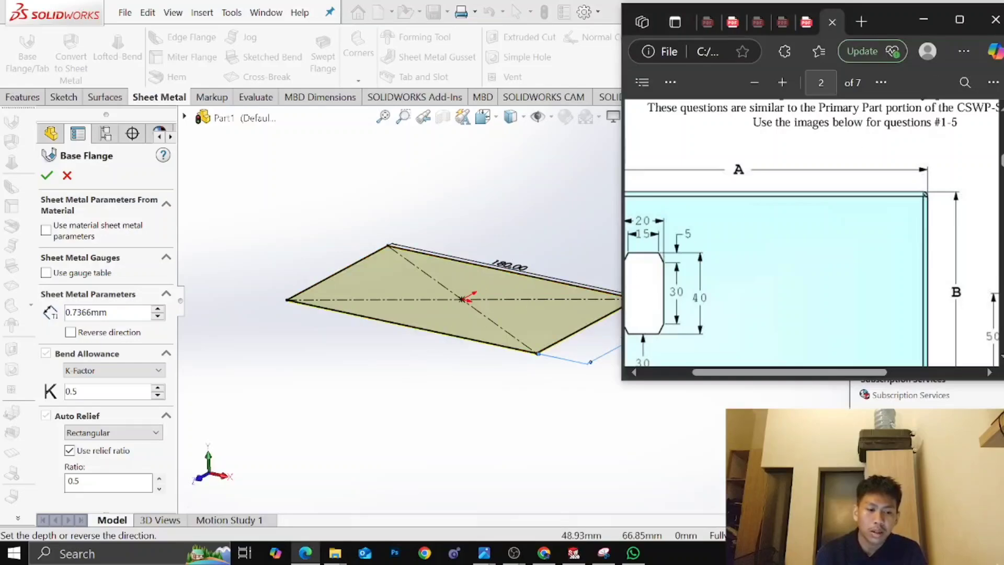
{"action": "left_click", "coordinate": [960, 20]}
{"action": "scroll", "coordinate": [409, 300], "scroll_direction": "down", "scroll_amount": 10}
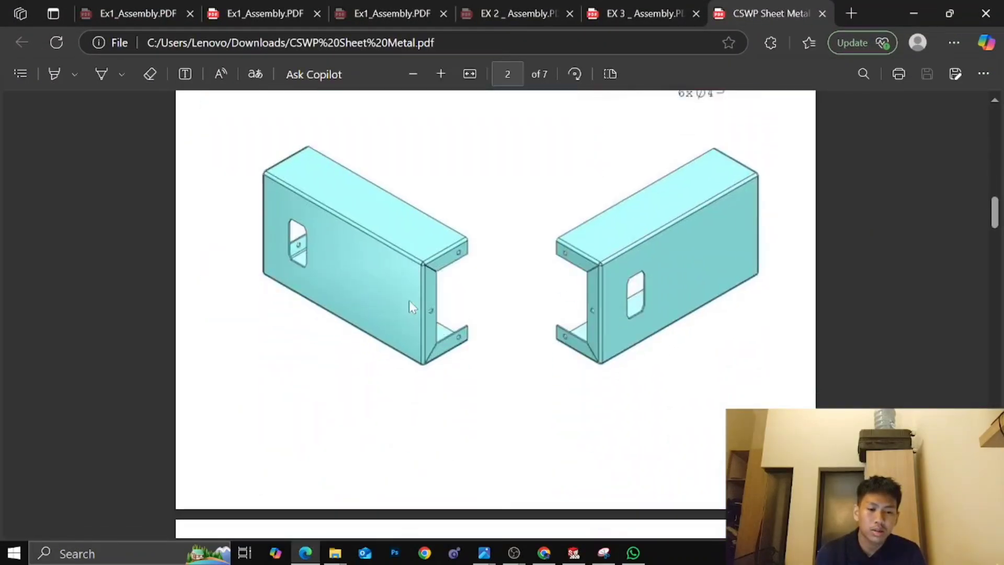
{"action": "scroll", "coordinate": [409, 326], "scroll_direction": "down", "scroll_amount": 3}
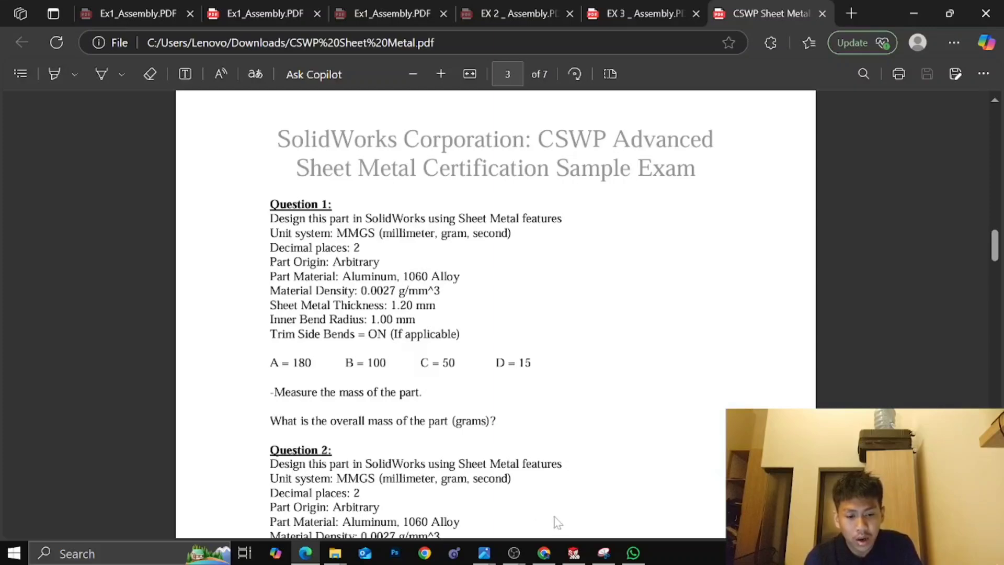
{"action": "mouse_move", "coordinate": [581, 554]}
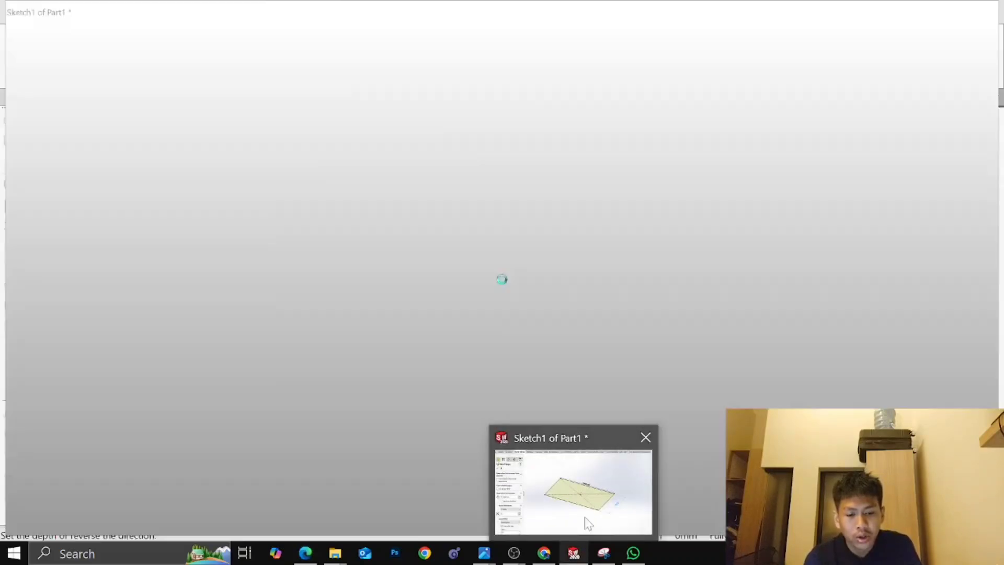
Return to SOLIDWORKS and set the base flange's thickness to 1.2 mm
{"action": "left_click", "coordinate": [585, 517]}
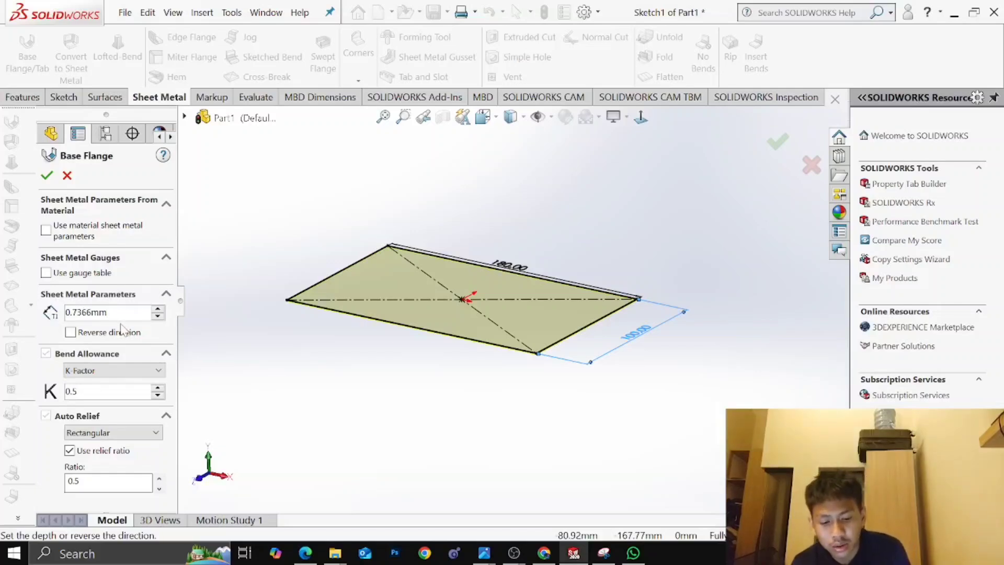
{"action": "key", "text": "ctrl+a"}
{"action": "type", "text": "1"}
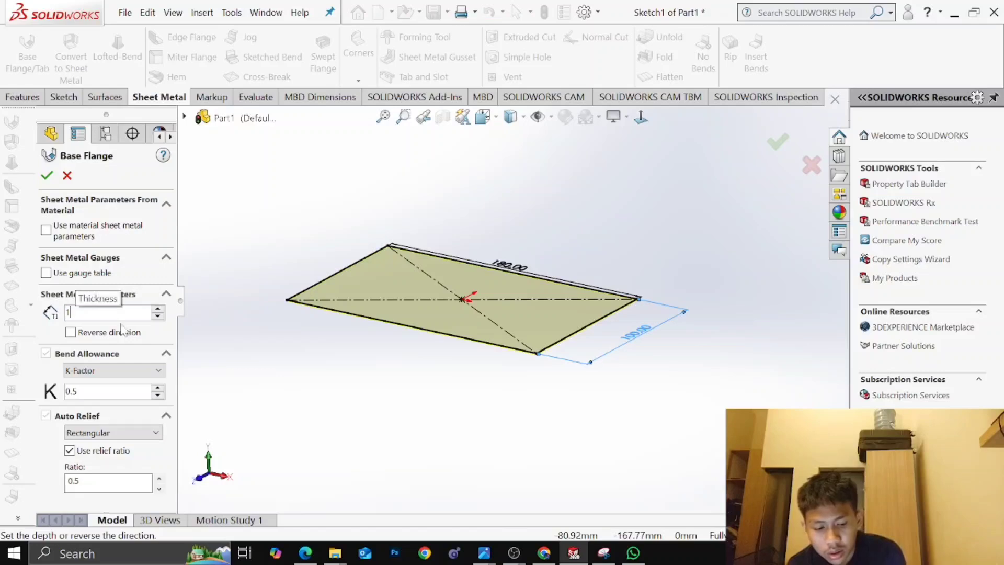
{"action": "type", "text": ".2"}
{"action": "key", "text": "Return"}
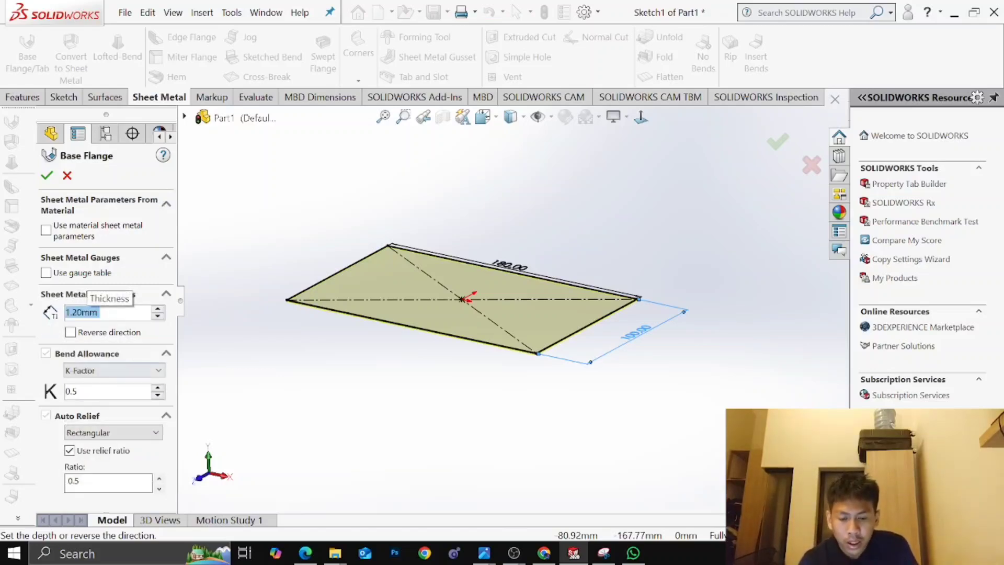
Try Tear as the base flange's auto relief type, then restore Rectangular
{"action": "mouse_move", "coordinate": [308, 552]}
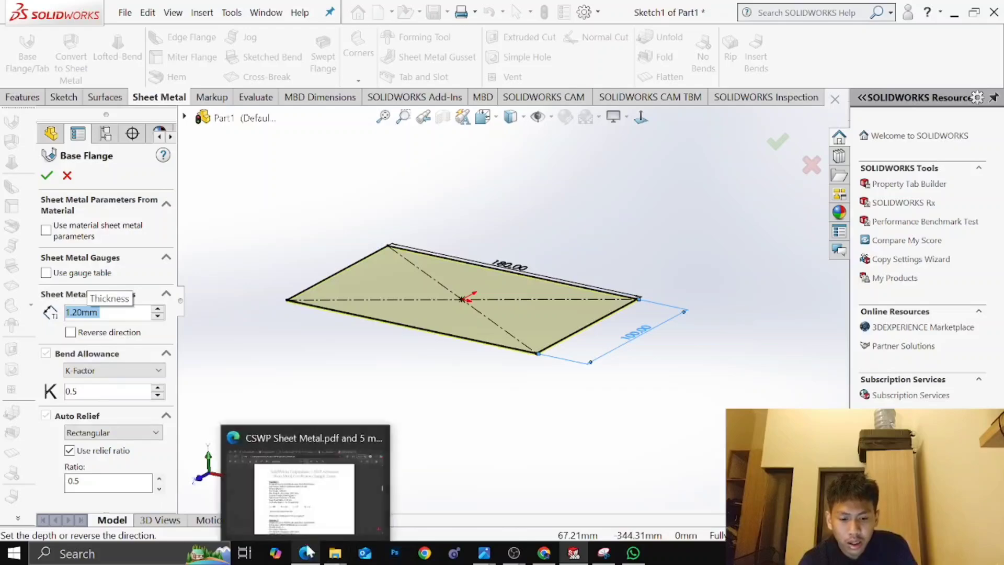
{"action": "mouse_move", "coordinate": [309, 520]}
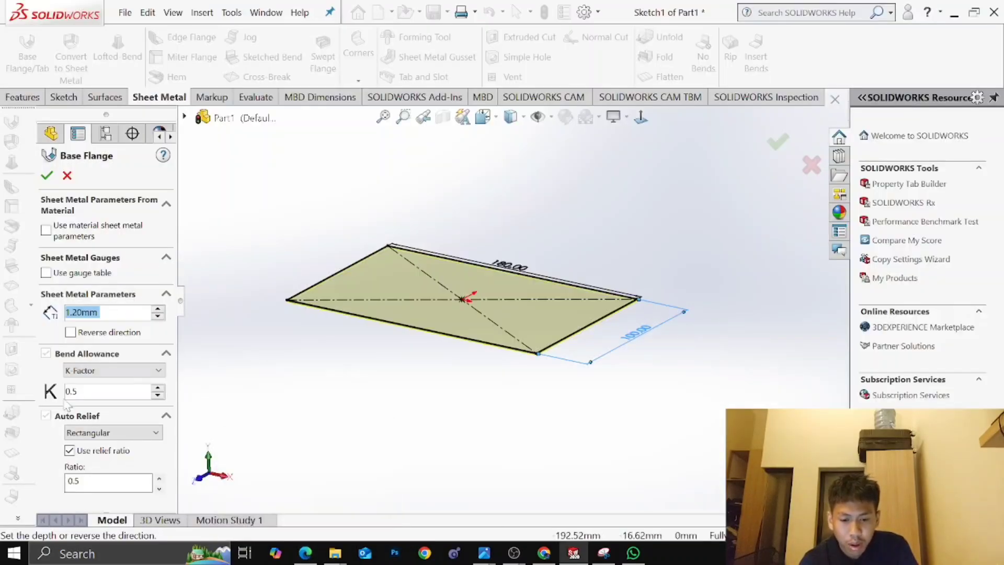
{"action": "scroll", "coordinate": [99, 436], "scroll_direction": "up", "scroll_amount": 1}
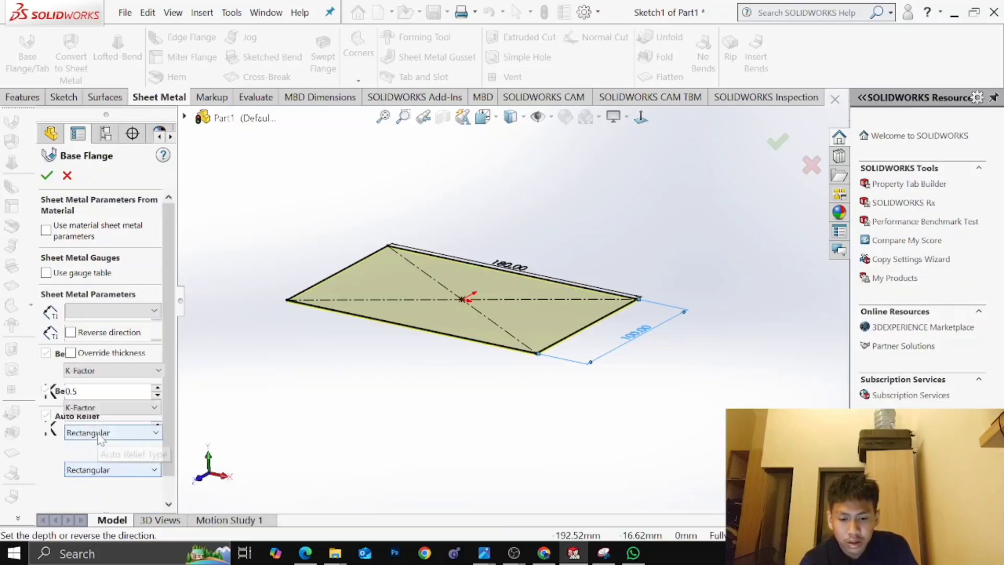
{"action": "left_click", "coordinate": [99, 433]}
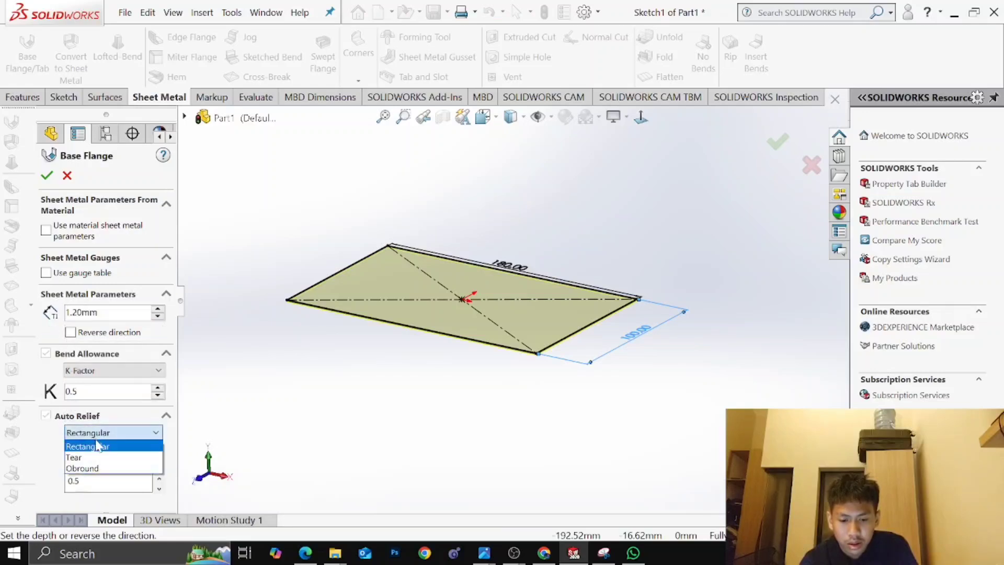
{"action": "left_click", "coordinate": [101, 458]}
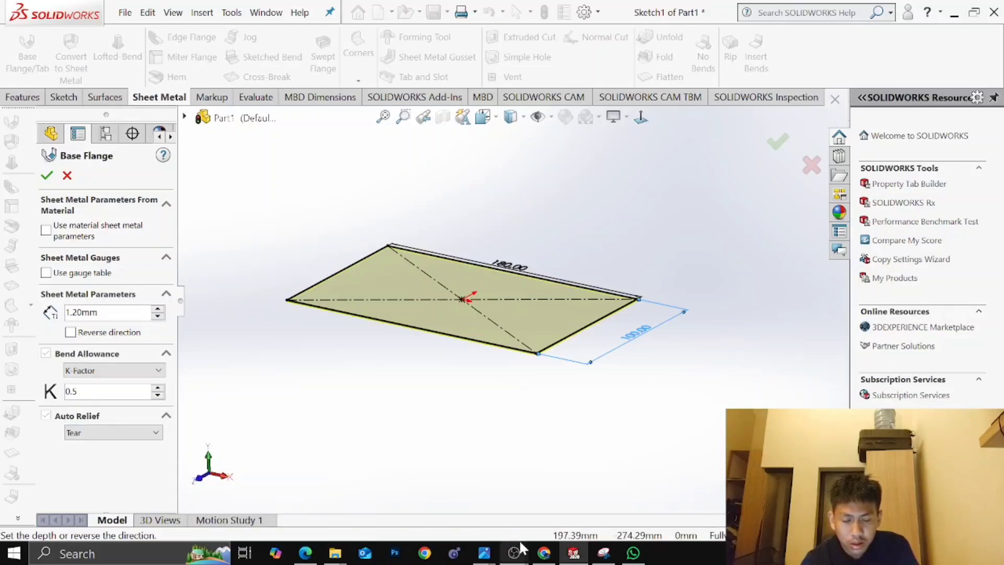
{"action": "mouse_move", "coordinate": [520, 539]}
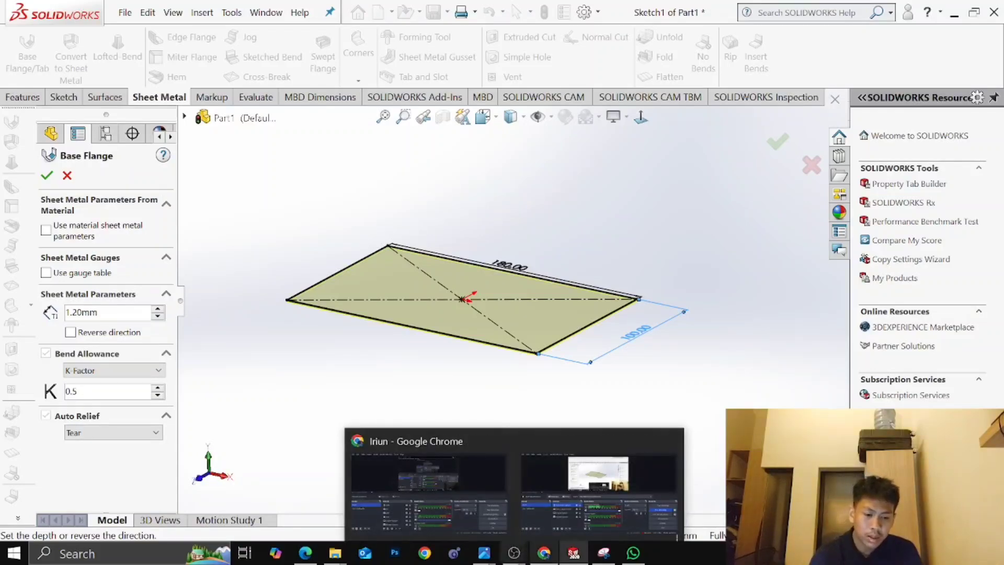
{"action": "left_click", "coordinate": [309, 505]}
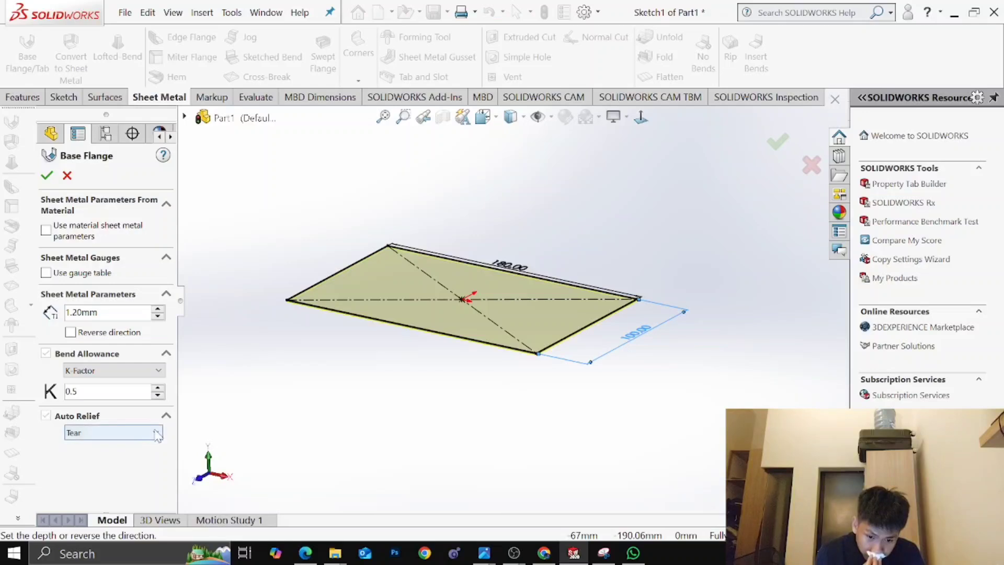
{"action": "left_click", "coordinate": [130, 435]}
{"action": "left_click", "coordinate": [146, 448]}
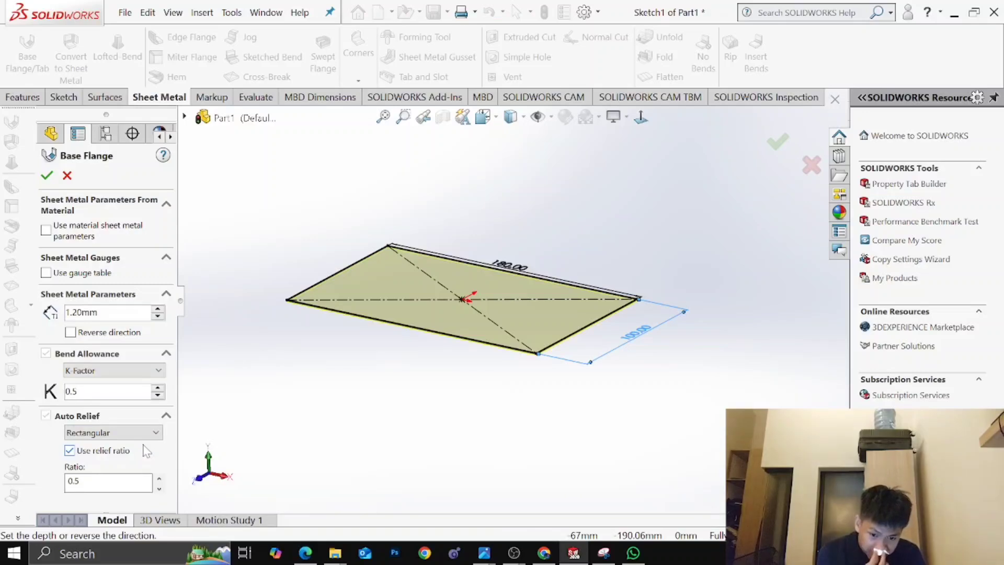
Try the material's sheet metal parameters and the Bend Allowance and Bend Table types, then restore K-Factor for the base flange
{"action": "left_click", "coordinate": [46, 231]}
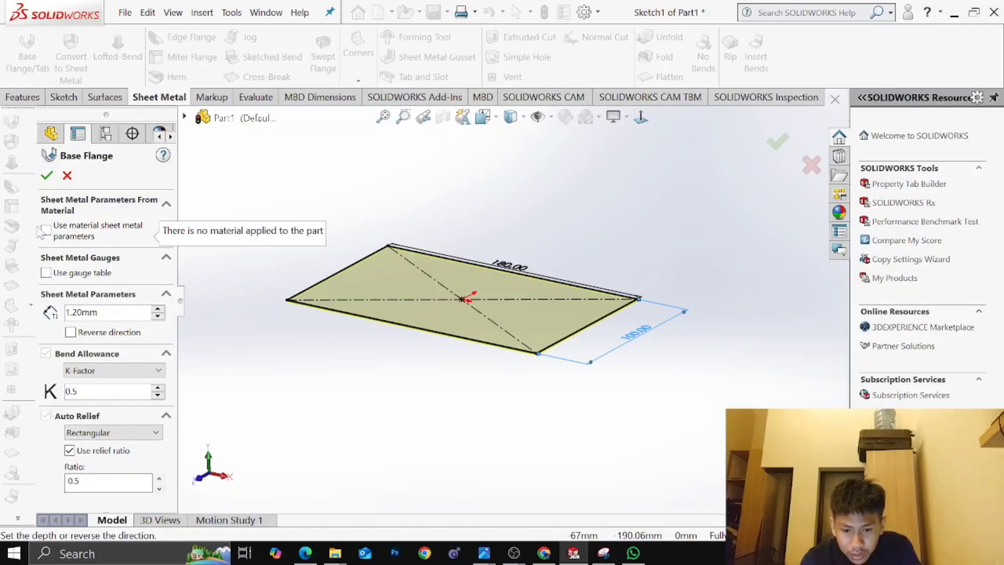
{"action": "left_click", "coordinate": [46, 231]}
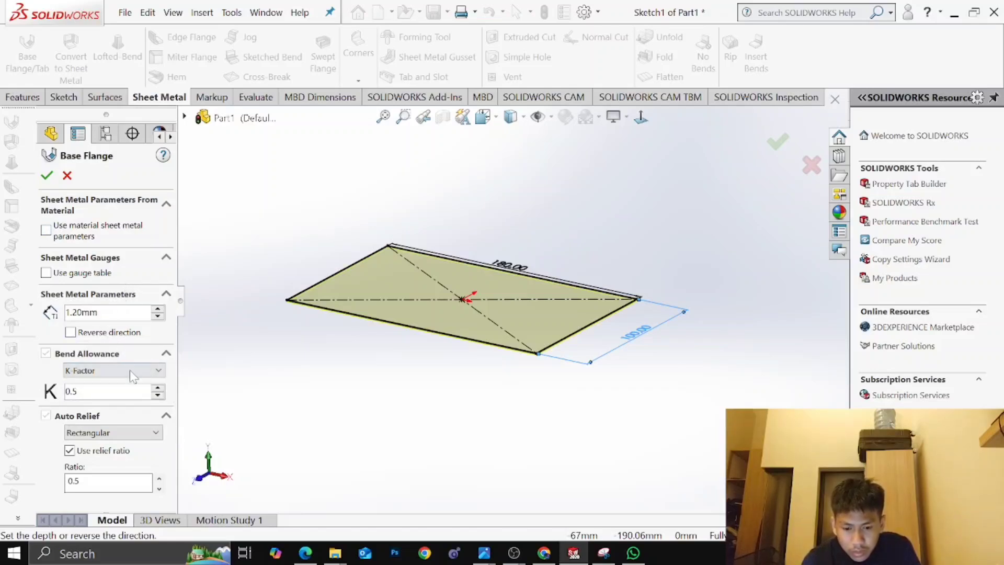
{"action": "left_click", "coordinate": [92, 370]}
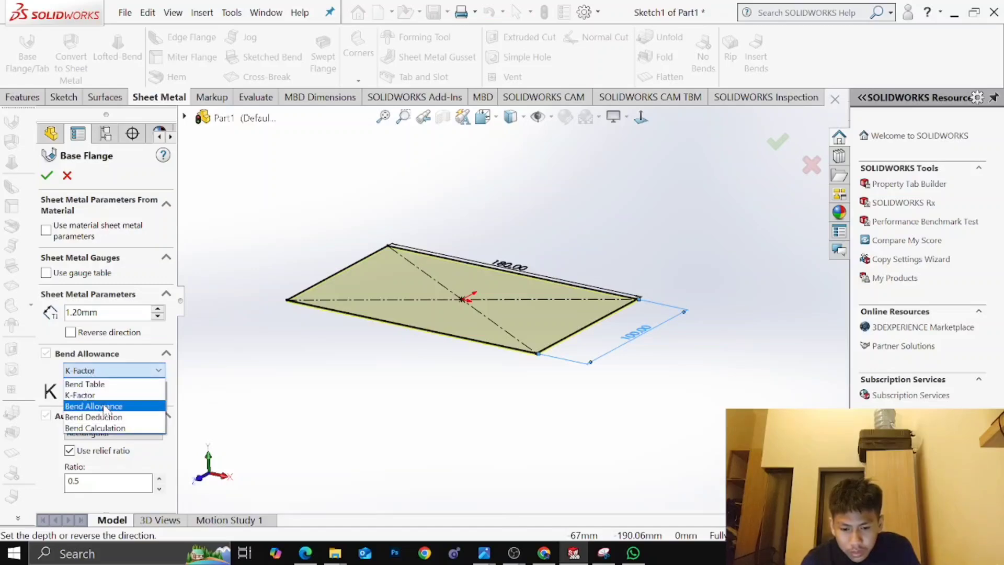
{"action": "left_click", "coordinate": [104, 406]}
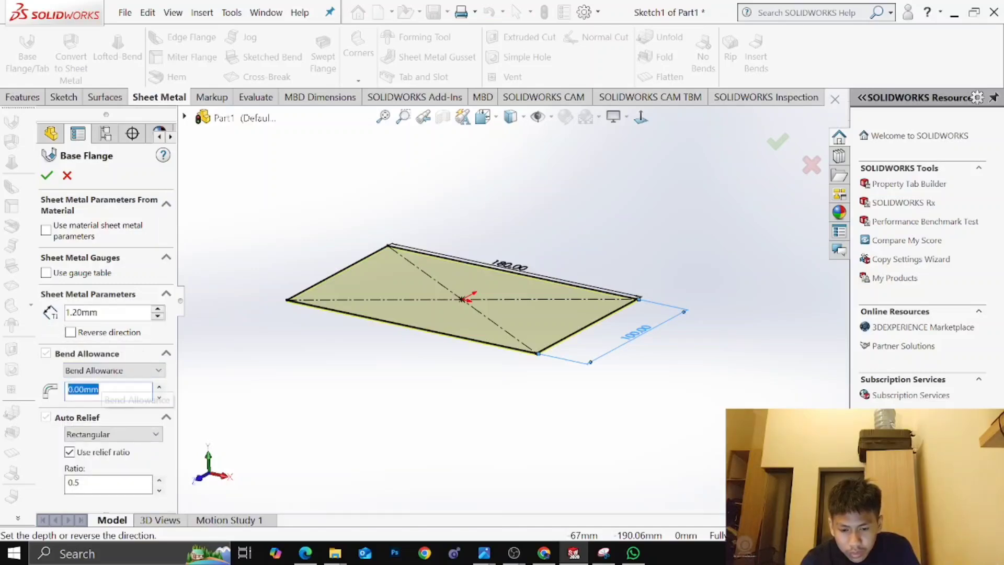
{"action": "left_click", "coordinate": [110, 370]}
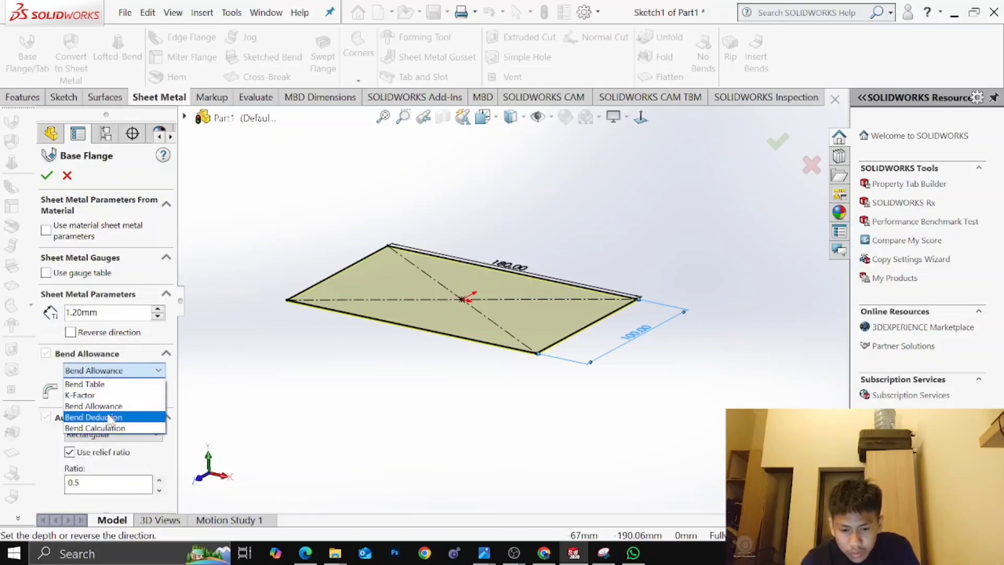
{"action": "left_click", "coordinate": [105, 384]}
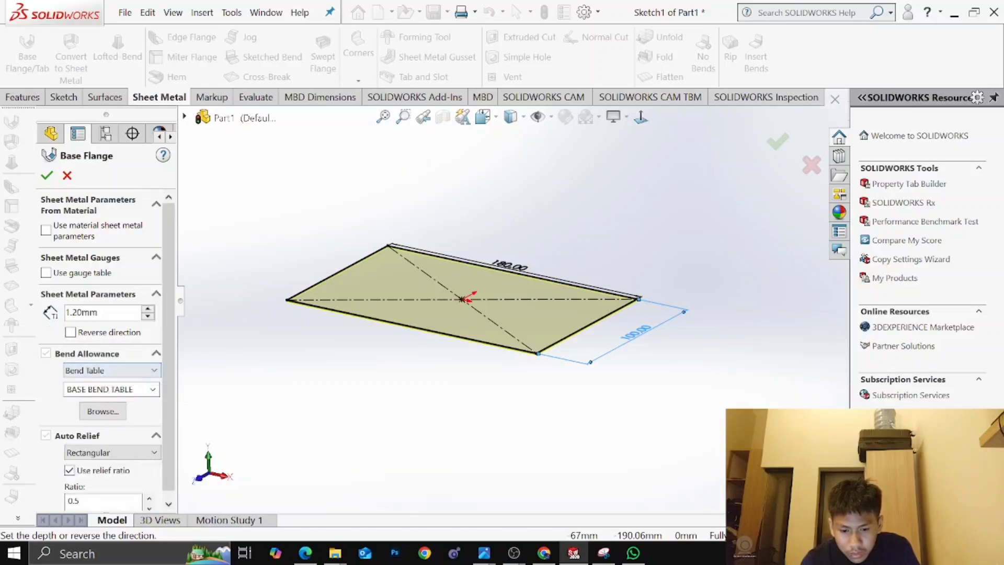
{"action": "left_click", "coordinate": [104, 389]}
{"action": "left_click", "coordinate": [153, 390]}
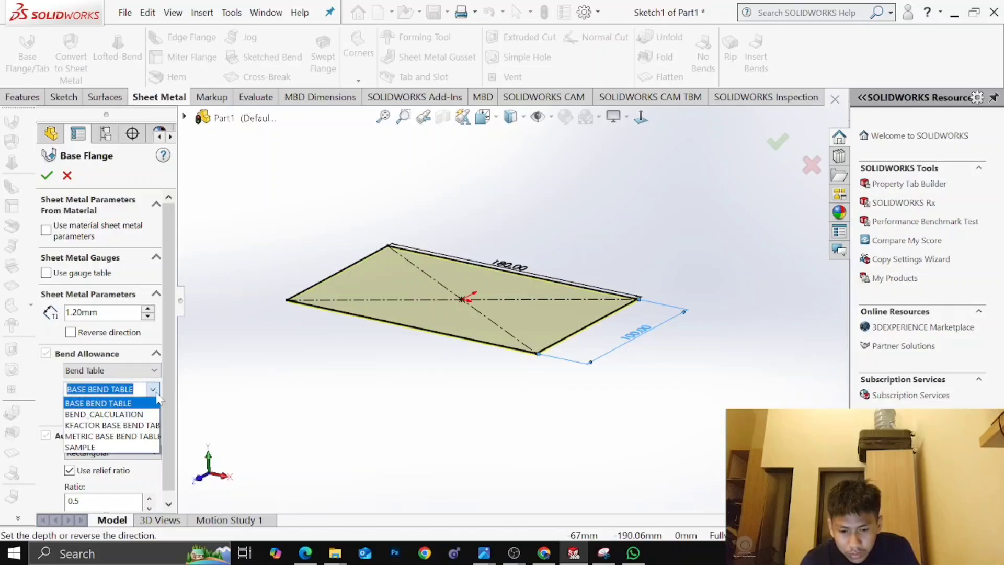
{"action": "left_click", "coordinate": [157, 400]}
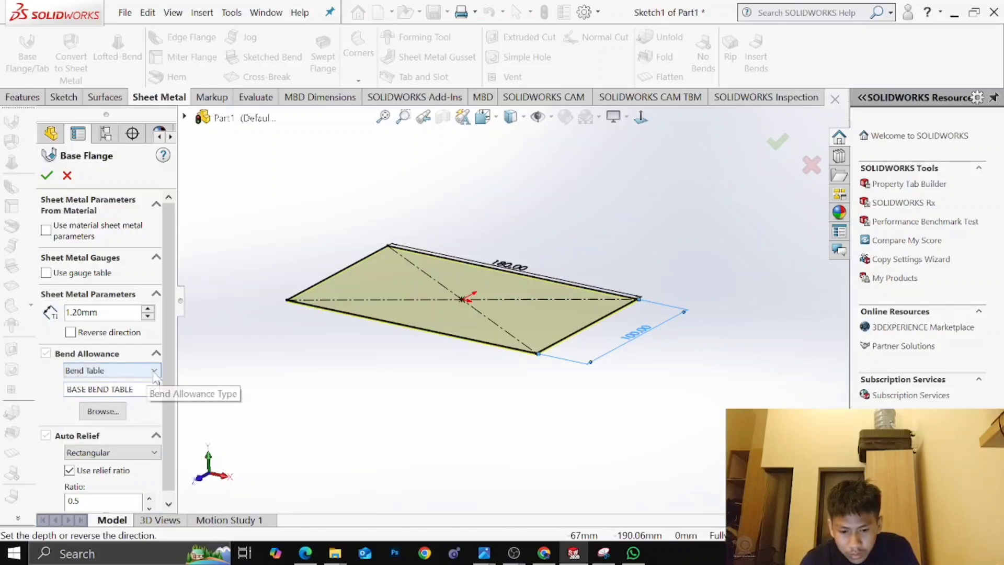
{"action": "left_click", "coordinate": [155, 371]}
{"action": "left_click", "coordinate": [125, 393]}
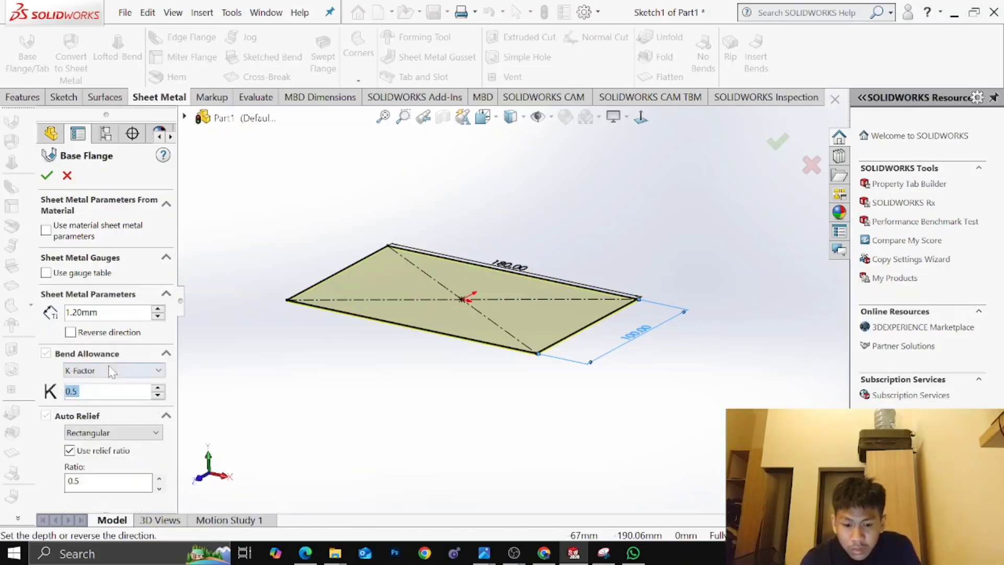
Create the base flange with K-Factor bend allowance and Rectangular auto relief
{"action": "left_click", "coordinate": [49, 177]}
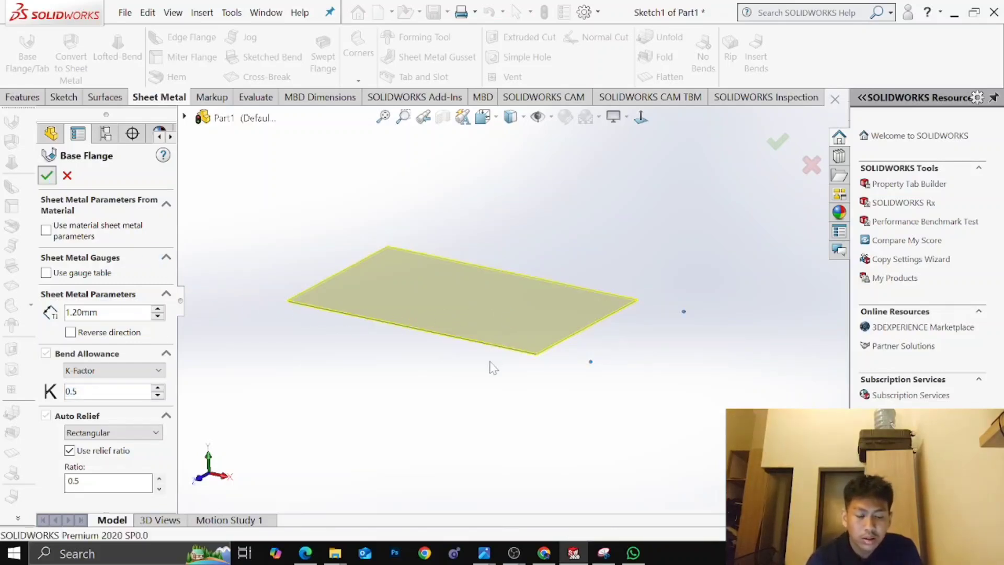
{"action": "middle_click_drag", "start_coordinate": [432, 390], "coordinate": [450, 296]}
{"action": "left_click", "coordinate": [443, 299]}
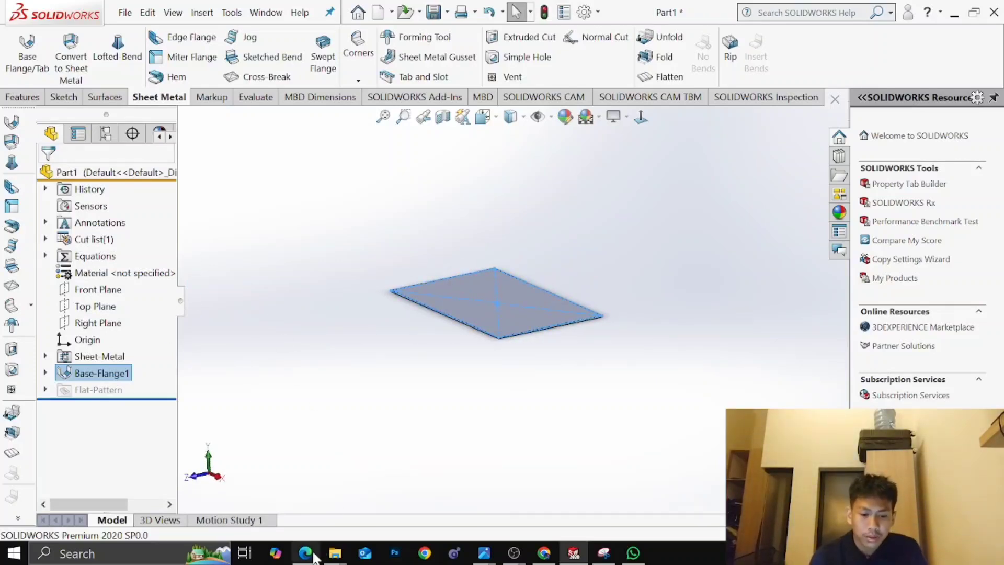
Switch to the exam PDF and examine the primary part's dimensioned views and isometric views for the flange layout
{"action": "mouse_move", "coordinate": [314, 558]}
{"action": "left_click", "coordinate": [312, 520]}
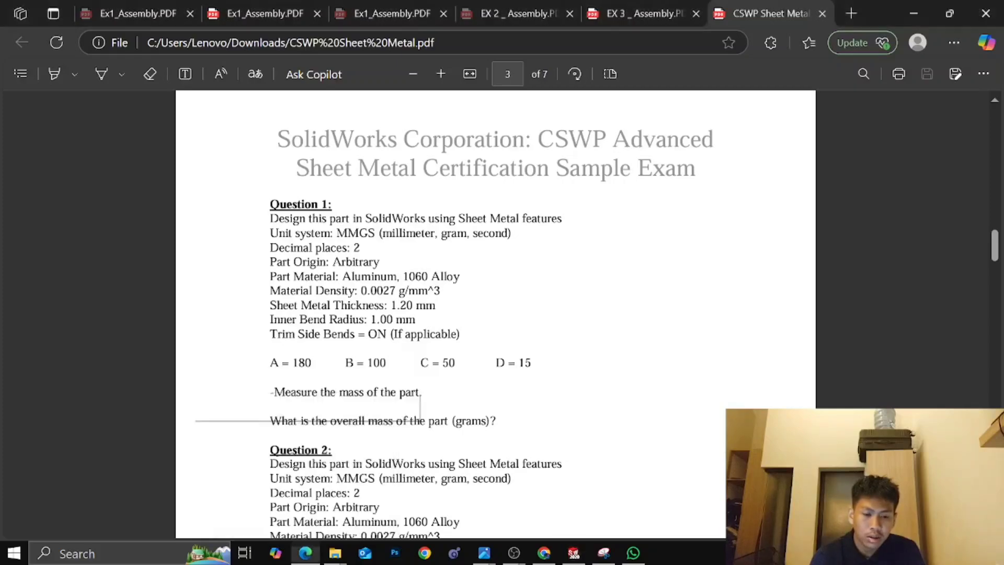
{"action": "scroll", "coordinate": [312, 520], "scroll_direction": "up", "scroll_amount": 10}
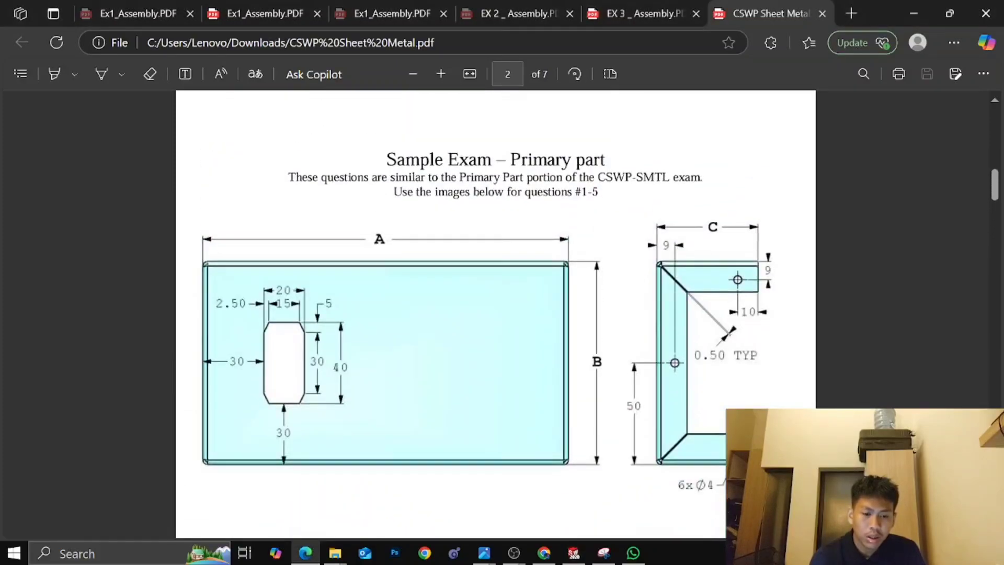
{"action": "scroll", "coordinate": [495, 313], "scroll_direction": "down", "scroll_amount": 3}
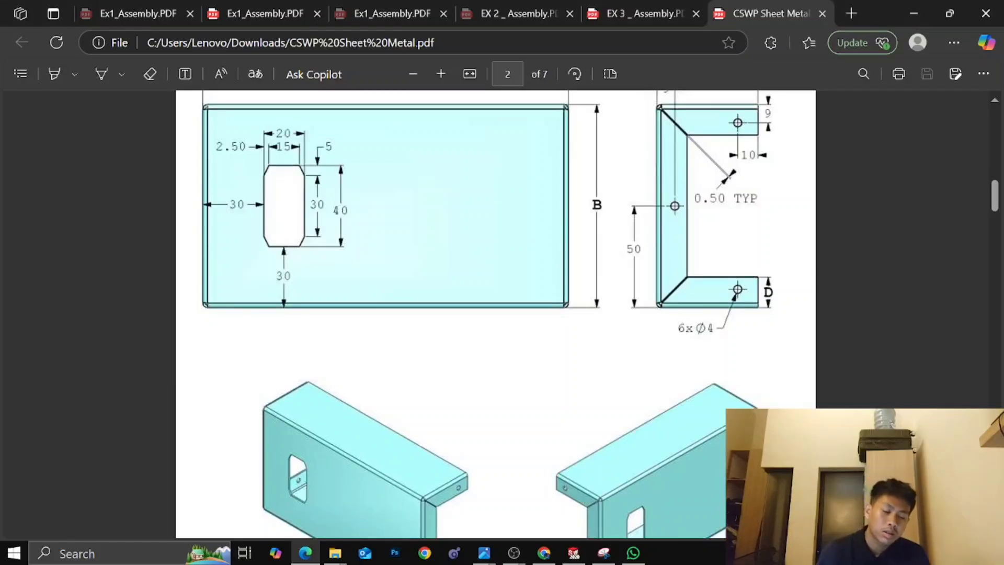
{"action": "scroll", "coordinate": [340, 444], "scroll_direction": "down", "scroll_amount": 2}
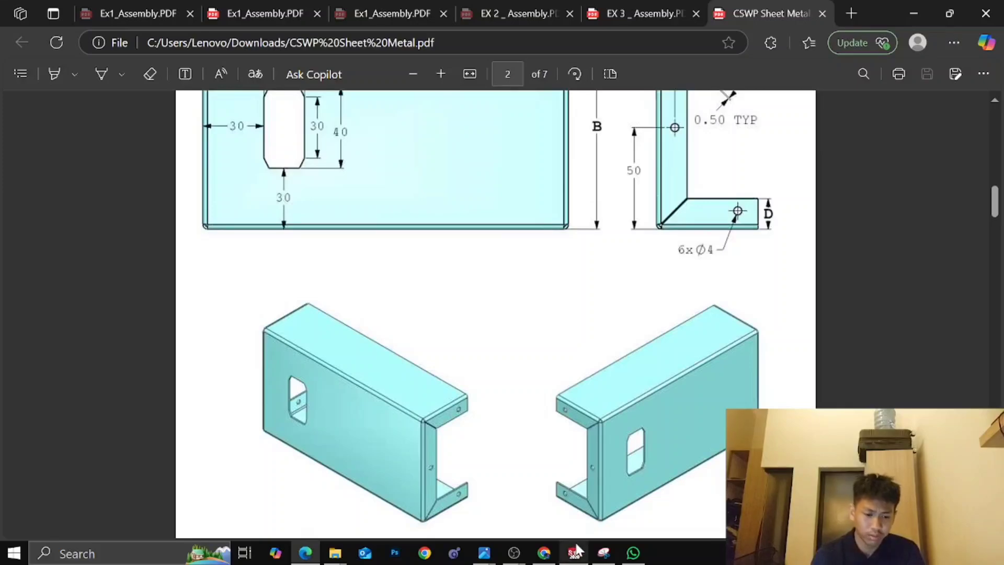
Switch back to SOLIDWORKS and place edge flanges about 42 mm long on the base plate's two opposite long edges
{"action": "mouse_move", "coordinate": [577, 550]}
{"action": "left_click", "coordinate": [565, 510]}
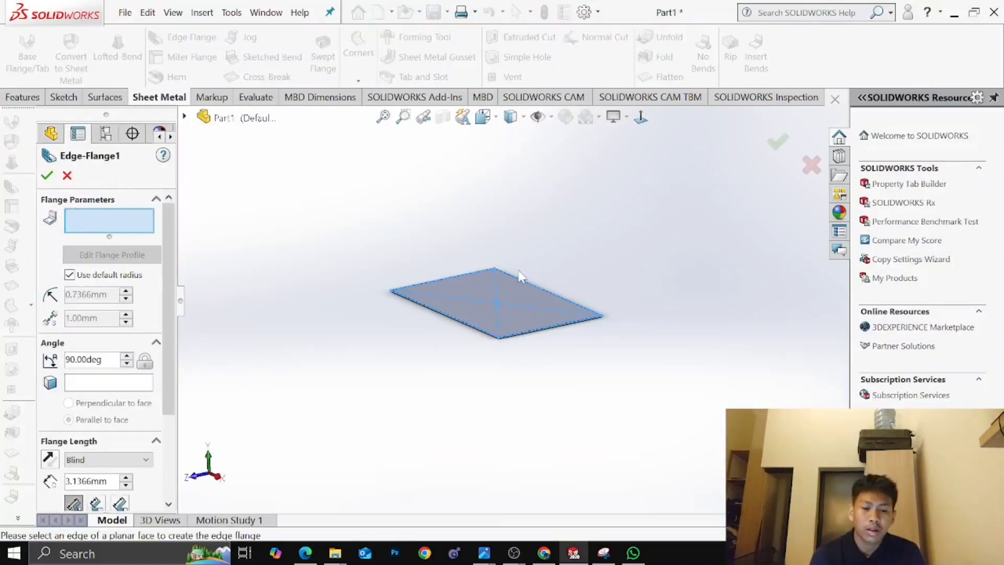
{"action": "scroll", "coordinate": [521, 270], "scroll_direction": "down", "scroll_amount": 1}
{"action": "middle_click_drag", "start_coordinate": [527, 281], "coordinate": [509, 314]}
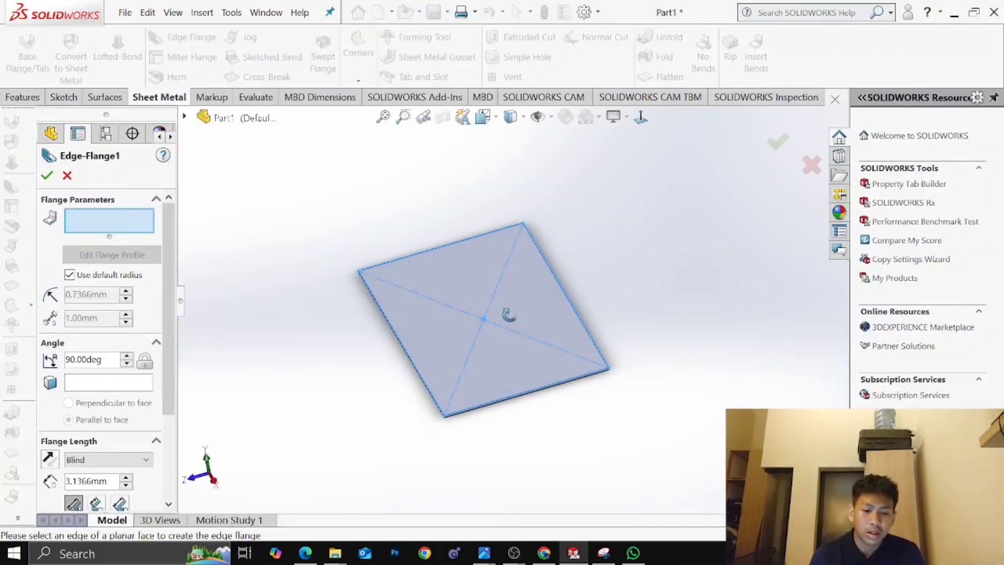
{"action": "left_click", "coordinate": [560, 285]}
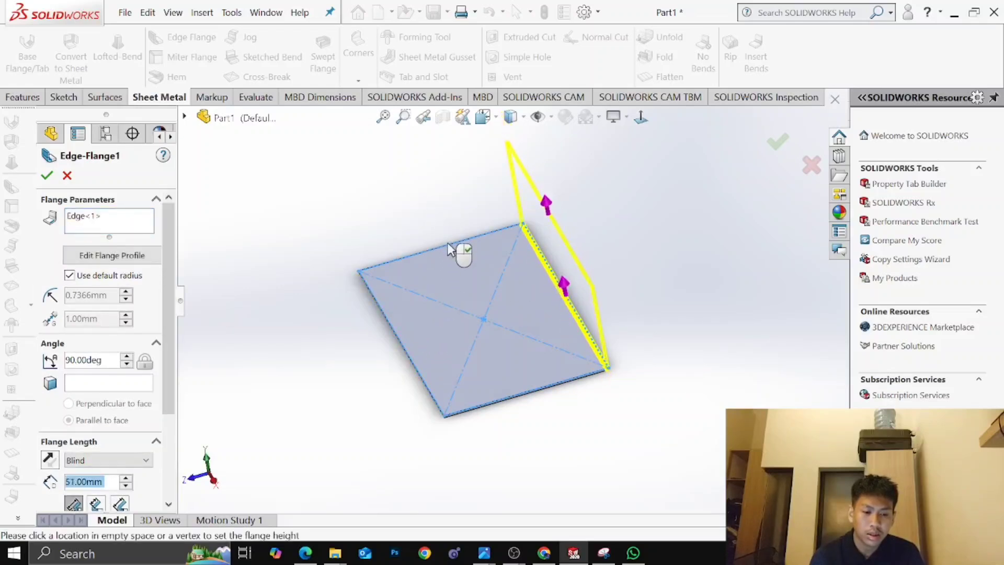
{"action": "left_click", "coordinate": [441, 262]}
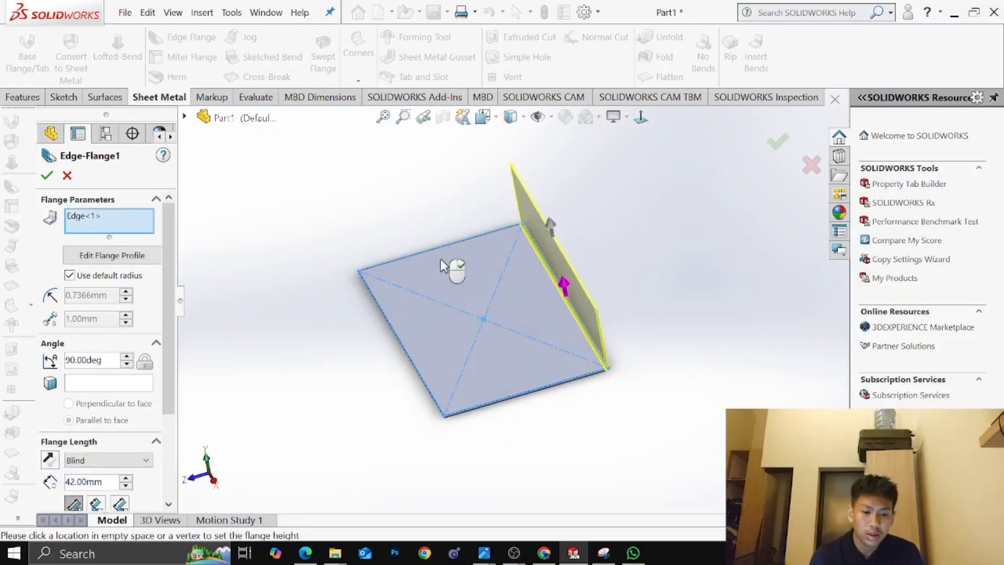
{"action": "left_click", "coordinate": [401, 341]}
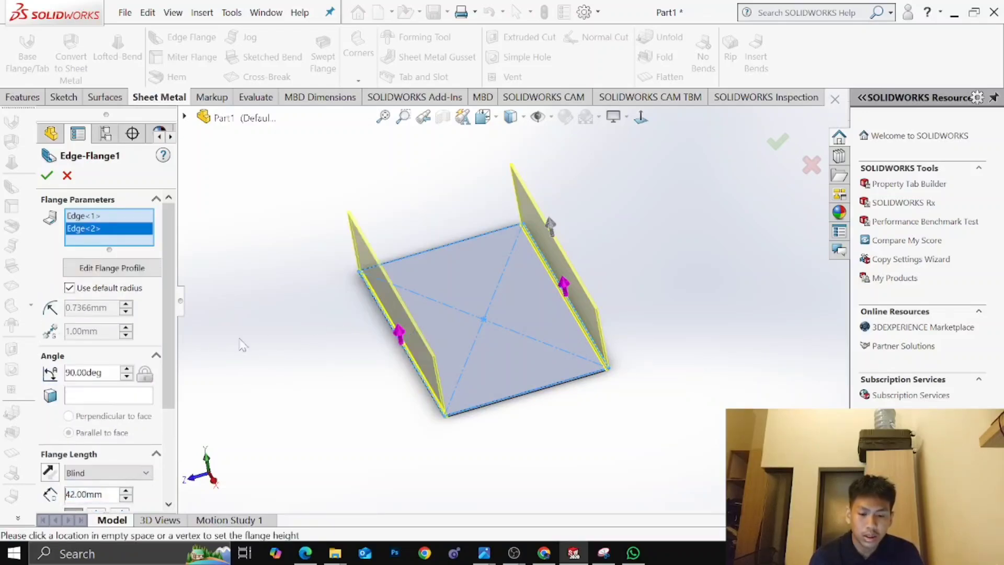
Turn off the default radius for the two edge flanges and set their bend radius to 1 mm
{"action": "left_click", "coordinate": [70, 287]}
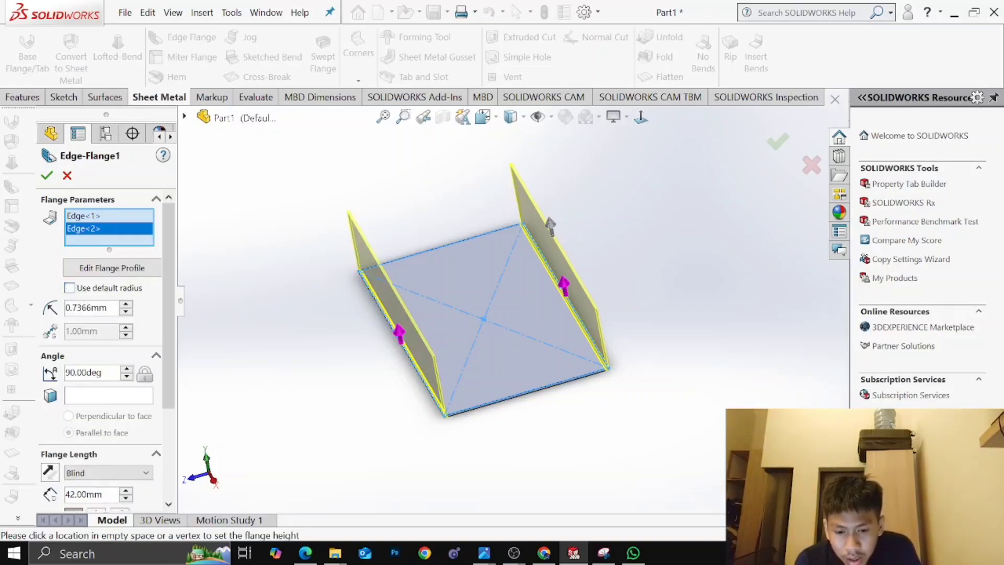
{"action": "left_click_drag", "start_coordinate": [107, 308], "coordinate": [63, 320]}
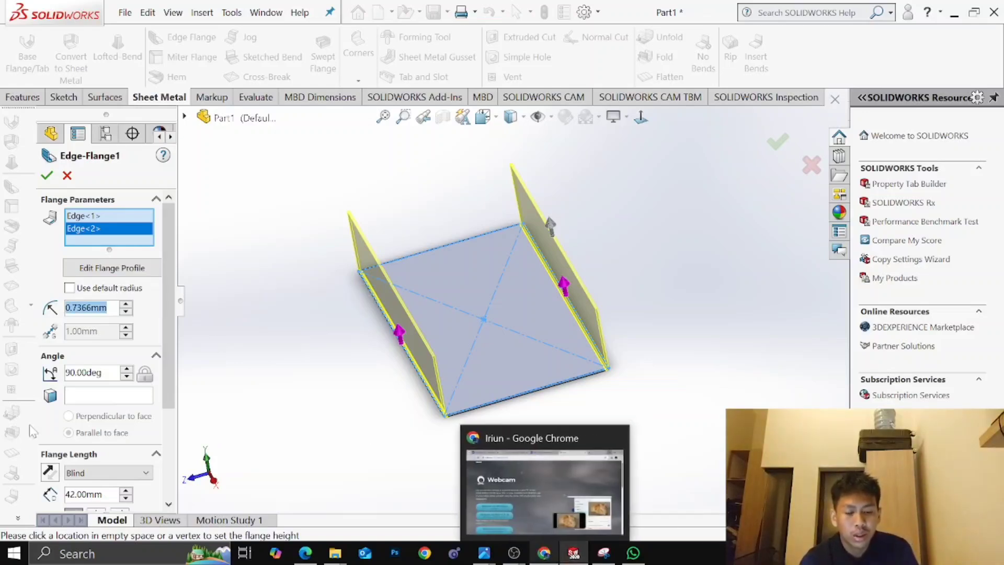
{"action": "type", "text": "1"}
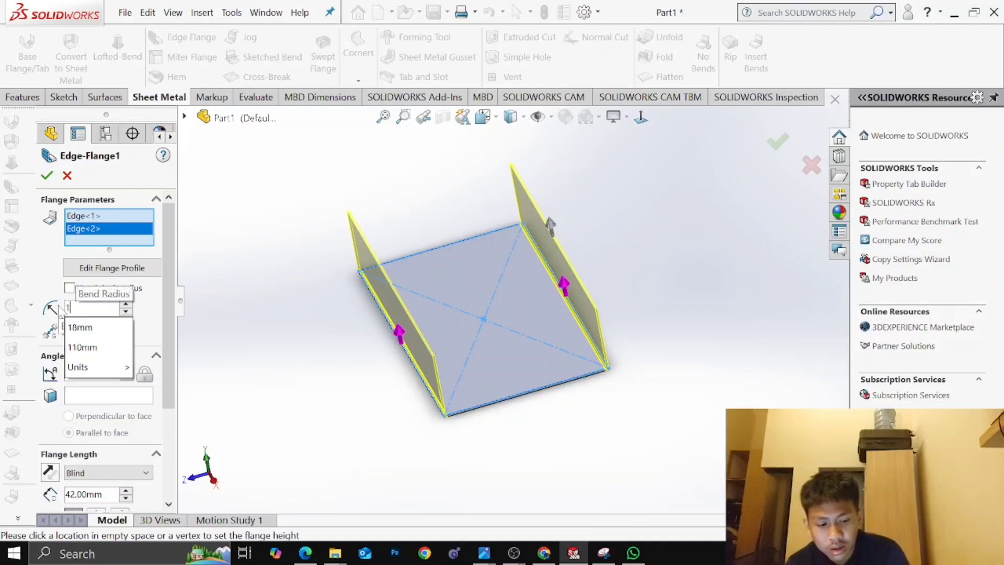
{"action": "key", "text": "Return"}
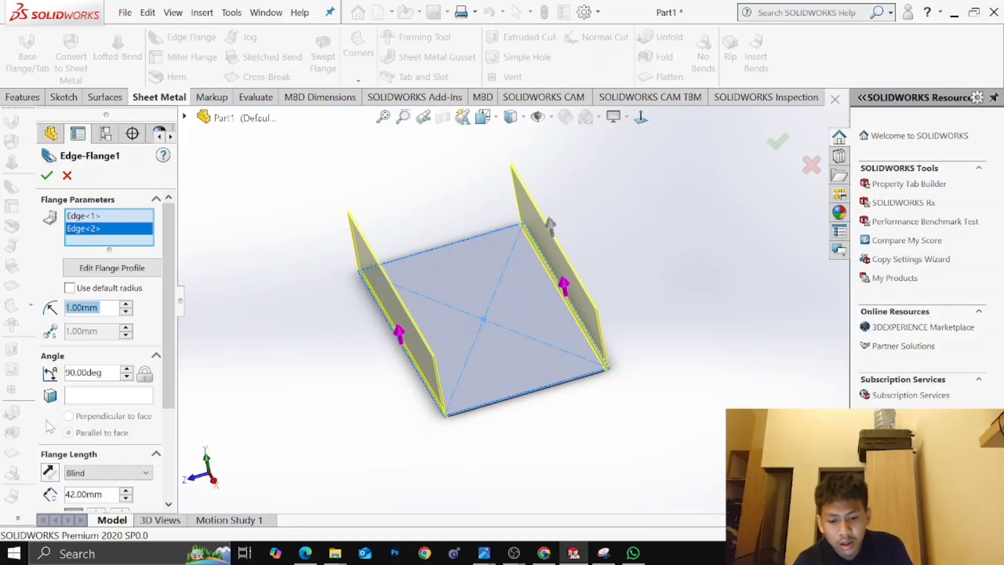
Switch to the exam PDF and examine Question 1's parameters and the primary part's dimensioned views
{"action": "scroll", "coordinate": [50, 427], "scroll_direction": "down", "scroll_amount": 3}
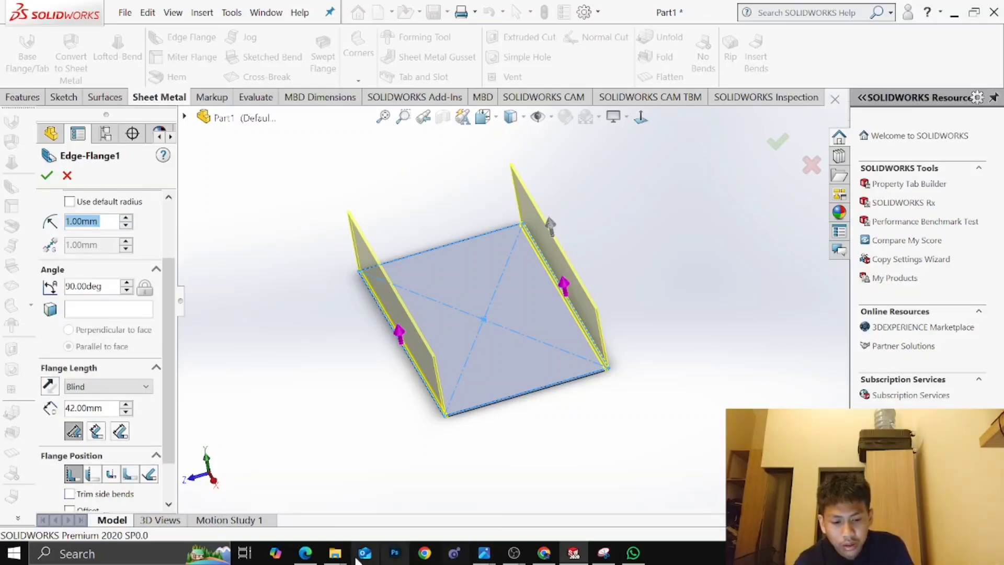
{"action": "mouse_move", "coordinate": [313, 554]}
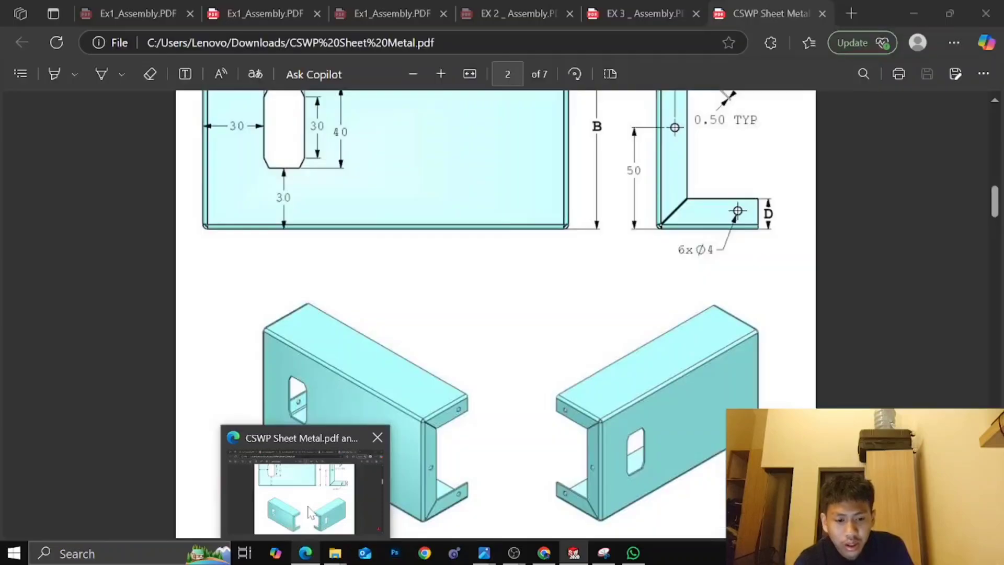
{"action": "left_click", "coordinate": [314, 505]}
{"action": "scroll", "coordinate": [344, 390], "scroll_direction": "down", "scroll_amount": 3}
{"action": "scroll", "coordinate": [344, 400], "scroll_direction": "down", "scroll_amount": 6}
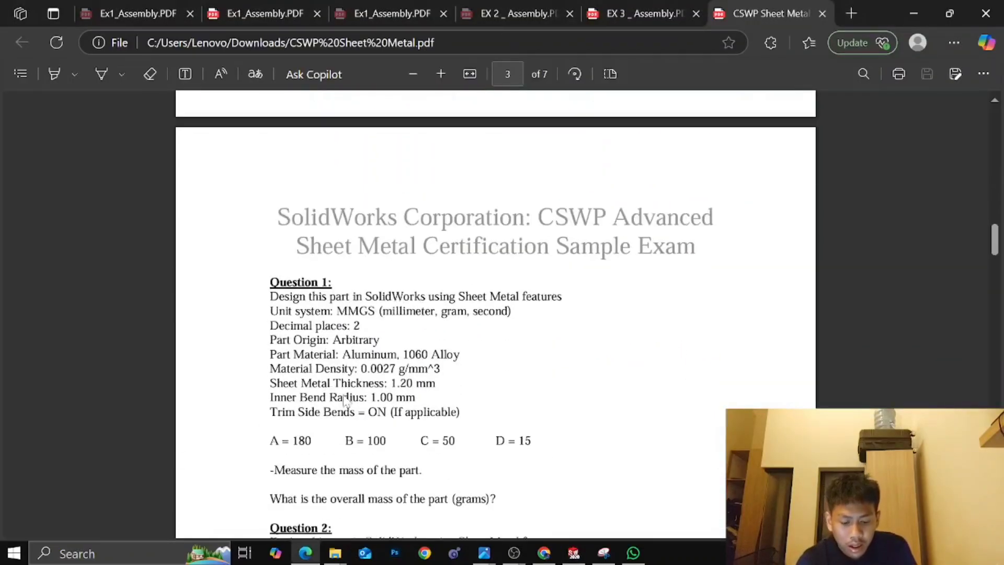
{"action": "scroll", "coordinate": [345, 401], "scroll_direction": "down", "scroll_amount": 2}
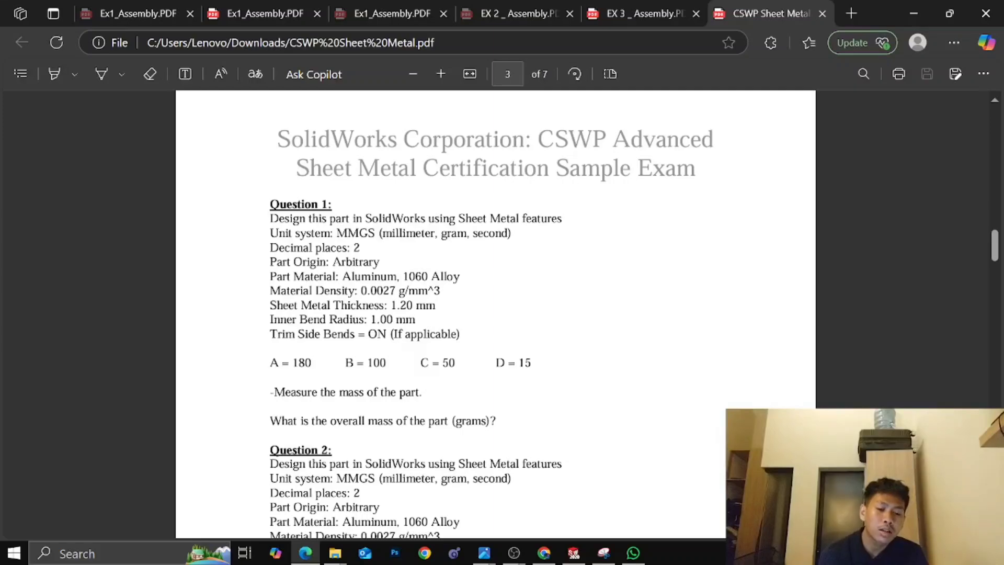
{"action": "scroll", "coordinate": [496, 314], "scroll_direction": "up", "scroll_amount": 10}
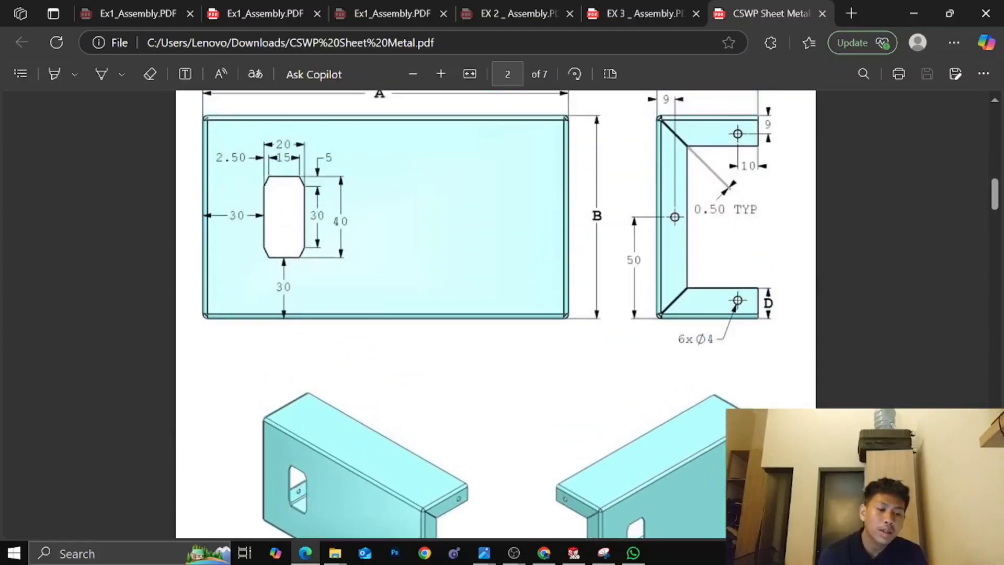
{"action": "scroll", "coordinate": [495, 313], "scroll_direction": "up", "scroll_amount": 1}
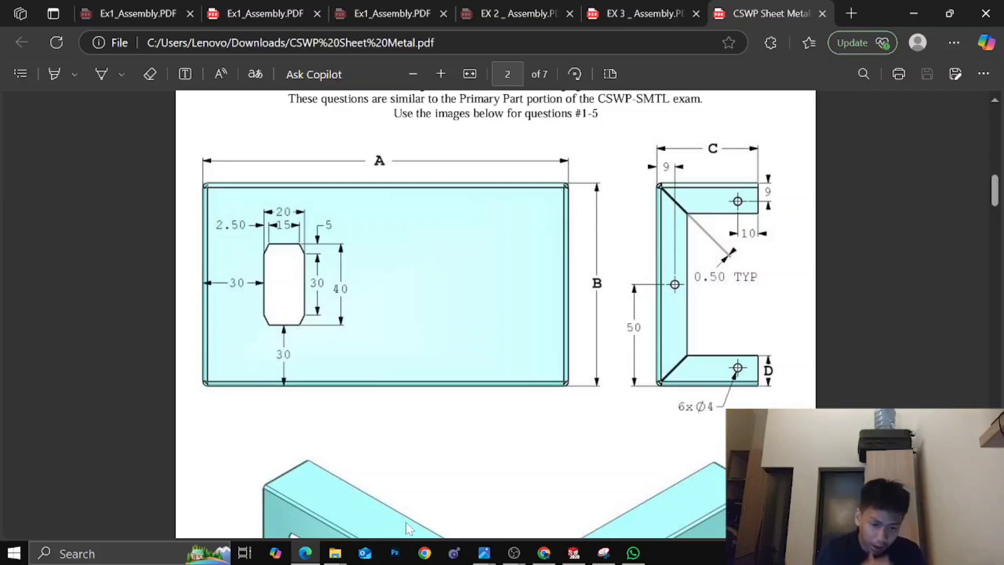
Return to SOLIDWORKS and create the two edge flanges with length "C" and trim side bends enabled
{"action": "mouse_move", "coordinate": [574, 551]}
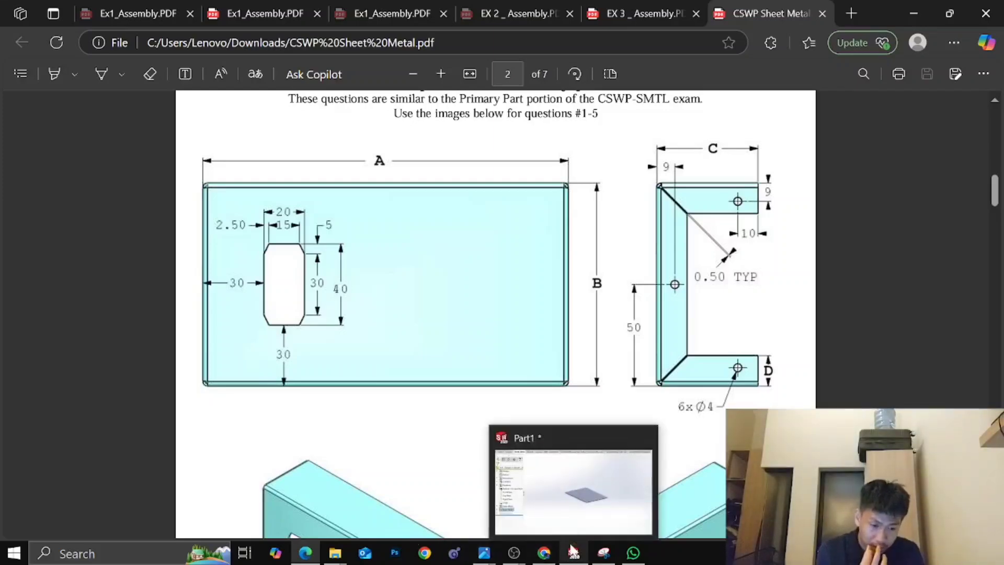
{"action": "left_click", "coordinate": [570, 512]}
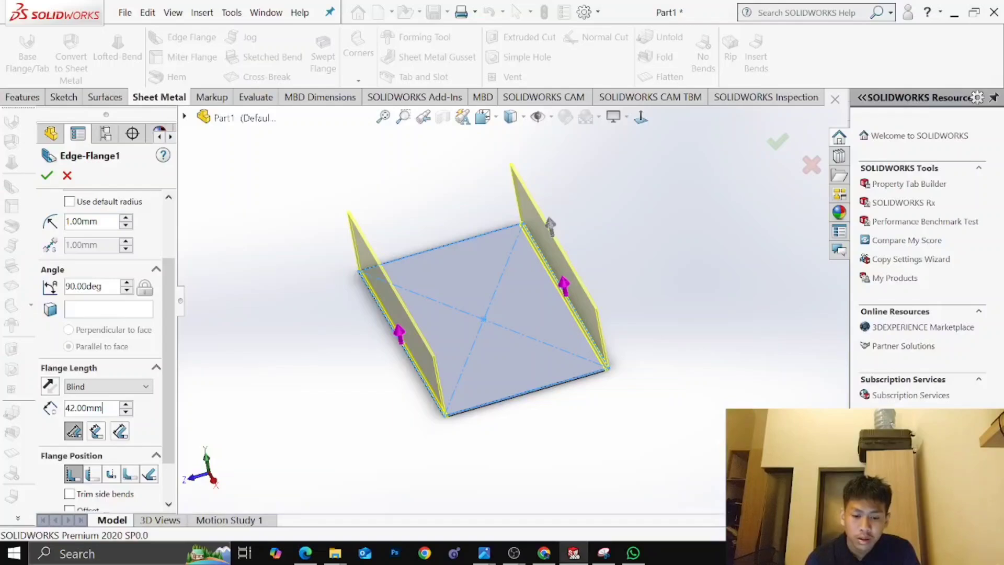
{"action": "double_click", "coordinate": [84, 408]}
{"action": "type", "text": "\"C\""}
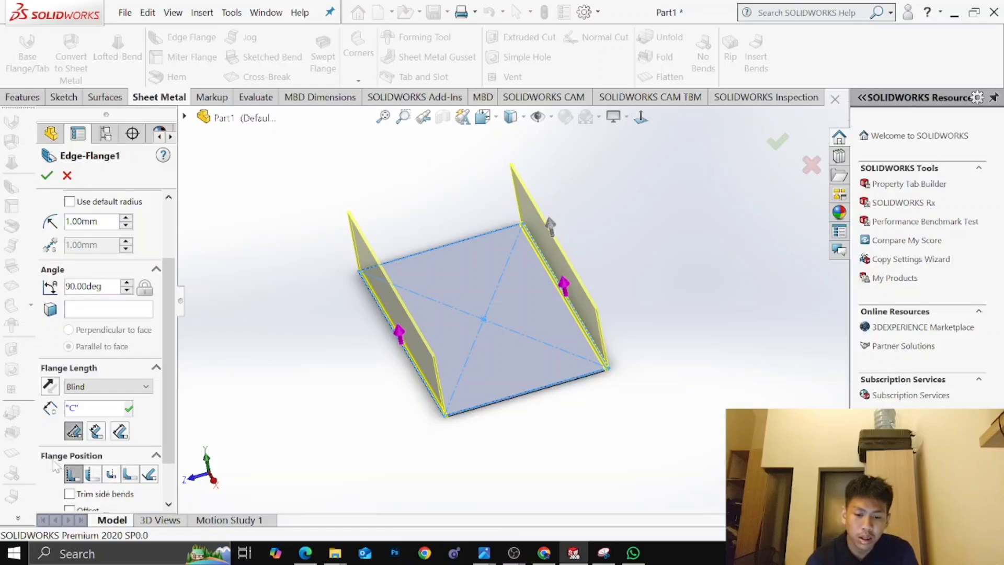
{"action": "scroll", "coordinate": [50, 468], "scroll_direction": "down", "scroll_amount": 2}
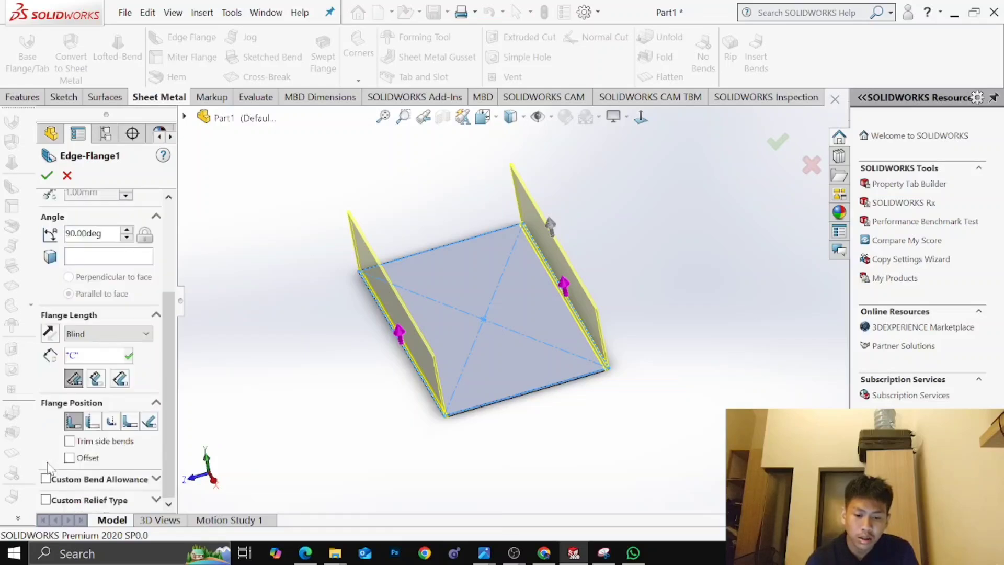
{"action": "left_click", "coordinate": [71, 443]}
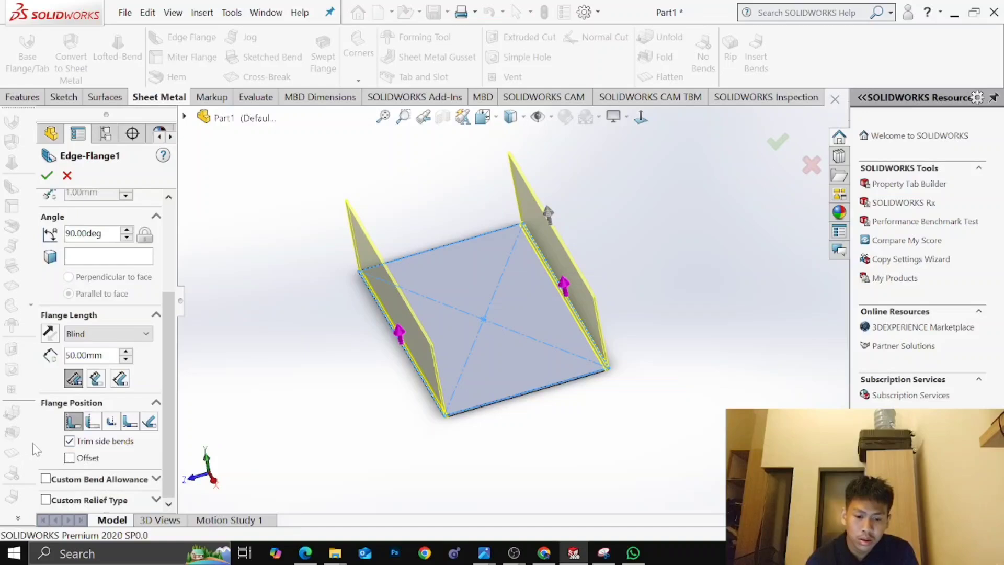
{"action": "left_click", "coordinate": [47, 175]}
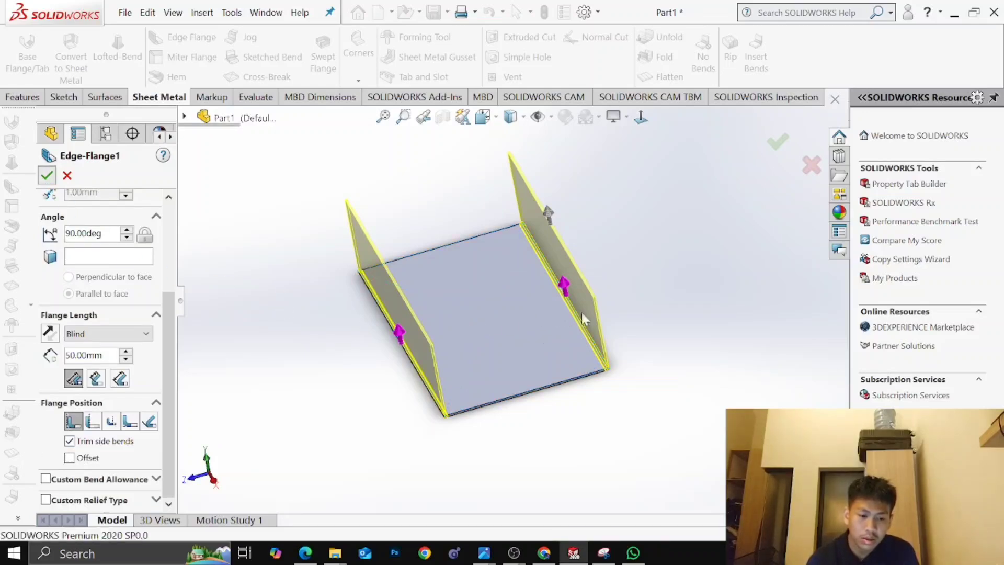
Place a second edge flange about 14 mm long on the base's short edge and the adjoining end edge of one side flange
{"action": "mouse_move", "coordinate": [623, 292]}
{"action": "middle_mouse_down"}
{"action": "mouse_move", "coordinate": [583, 306]}
{"action": "mouse_move", "coordinate": [554, 287]}
{"action": "mouse_move", "coordinate": [610, 251]}
{"action": "mouse_move", "coordinate": [628, 285]}
{"action": "mouse_move", "coordinate": [538, 288]}
{"action": "middle_mouse_up"}
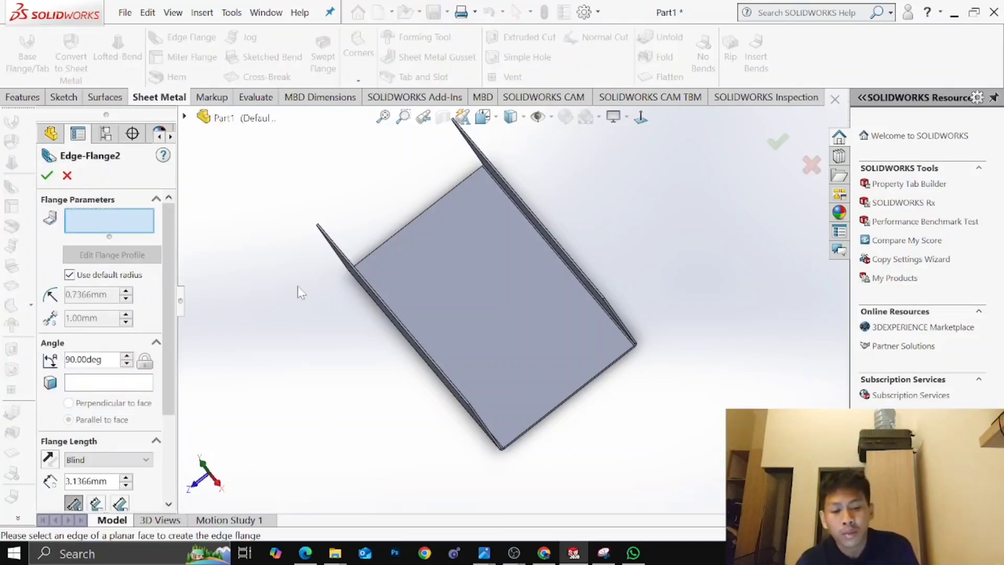
{"action": "middle_click_drag", "start_coordinate": [632, 397], "coordinate": [588, 340]}
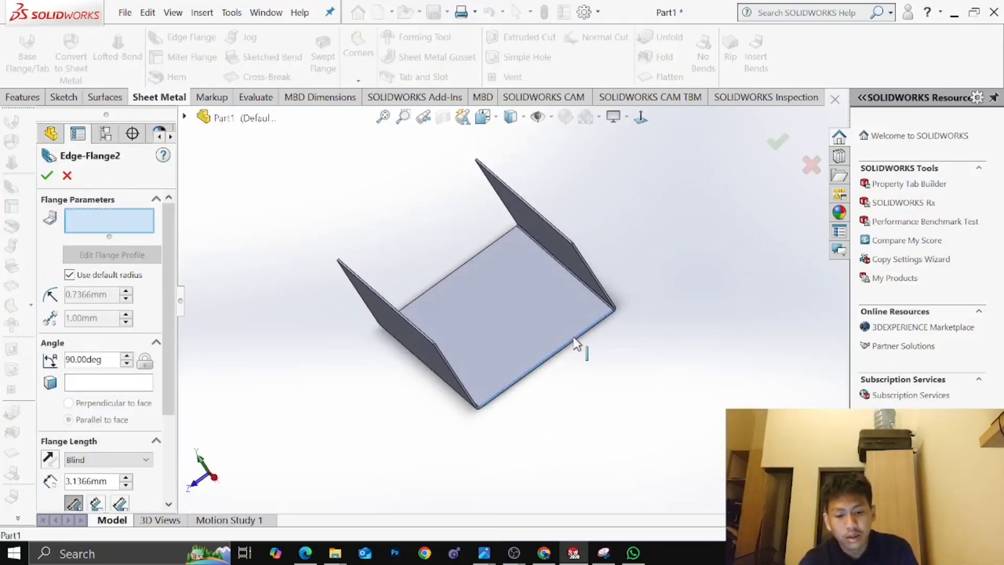
{"action": "left_click", "coordinate": [578, 343]}
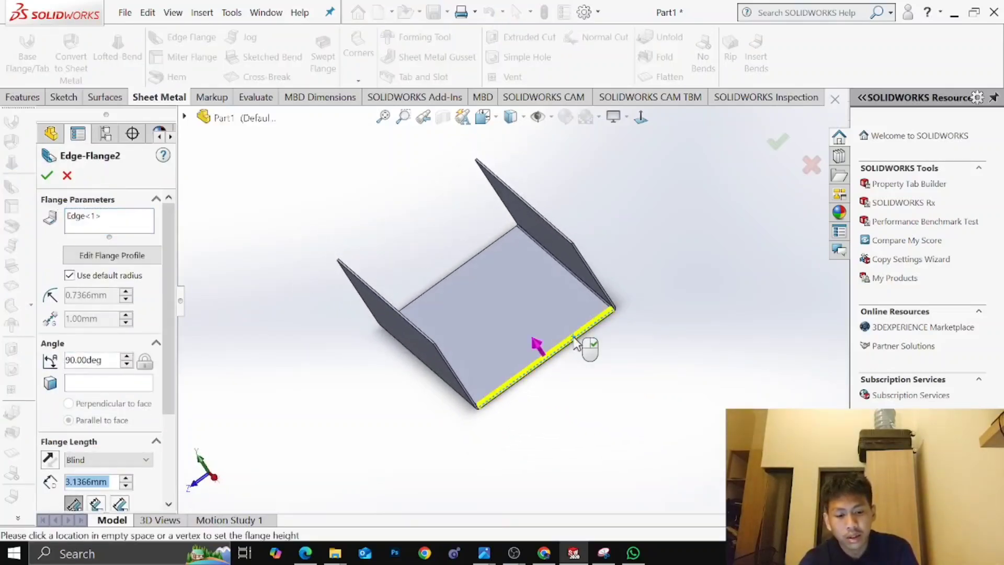
{"action": "left_click", "coordinate": [590, 285]}
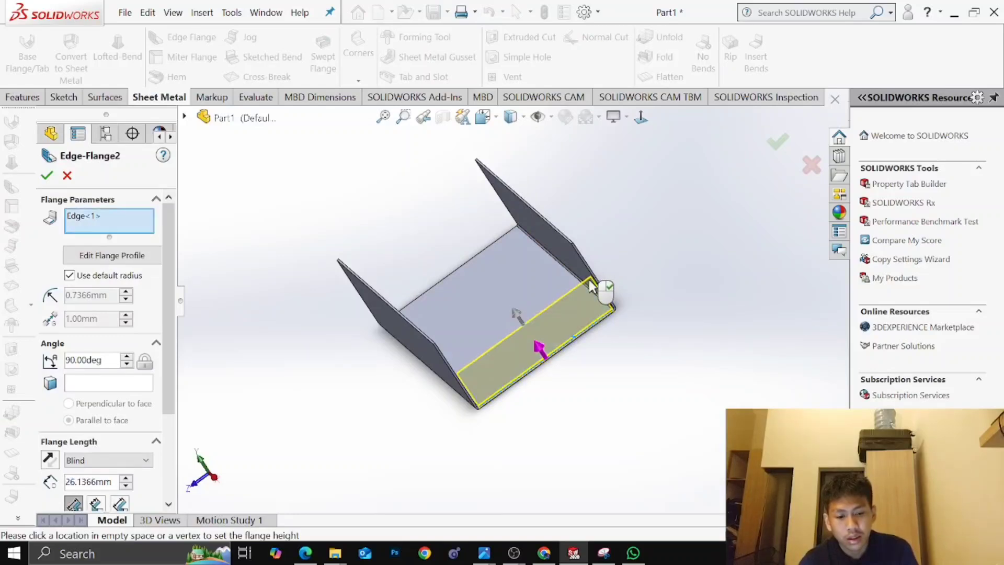
{"action": "left_click", "coordinate": [576, 335]}
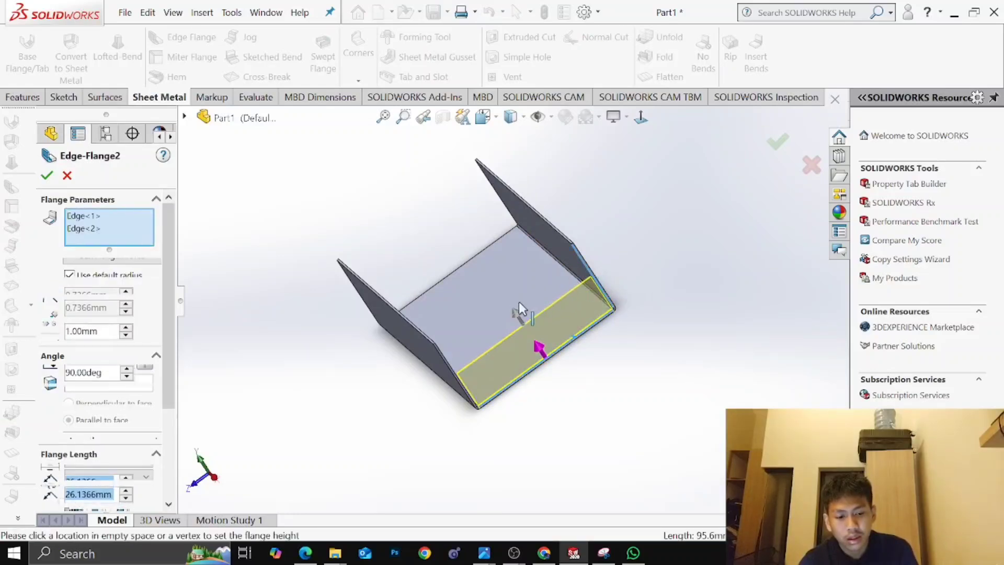
{"action": "left_click", "coordinate": [603, 292]}
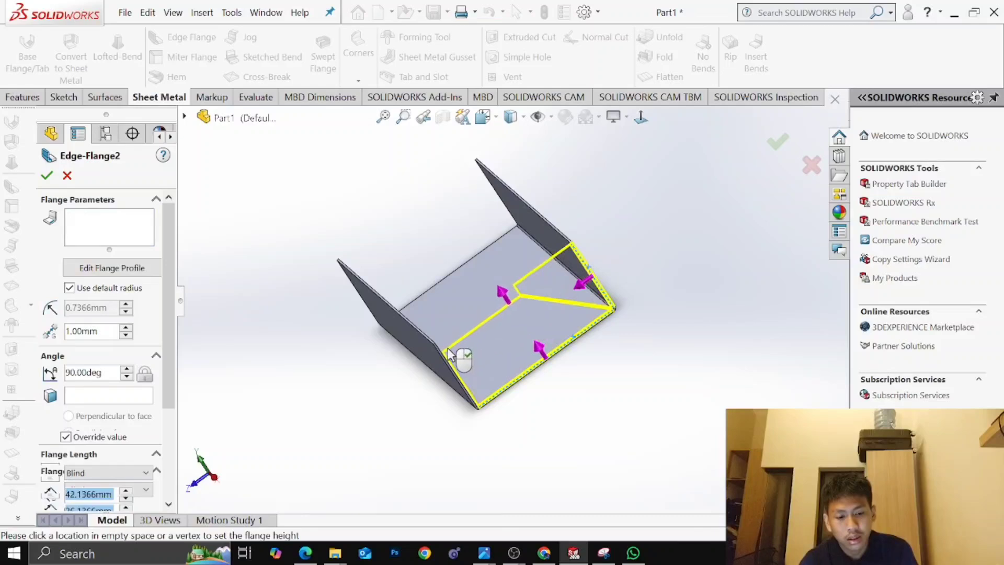
{"action": "left_click", "coordinate": [474, 386]}
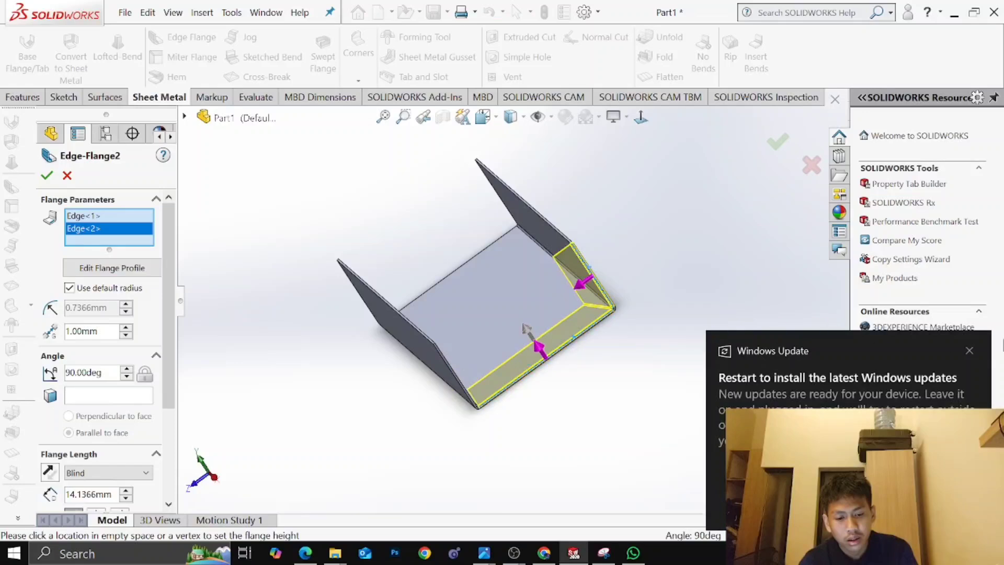
{"action": "left_click", "coordinate": [971, 351]}
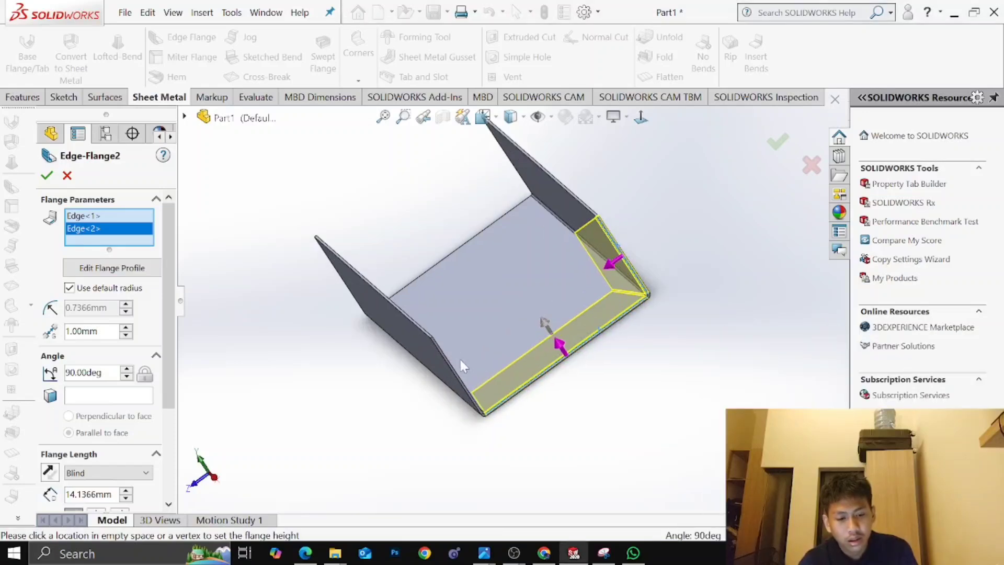
Try adding the opposite side flange's end edge to the second edge flange, then remove that edge from the selection
{"action": "middle_click_drag", "start_coordinate": [459, 361], "coordinate": [456, 371]}
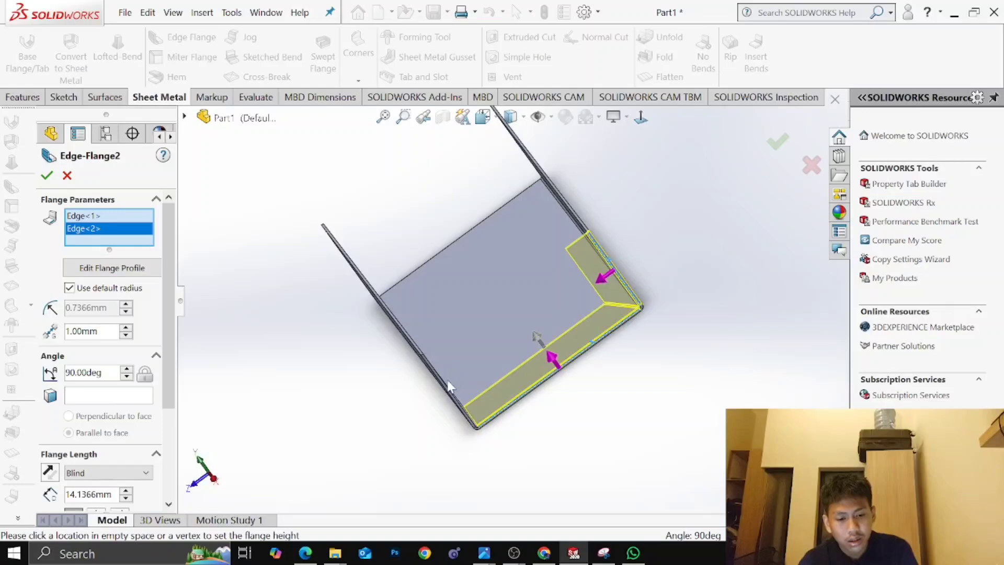
{"action": "left_click", "coordinate": [447, 385]}
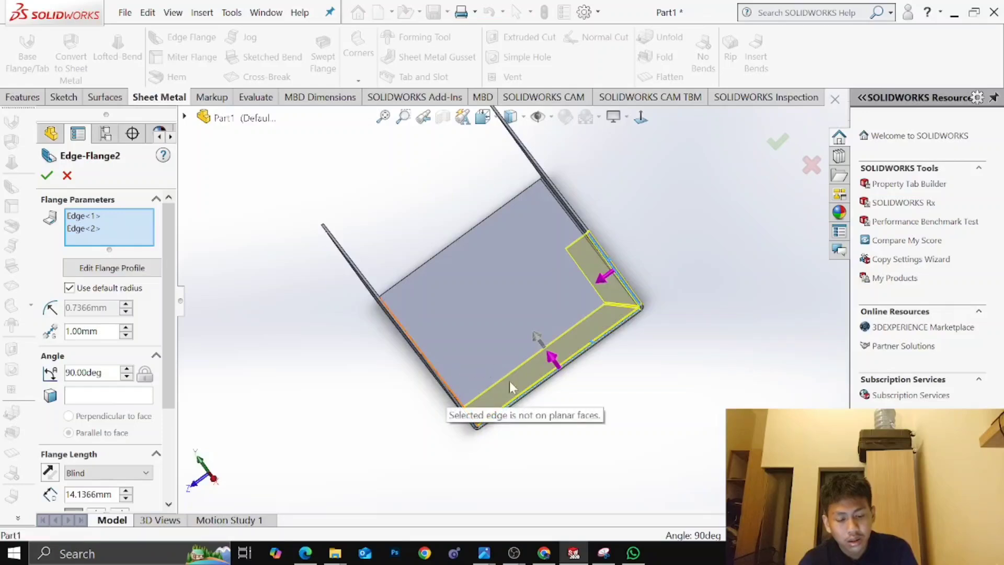
{"action": "scroll", "coordinate": [532, 412], "scroll_direction": "up", "scroll_amount": 1}
{"action": "middle_click_drag", "start_coordinate": [533, 419], "coordinate": [445, 349]}
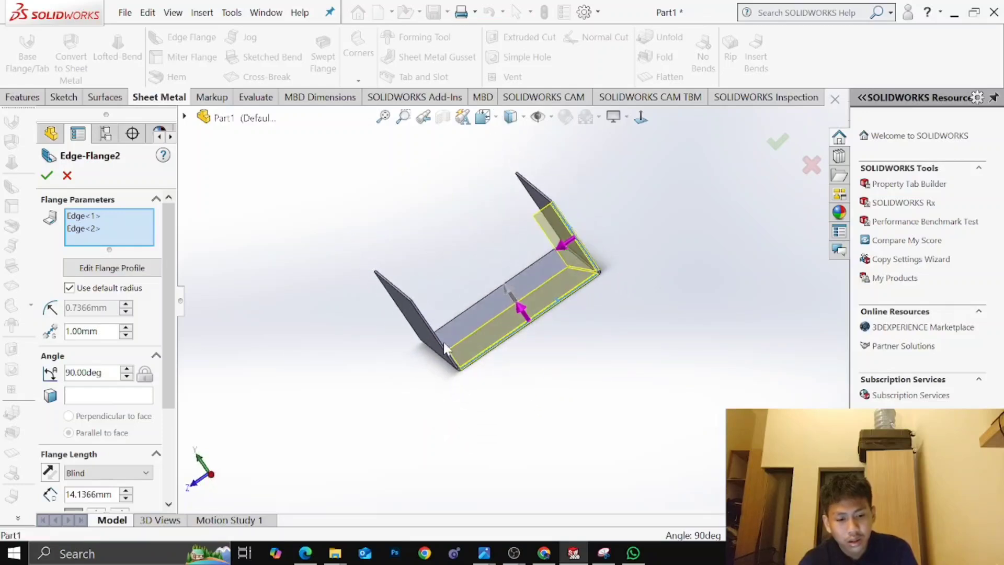
{"action": "left_click", "coordinate": [441, 341]}
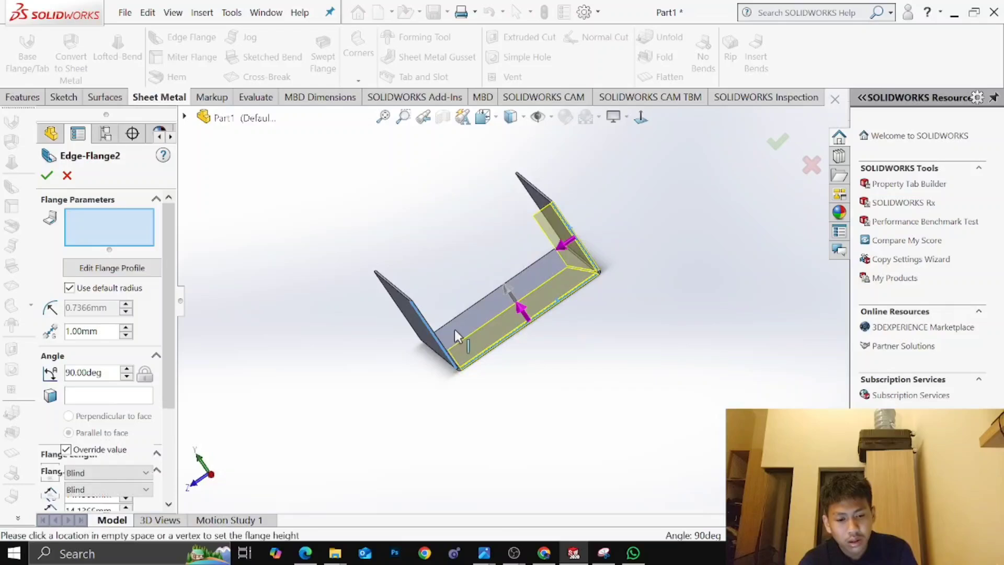
{"action": "left_click", "coordinate": [453, 331]}
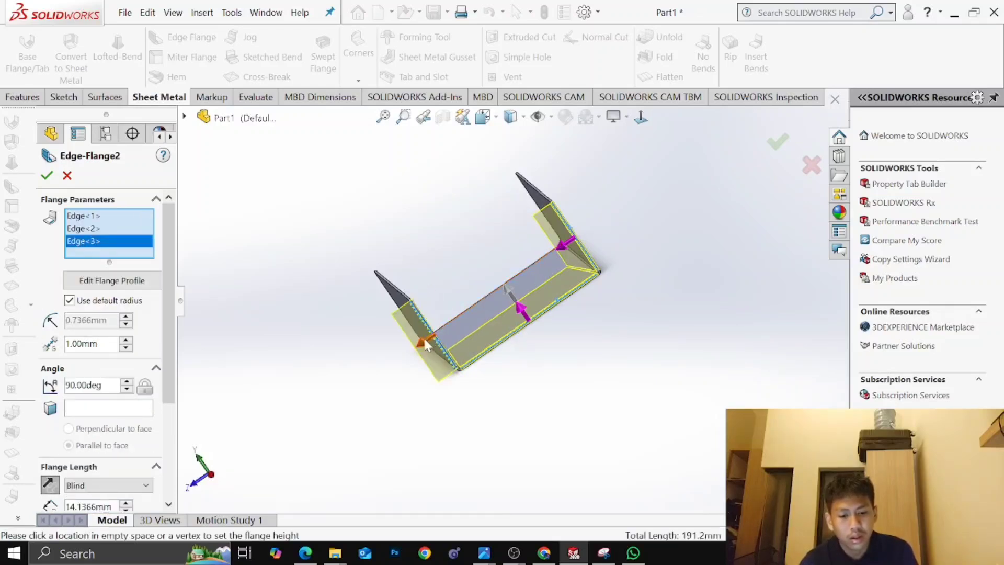
{"action": "right_click", "coordinate": [143, 244]}
{"action": "left_click", "coordinate": [181, 273]}
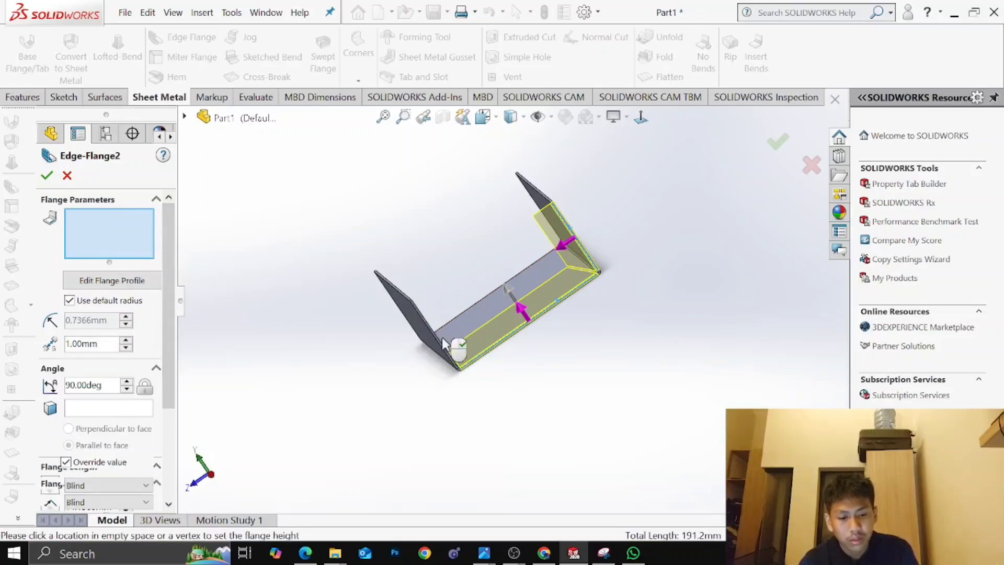
Add the remaining side flange's end edge to the second edge flange, then remove and reselect the opposite side flange's end edge
{"action": "middle_click_drag", "start_coordinate": [438, 340], "coordinate": [425, 351]}
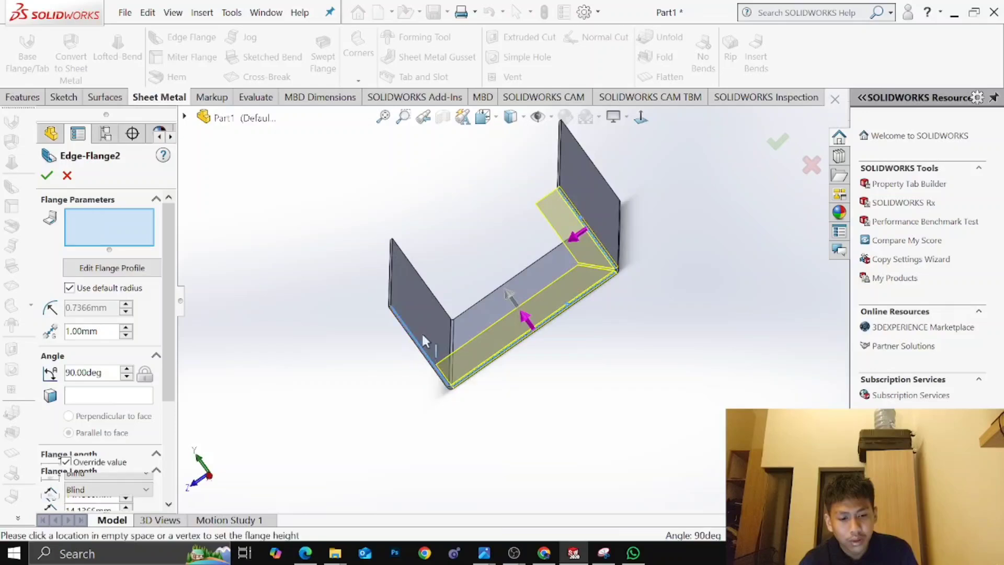
{"action": "left_click", "coordinate": [432, 331]}
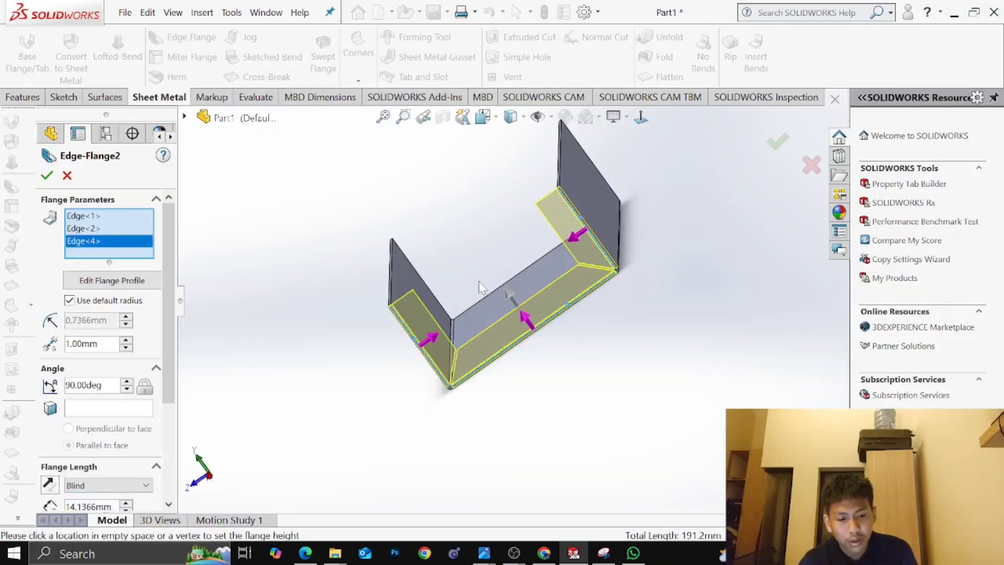
{"action": "left_click", "coordinate": [119, 229]}
{"action": "right_click", "coordinate": [119, 230]}
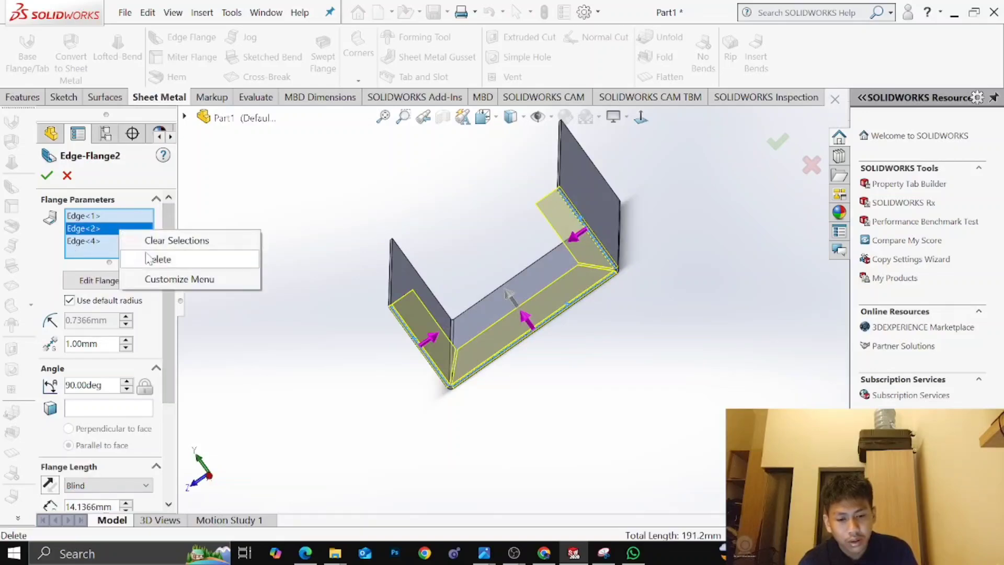
{"action": "left_click", "coordinate": [154, 259]}
{"action": "middle_click_drag", "start_coordinate": [554, 262], "coordinate": [618, 196]}
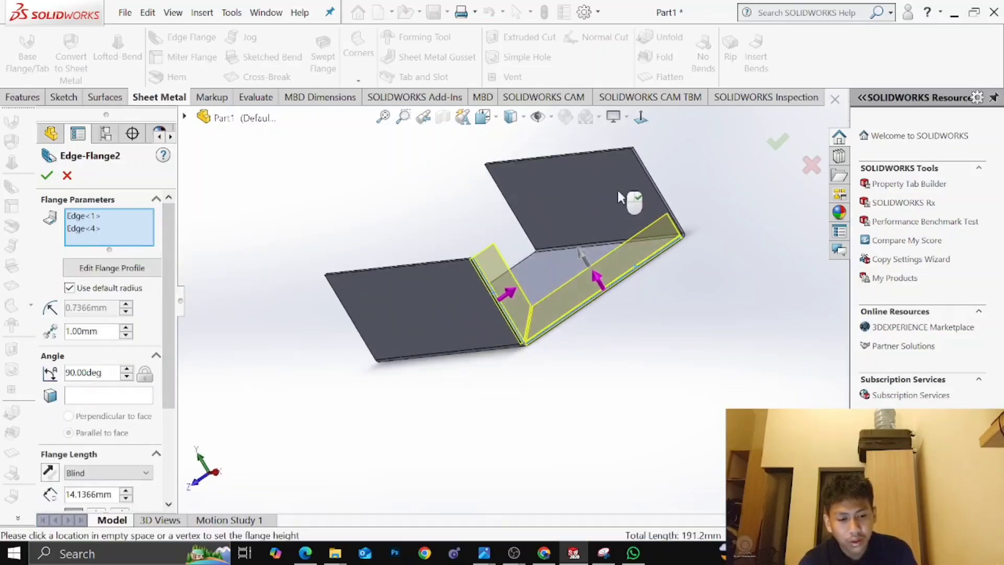
{"action": "left_click", "coordinate": [660, 195]}
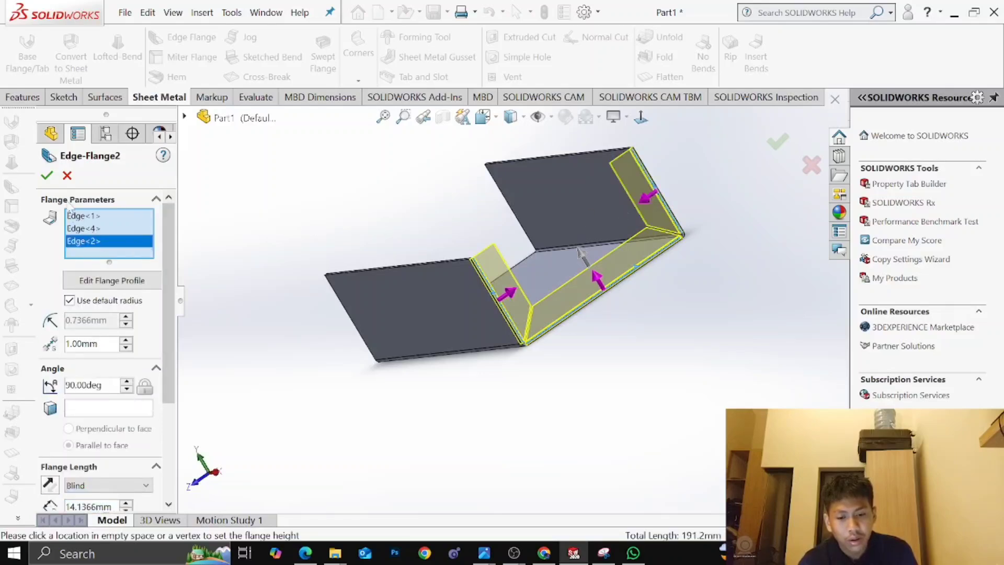
Override the default bend radius of the second edge flange with 1 mm
{"action": "left_click", "coordinate": [69, 301]}
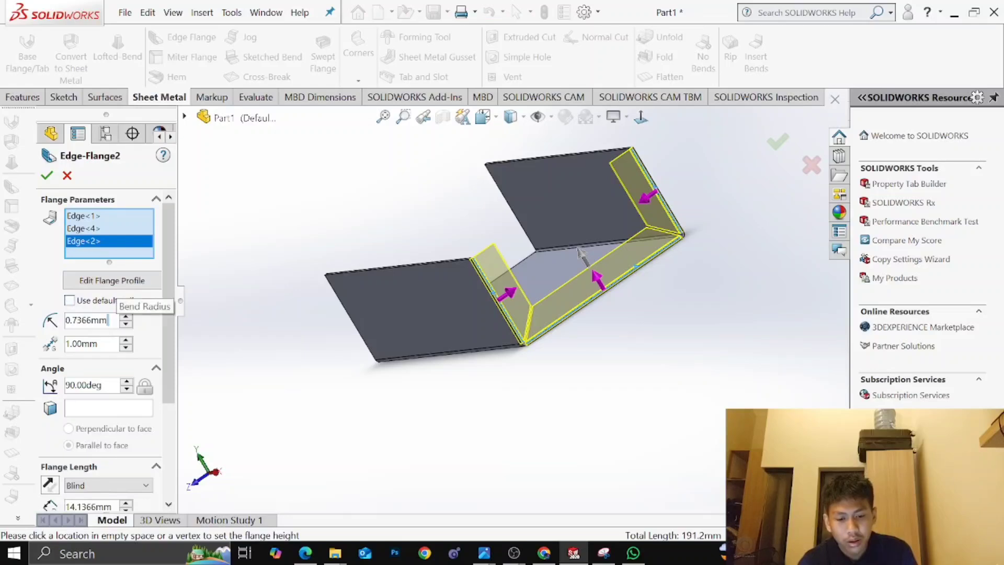
{"action": "left_click_drag", "start_coordinate": [108, 320], "coordinate": [78, 320]}
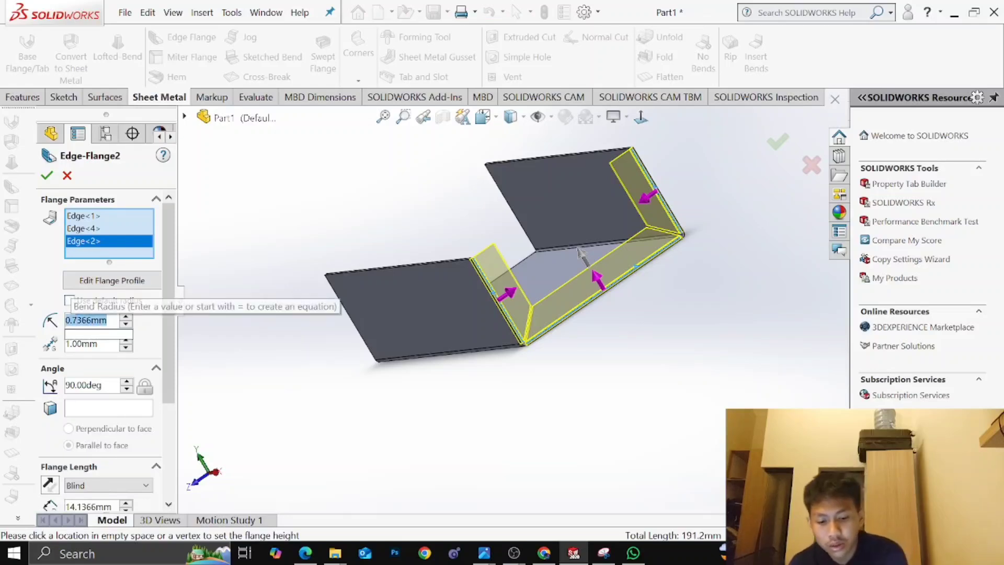
{"action": "type", "text": "1"}
{"action": "key", "text": "Return"}
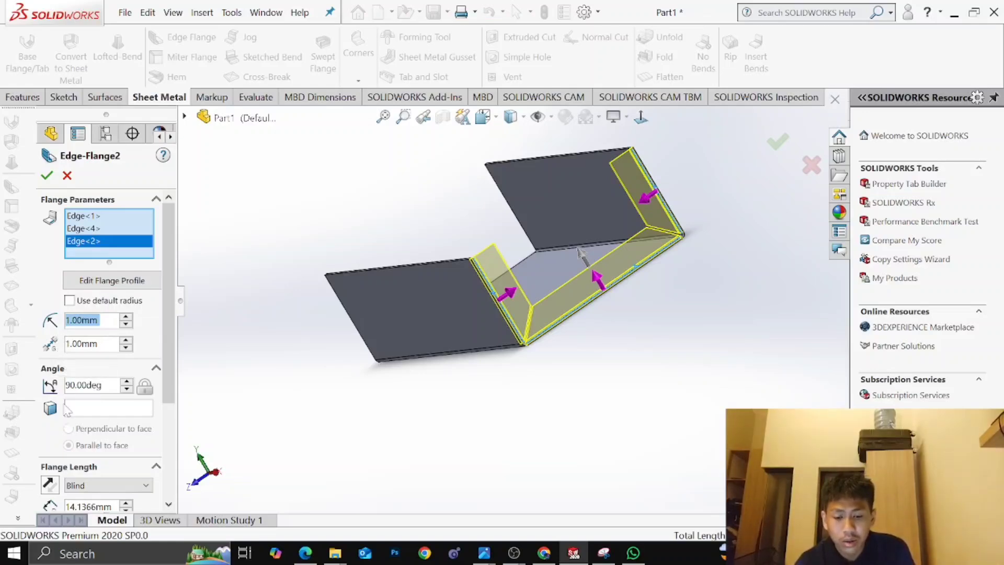
Check the flange dimension in the exam PDF, then set the second edge flange's length to global variable "D" and create the flange
{"action": "scroll", "coordinate": [52, 441], "scroll_direction": "down", "scroll_amount": 3}
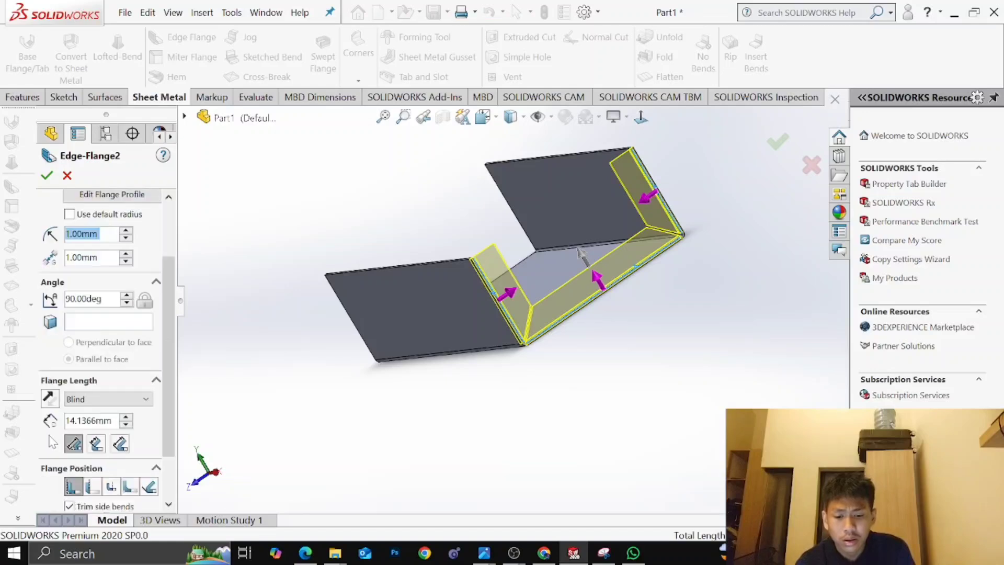
{"action": "left_click", "coordinate": [89, 421]}
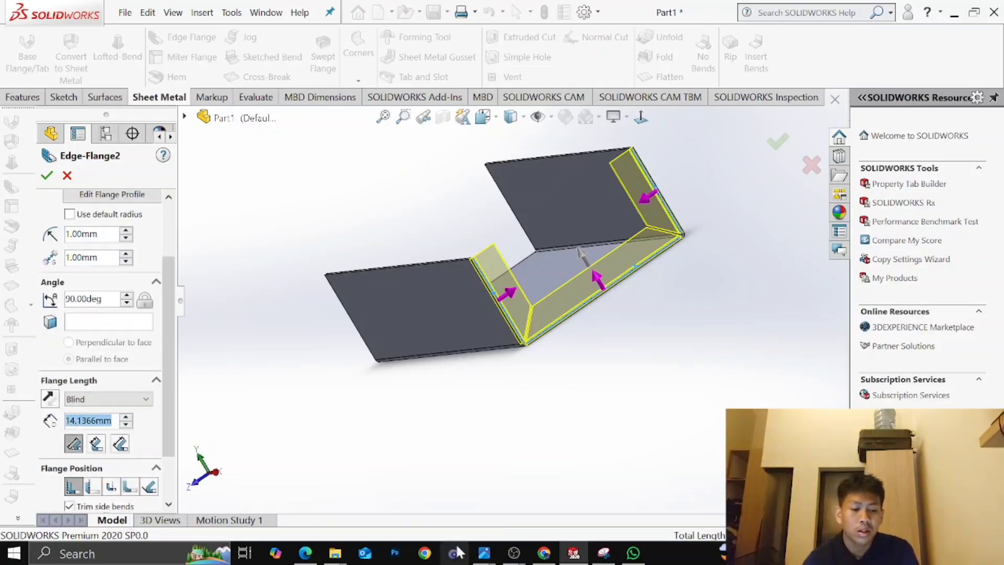
{"action": "mouse_move", "coordinate": [295, 555]}
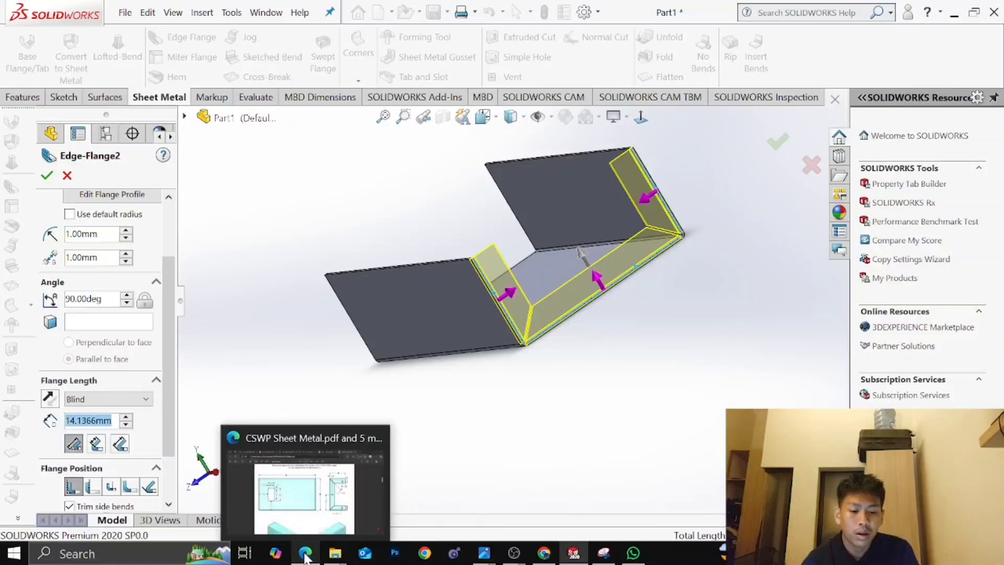
{"action": "left_click", "coordinate": [307, 529]}
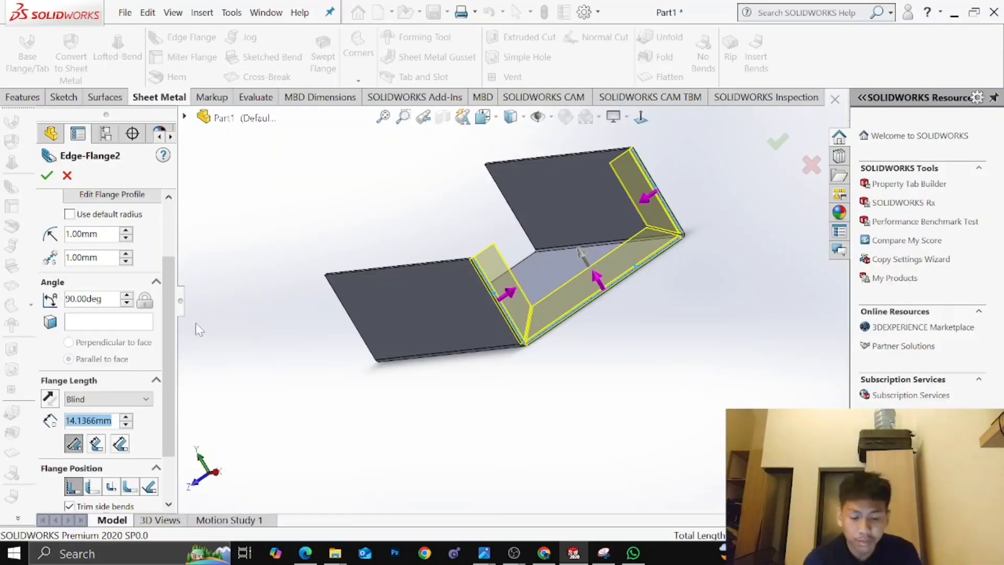
{"action": "type", "text": "D"}
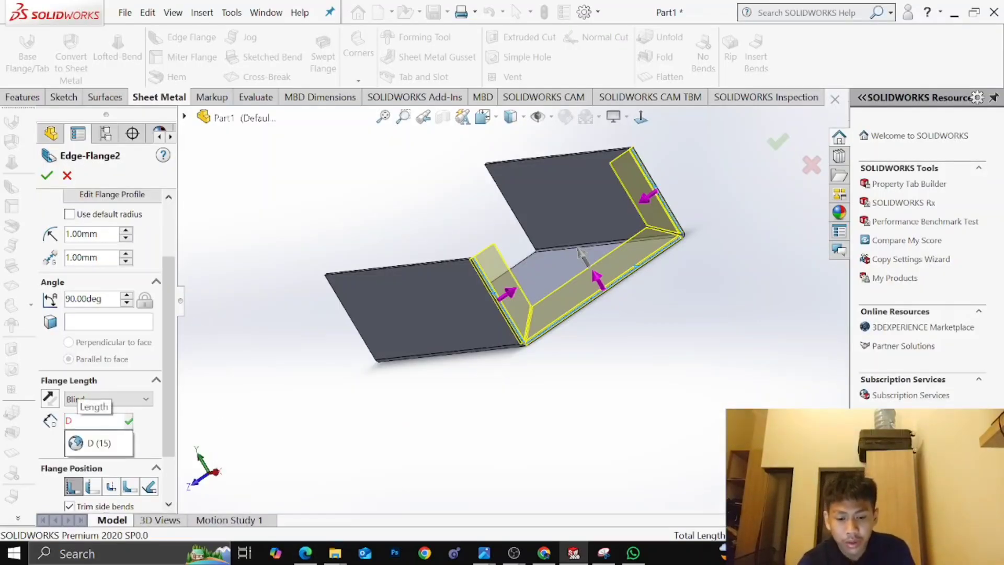
{"action": "left_click", "coordinate": [89, 443]}
{"action": "left_click", "coordinate": [46, 177]}
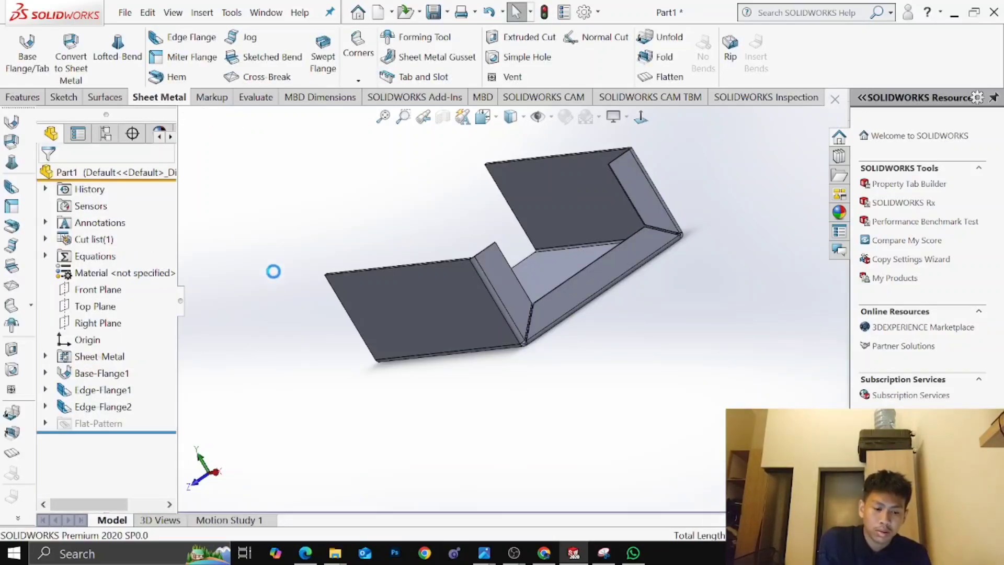
Edit the second edge flange to include the base's other short edge and the adjoining end edges of both side flanges
{"action": "right_click", "coordinate": [102, 412]}
{"action": "left_click", "coordinate": [121, 180]}
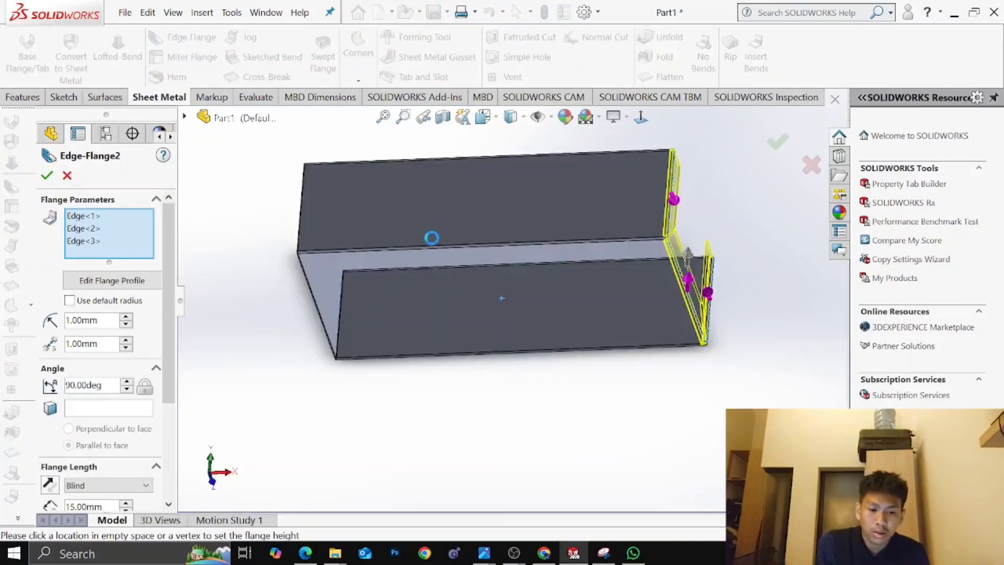
{"action": "left_click", "coordinate": [312, 290]}
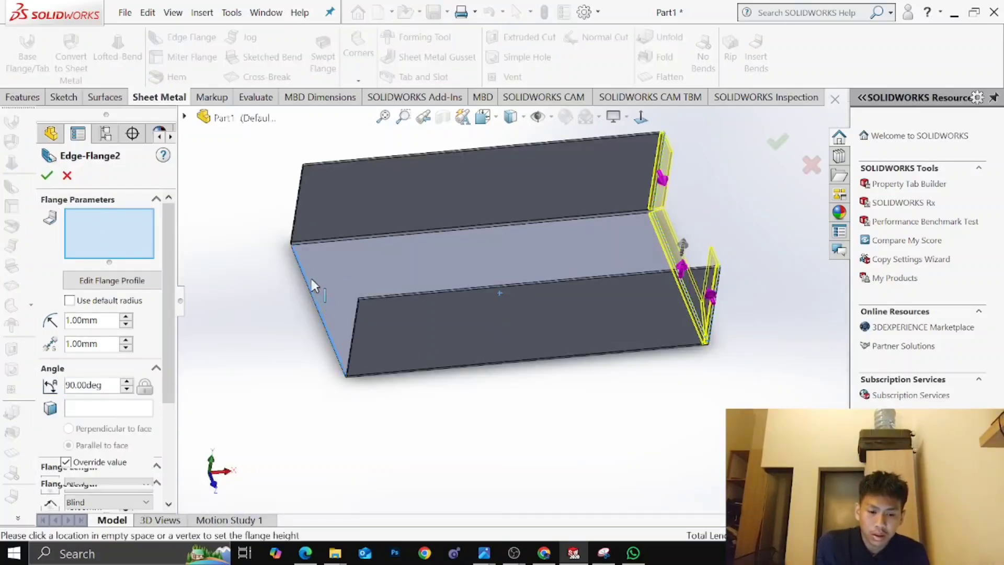
{"action": "left_click", "coordinate": [299, 215]}
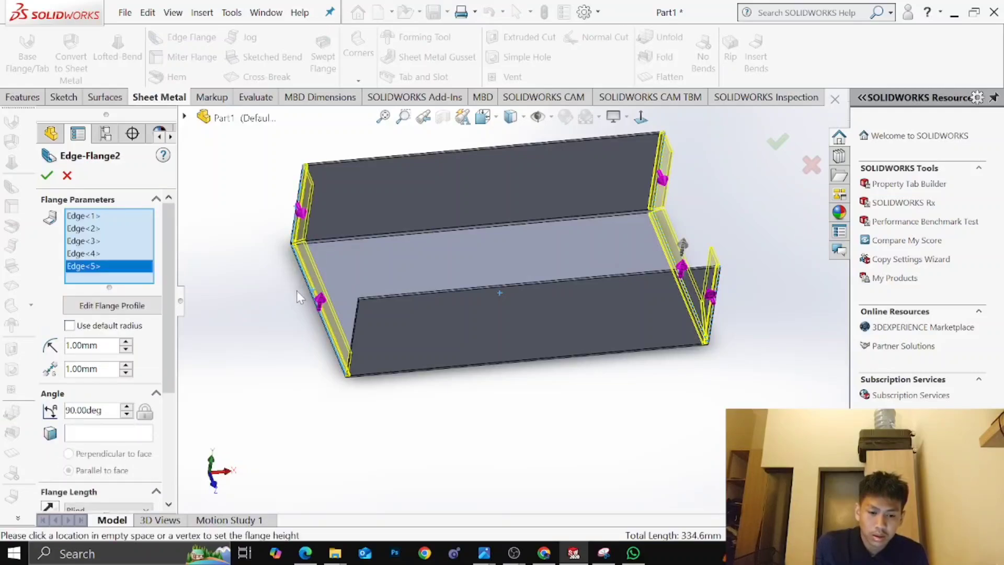
{"action": "middle_click_drag", "start_coordinate": [297, 290], "coordinate": [539, 380]}
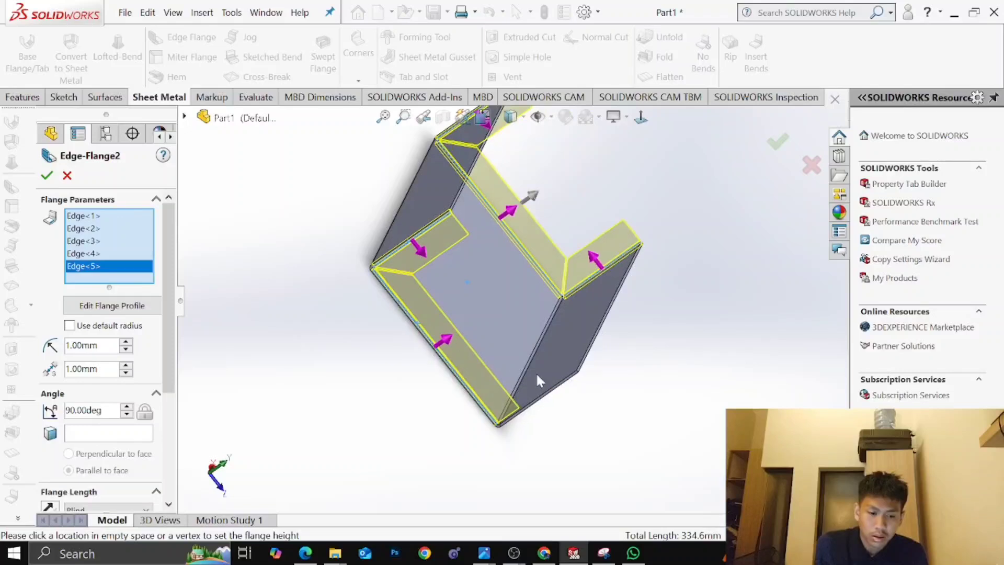
{"action": "left_click", "coordinate": [552, 388]}
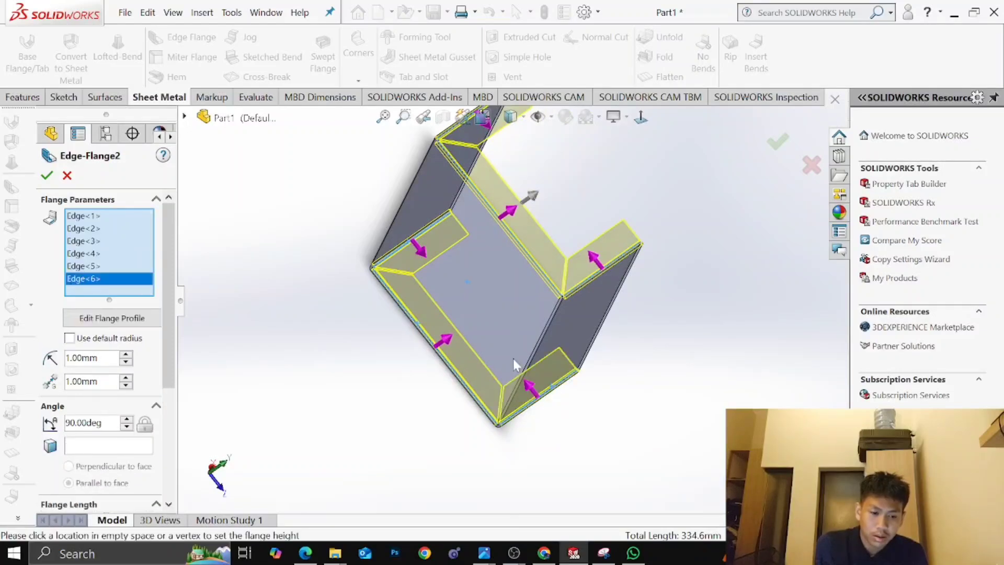
{"action": "left_click", "coordinate": [46, 177]}
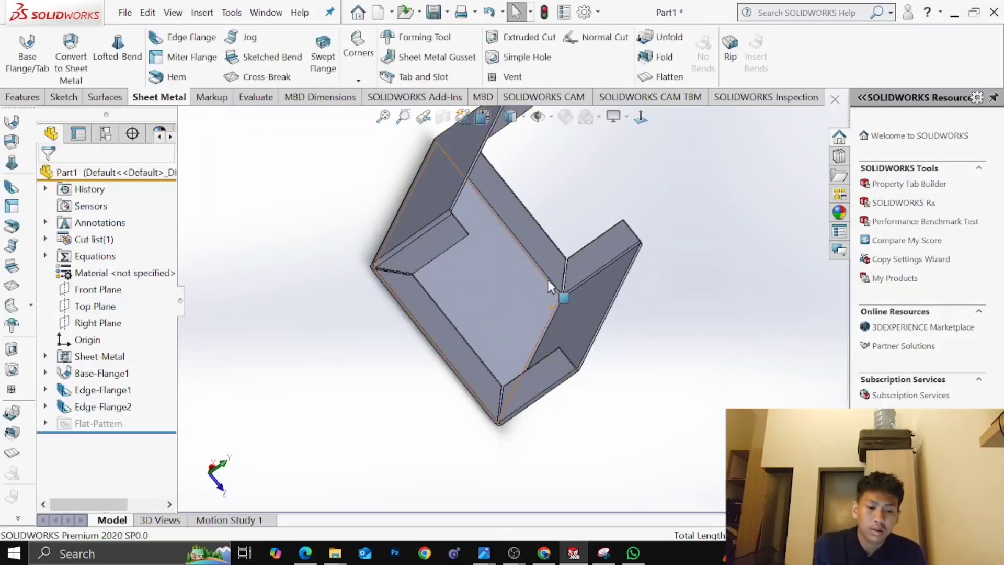
Inspect the flanges at both ends, then switch to the exam PDF and examine the corner gap in the side view
{"action": "middle_click_drag", "start_coordinate": [551, 287], "coordinate": [240, 302]}
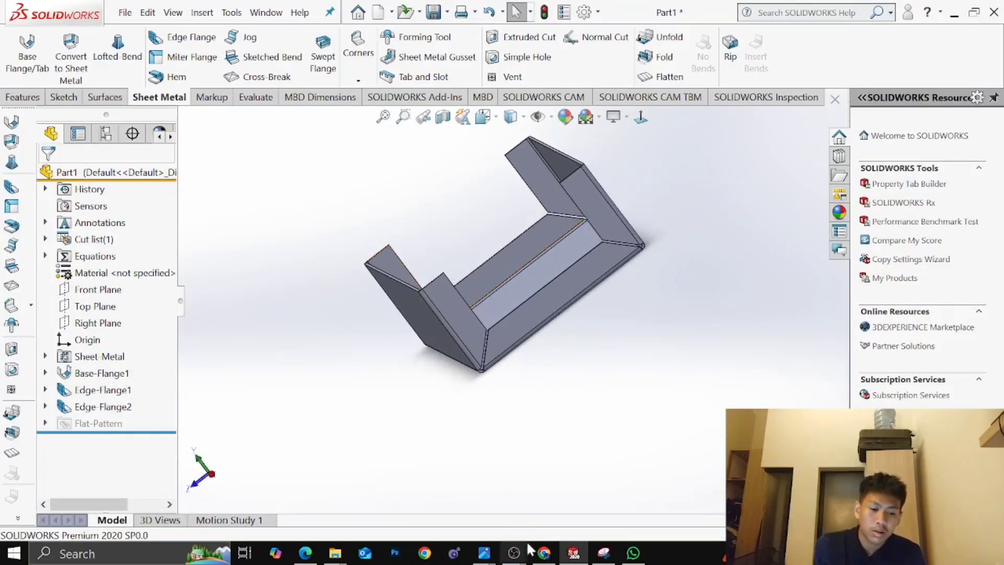
{"action": "mouse_move", "coordinate": [574, 553]}
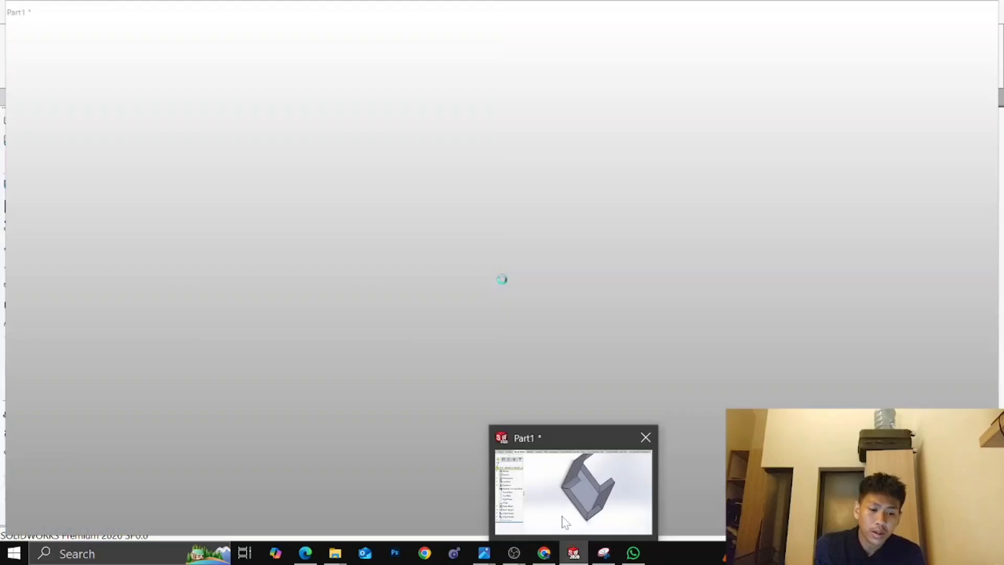
{"action": "left_click", "coordinate": [562, 522]}
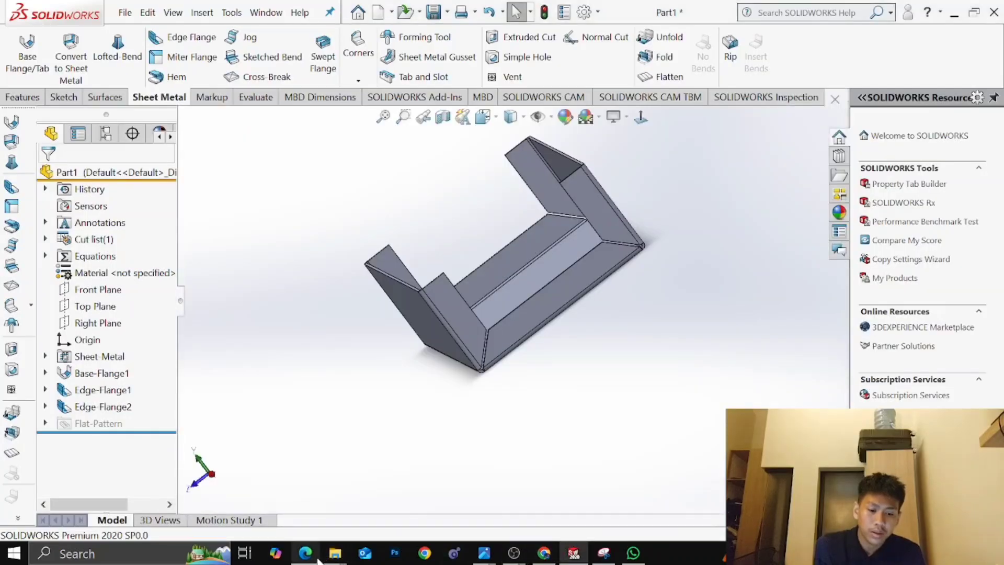
{"action": "mouse_move", "coordinate": [305, 553]}
{"action": "left_click", "coordinate": [316, 537]}
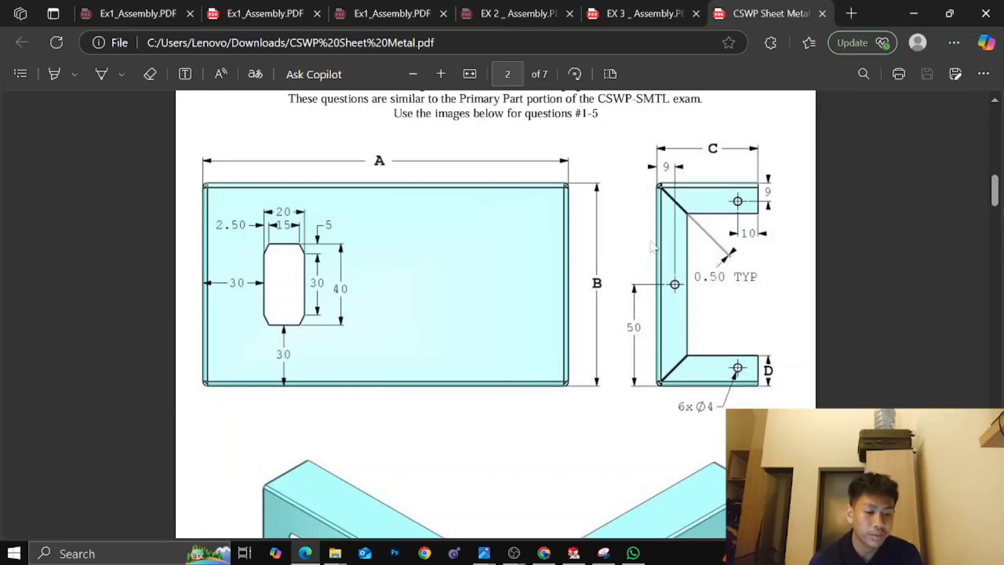
Return to SOLIDWORKS and edit the second edge flange to set its gap distance to 0.5 mm
{"action": "mouse_move", "coordinate": [572, 552]}
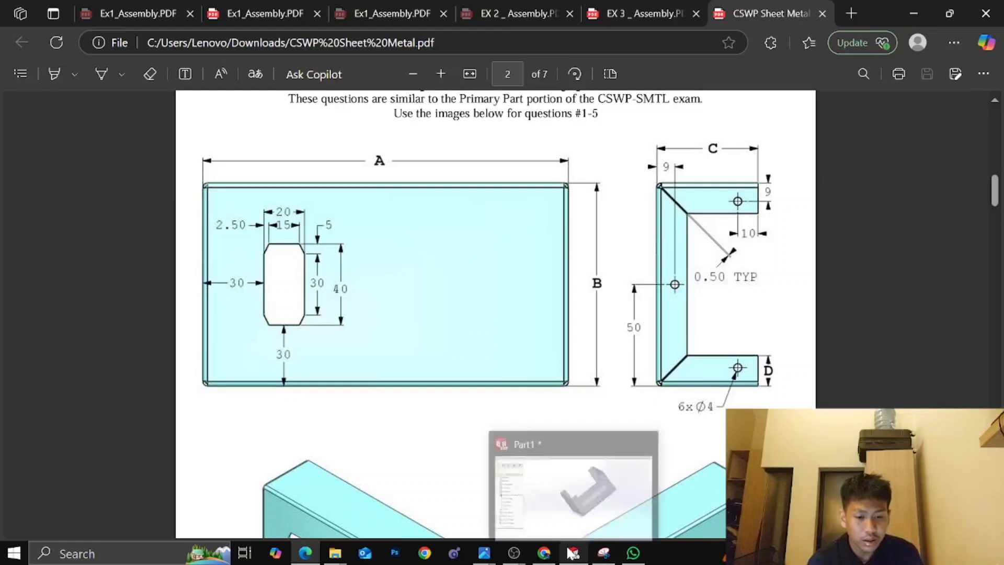
{"action": "left_click", "coordinate": [572, 523]}
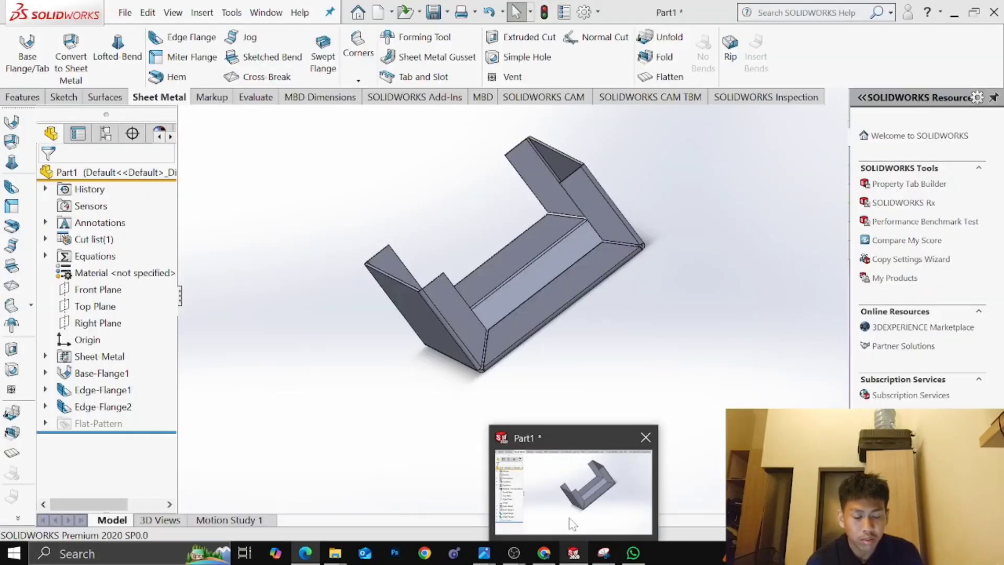
{"action": "left_click", "coordinate": [569, 518]}
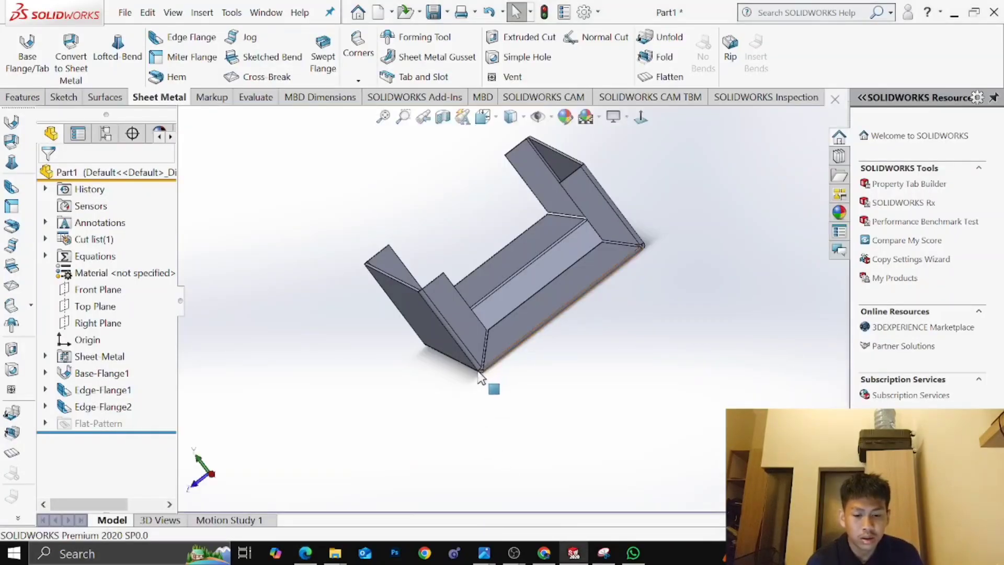
{"action": "scroll", "coordinate": [466, 382], "scroll_direction": "down", "scroll_amount": 1}
{"action": "right_click", "coordinate": [97, 411]}
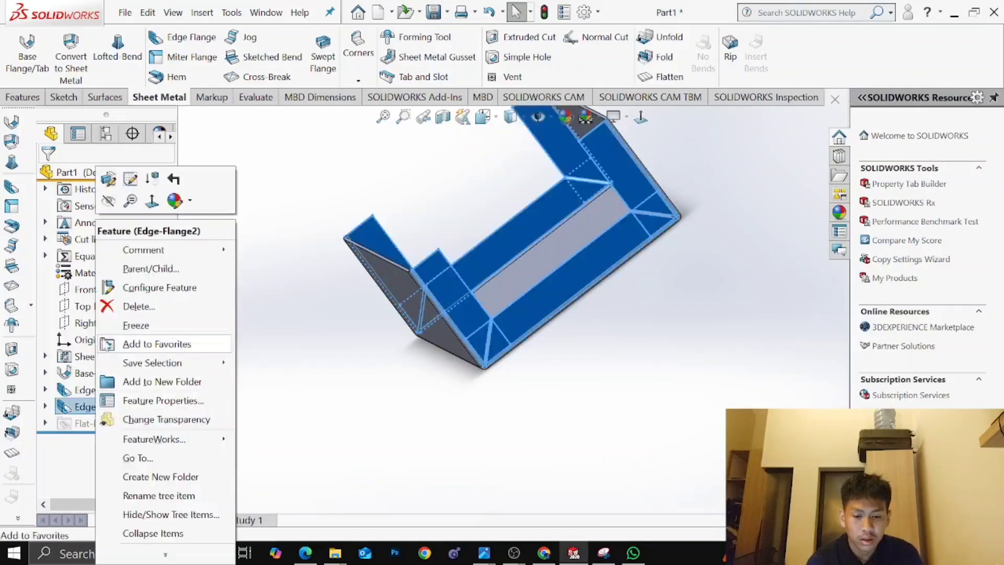
{"action": "left_click", "coordinate": [114, 183]}
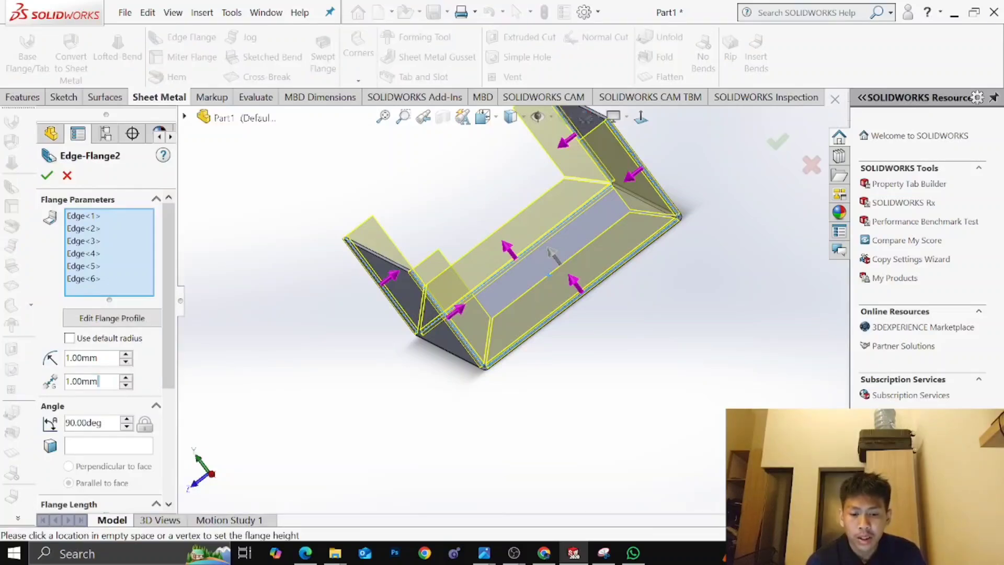
{"action": "type", "text": "0.5"}
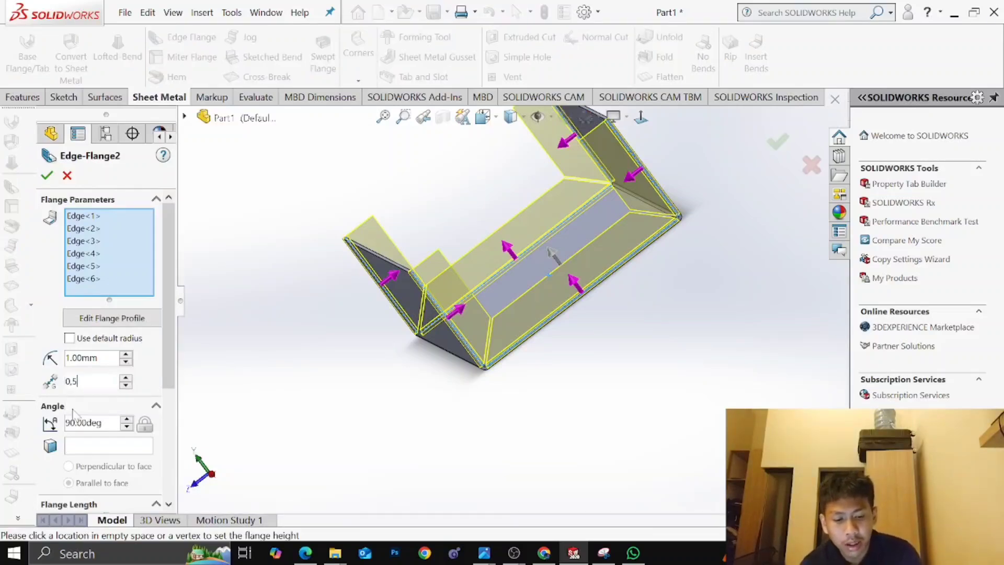
{"action": "key", "text": "Return"}
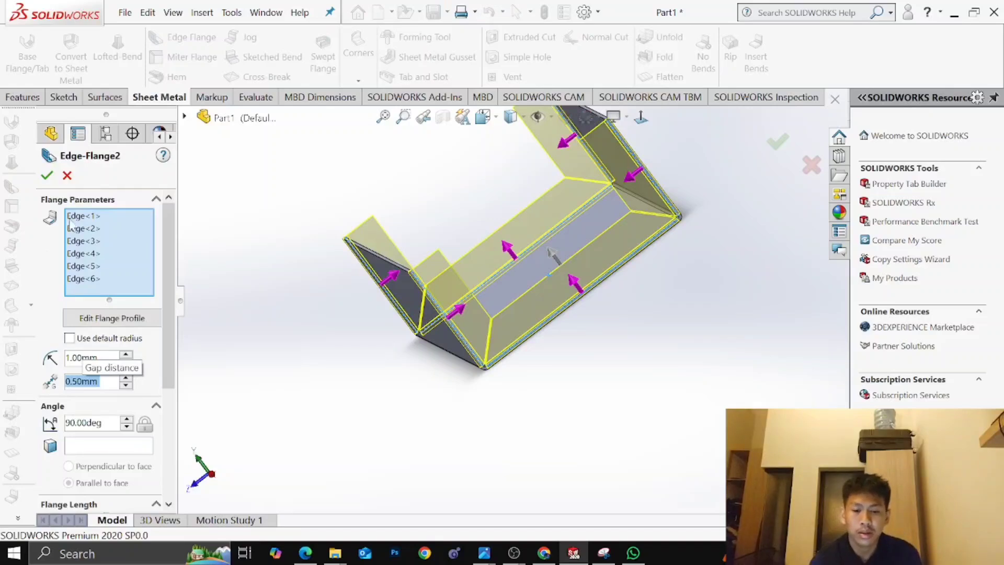
{"action": "left_click", "coordinate": [47, 176]}
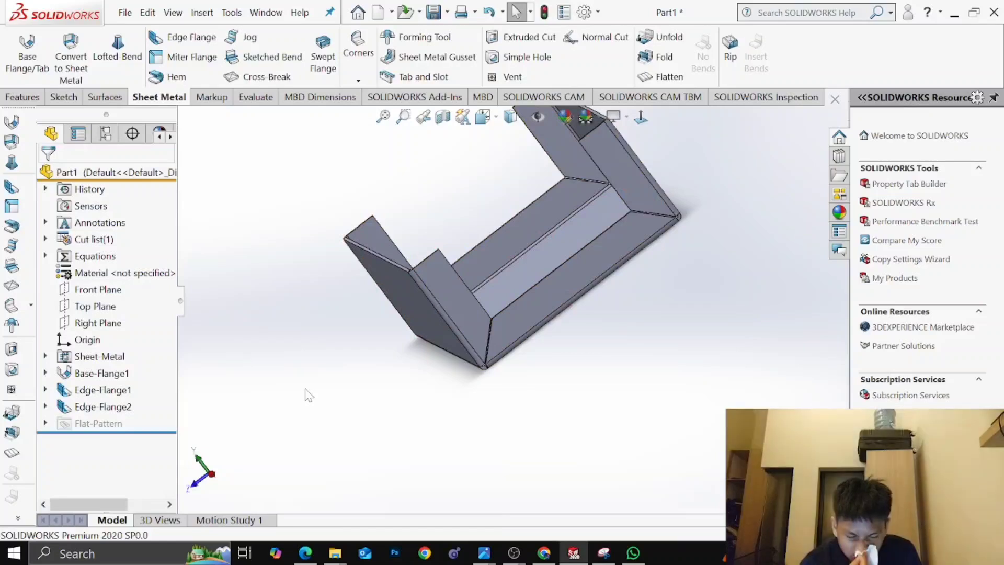
Inspect the finished flanges, then examine the hole dimensions, isometric views and Question 1 specifications in the exam PDF before returning to SOLIDWORKS
{"action": "mouse_move", "coordinate": [313, 393]}
{"action": "middle_mouse_down"}
{"action": "mouse_move", "coordinate": [253, 408]}
{"action": "mouse_move", "coordinate": [309, 422]}
{"action": "mouse_move", "coordinate": [307, 408]}
{"action": "middle_mouse_up"}
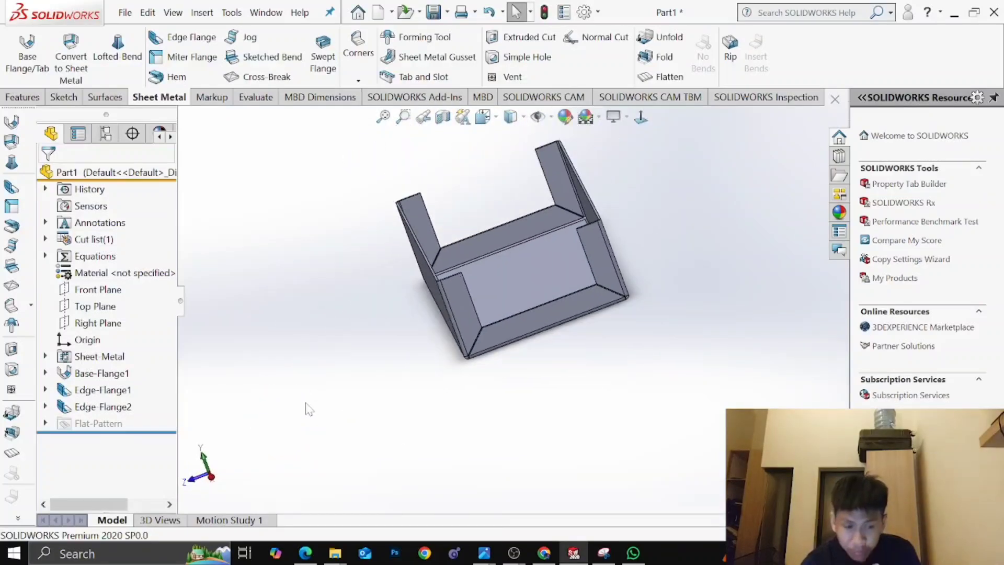
{"action": "middle_click_drag", "start_coordinate": [470, 370], "coordinate": [499, 370]}
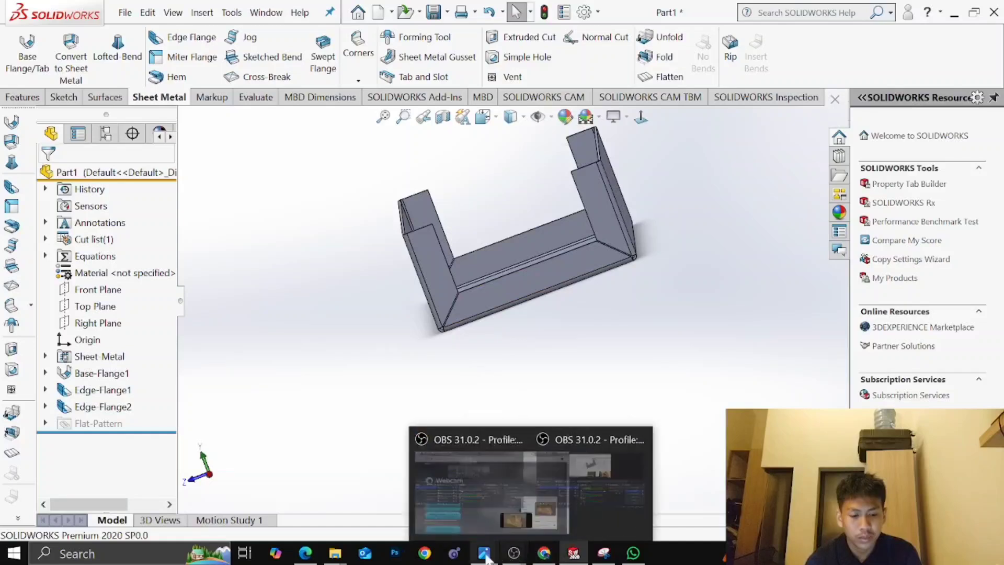
{"action": "mouse_move", "coordinate": [306, 553]}
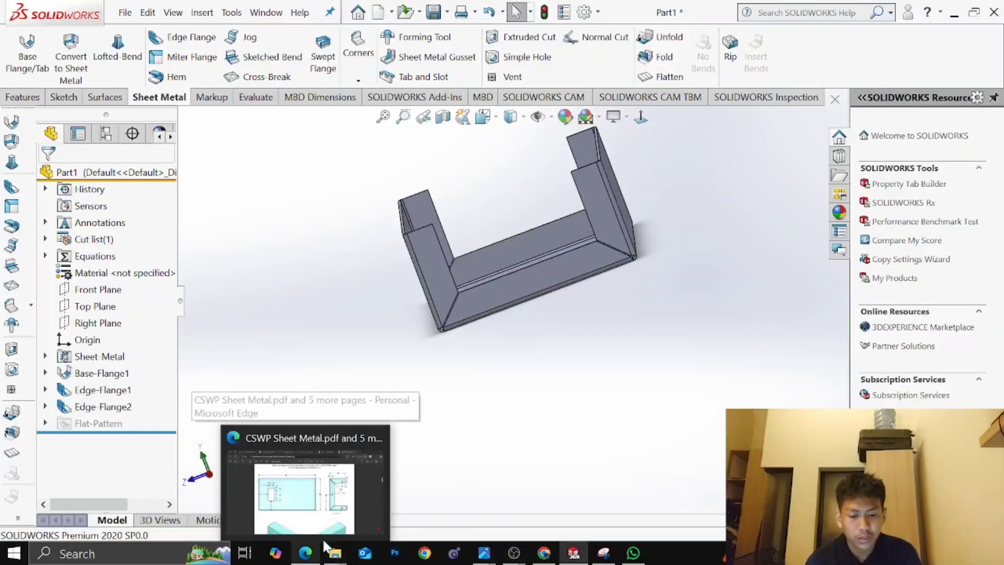
{"action": "left_click", "coordinate": [327, 539]}
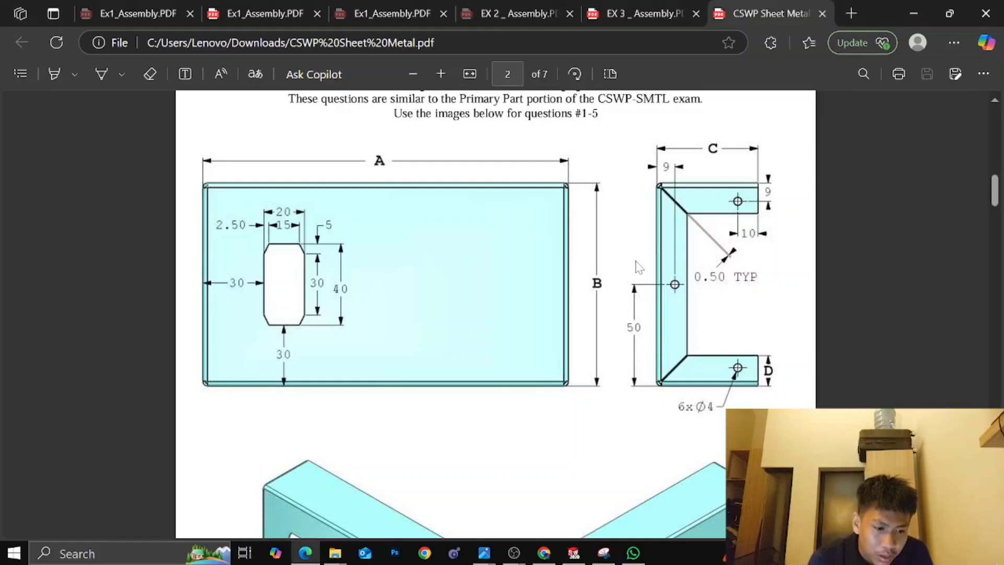
{"action": "scroll", "coordinate": [680, 353], "scroll_direction": "down", "scroll_amount": 7}
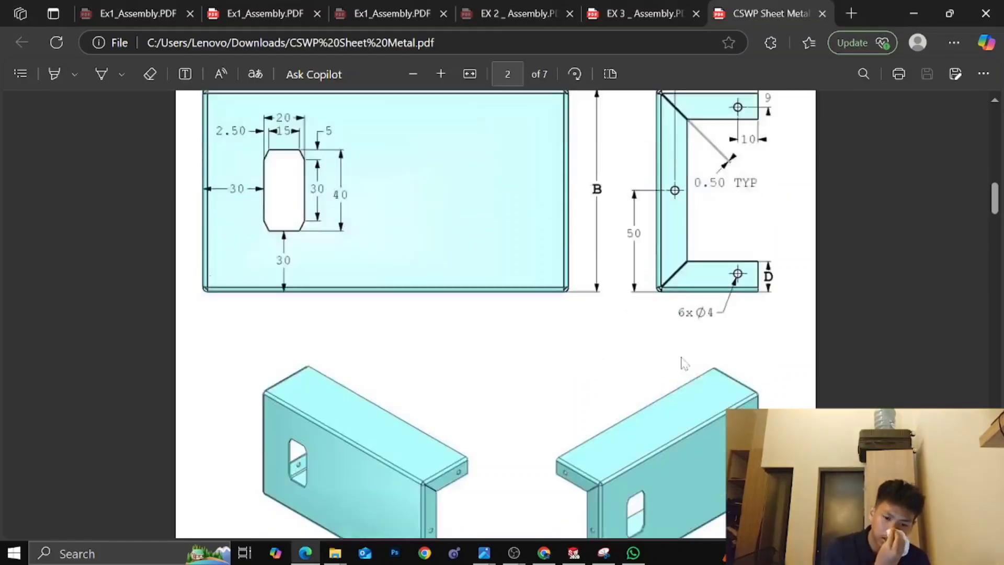
{"action": "scroll", "coordinate": [697, 392], "scroll_direction": "down", "scroll_amount": 2}
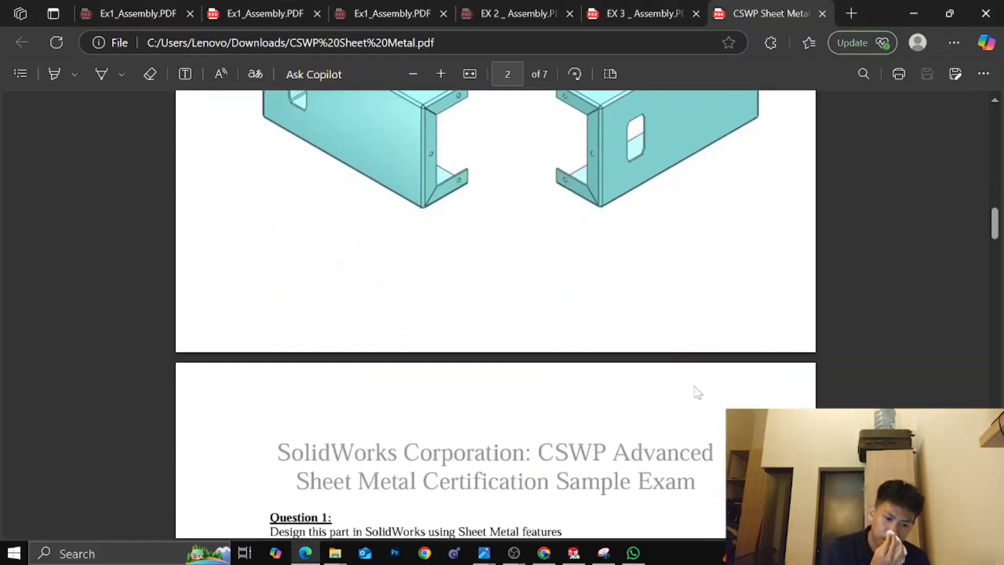
{"action": "scroll", "coordinate": [698, 393], "scroll_direction": "down", "scroll_amount": 2}
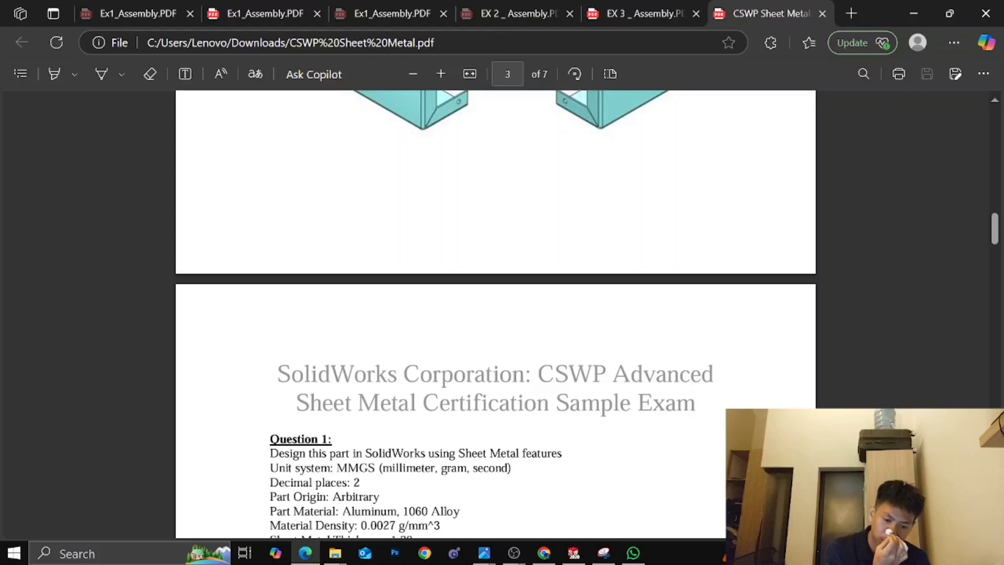
{"action": "scroll", "coordinate": [496, 314], "scroll_direction": "down", "scroll_amount": 2}
{"action": "scroll", "coordinate": [496, 314], "scroll_direction": "up", "scroll_amount": 8}
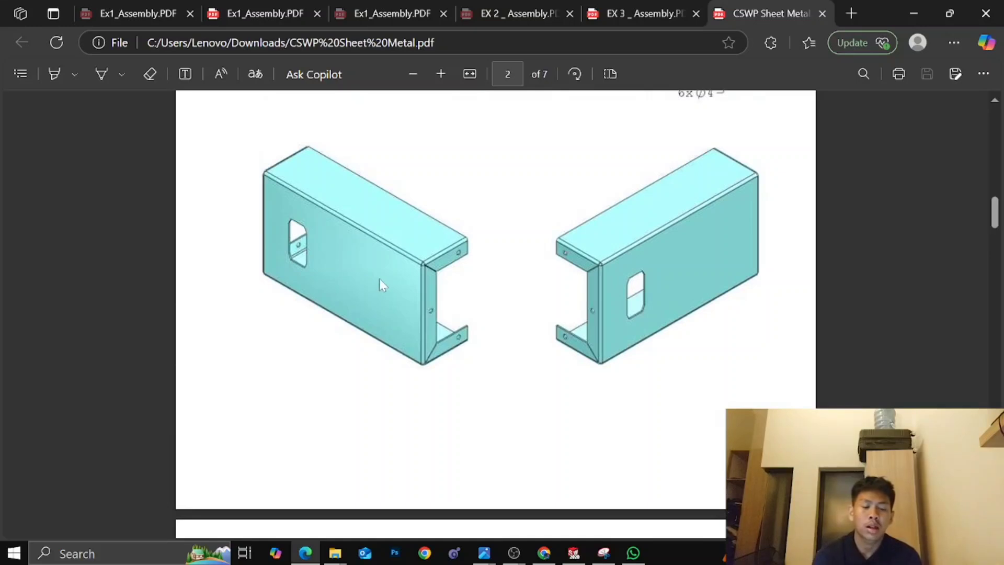
{"action": "scroll", "coordinate": [516, 415], "scroll_direction": "up", "scroll_amount": 8}
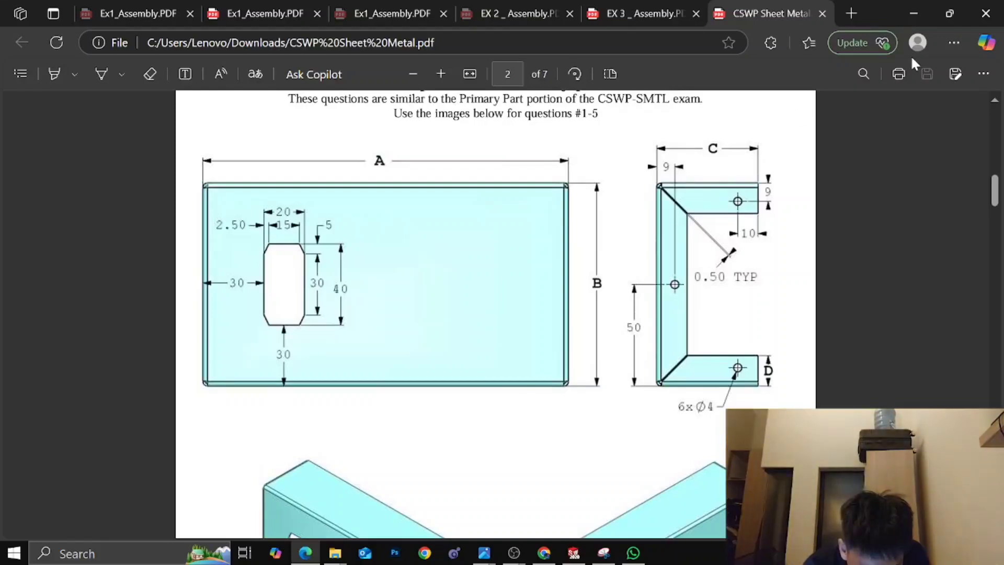
{"action": "left_click", "coordinate": [916, 14]}
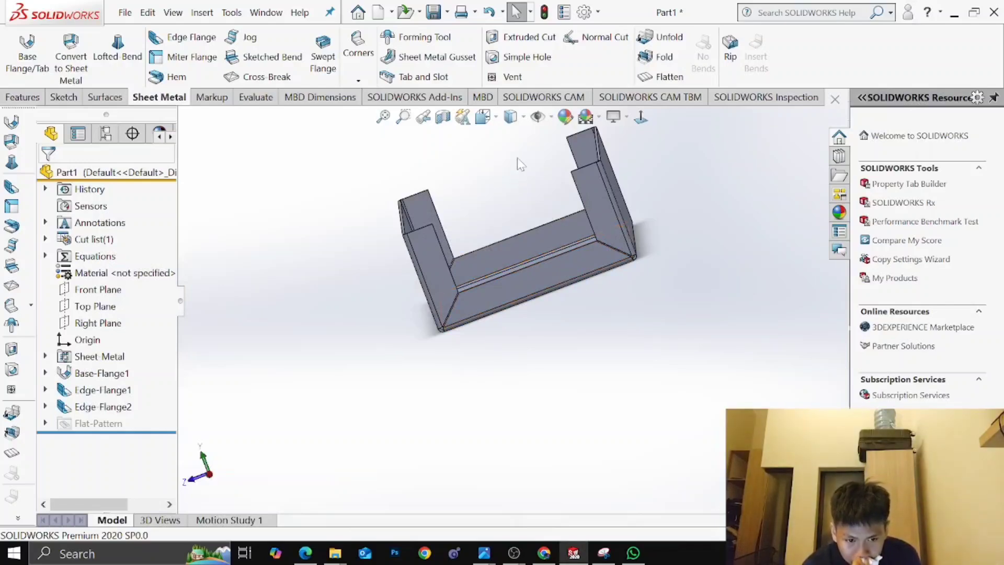
{"action": "left_click", "coordinate": [523, 56]}
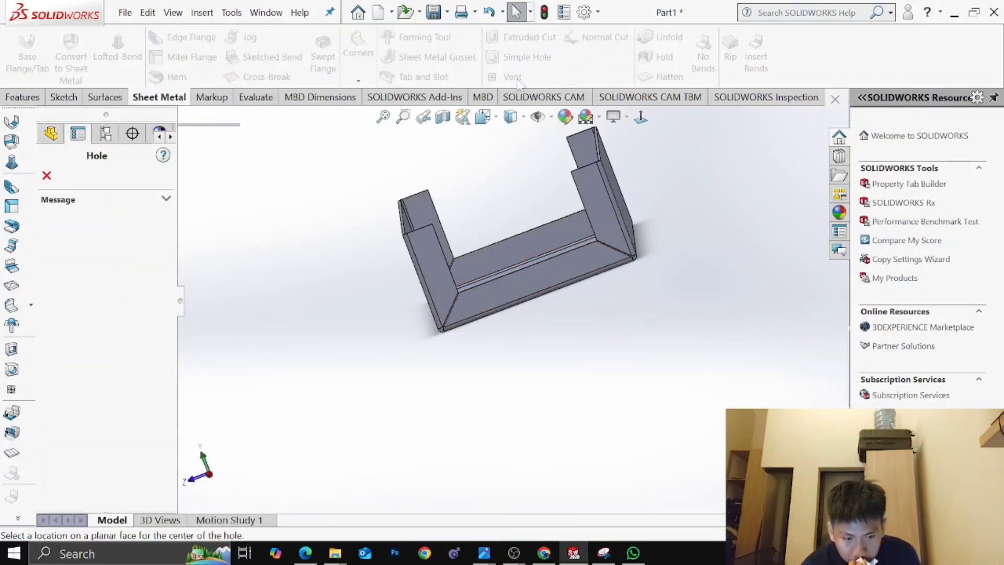
{"action": "left_click", "coordinate": [520, 282]}
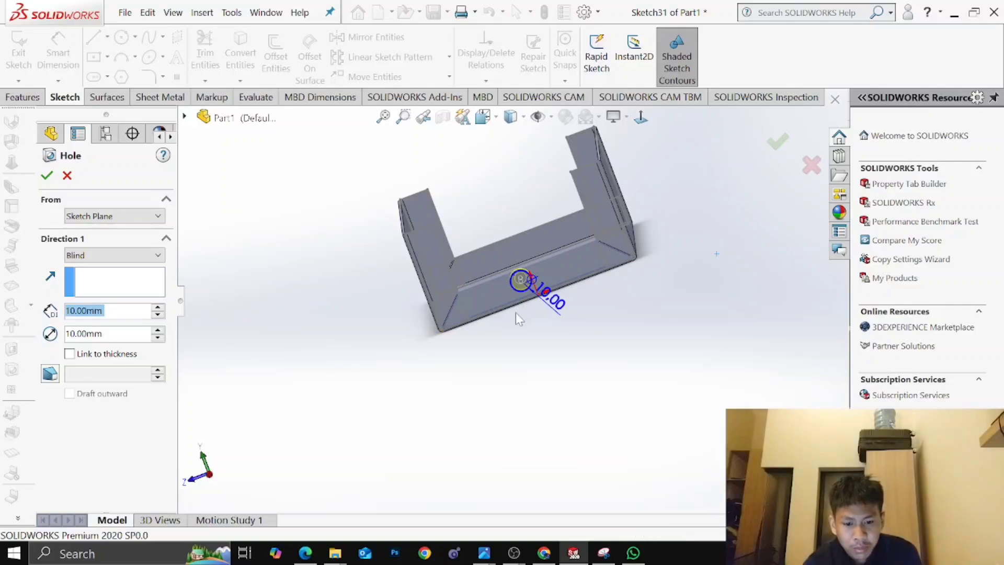
{"action": "middle_click_drag", "start_coordinate": [516, 313], "coordinate": [513, 291]}
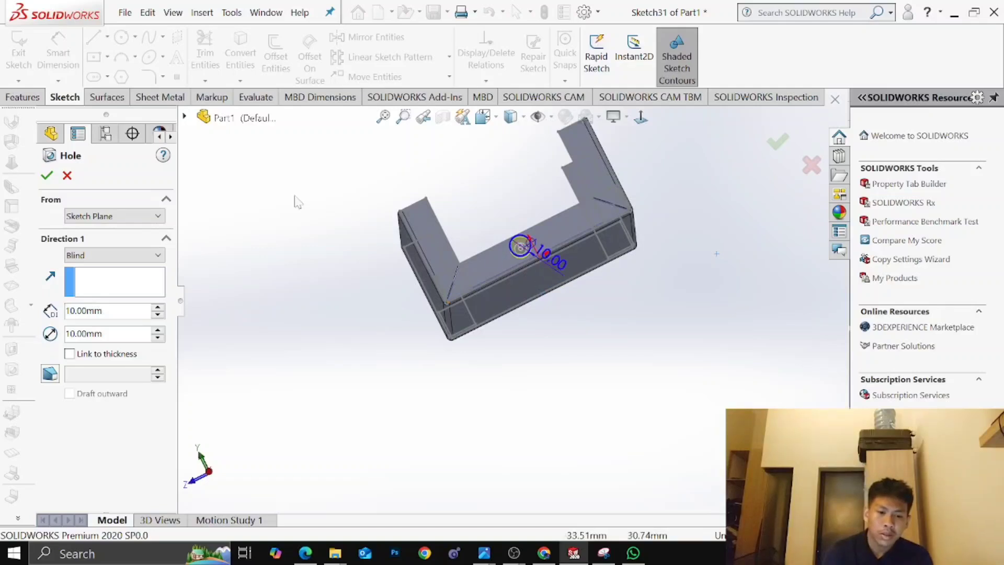
{"action": "left_click", "coordinate": [69, 176]}
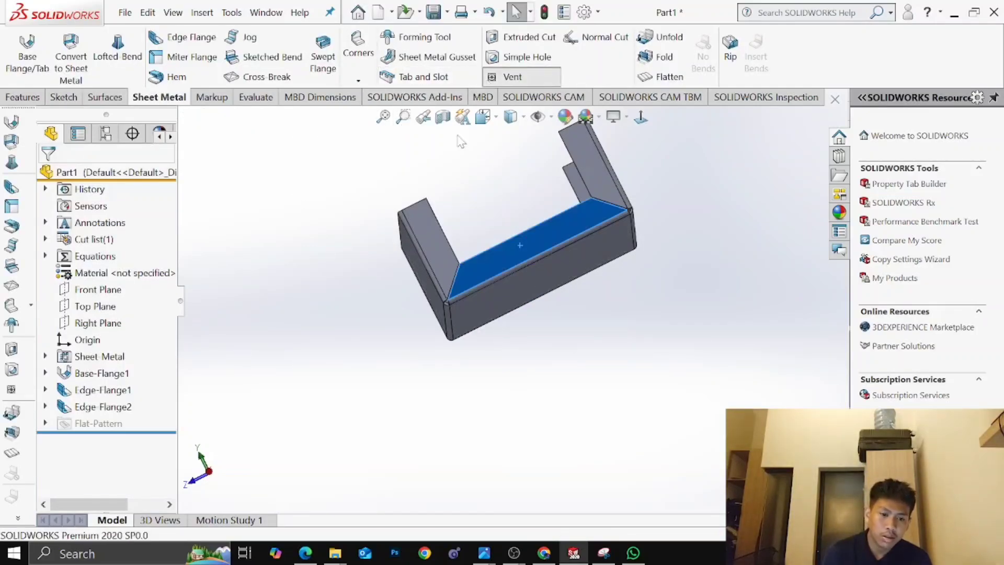
{"action": "left_click", "coordinate": [505, 77]}
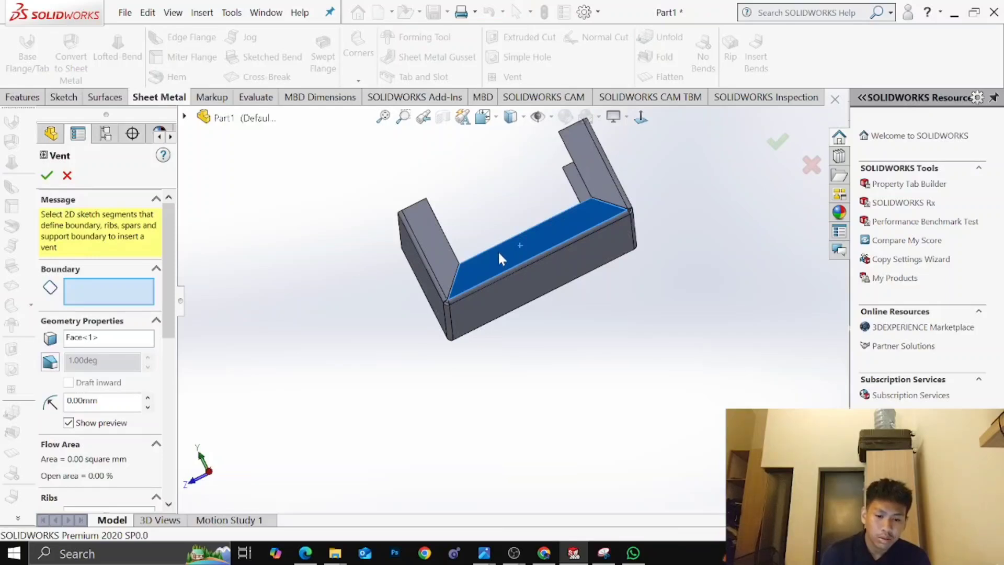
{"action": "left_click", "coordinate": [68, 176]}
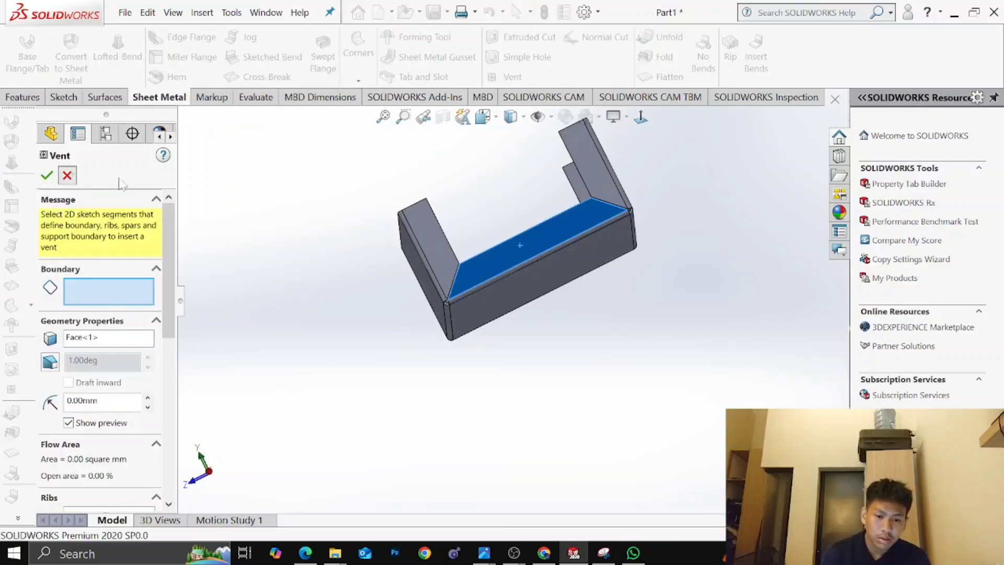
Start a sketch on the base's end flange face and draw a 4 mm diameter circle directly above the origin
{"action": "left_click", "coordinate": [54, 99]}
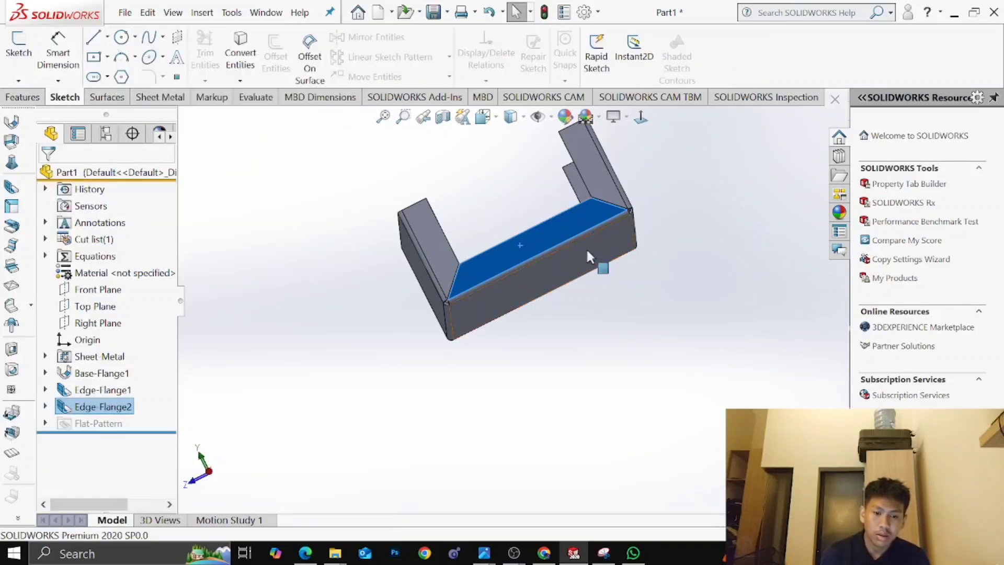
{"action": "scroll", "coordinate": [535, 232], "scroll_direction": "down", "scroll_amount": 2}
{"action": "middle_click_drag", "start_coordinate": [535, 238], "coordinate": [538, 262]}
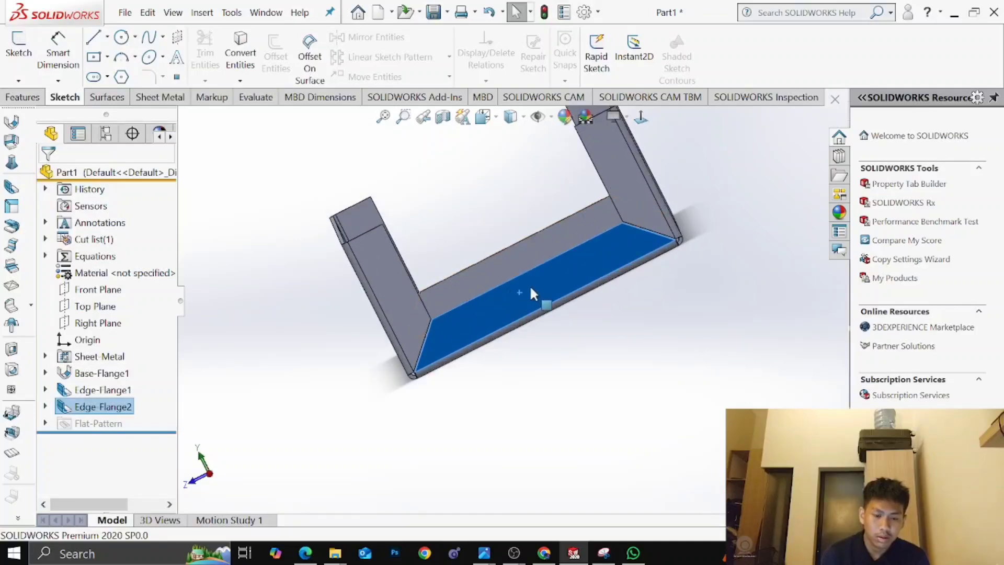
{"action": "right_click", "coordinate": [529, 285]}
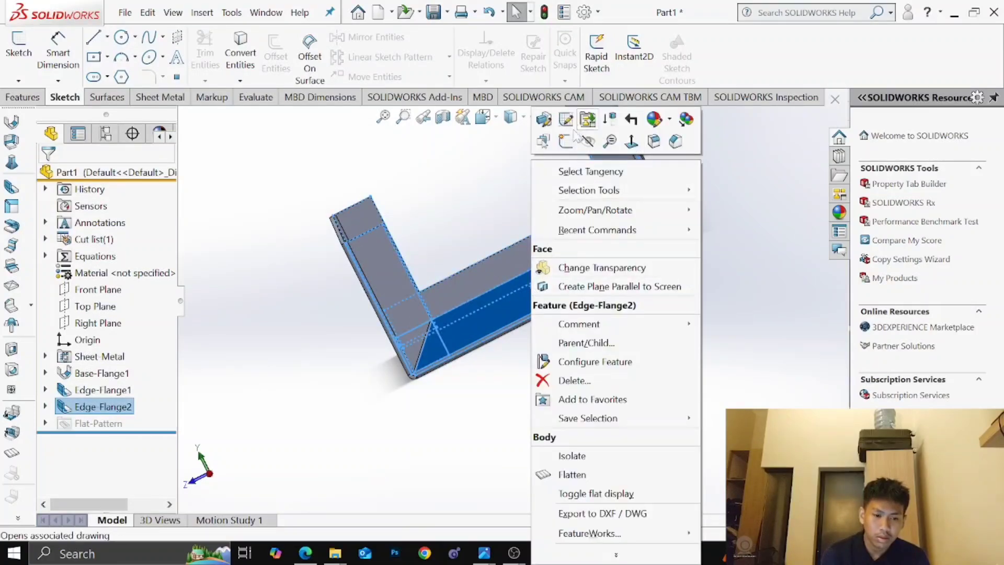
{"action": "left_click", "coordinate": [569, 143]}
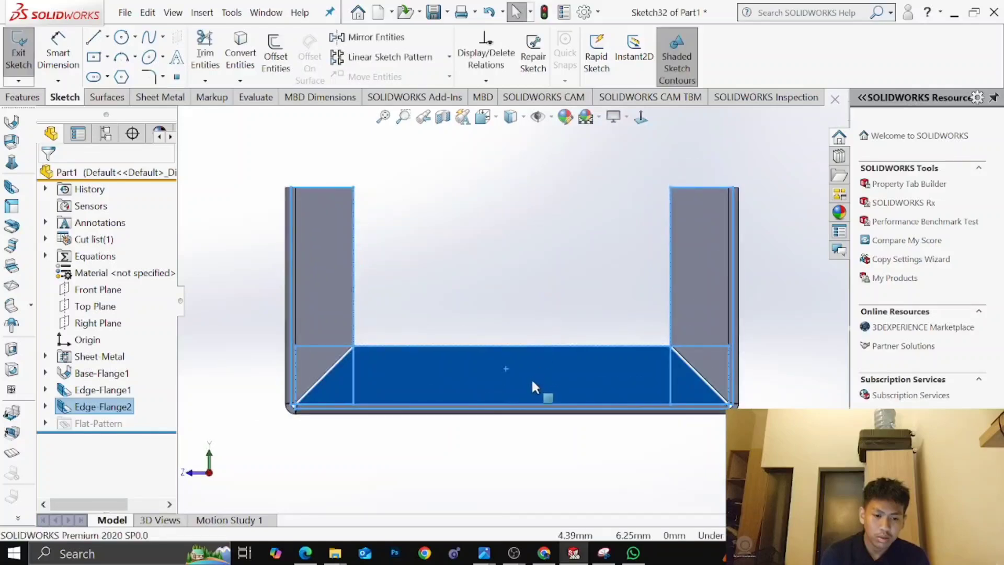
{"action": "left_click", "coordinate": [122, 36]}
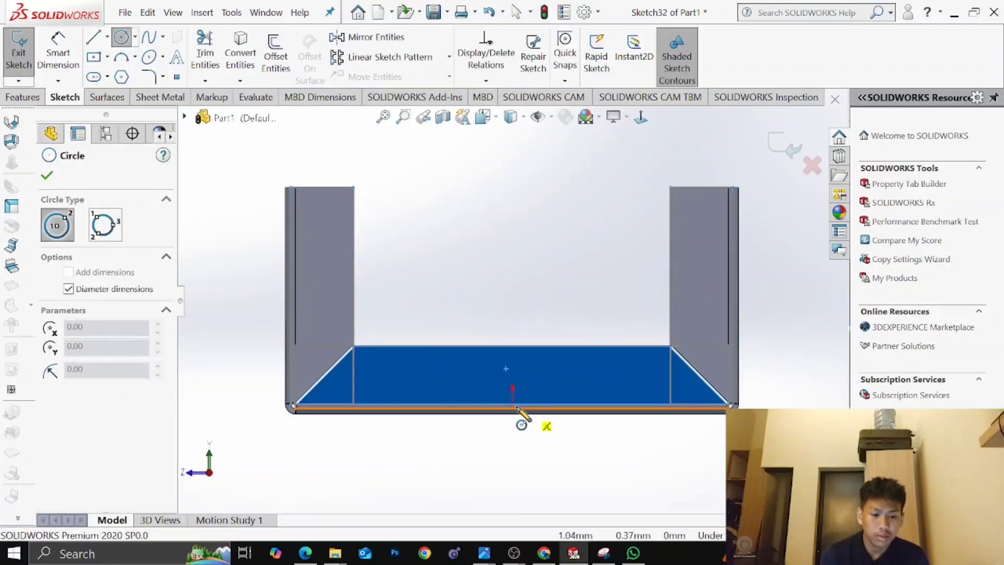
{"action": "left_click", "coordinate": [512, 377]}
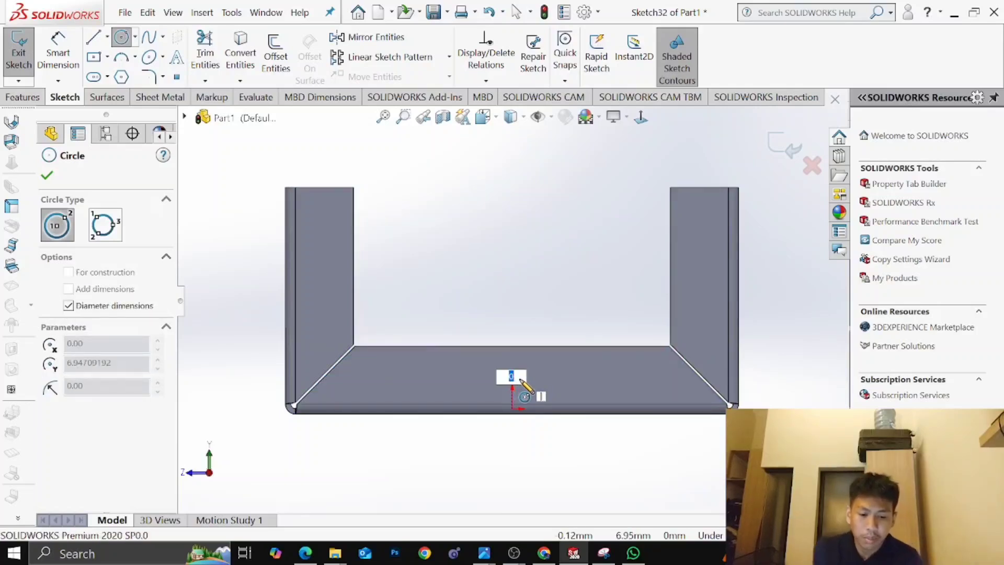
{"action": "key", "text": "Return"}
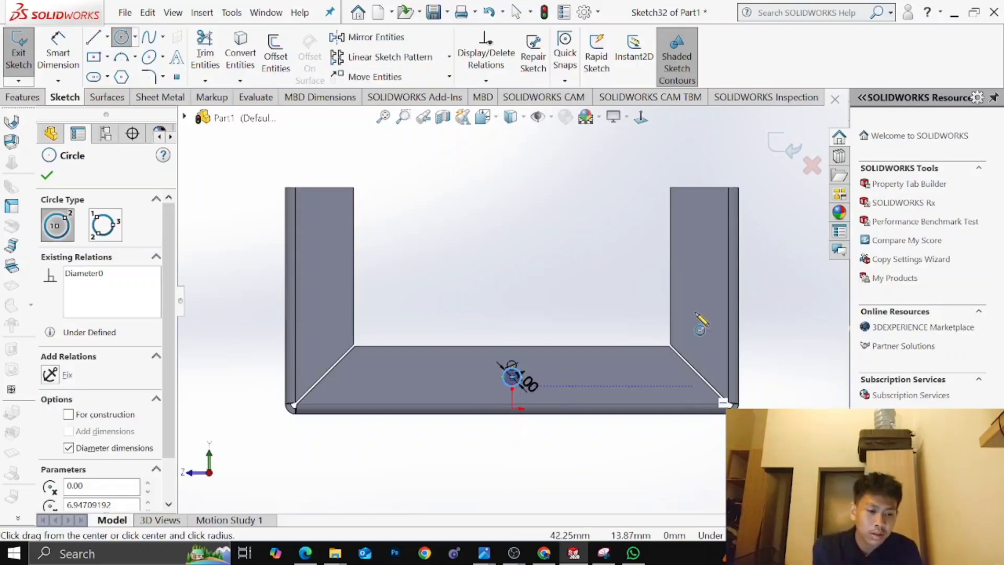
Draw a 4 mm diameter circle on each of the two upright end flanges, level with each other
{"action": "left_click", "coordinate": [704, 286]}
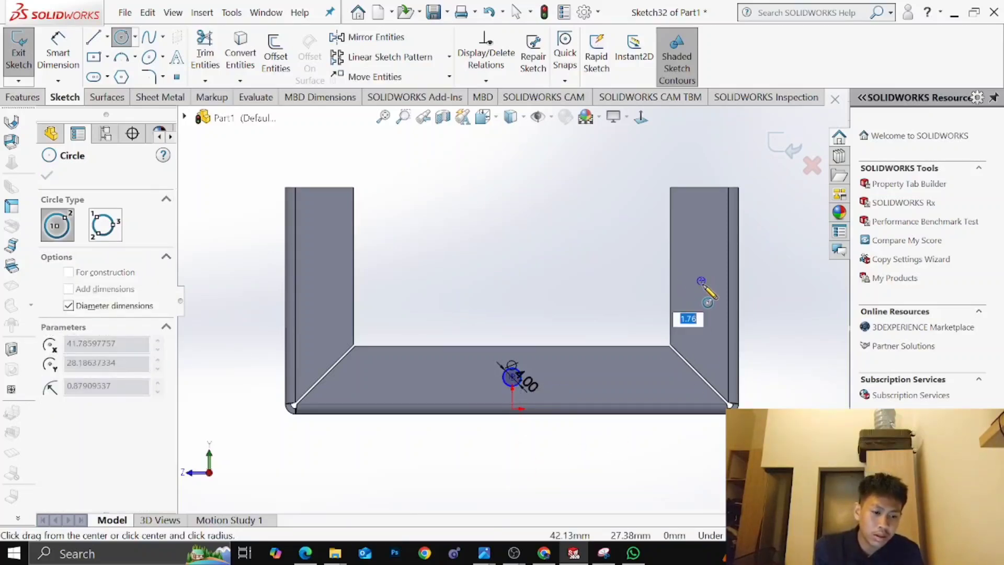
{"action": "type", "text": "4"}
{"action": "key", "text": "Return"}
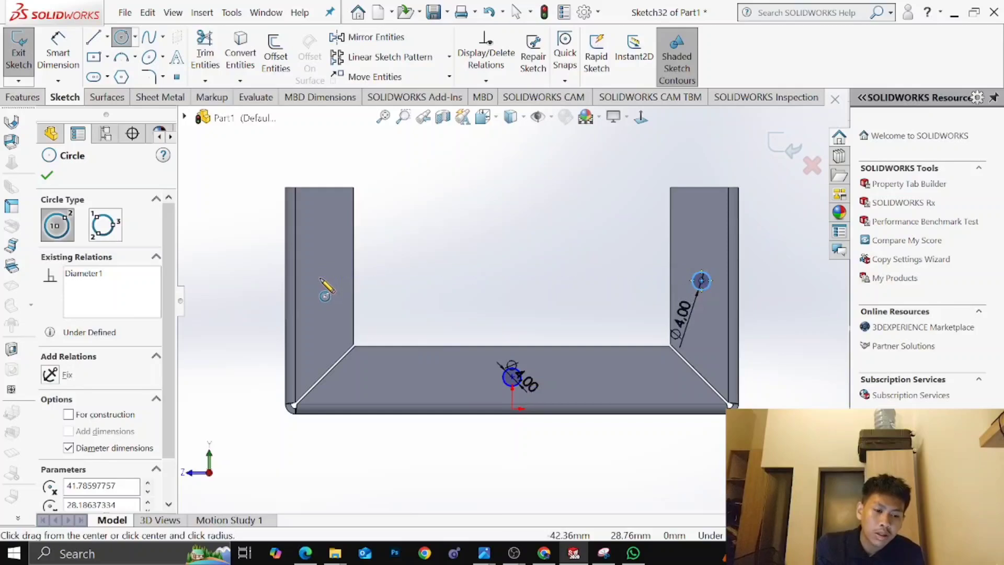
{"action": "left_click", "coordinate": [321, 281]}
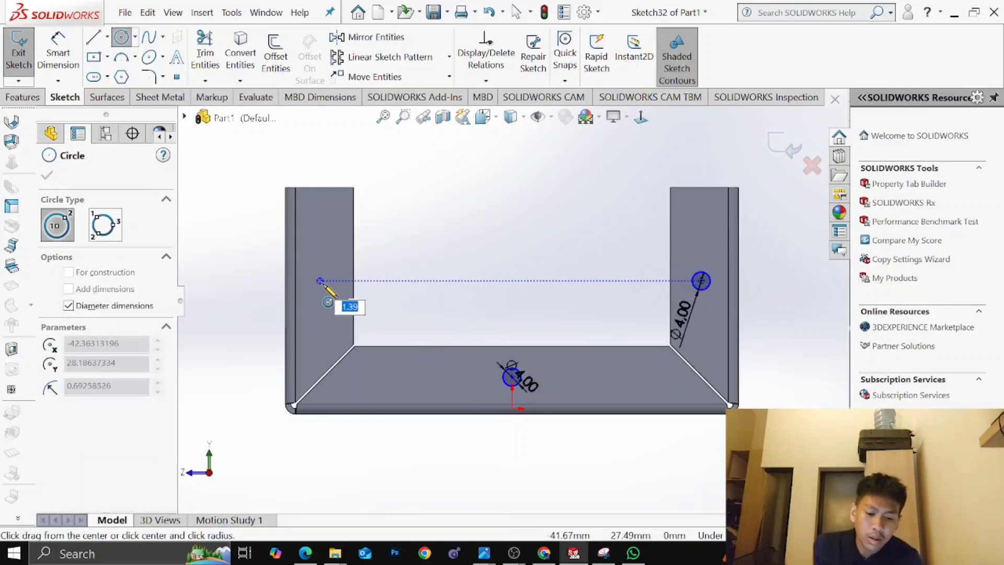
{"action": "type", "text": "4"}
{"action": "key", "text": "Return"}
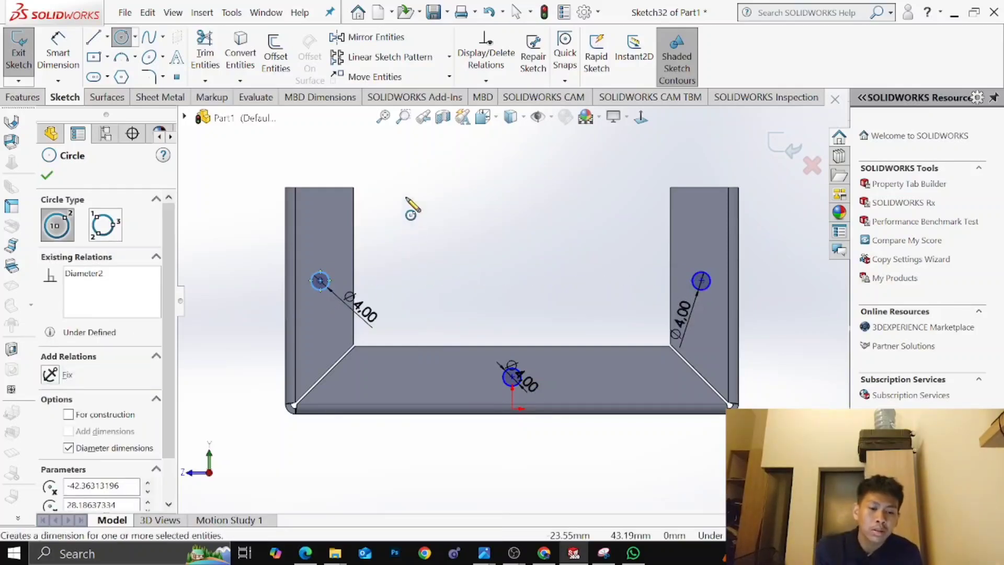
Activate Smart Dimension, check the hole position dimensions in the exam PDF's side view, and return to the sketch
{"action": "right_click_drag", "start_coordinate": [411, 207], "coordinate": [415, 197]}
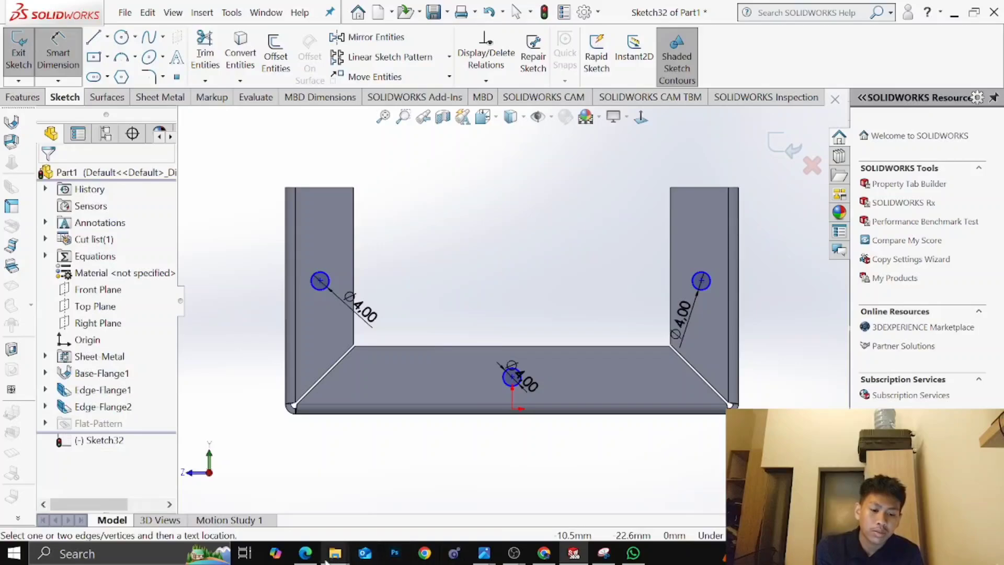
{"action": "mouse_move", "coordinate": [307, 554]}
{"action": "left_click", "coordinate": [332, 489]}
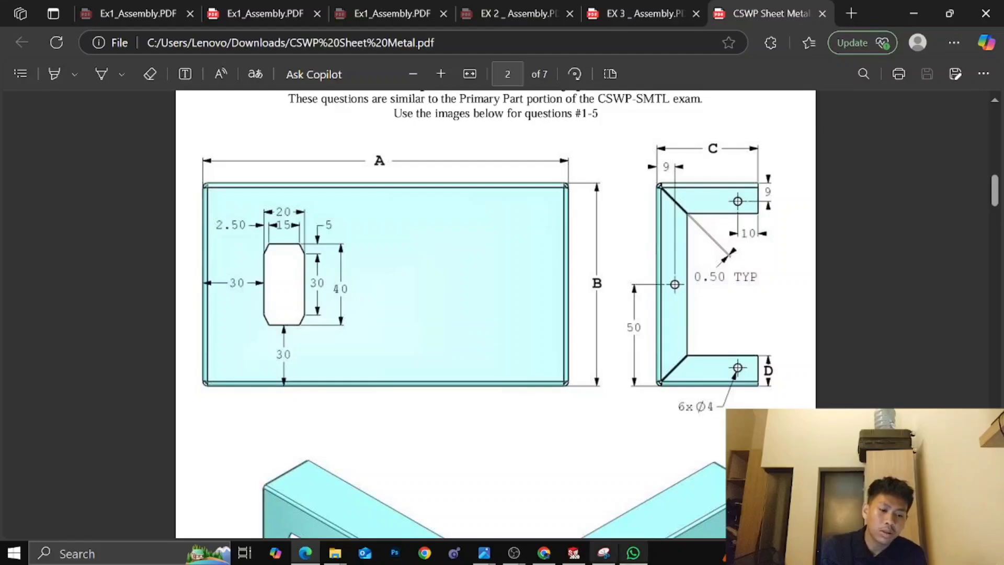
{"action": "mouse_move", "coordinate": [574, 553]}
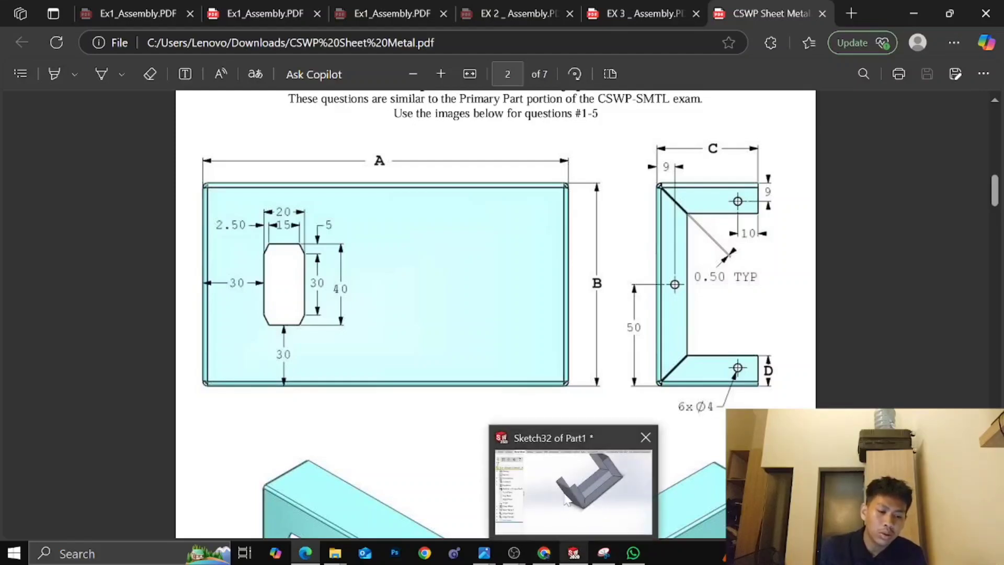
{"action": "left_click", "coordinate": [568, 499]}
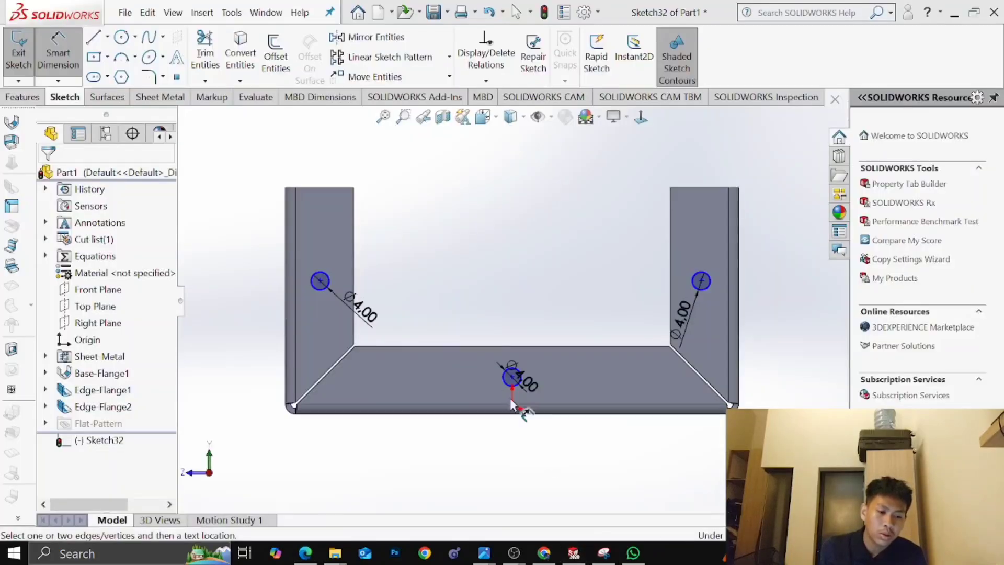
Reposition the centre circle's diameter dimension above and clear of the circle
{"action": "left_click", "coordinate": [319, 281]}
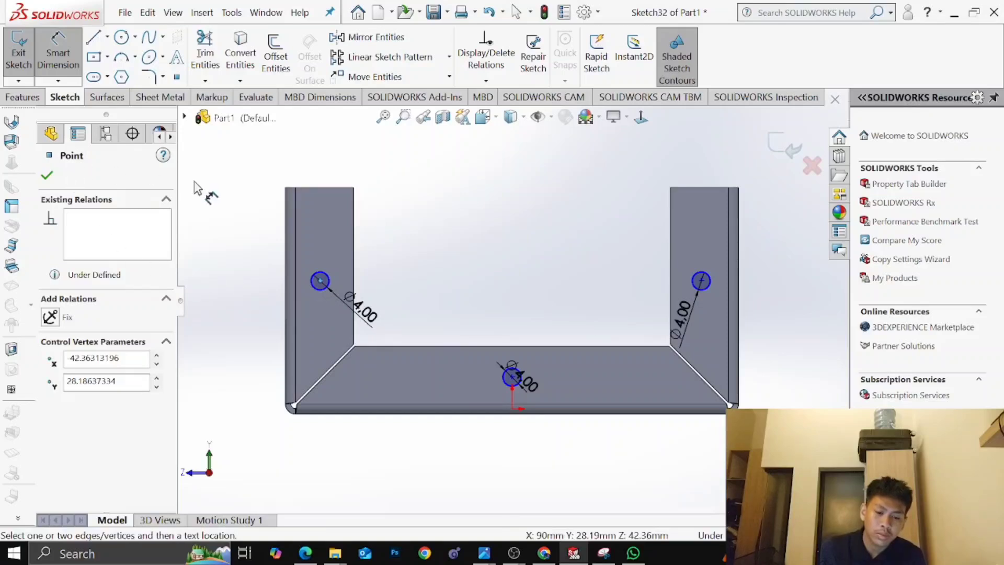
{"action": "left_click", "coordinate": [190, 146]}
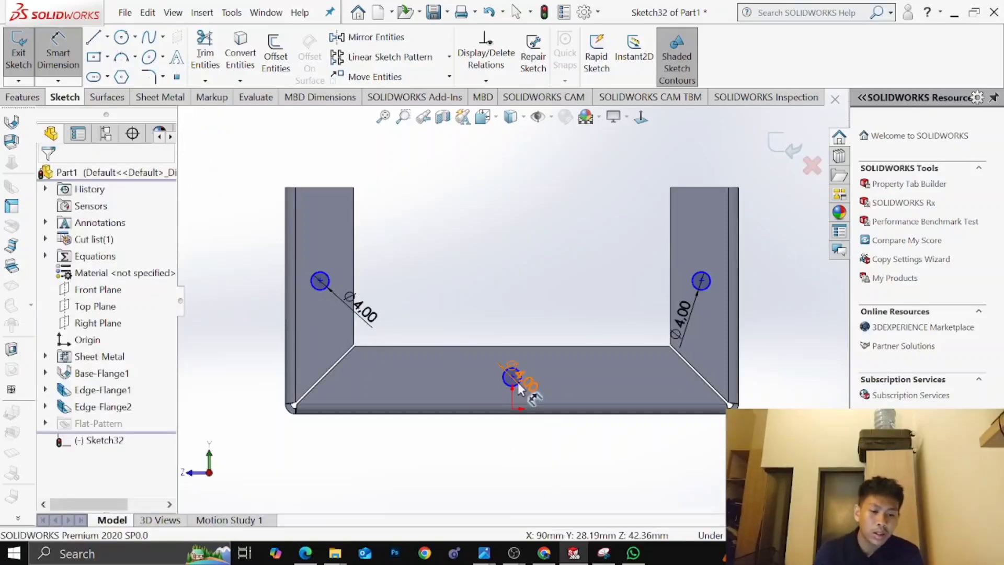
{"action": "scroll", "coordinate": [518, 385], "scroll_direction": "down", "scroll_amount": 3}
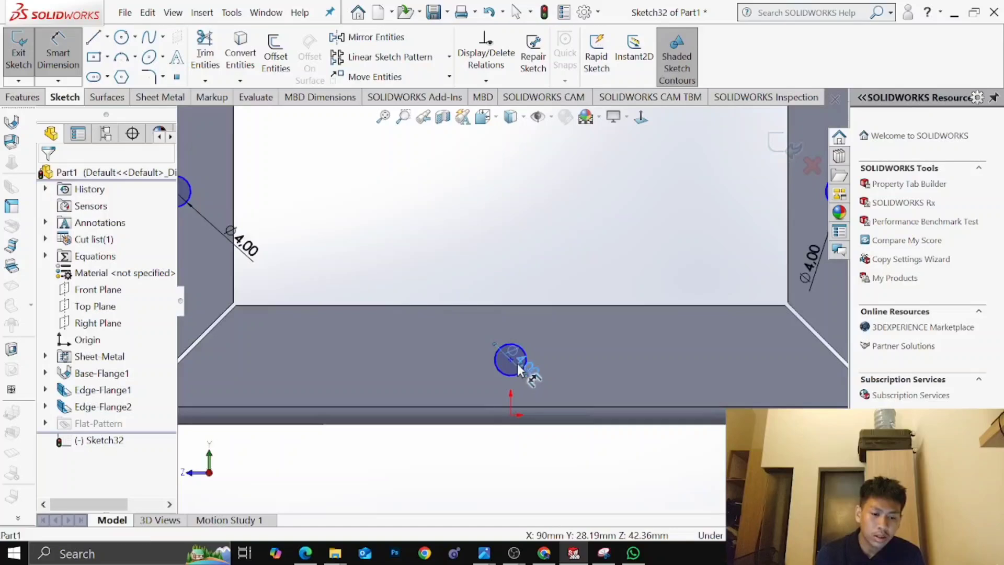
{"action": "left_click_drag", "start_coordinate": [517, 370], "coordinate": [549, 329]}
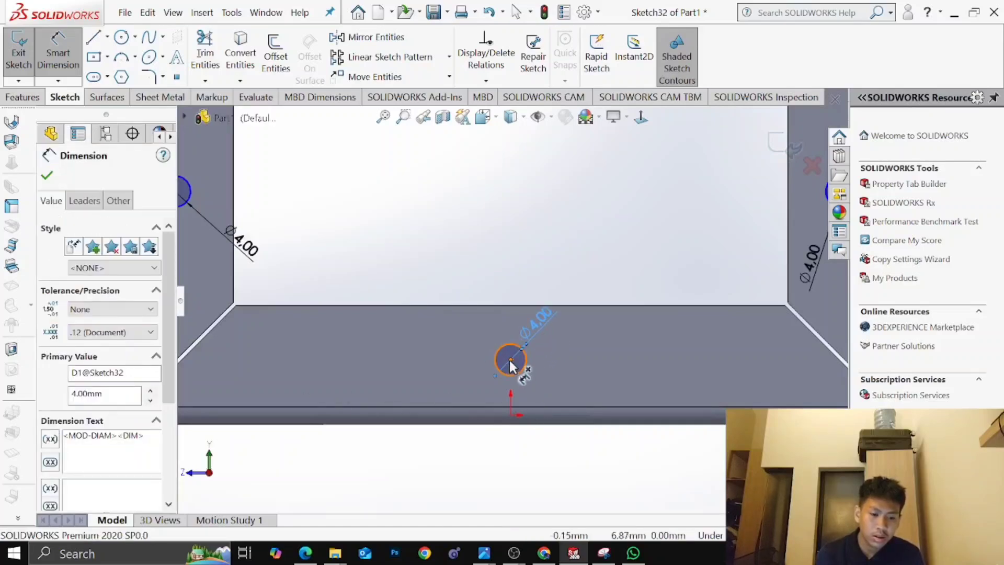
Dimension the centre circle horizontally at 50 mm from the outer edge of the right upright flange
{"action": "scroll", "coordinate": [631, 375], "scroll_direction": "up", "scroll_amount": 3}
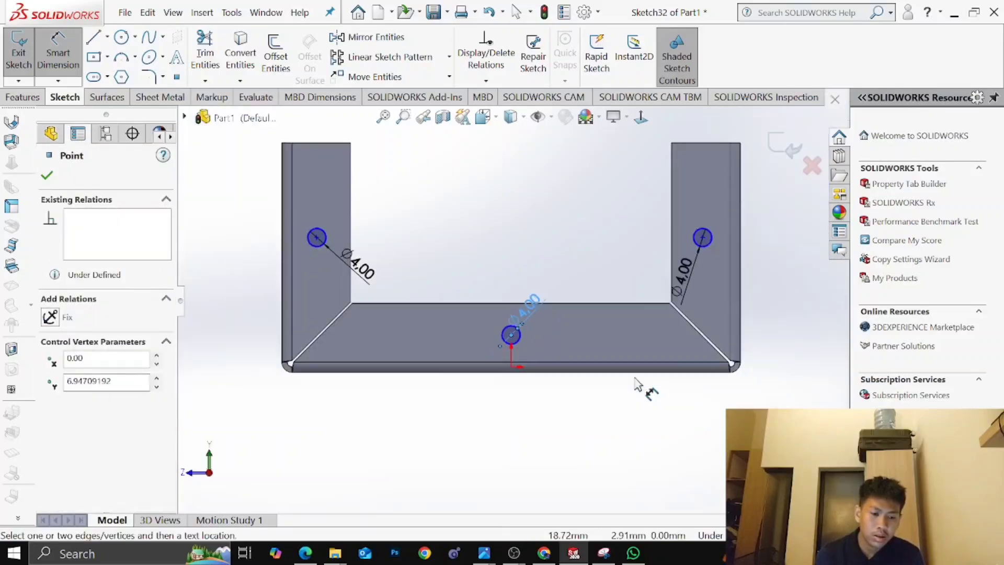
{"action": "left_click", "coordinate": [742, 335]}
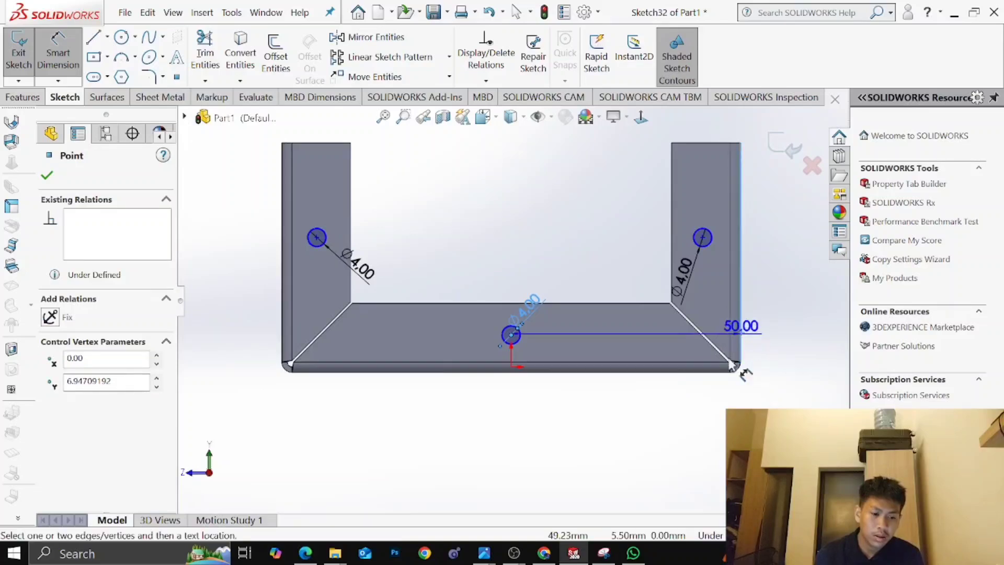
{"action": "left_click", "coordinate": [714, 417]}
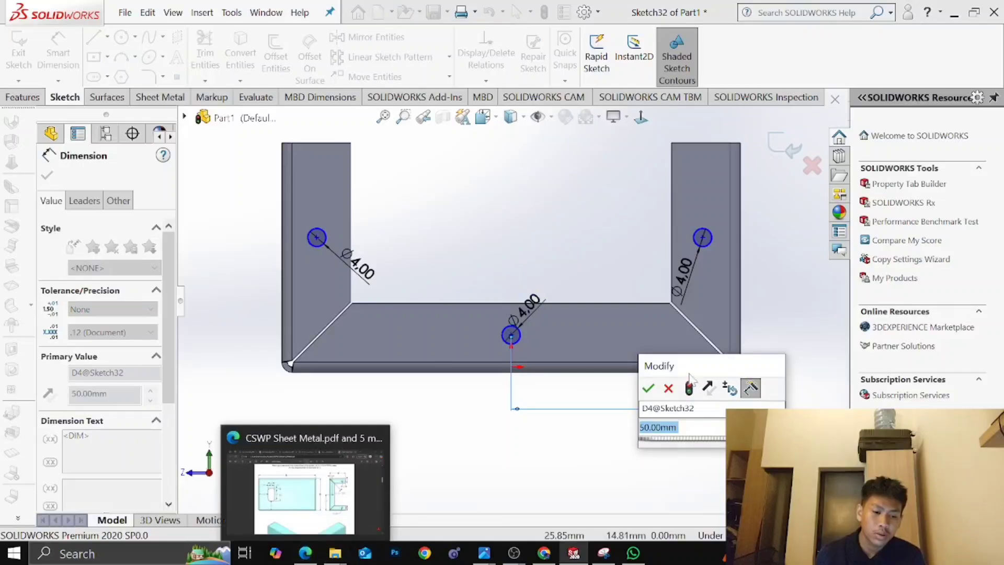
{"action": "key", "text": "Return"}
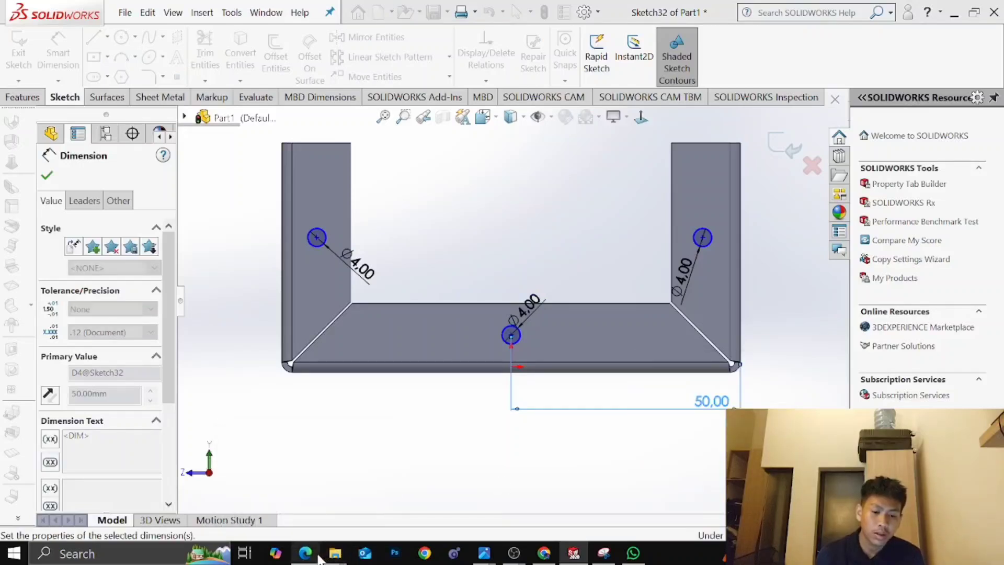
Dimension the centre circle's height at 9 mm above the bottom edge of the part
{"action": "mouse_move", "coordinate": [305, 553]}
{"action": "mouse_move", "coordinate": [313, 512]}
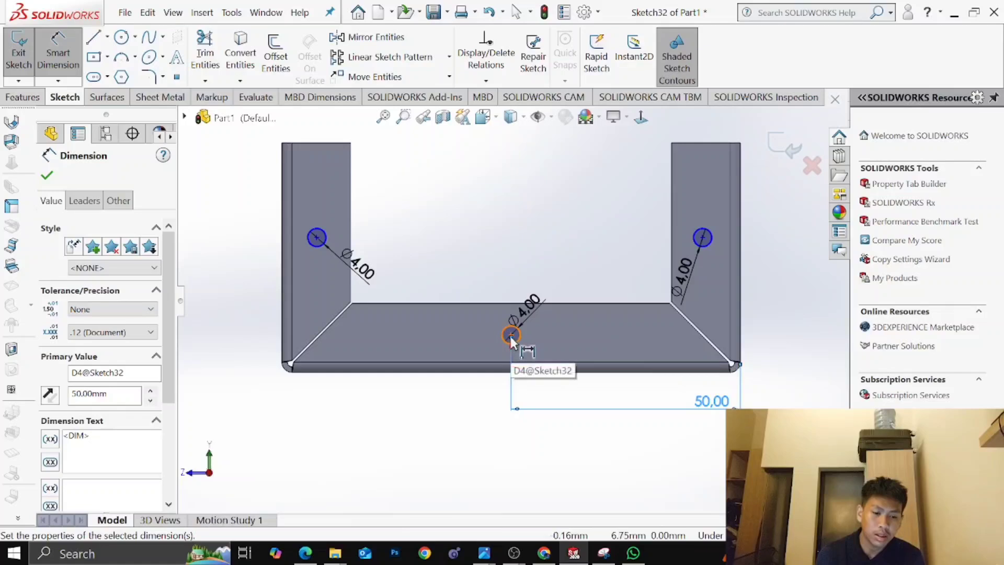
{"action": "scroll", "coordinate": [512, 339], "scroll_direction": "down", "scroll_amount": 2}
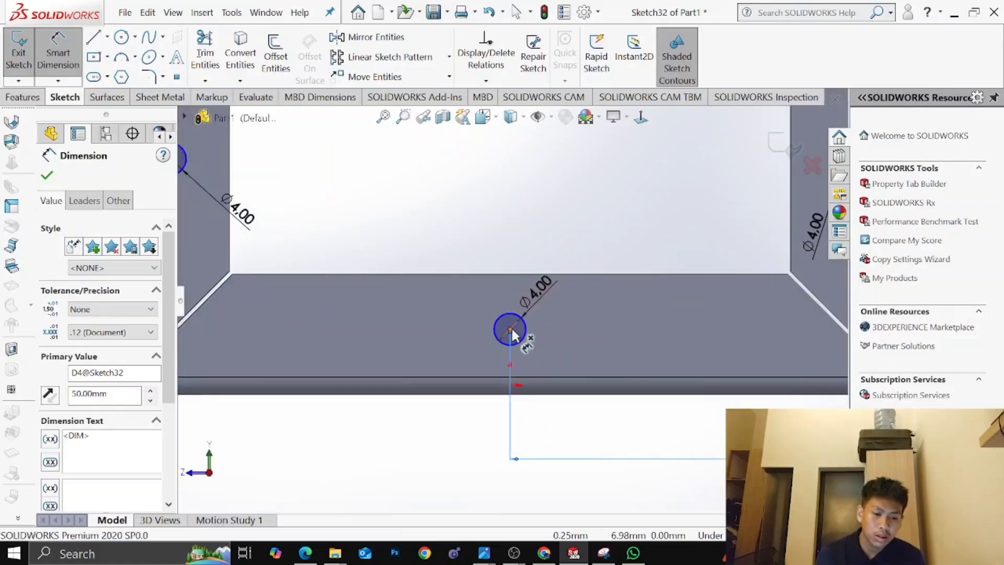
{"action": "left_click", "coordinate": [460, 395]}
{"action": "left_click", "coordinate": [431, 375]}
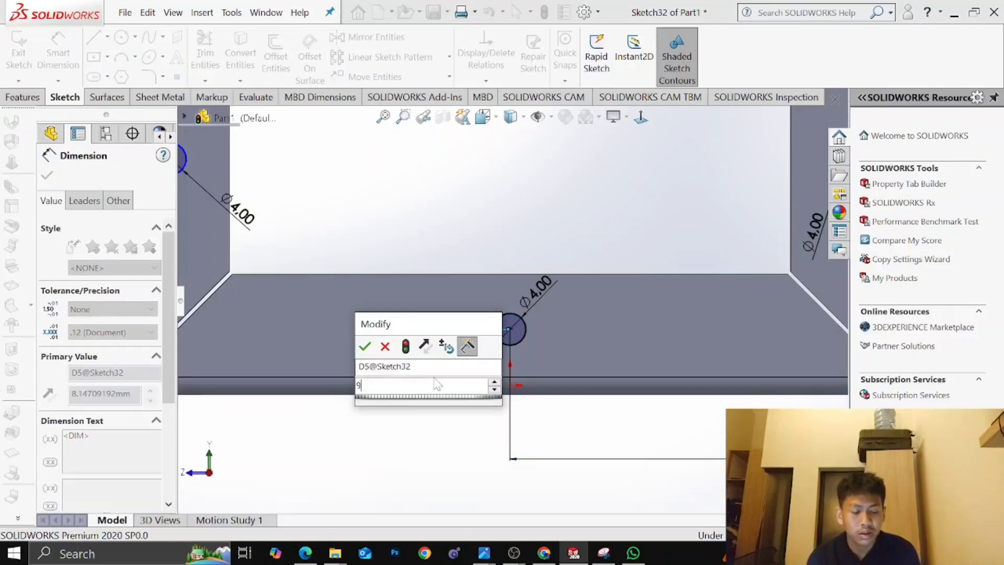
{"action": "key", "text": "Return"}
{"action": "key", "text": "z"}
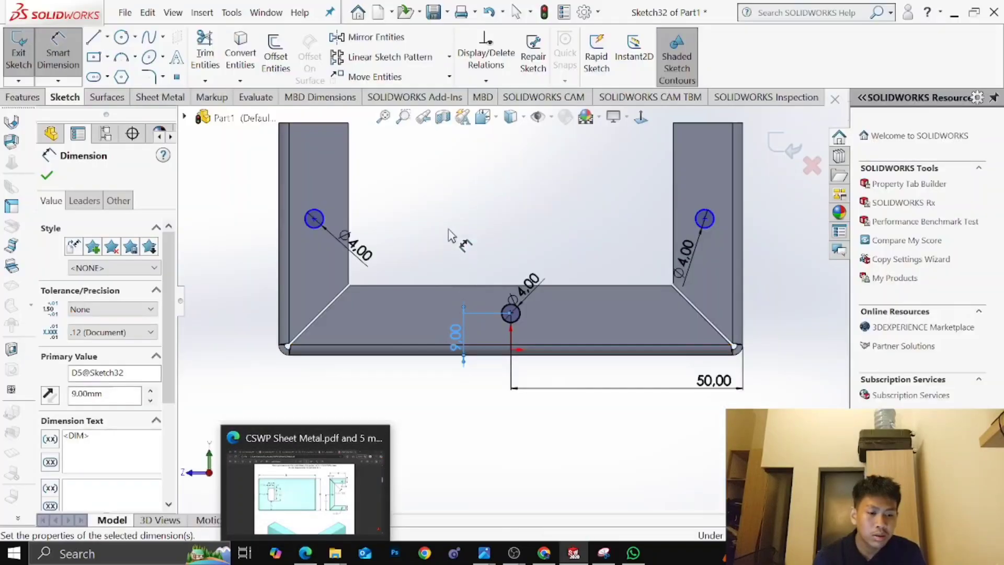
Dimension the left flange circle's centre at 9 mm from that flange's outer edge
{"action": "left_click", "coordinate": [315, 218]}
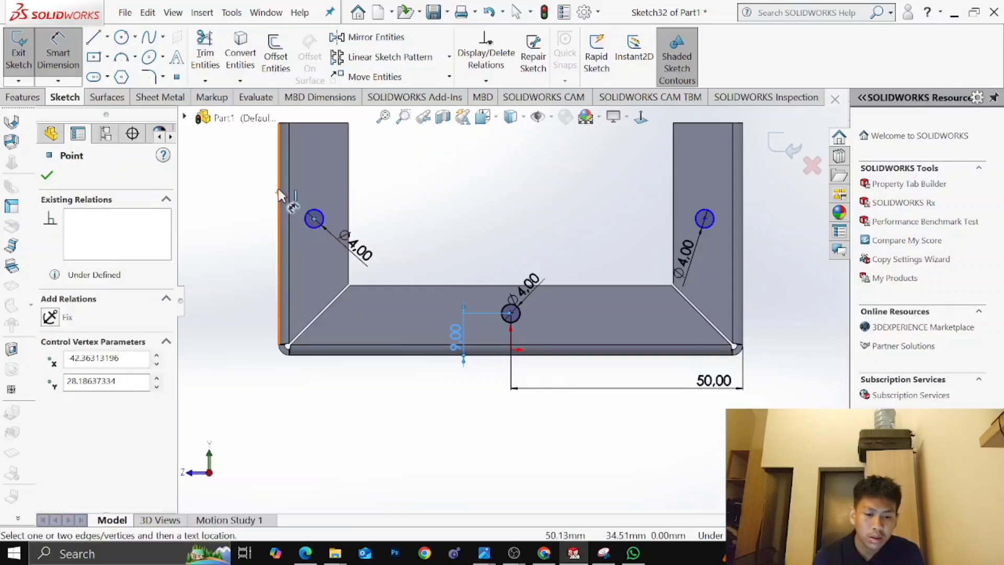
{"action": "left_click", "coordinate": [280, 204]}
{"action": "left_click", "coordinate": [264, 226]}
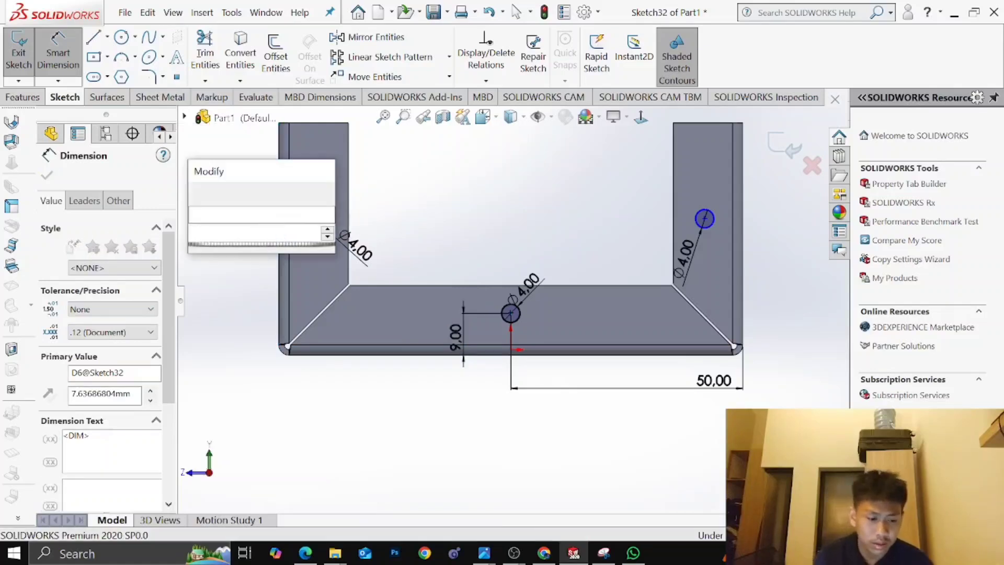
{"action": "type", "text": "9"}
{"action": "key", "text": "Return"}
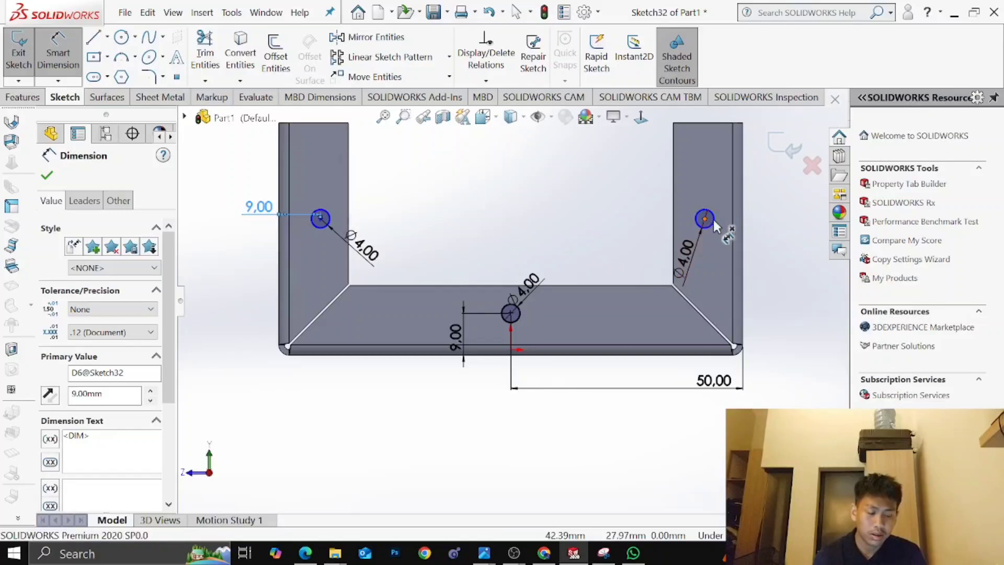
Dimension the right flange circle's centre at 9 mm from that flange's outer edge
{"action": "left_click", "coordinate": [739, 219]}
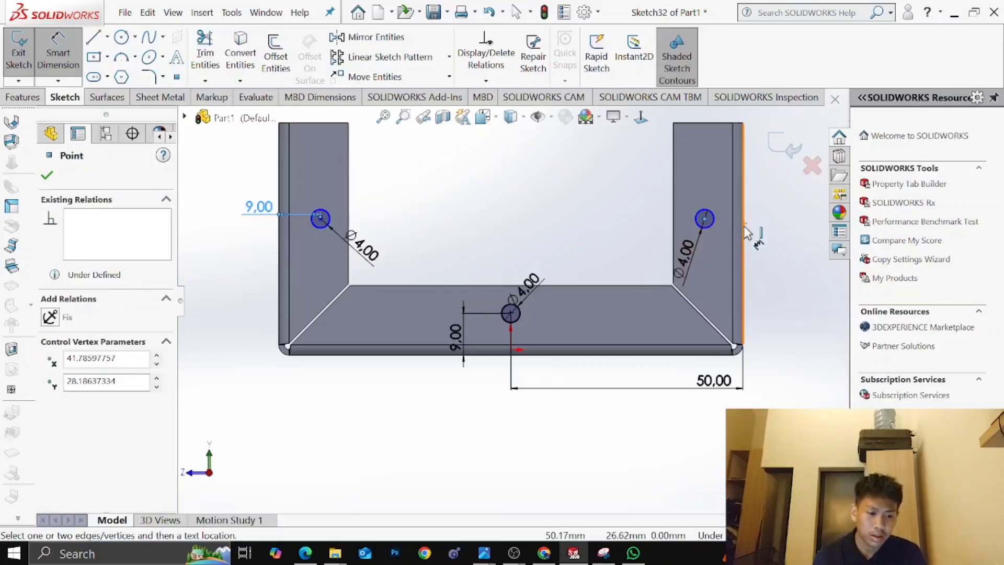
{"action": "left_click", "coordinate": [744, 225]}
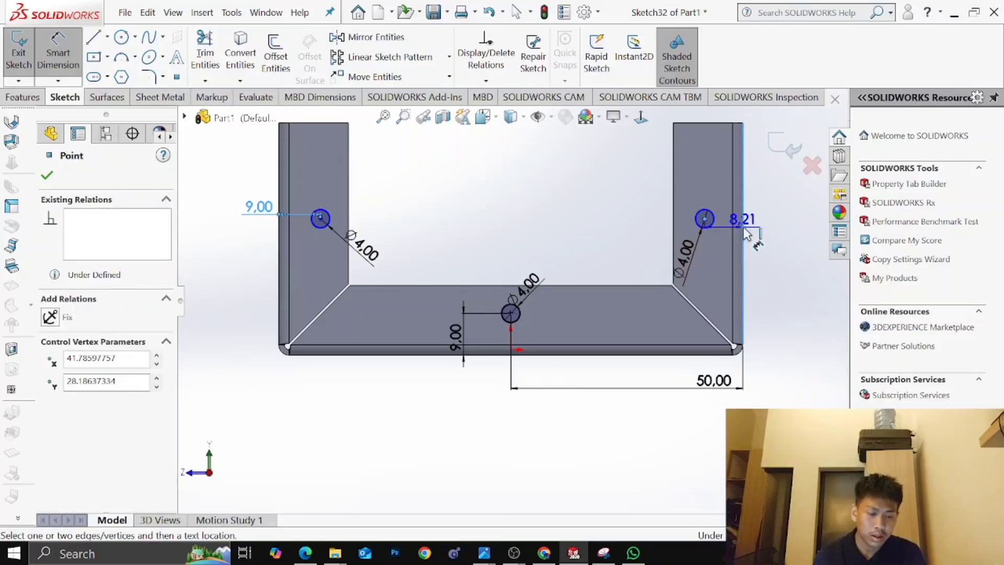
{"action": "left_click", "coordinate": [730, 191]}
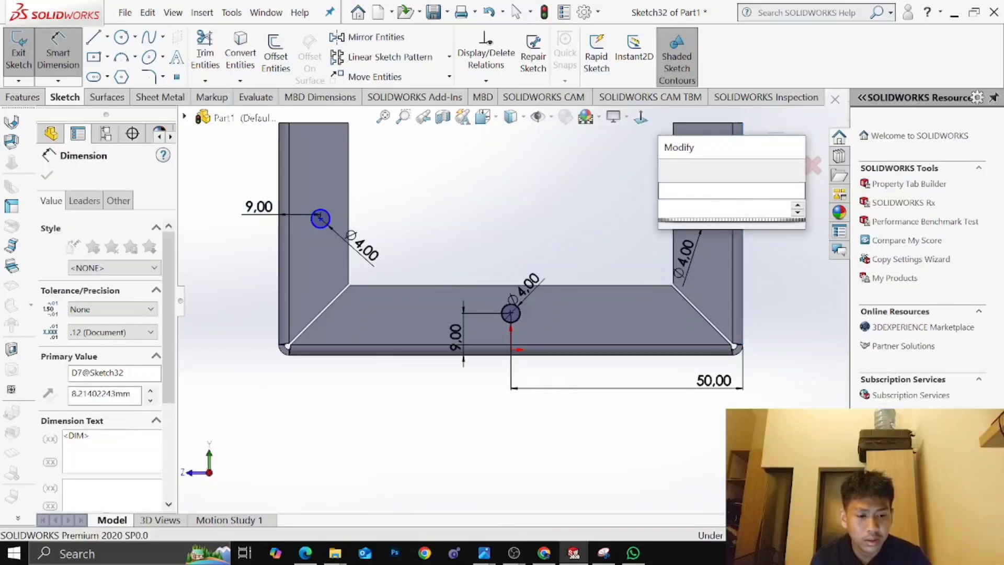
{"action": "type", "text": "9"}
{"action": "key", "text": "Escape"}
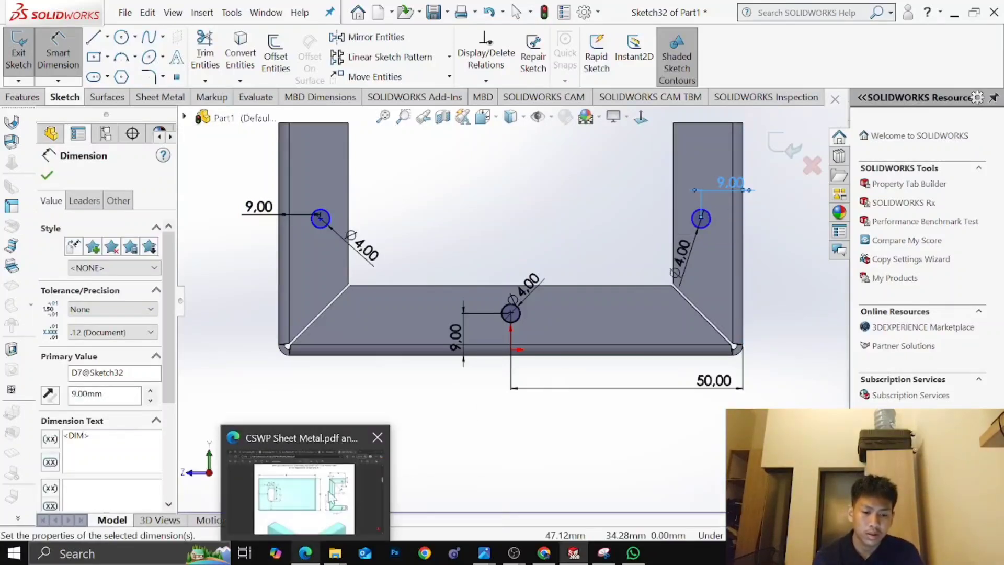
Dimension the left flange circle's centre at 10 mm below that flange's upper end edge
{"action": "mouse_move", "coordinate": [331, 494]}
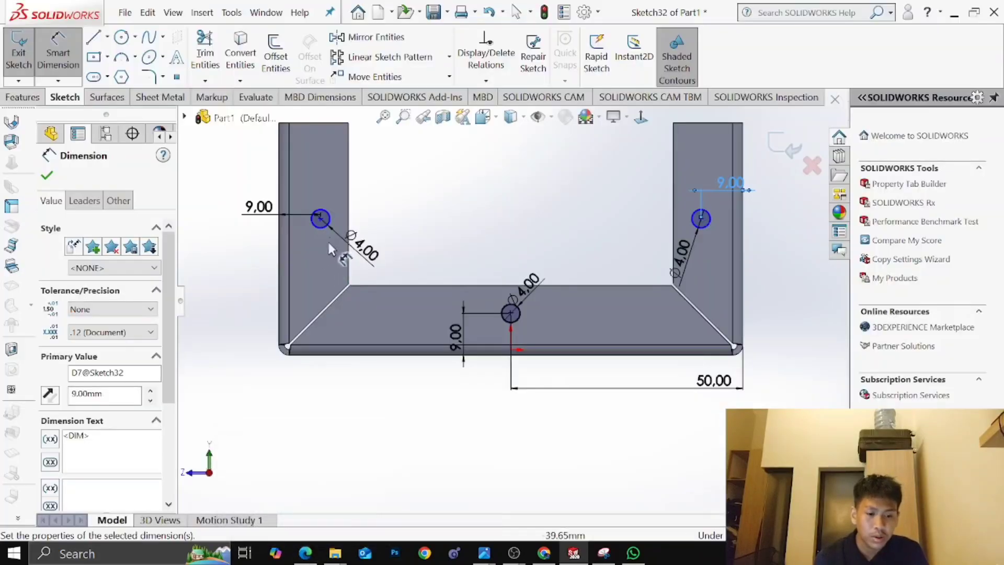
{"action": "left_click", "coordinate": [320, 218]}
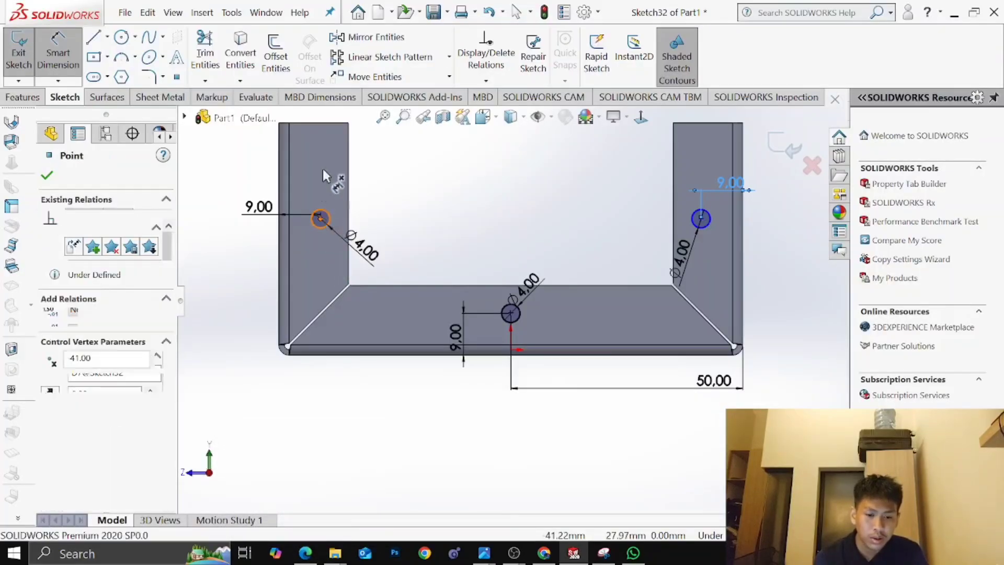
{"action": "left_click", "coordinate": [324, 126]}
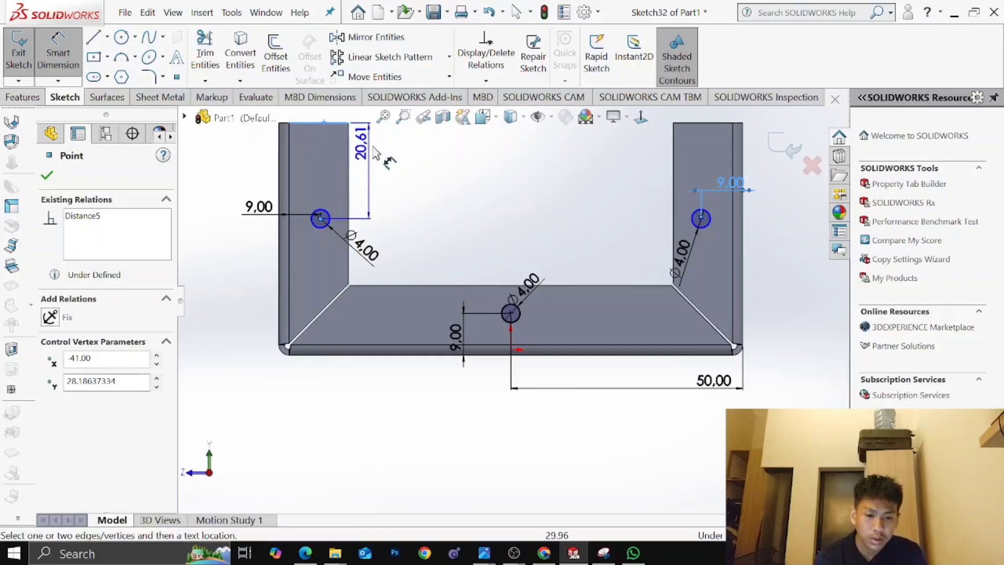
{"action": "left_click", "coordinate": [385, 169]}
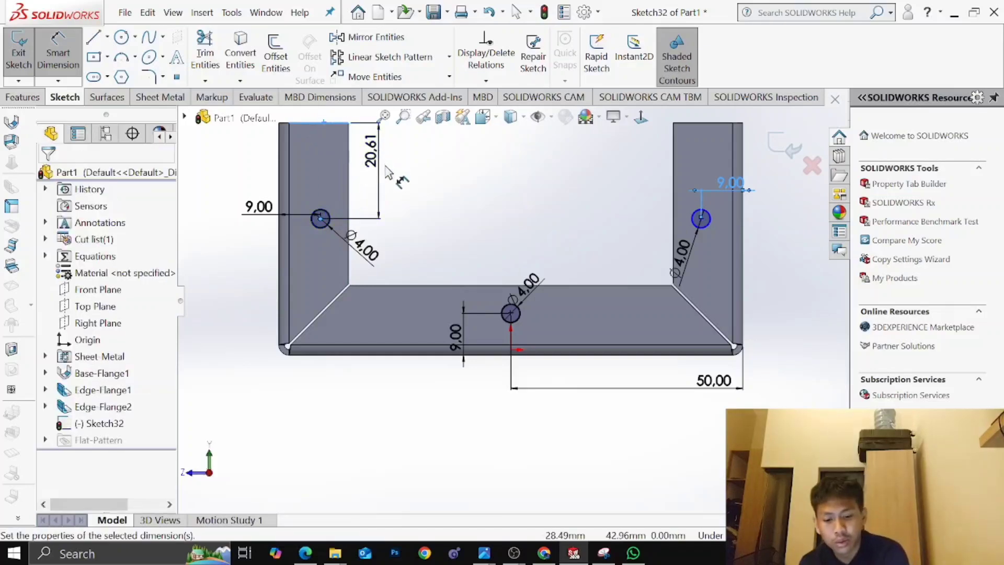
{"action": "type", "text": "10"}
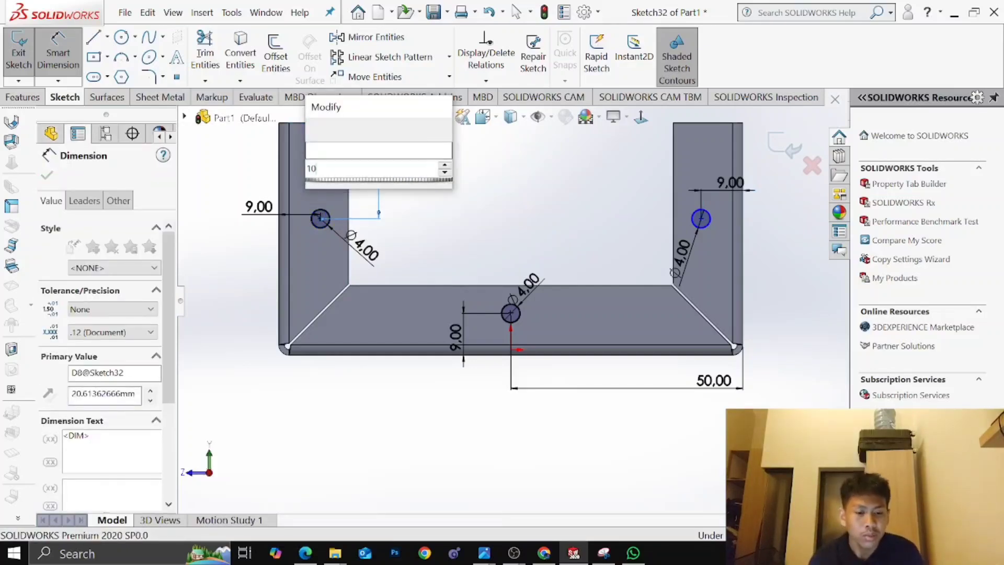
{"action": "key", "text": "Escape"}
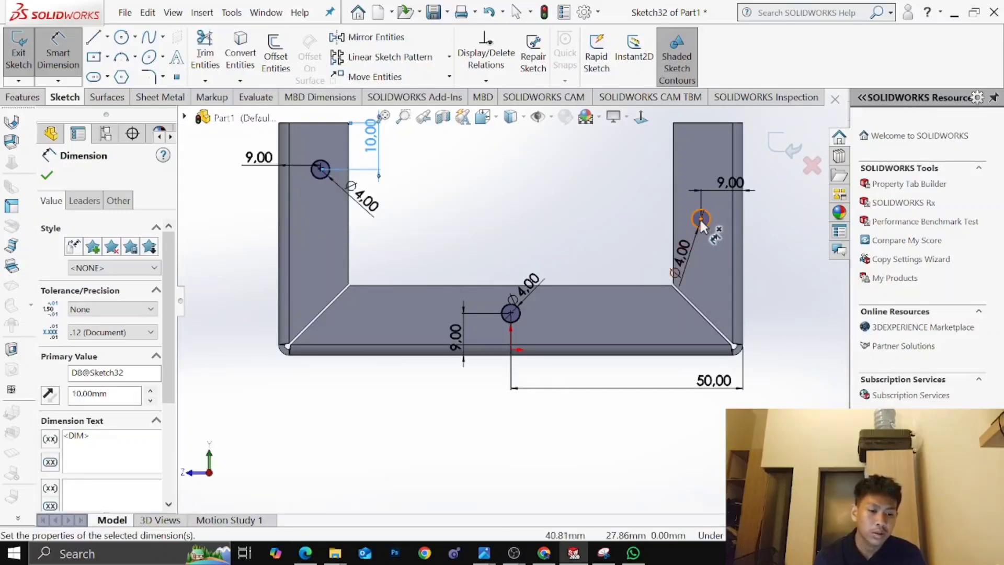
Dimension the right flange circle's centre at 10 mm below that flange's upper end edge
{"action": "left_click", "coordinate": [701, 219]}
{"action": "left_click", "coordinate": [688, 124]}
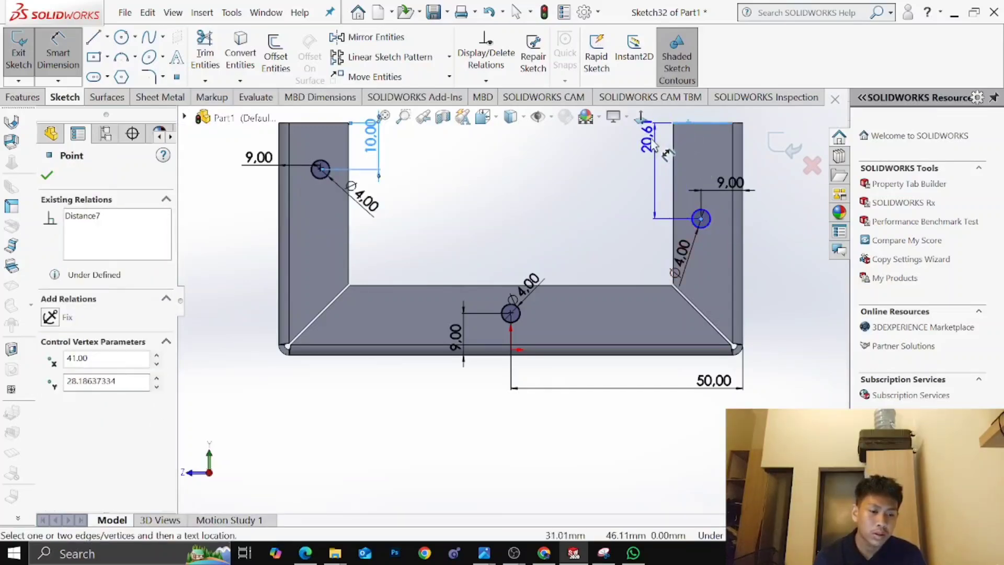
{"action": "left_click", "coordinate": [652, 146]}
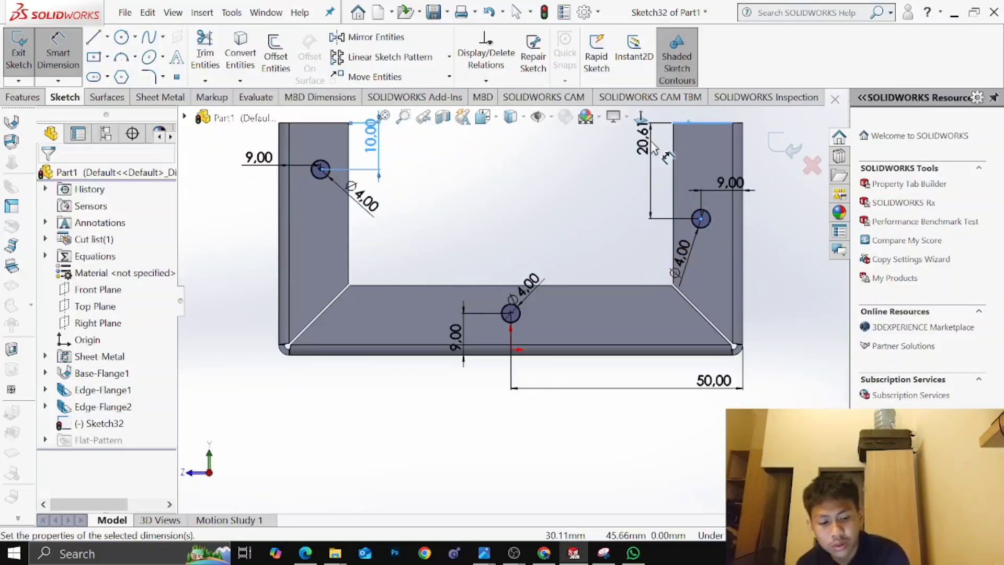
{"action": "type", "text": "10"}
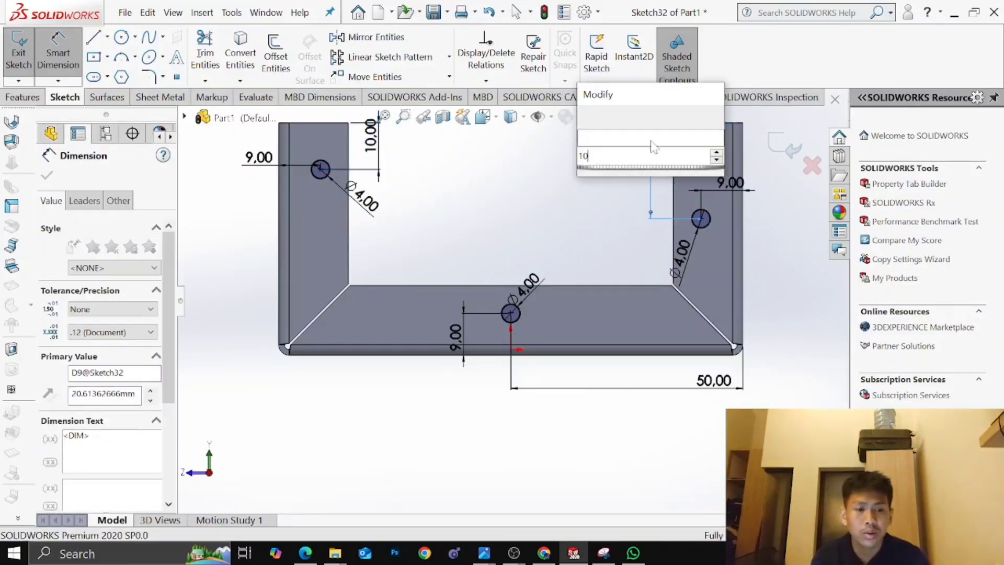
{"action": "key", "text": "Return"}
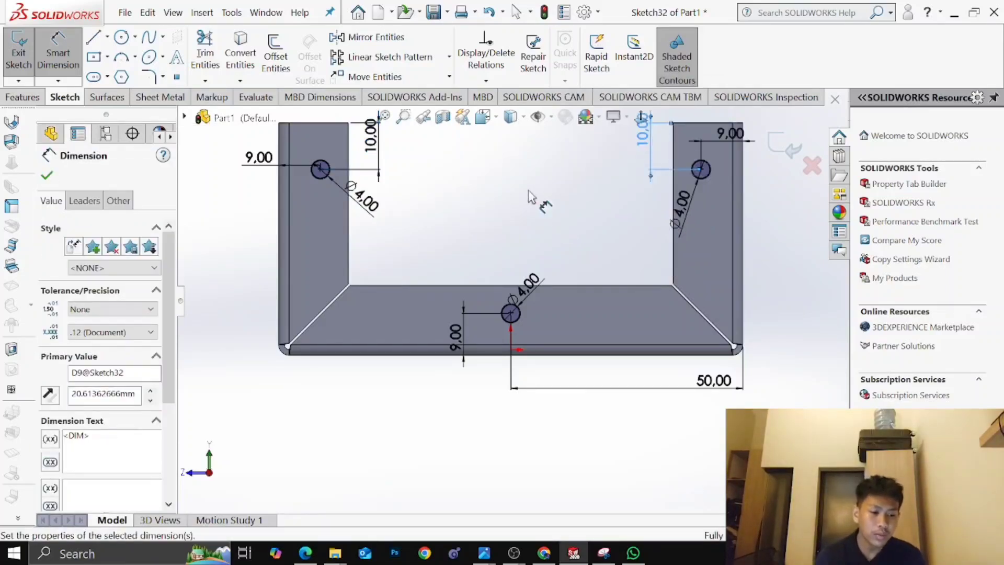
End dimensioning, turn the part to show the large outer face of the base, and exit the hole sketch
{"action": "left_click", "coordinate": [73, 72]}
{"action": "middle_click_drag", "start_coordinate": [337, 391], "coordinate": [321, 307]}
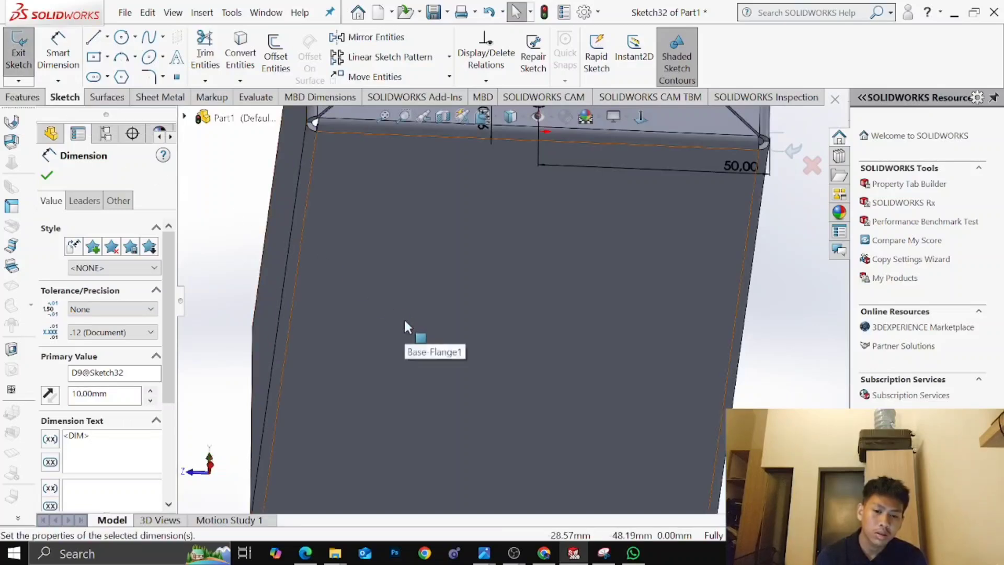
{"action": "scroll", "coordinate": [404, 318], "scroll_direction": "up", "scroll_amount": 2}
{"action": "scroll", "coordinate": [353, 313], "scroll_direction": "up", "scroll_amount": 1}
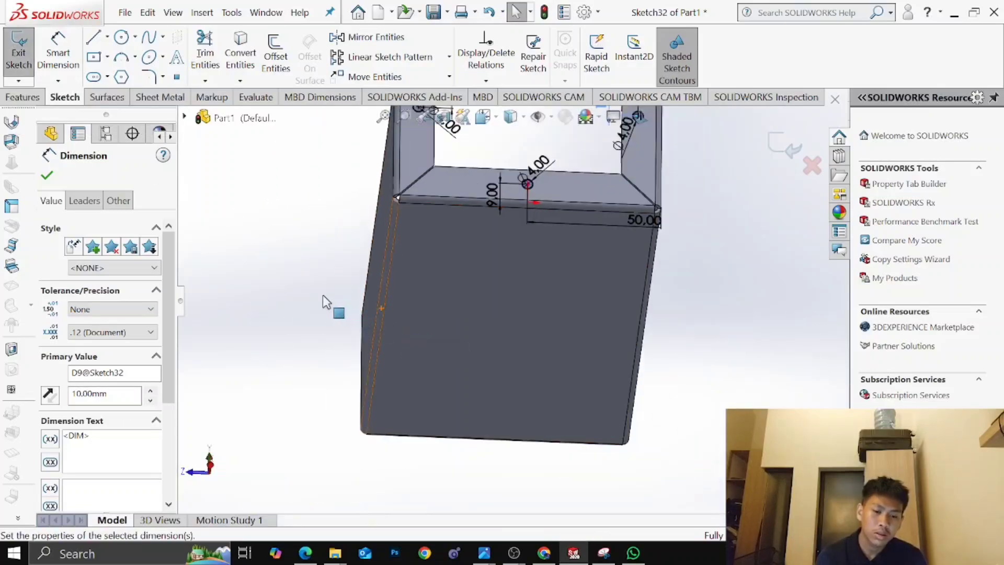
{"action": "left_click", "coordinate": [369, 220]}
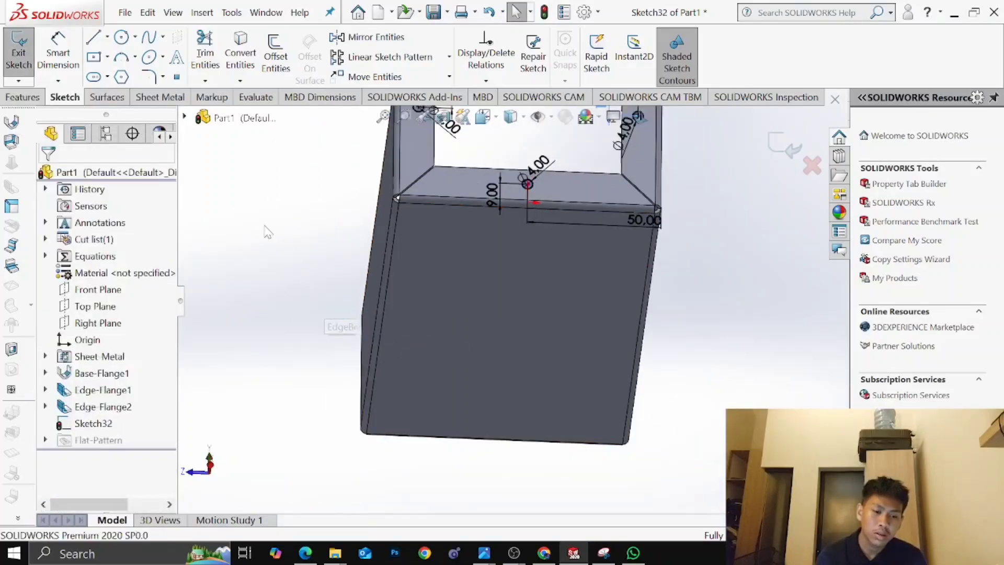
{"action": "left_click", "coordinate": [454, 345]}
{"action": "right_click", "coordinate": [454, 345]}
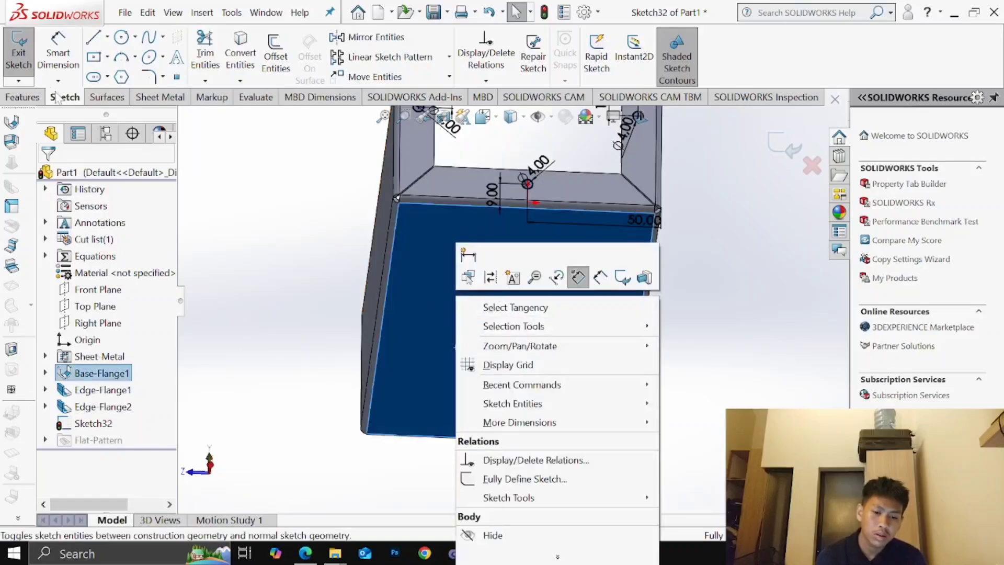
{"action": "left_click", "coordinate": [20, 62]}
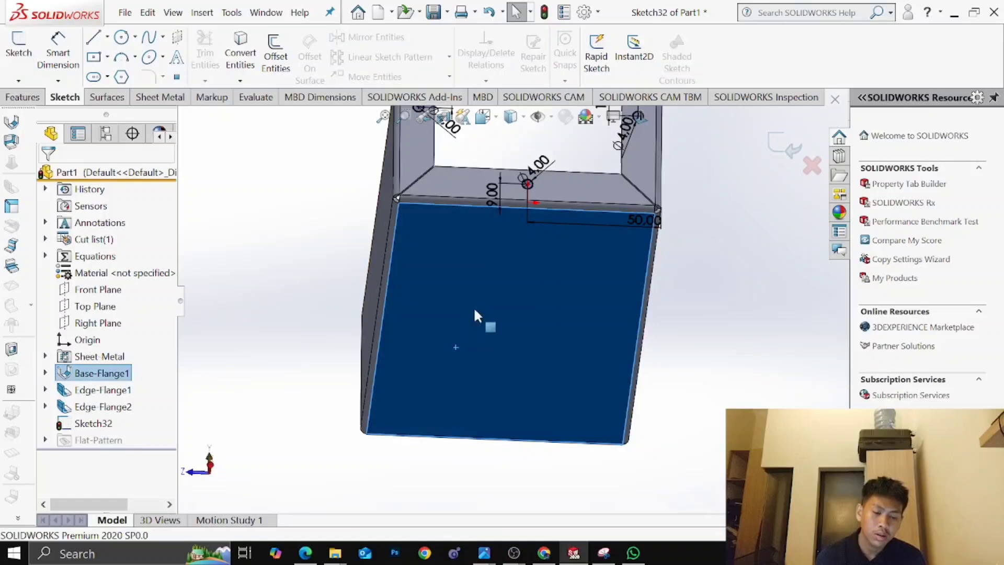
Open the base flange's rectangle sketch for editing and check the cutout dimensions in the exam PDF's front view
{"action": "left_click", "coordinate": [476, 312]}
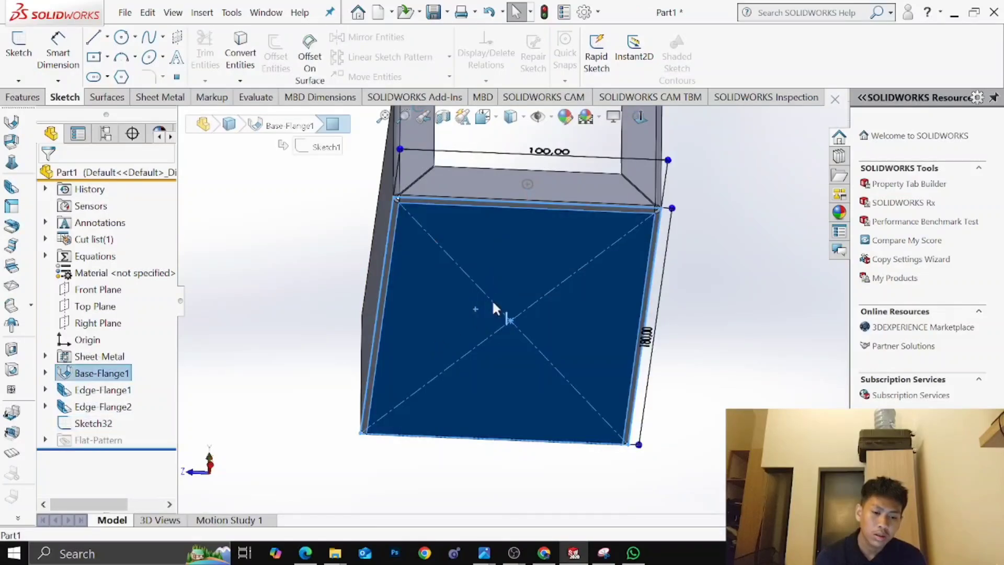
{"action": "right_click", "coordinate": [494, 306]}
{"action": "left_click", "coordinate": [505, 263]}
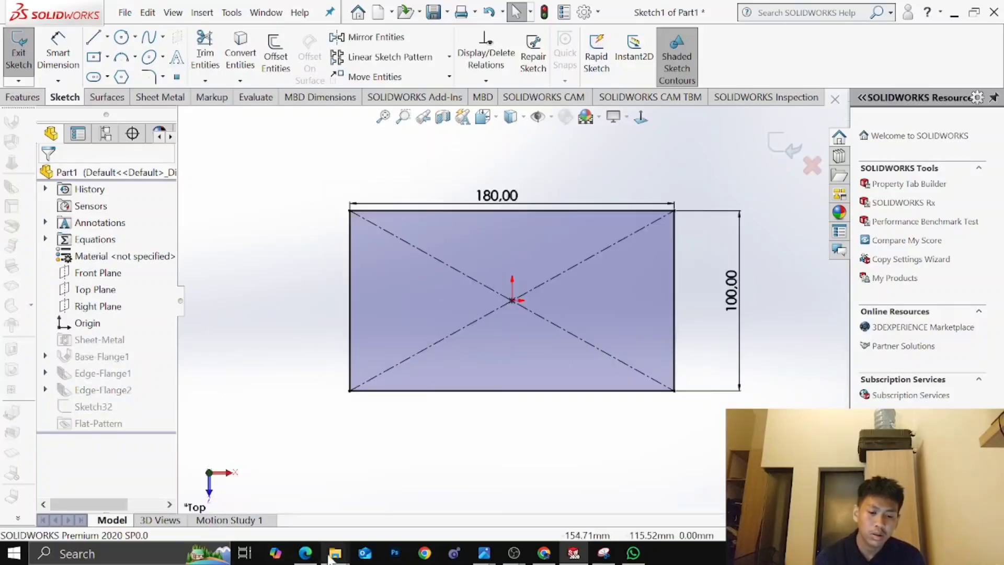
{"action": "left_click", "coordinate": [304, 511]}
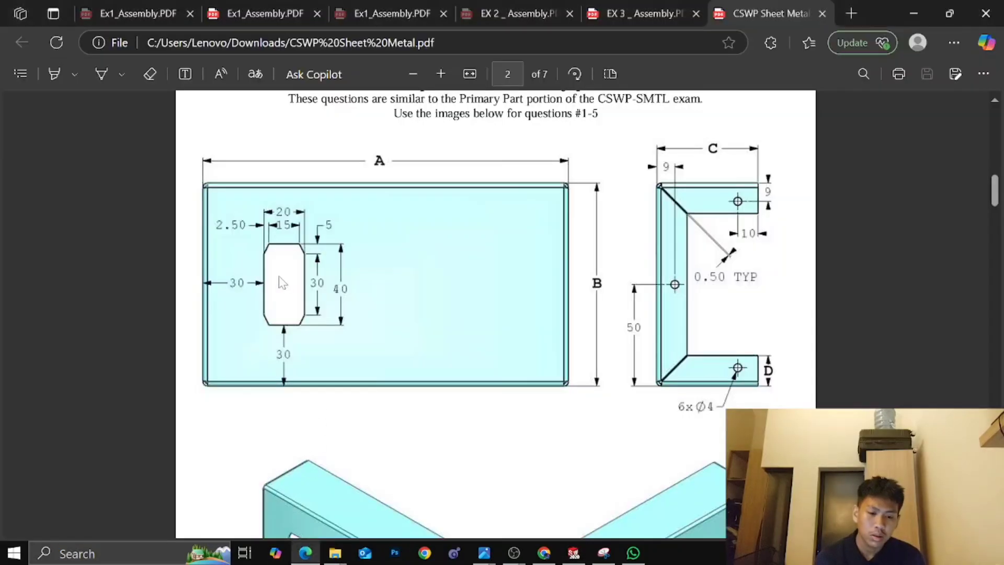
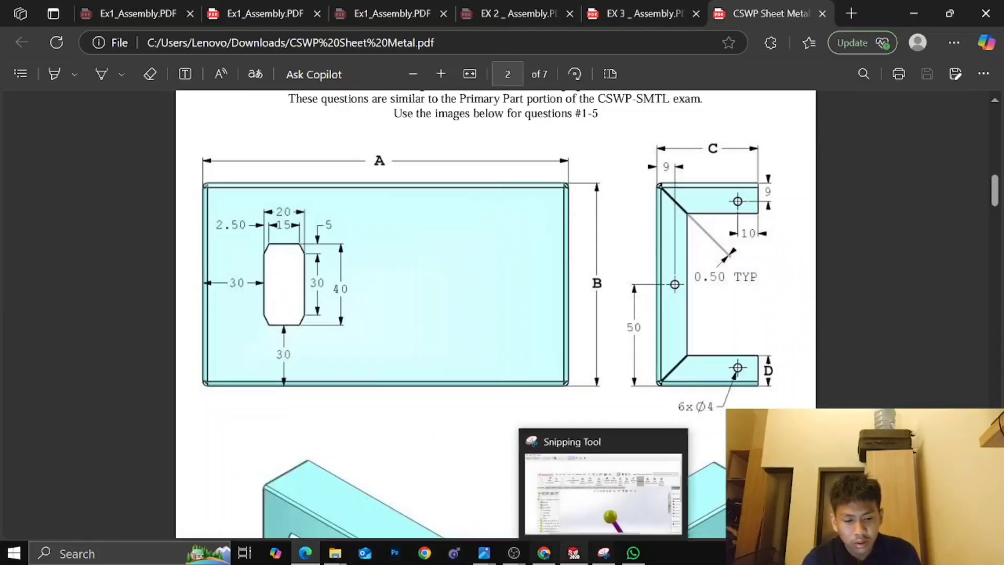
{"action": "mouse_move", "coordinate": [514, 553]}
{"action": "mouse_move", "coordinate": [574, 553]}
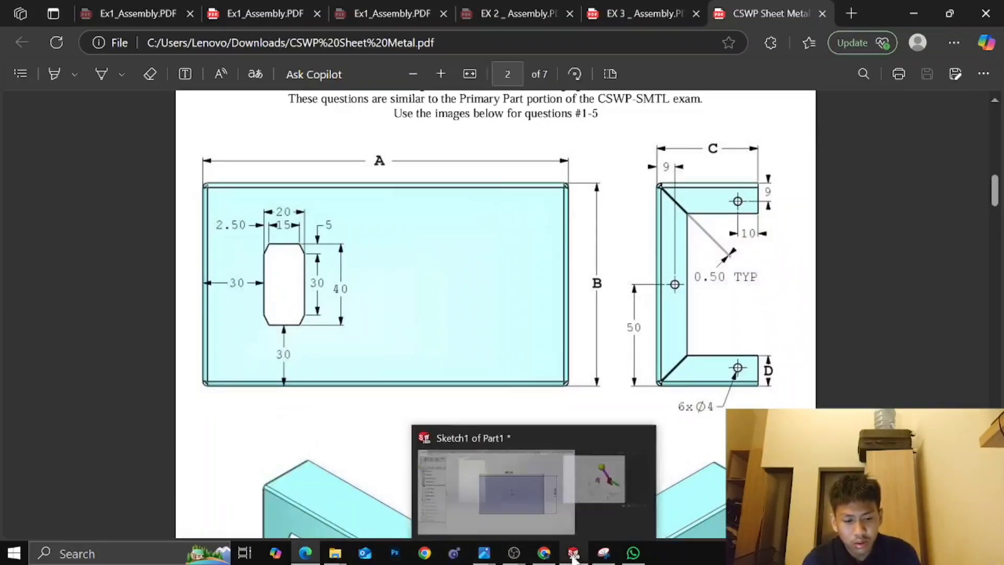
Switch back to SOLIDWORKS and sketch a centre rectangle about 19 by 34.5 mm in the left half of the base, level with the origin
{"action": "left_click", "coordinate": [572, 514]}
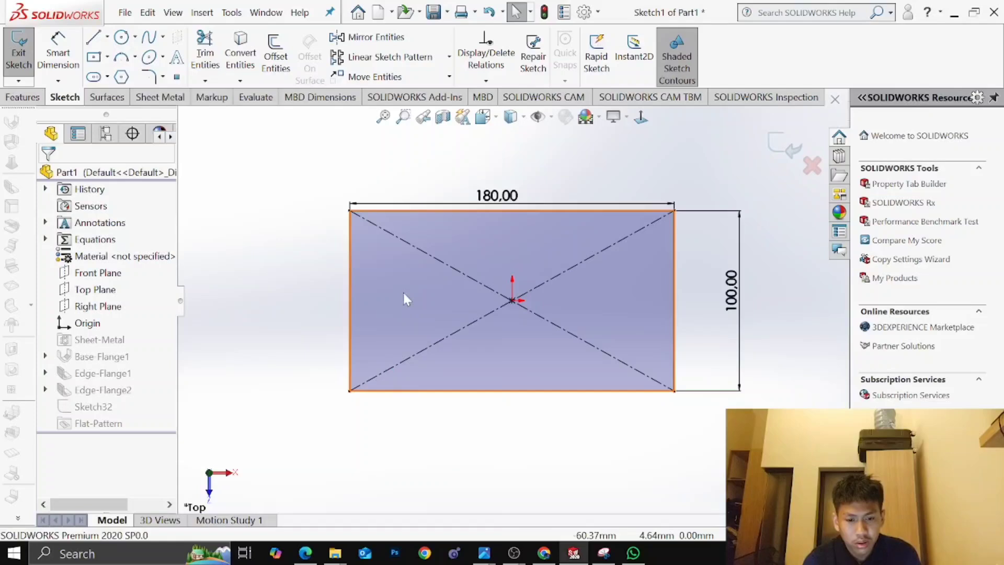
{"action": "left_click", "coordinate": [93, 56]}
{"action": "scroll", "coordinate": [415, 298], "scroll_direction": "down", "scroll_amount": 1}
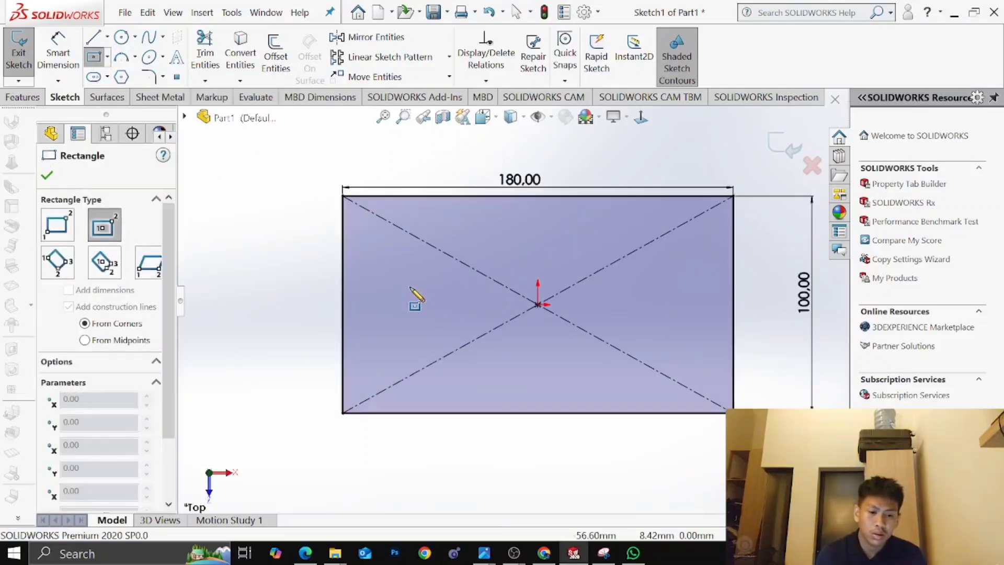
{"action": "left_click", "coordinate": [414, 304]}
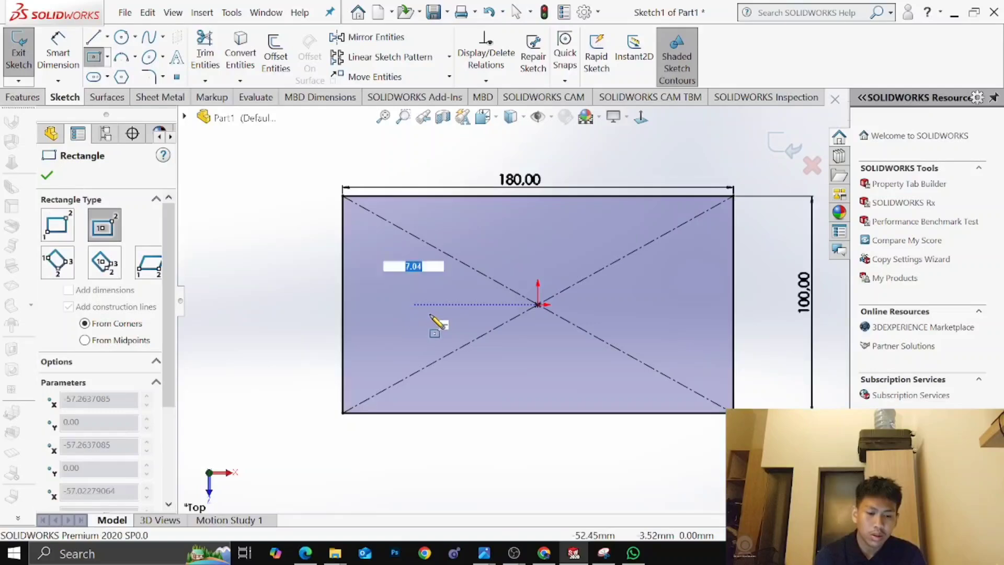
{"action": "left_click", "coordinate": [434, 342]}
{"action": "key", "text": "Escape"}
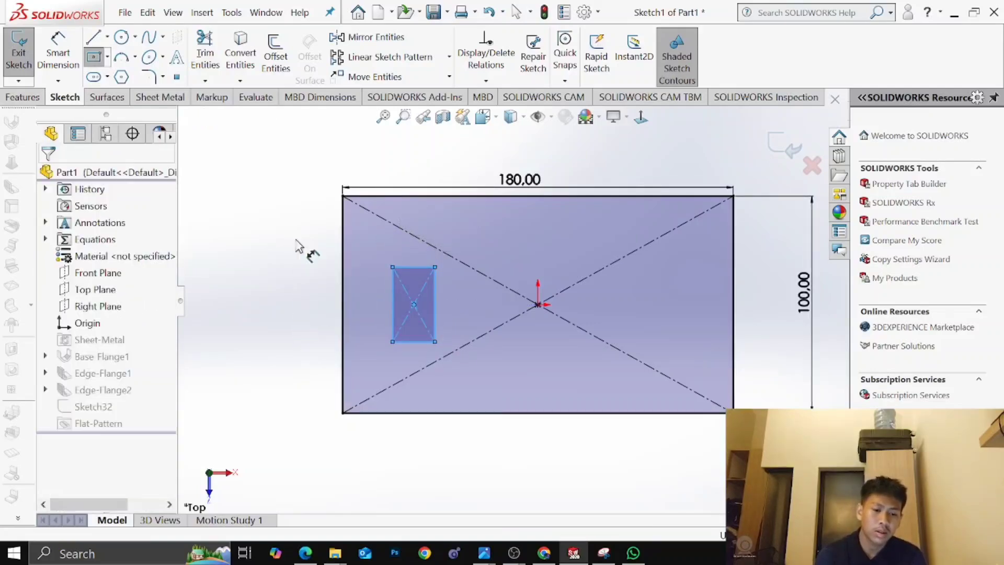
Dimension the height of the small cutout rectangle at 40 mm
{"action": "left_click", "coordinate": [436, 308]}
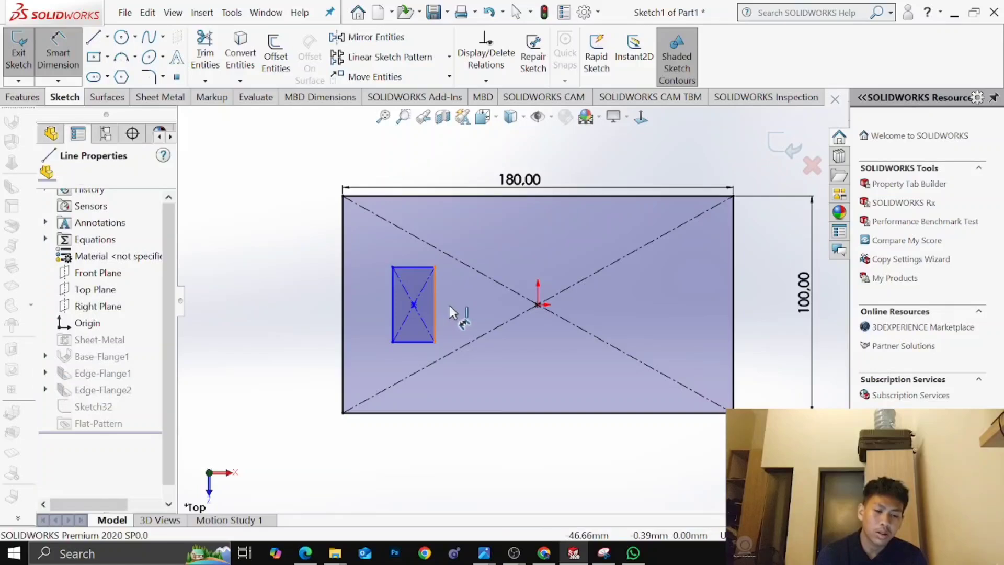
{"action": "left_click", "coordinate": [455, 314]}
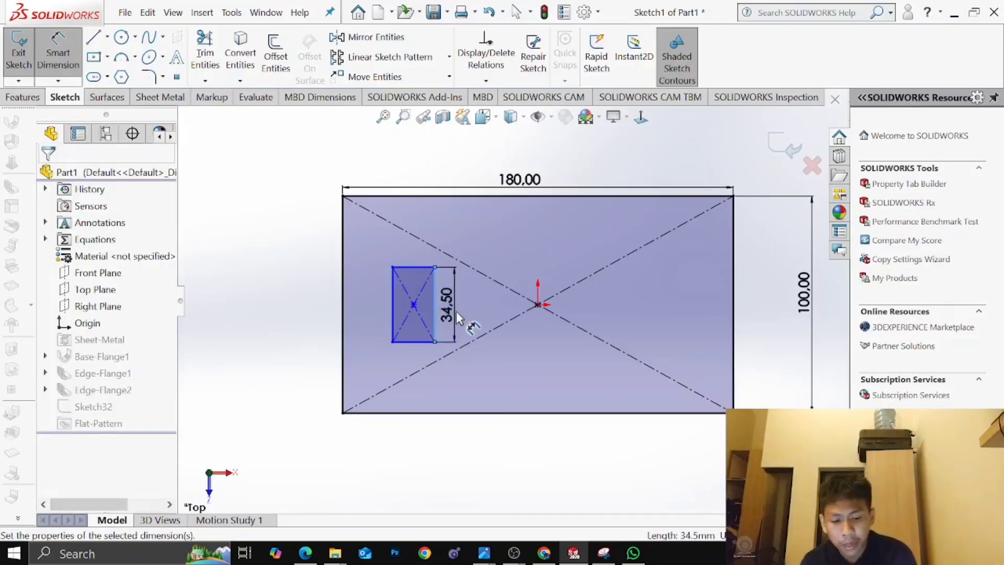
{"action": "type", "text": "40"}
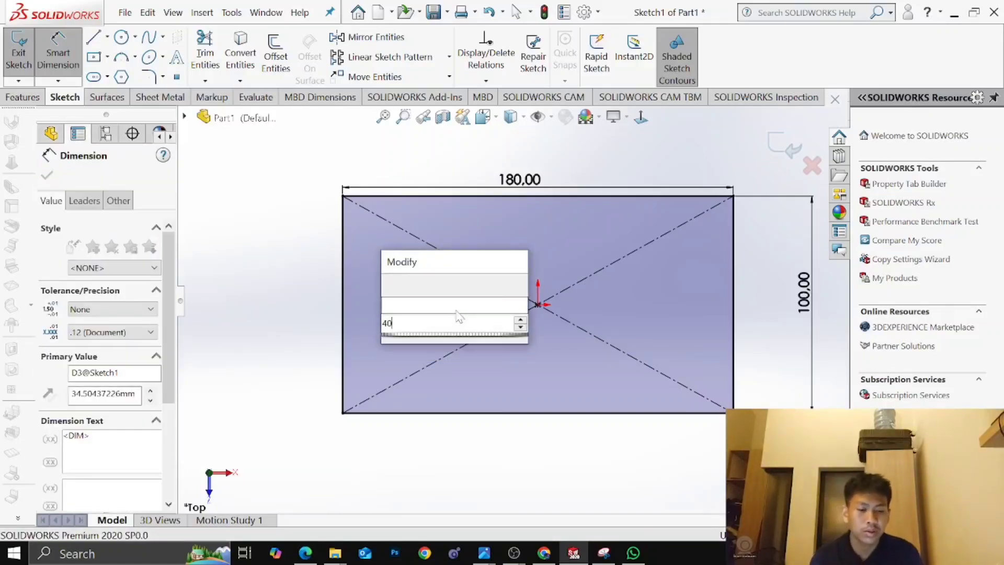
{"action": "key", "text": "Return"}
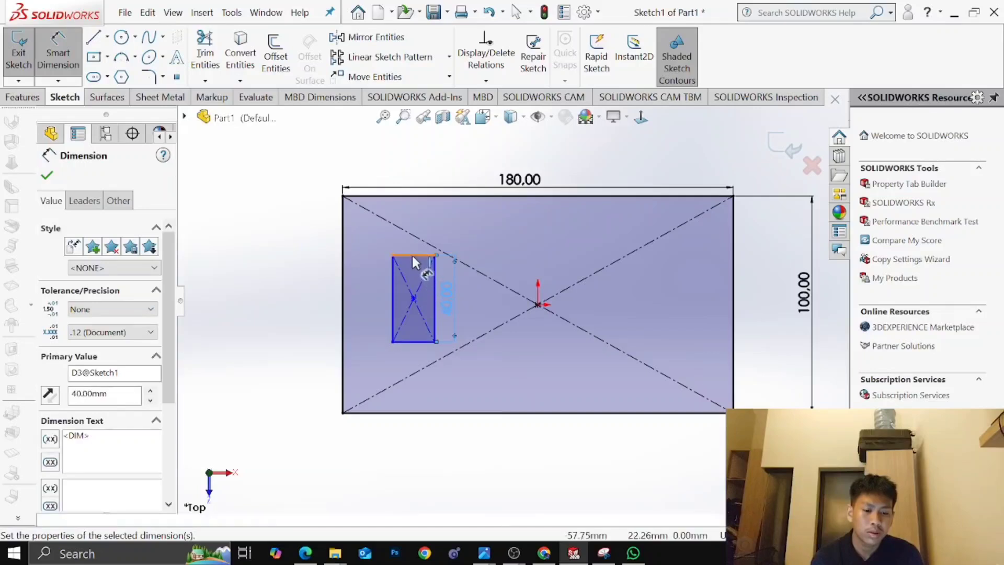
Dimension the width of the small cutout rectangle at 20 mm
{"action": "left_click", "coordinate": [412, 235]}
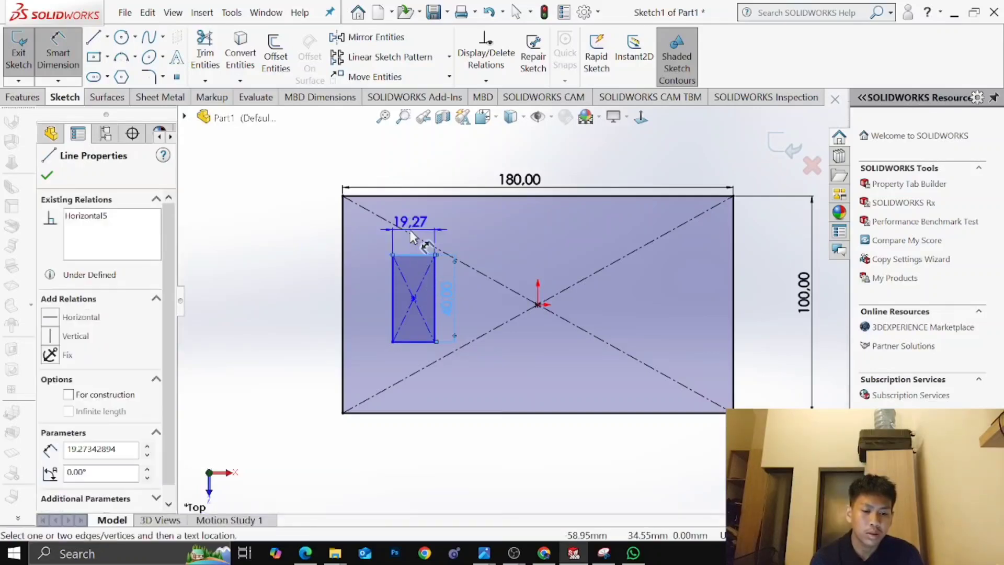
{"action": "left_click", "coordinate": [414, 236]}
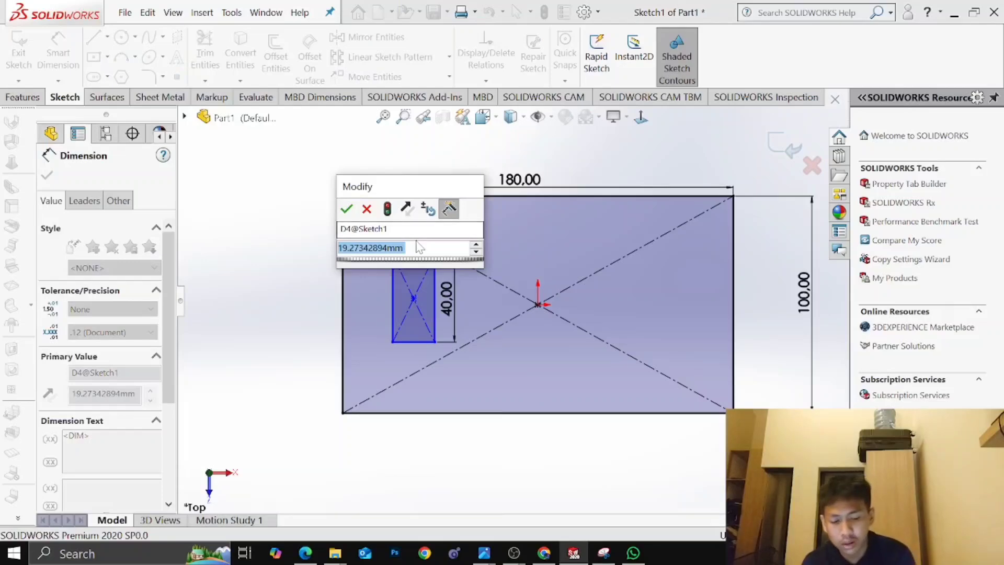
{"action": "mouse_move", "coordinate": [314, 535]}
{"action": "mouse_move", "coordinate": [312, 510]}
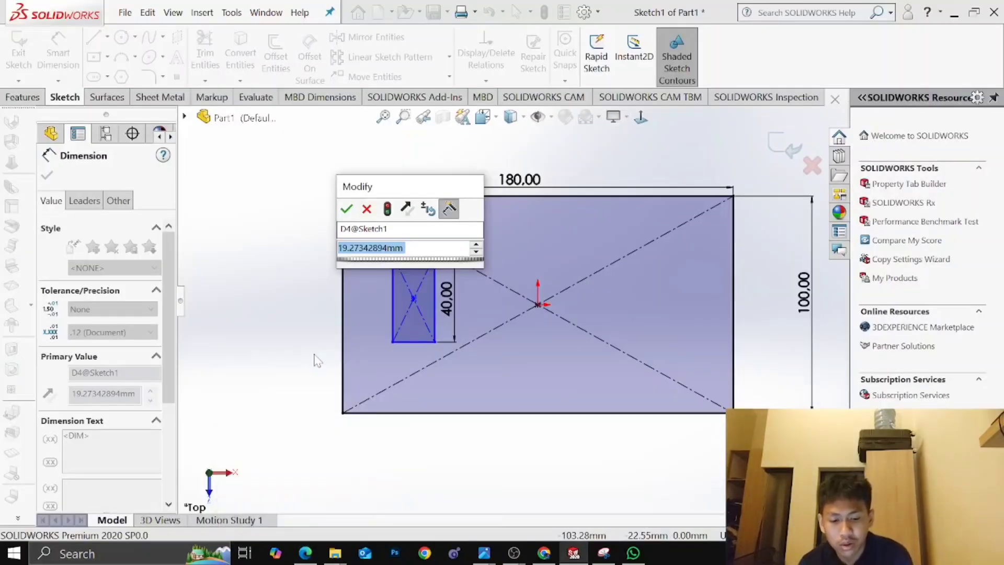
{"action": "type", "text": "20"}
{"action": "key", "text": "Escape"}
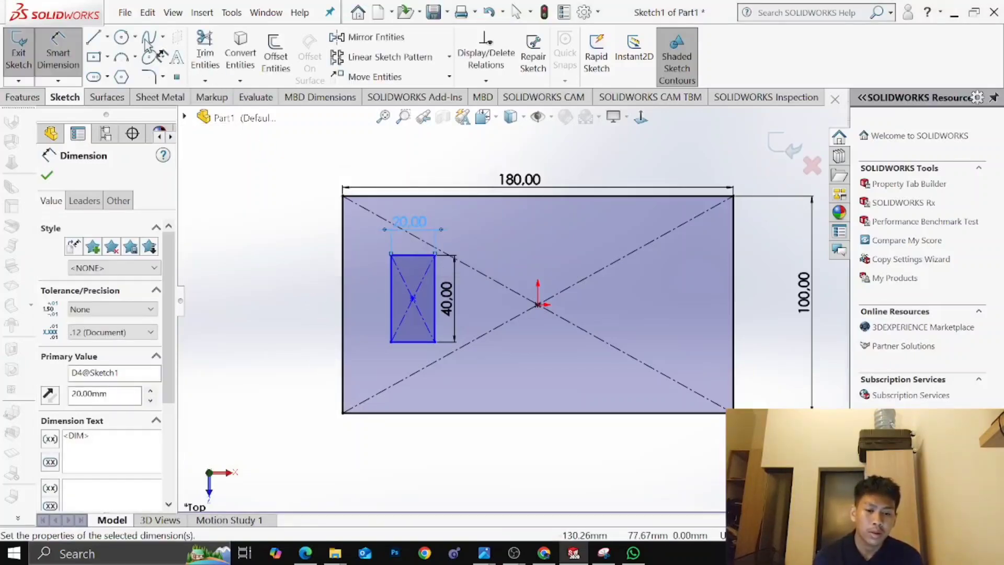
Apply an angle-distance sketch chamfer of 10 mm at 45 degrees to the cutout rectangle's upper right corner
{"action": "left_click", "coordinate": [164, 79]}
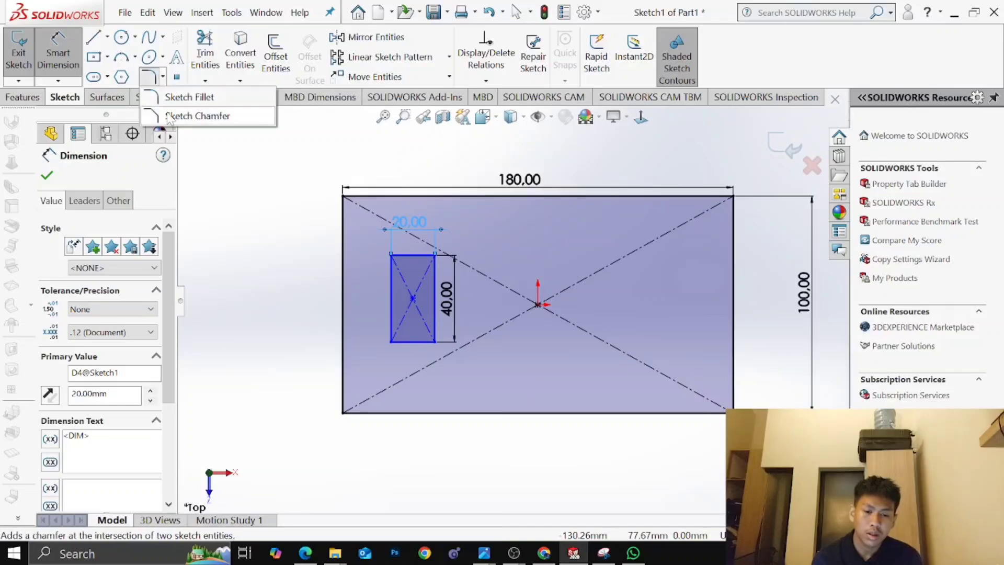
{"action": "left_click", "coordinate": [197, 116]}
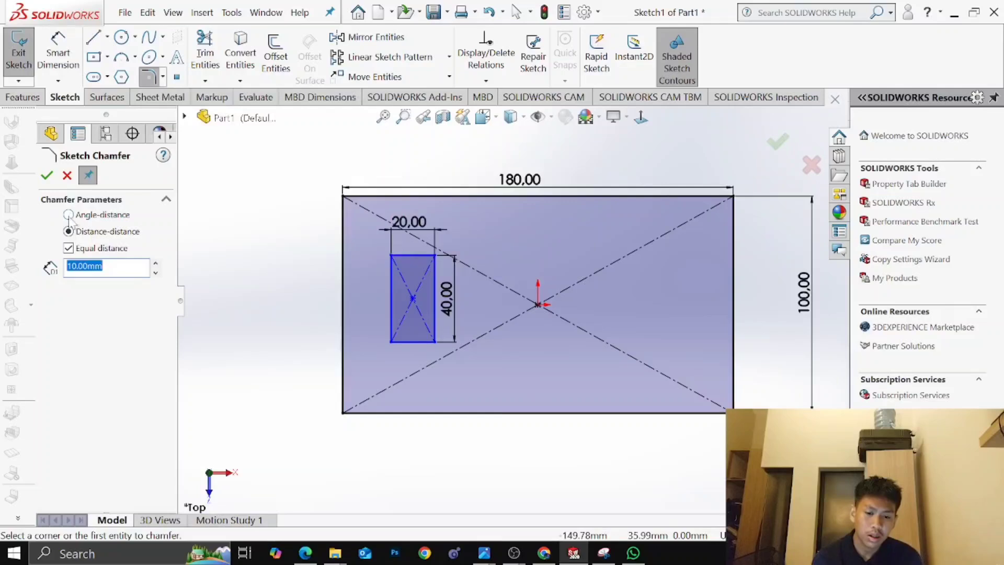
{"action": "left_click", "coordinate": [68, 248]}
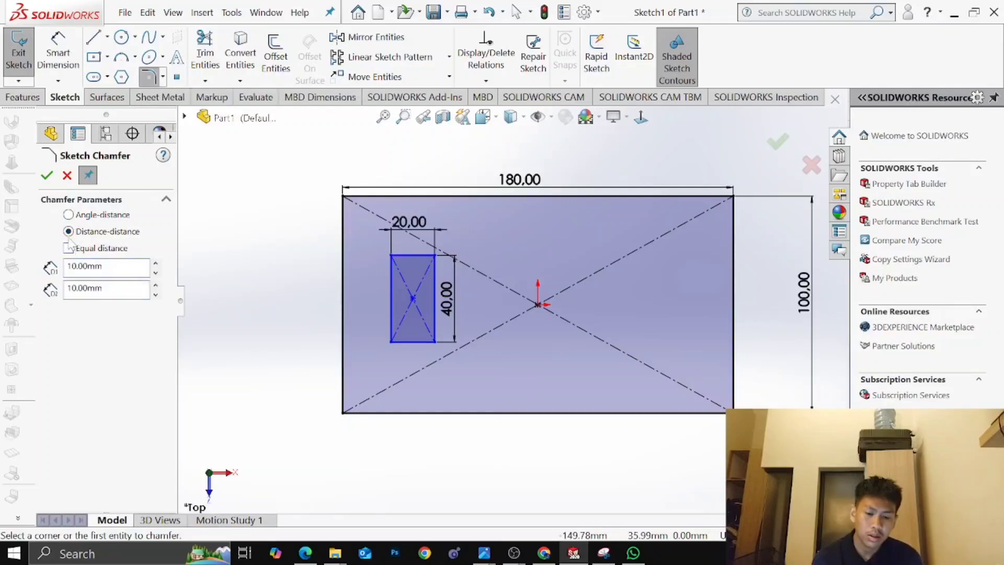
{"action": "left_click", "coordinate": [69, 248]}
{"action": "left_click", "coordinate": [73, 215]}
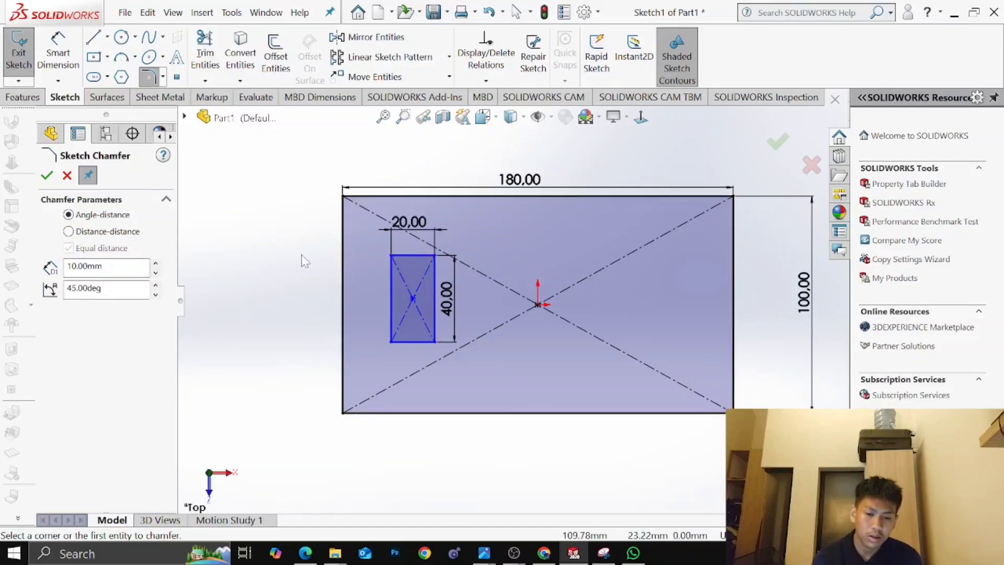
{"action": "left_click", "coordinate": [435, 256]}
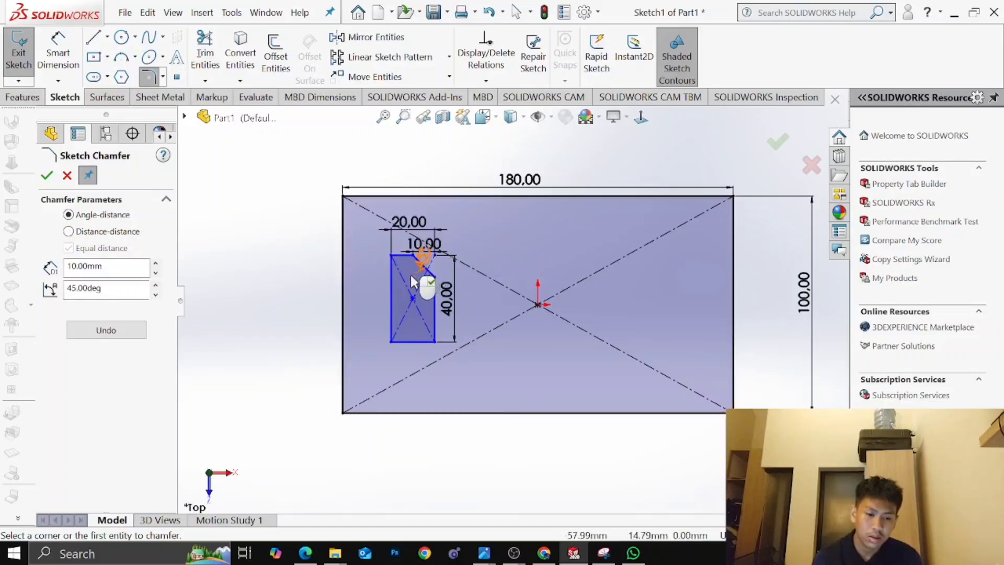
Try a 2.5 mm by 45° sketch chamfer on the upper-left corner of the small rectangle
{"action": "left_click", "coordinate": [391, 254]}
{"action": "key", "text": "Return"}
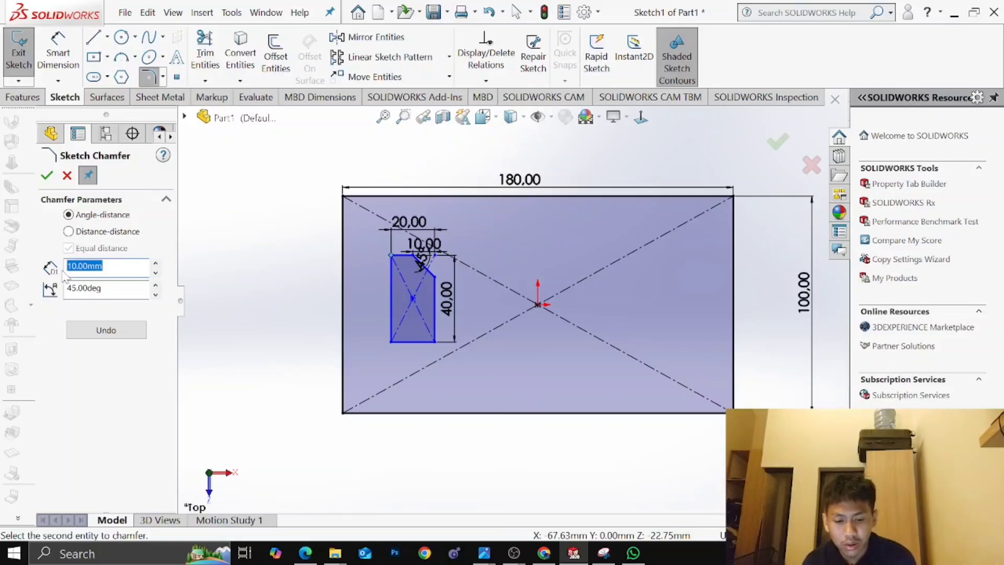
{"action": "type", "text": "2,5"}
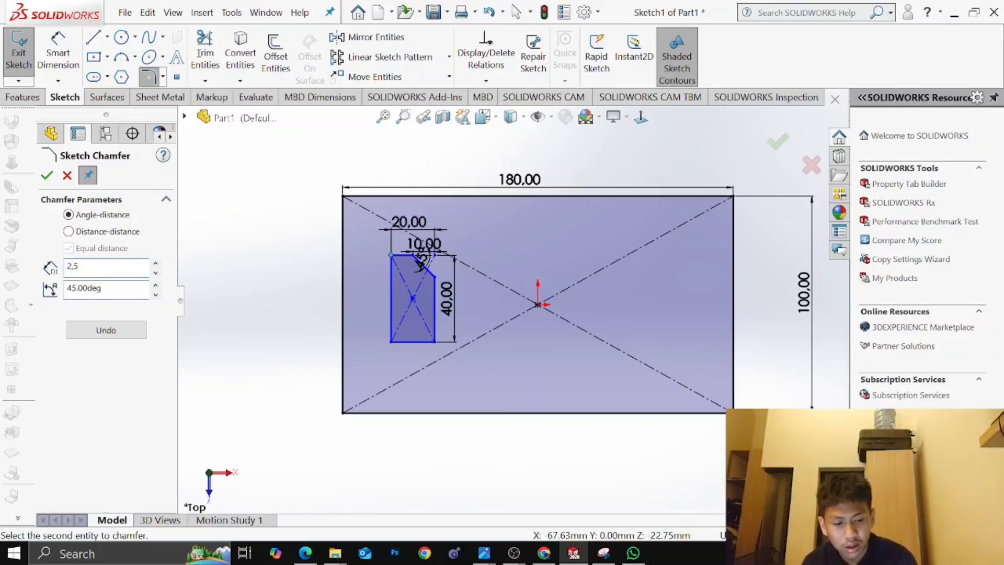
{"action": "key", "text": "Return"}
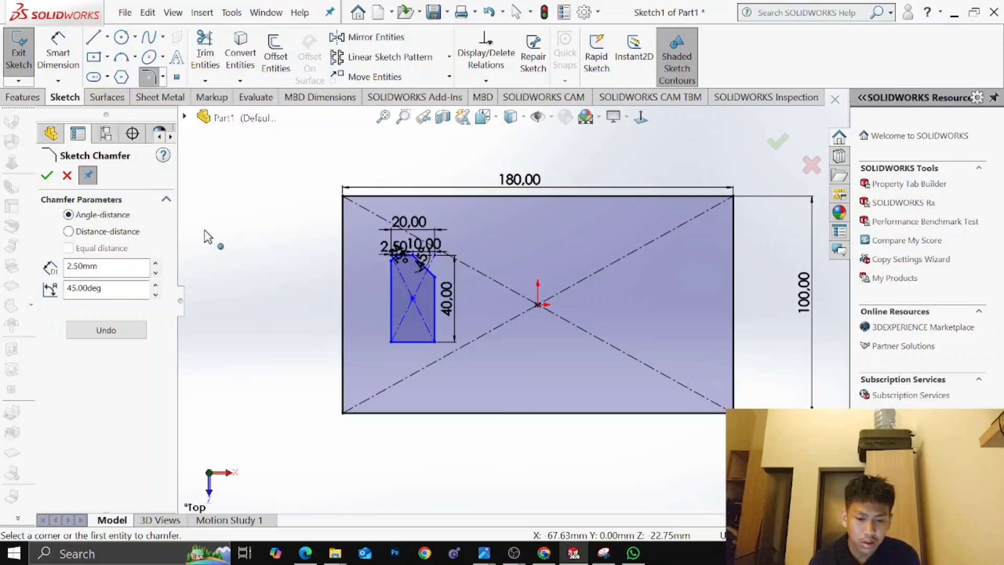
{"action": "left_click", "coordinate": [70, 176]}
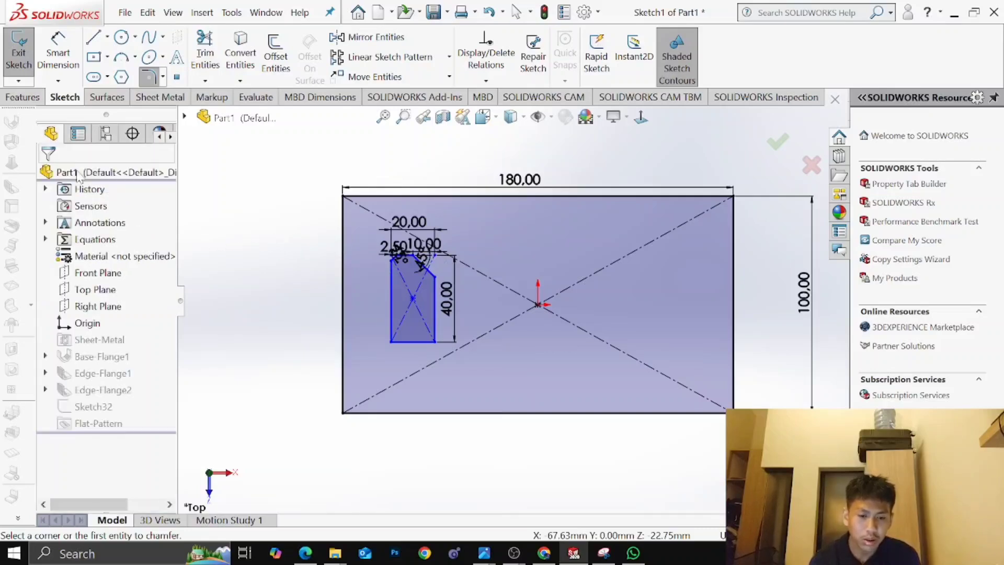
Undo the chamfers on both upper corners of the small rectangle
{"action": "left_click", "coordinate": [163, 77]}
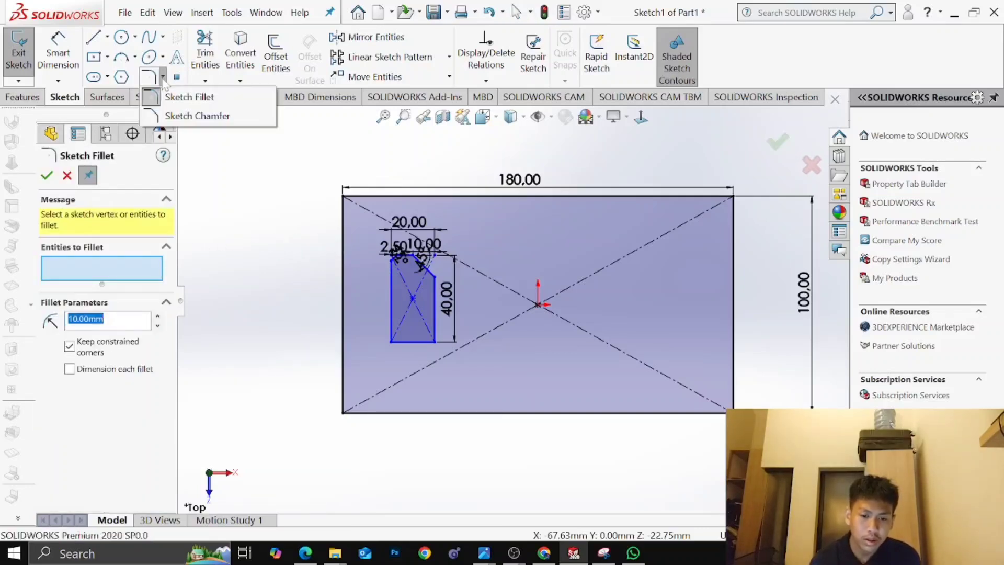
{"action": "left_click", "coordinate": [190, 116]}
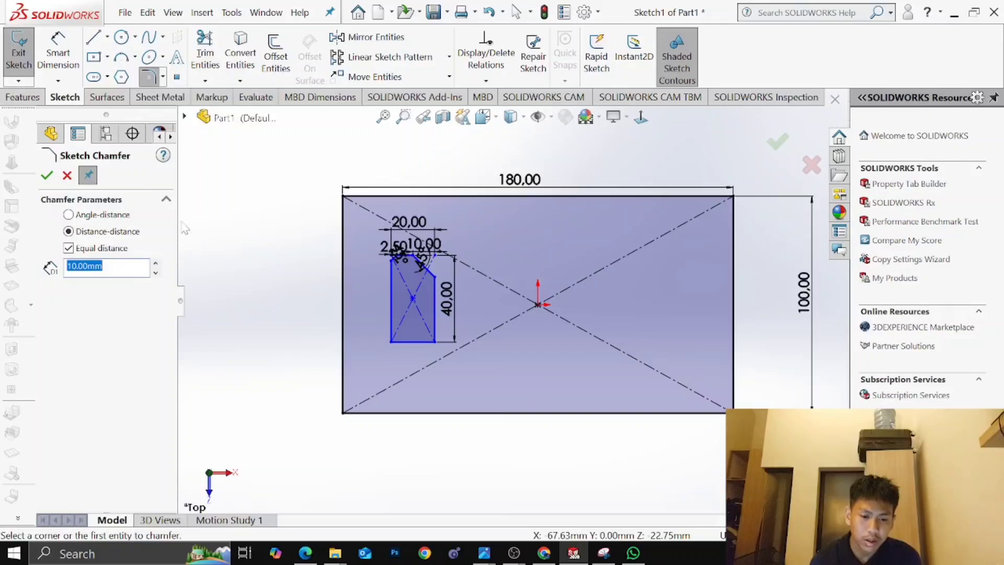
{"action": "left_click", "coordinate": [67, 176]}
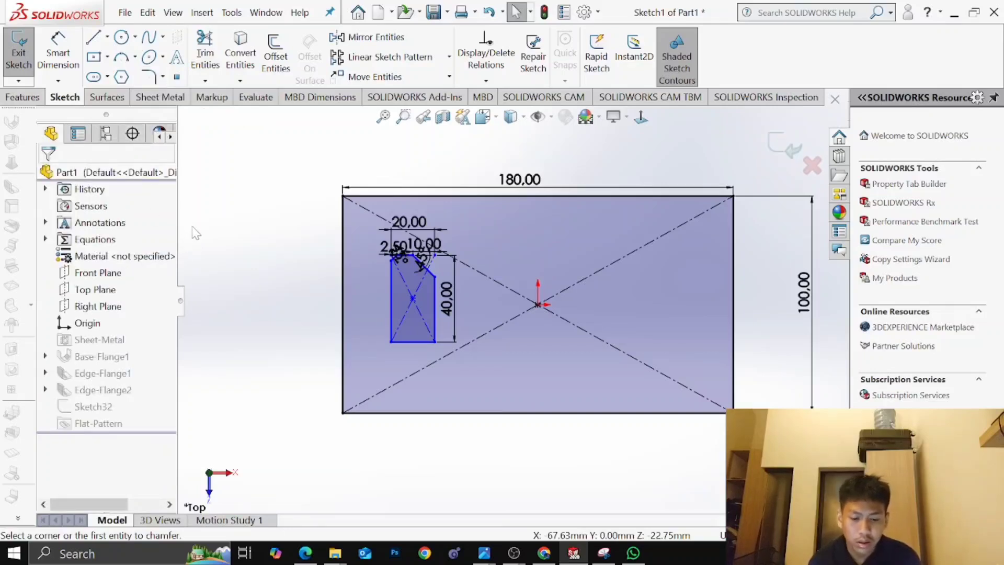
{"action": "key", "text": "ctrl+z"}
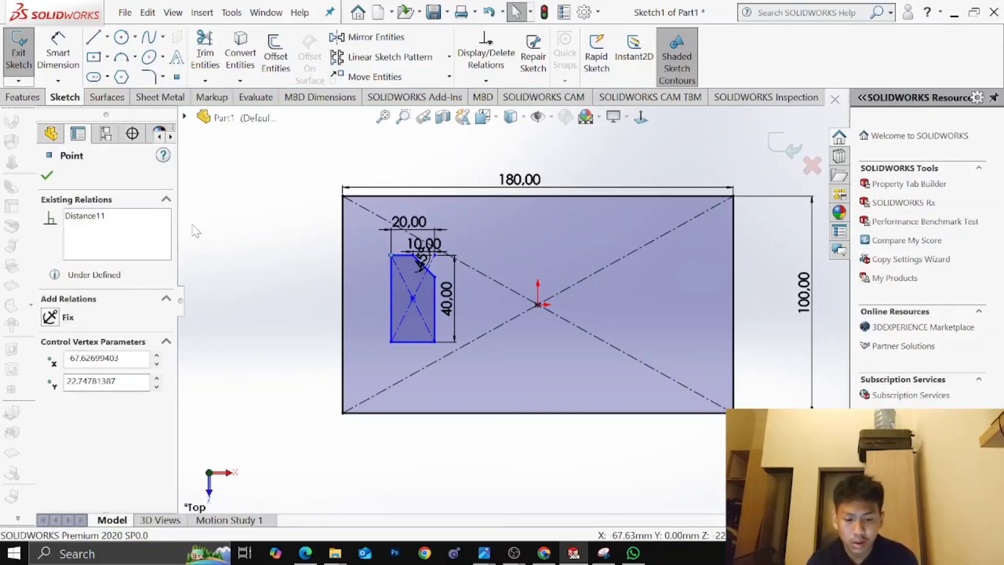
{"action": "key", "text": "ctrl+z"}
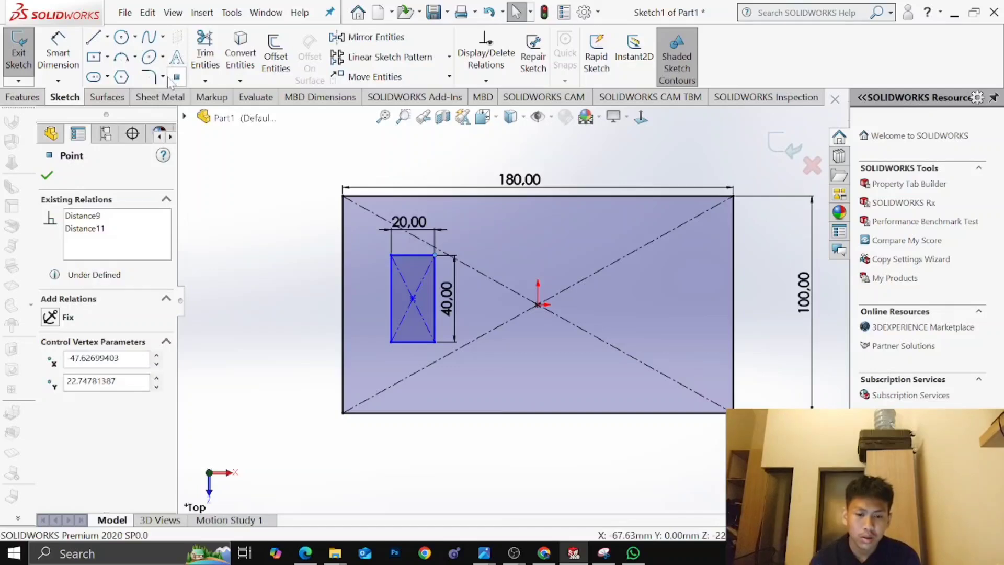
Try an equal-distance 2.5 mm sketch chamfer on the upper-right corner of the small rectangle
{"action": "left_click", "coordinate": [162, 77]}
{"action": "left_click", "coordinate": [162, 115]}
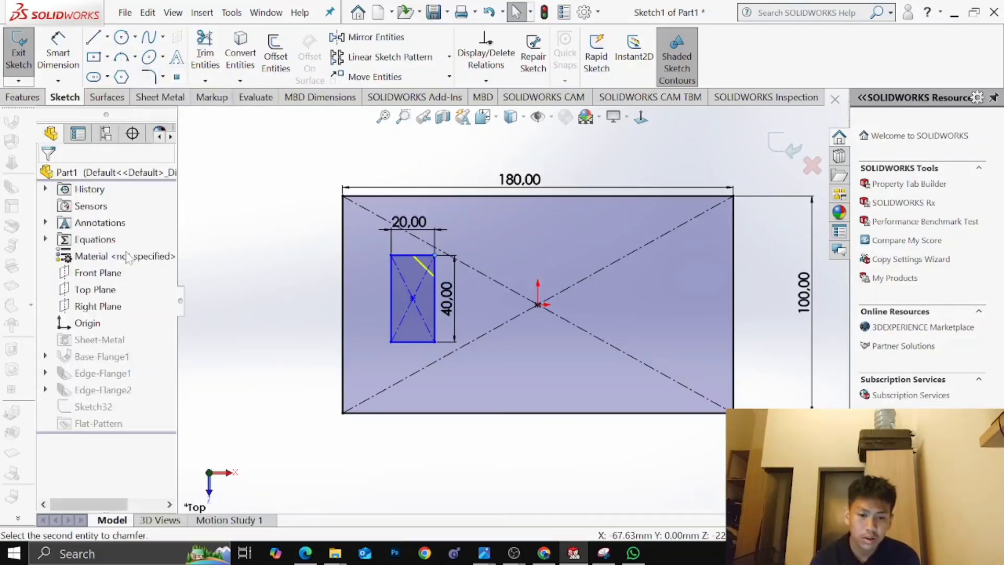
{"action": "type", "text": "2,5"}
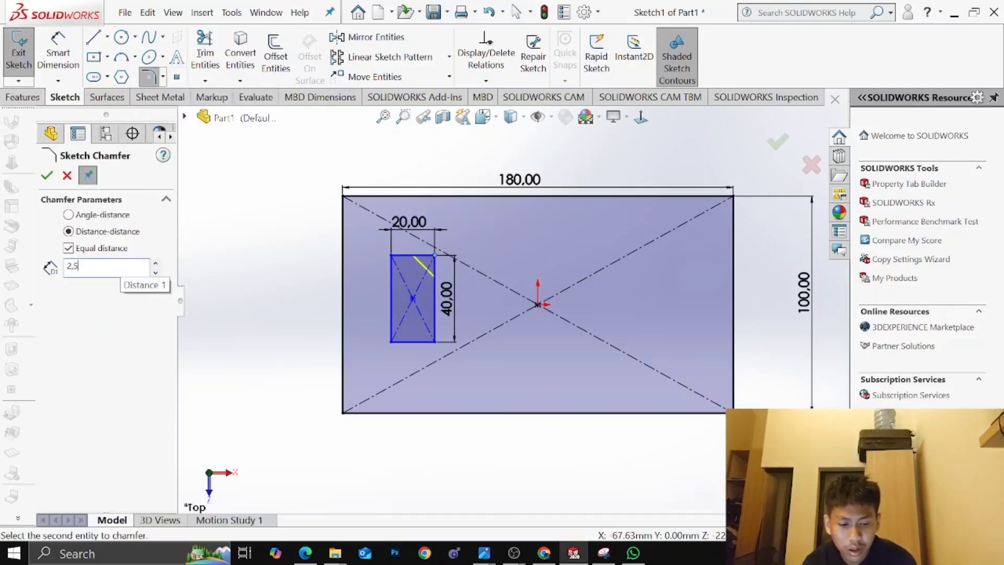
{"action": "key", "text": "Return"}
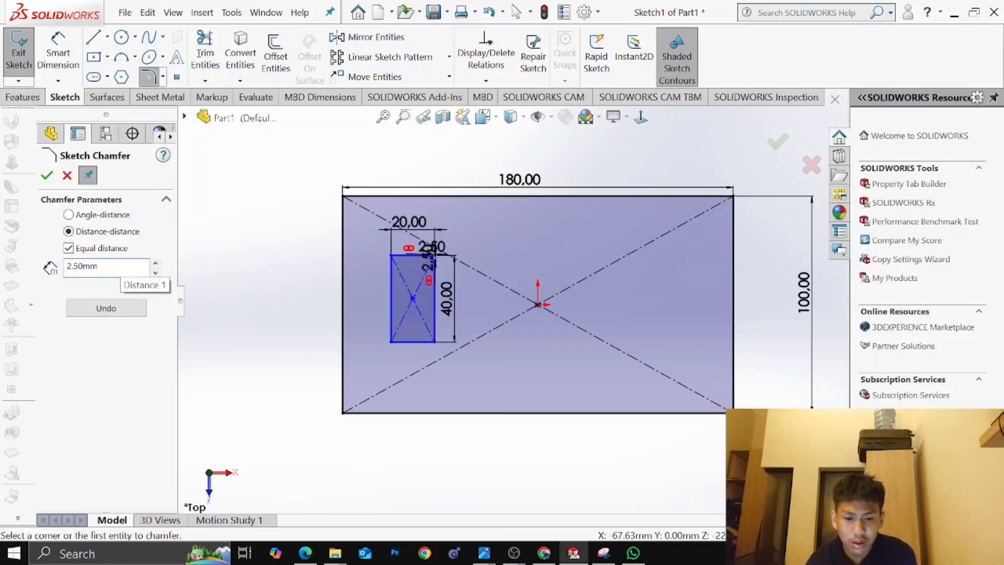
{"action": "left_click", "coordinate": [72, 216]}
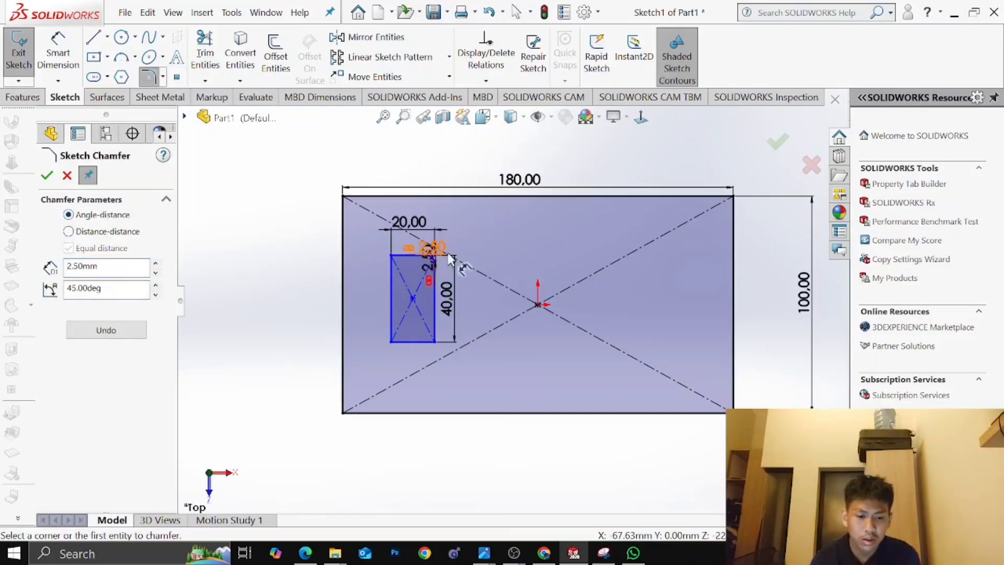
Delete the two linked 2.5 mm dimensions of the chamfer at the small rectangle's upper-right corner
{"action": "right_click", "coordinate": [424, 272]}
{"action": "left_click", "coordinate": [460, 317]}
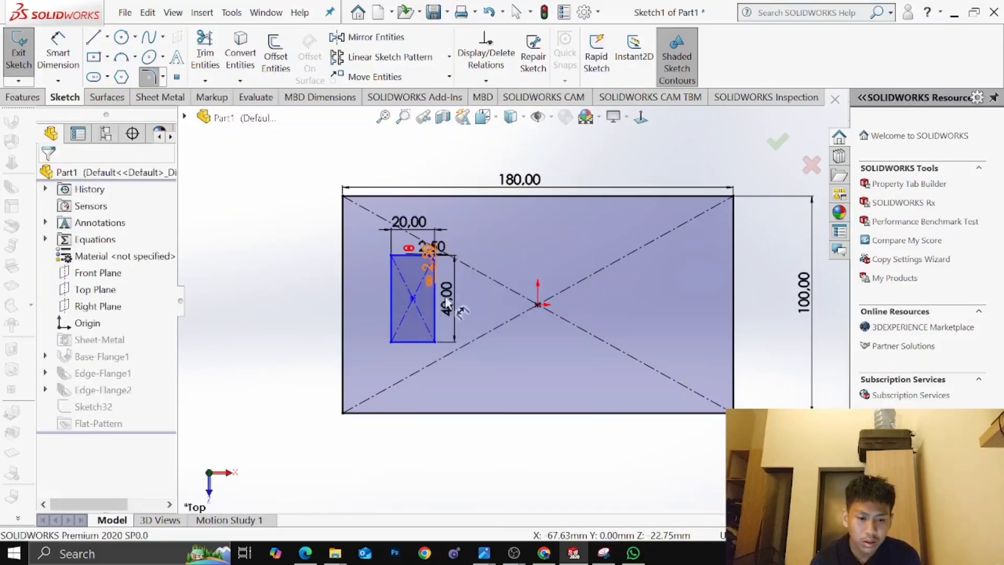
{"action": "left_click", "coordinate": [432, 284]}
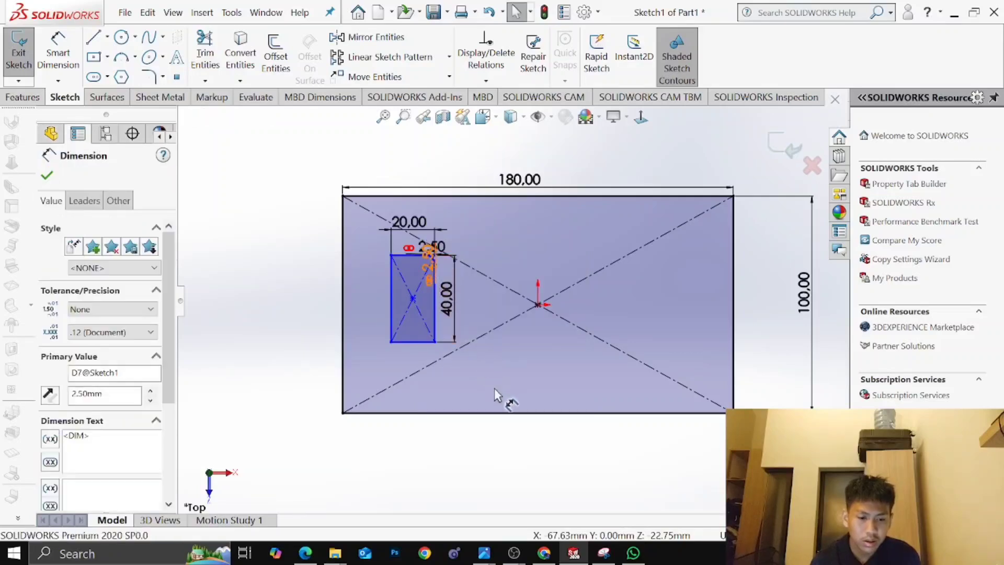
{"action": "right_click", "coordinate": [494, 390]}
{"action": "left_click", "coordinate": [491, 365]}
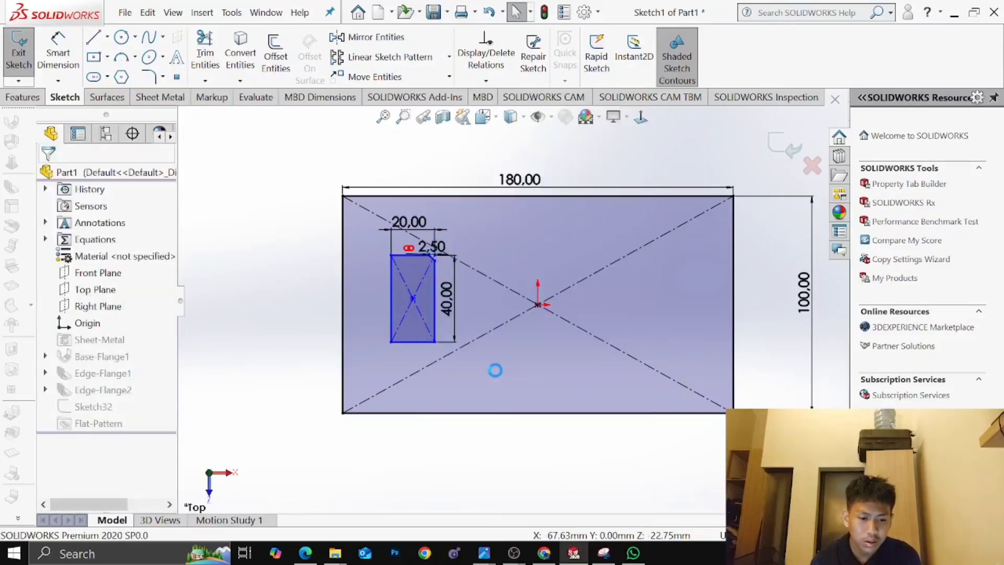
{"action": "right_click", "coordinate": [411, 247]}
{"action": "left_click", "coordinate": [460, 450]}
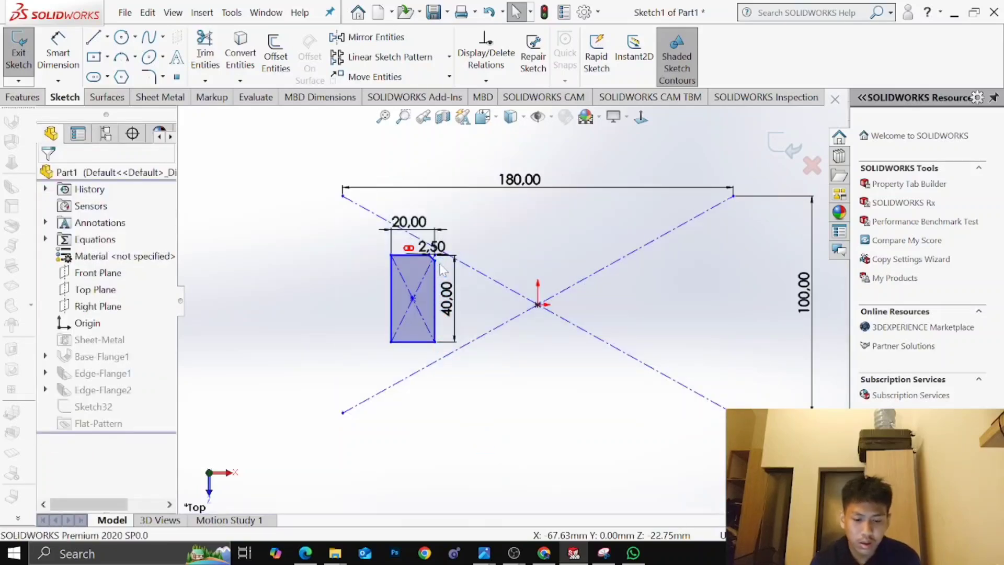
{"action": "scroll", "coordinate": [439, 263], "scroll_direction": "down", "scroll_amount": 3}
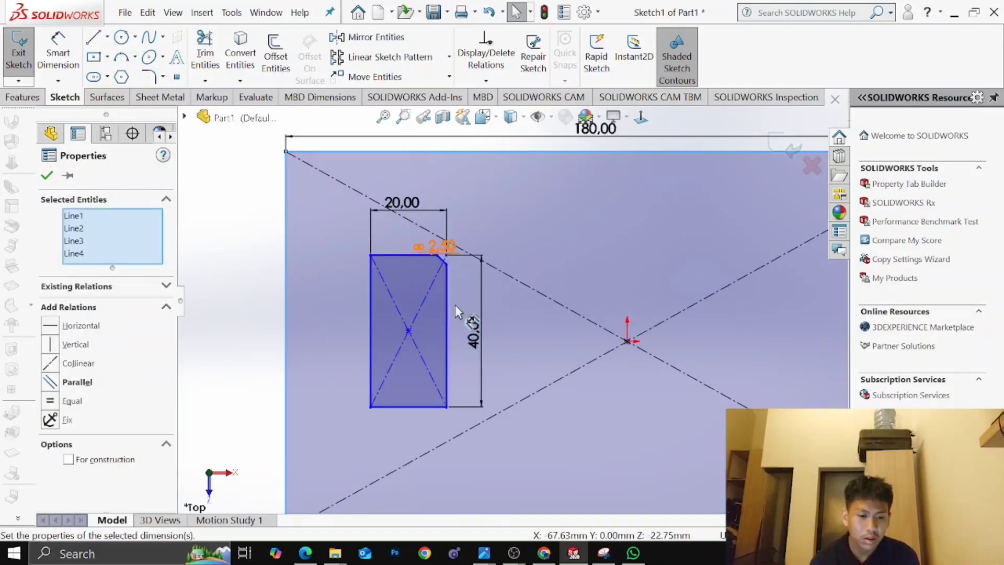
{"action": "left_click", "coordinate": [440, 246]}
{"action": "right_click", "coordinate": [440, 246]}
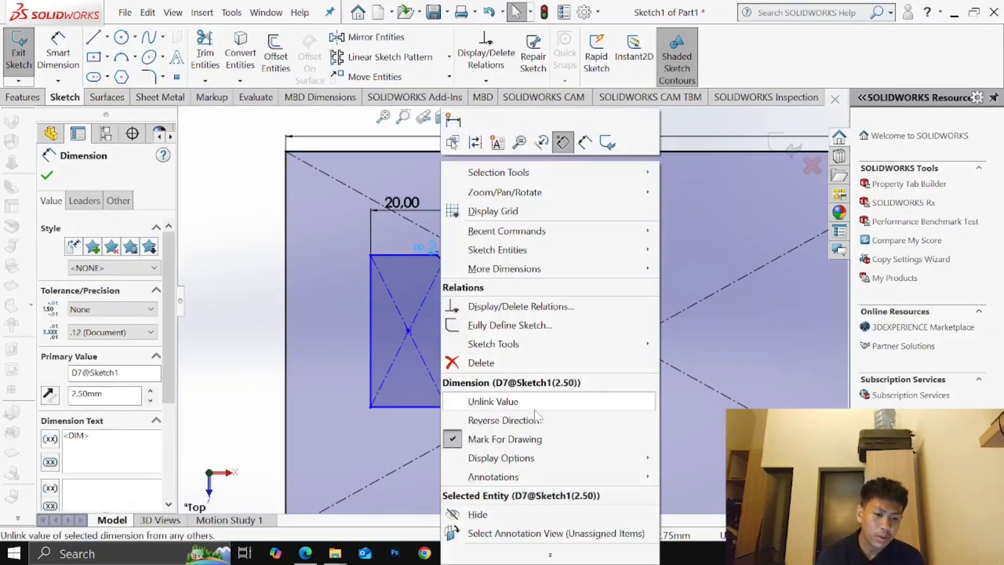
{"action": "left_click", "coordinate": [515, 362]}
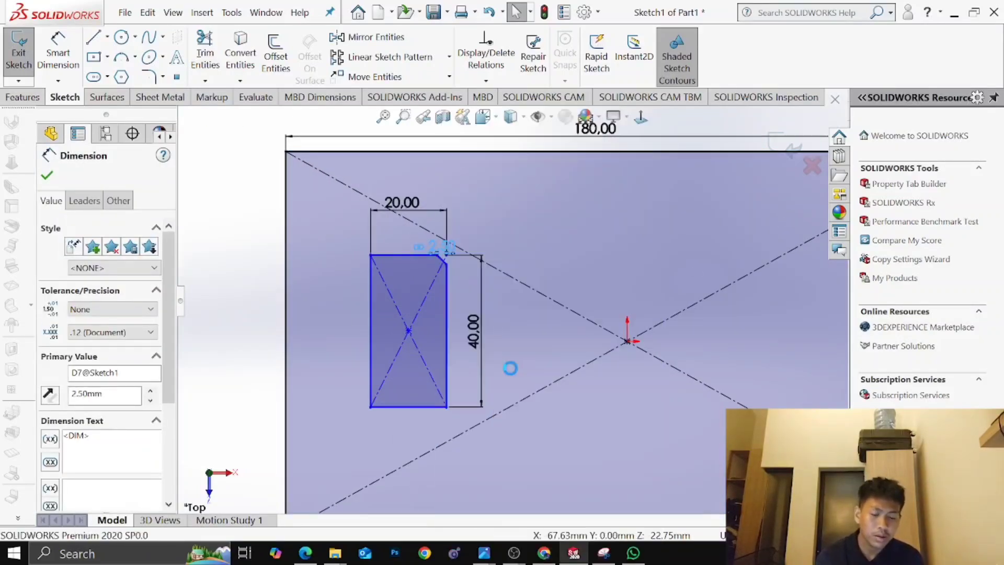
Undo the dimension deletion and the chamfer on the small rectangle's upper-right corner
{"action": "left_click", "coordinate": [448, 256]}
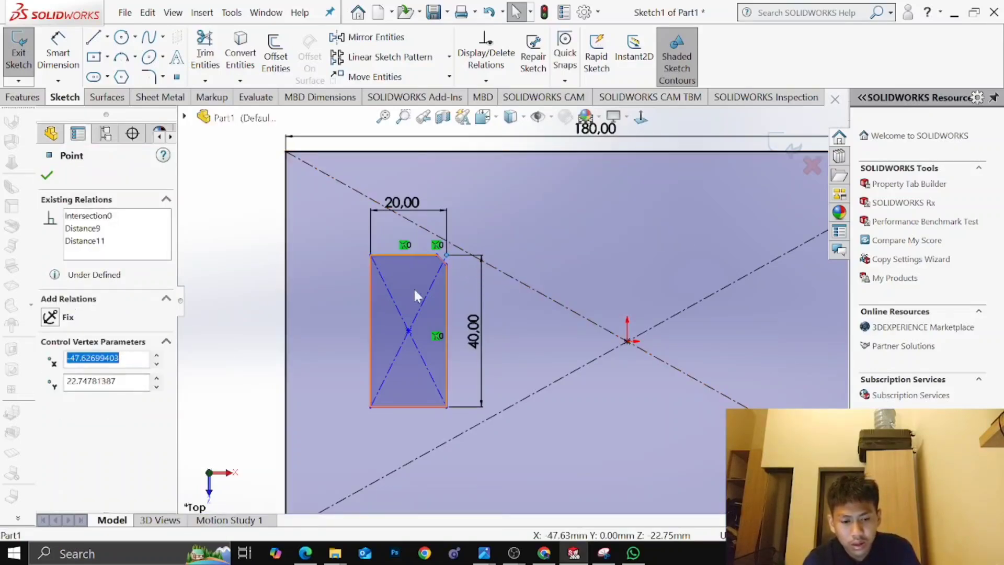
{"action": "left_click", "coordinate": [254, 302]}
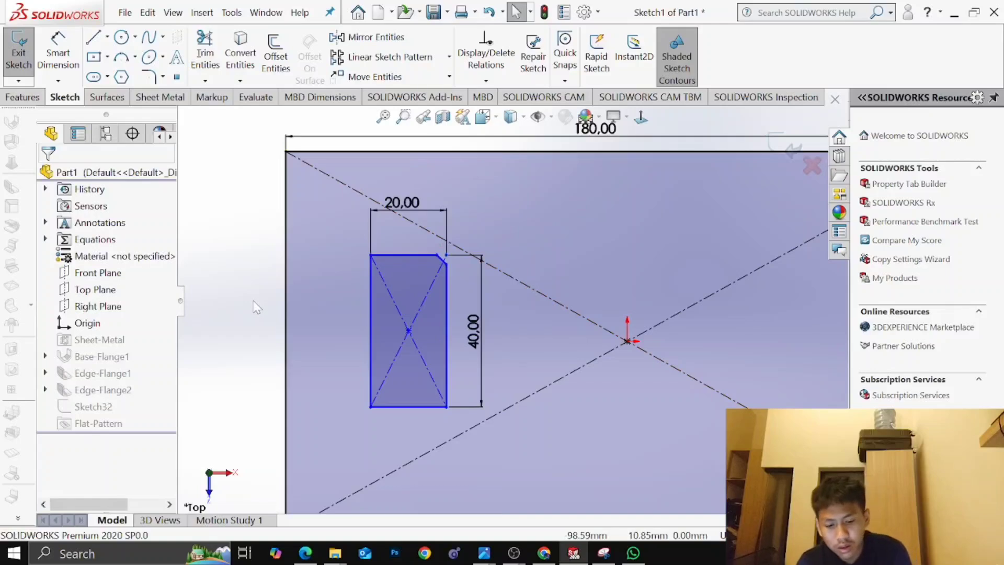
{"action": "key", "text": "ctrl+z"}
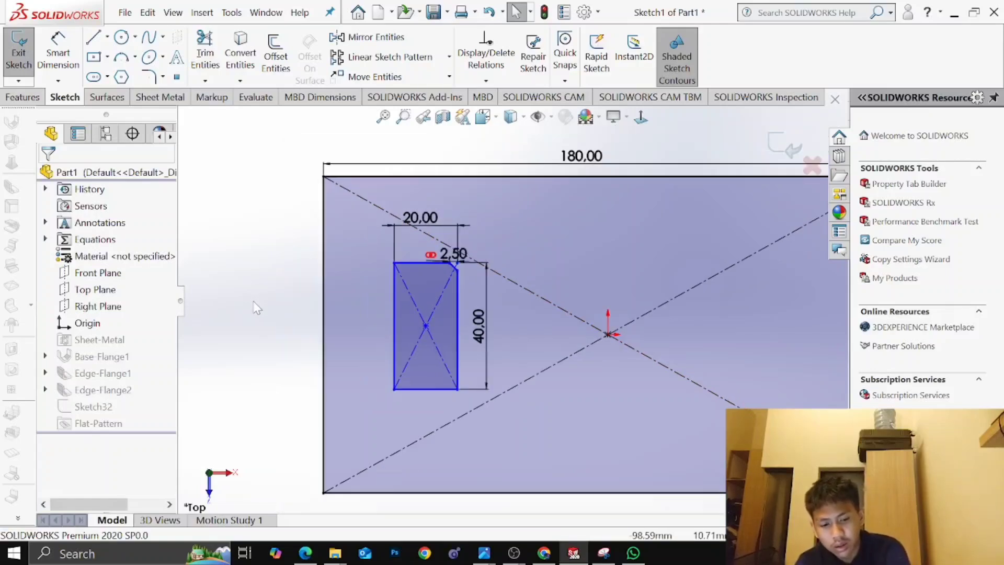
{"action": "key", "text": "ctrl+z"}
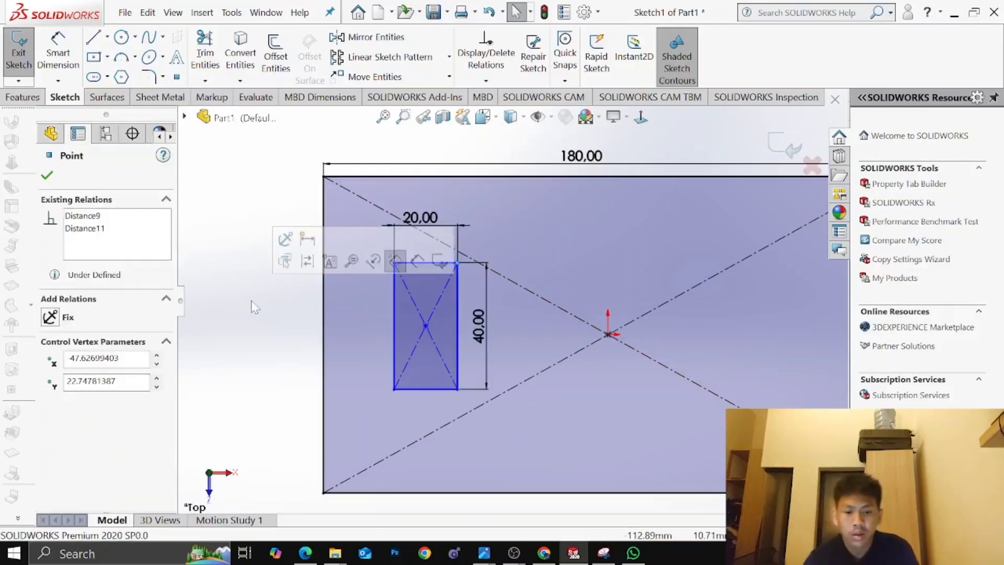
{"action": "left_click", "coordinate": [253, 301]}
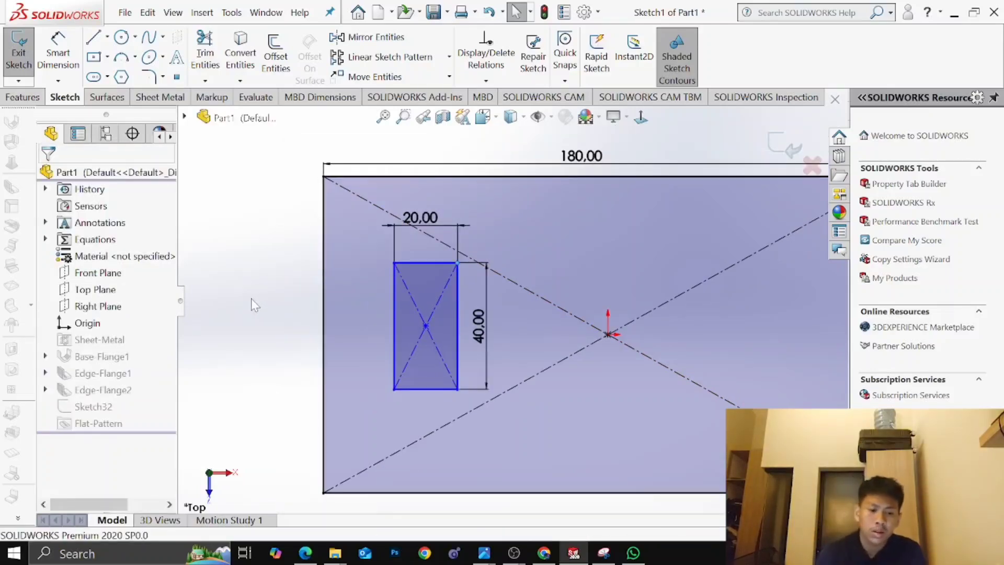
Chamfer all four corners of the small rectangle using angle-distance, with 2.5 mm and 45°
{"action": "left_click", "coordinate": [163, 77]}
{"action": "left_click", "coordinate": [191, 117]}
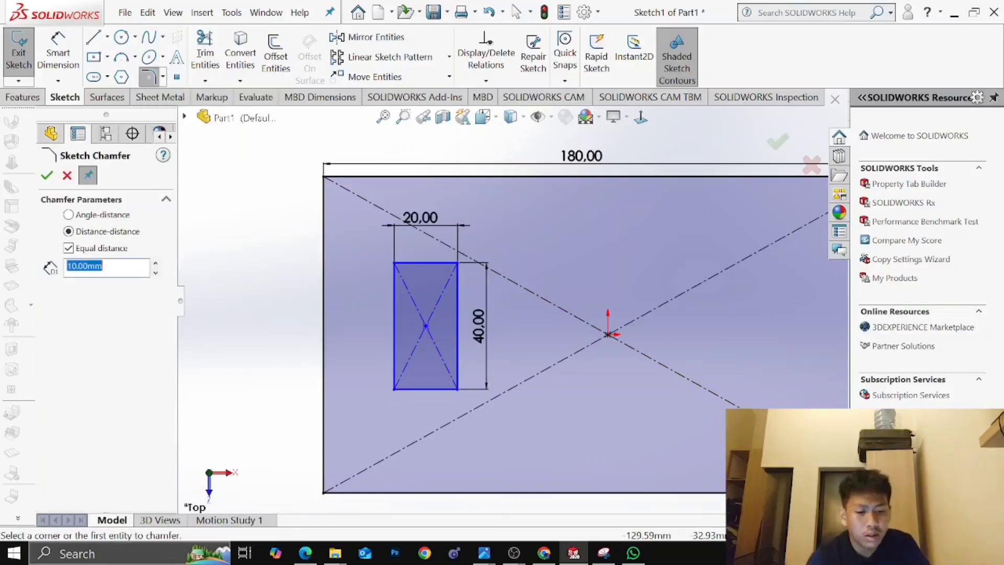
{"action": "left_click", "coordinate": [69, 215]}
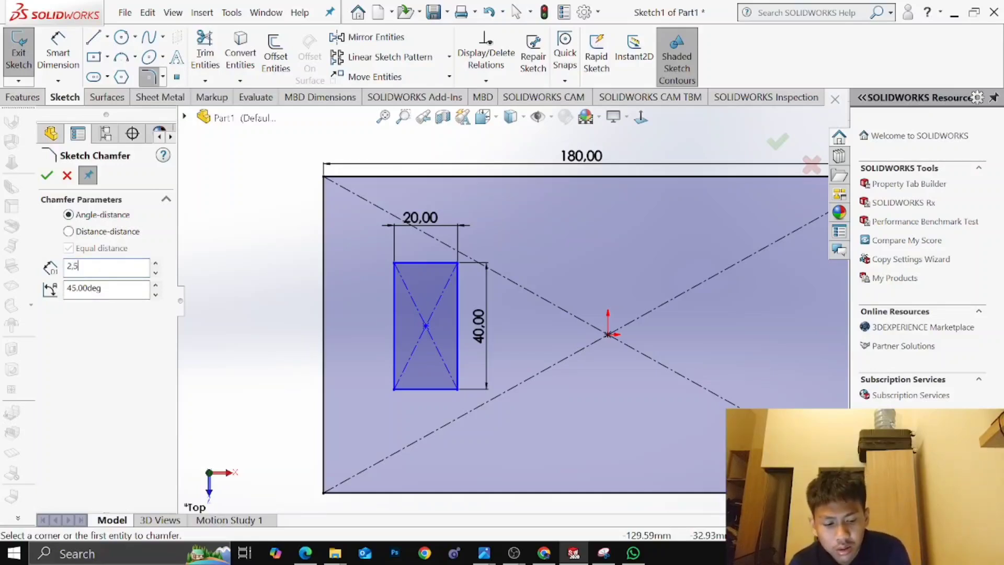
{"action": "left_click", "coordinate": [458, 264]}
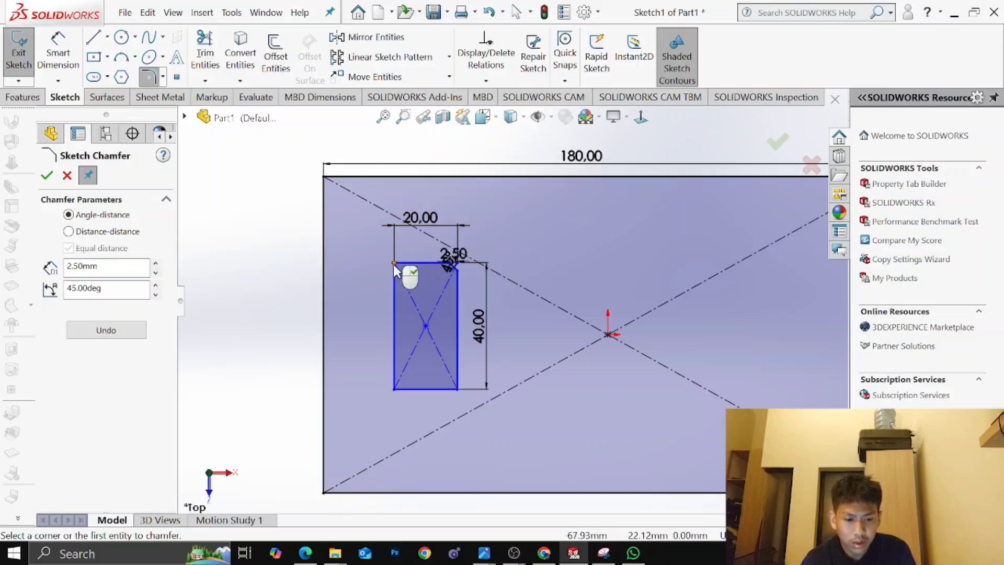
{"action": "left_click", "coordinate": [394, 264]}
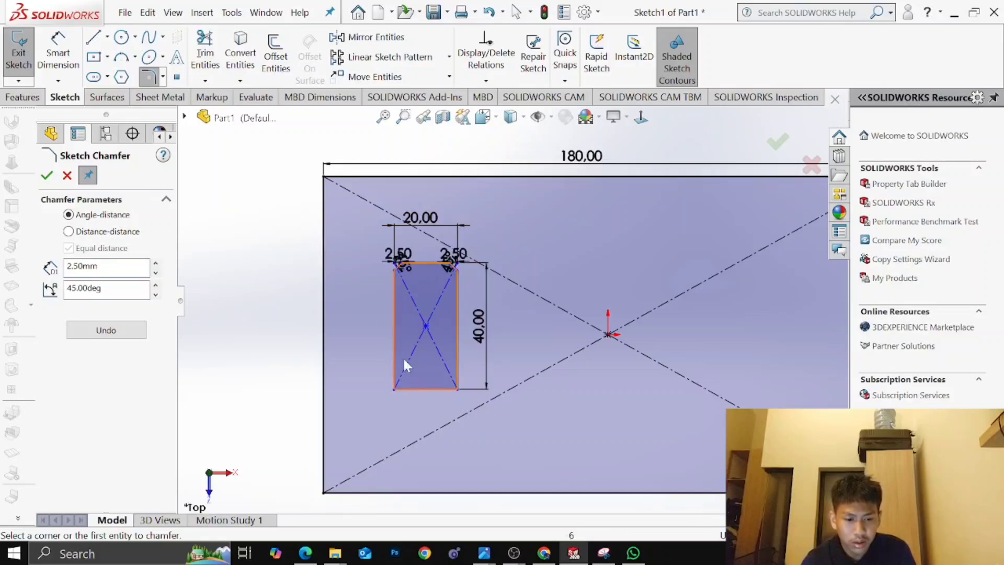
{"action": "left_click", "coordinate": [394, 389]}
{"action": "left_click", "coordinate": [458, 389]}
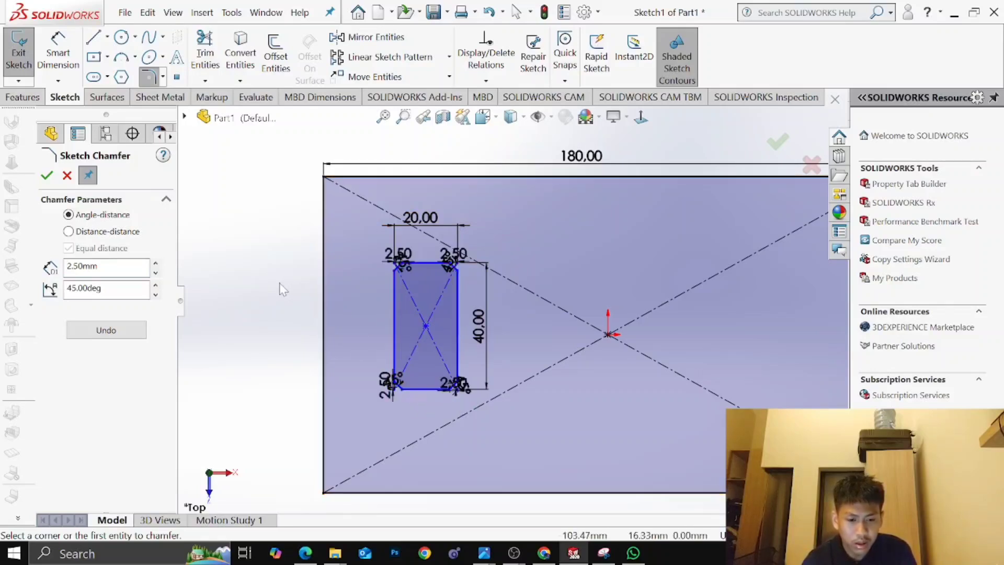
{"action": "left_click", "coordinate": [47, 177]}
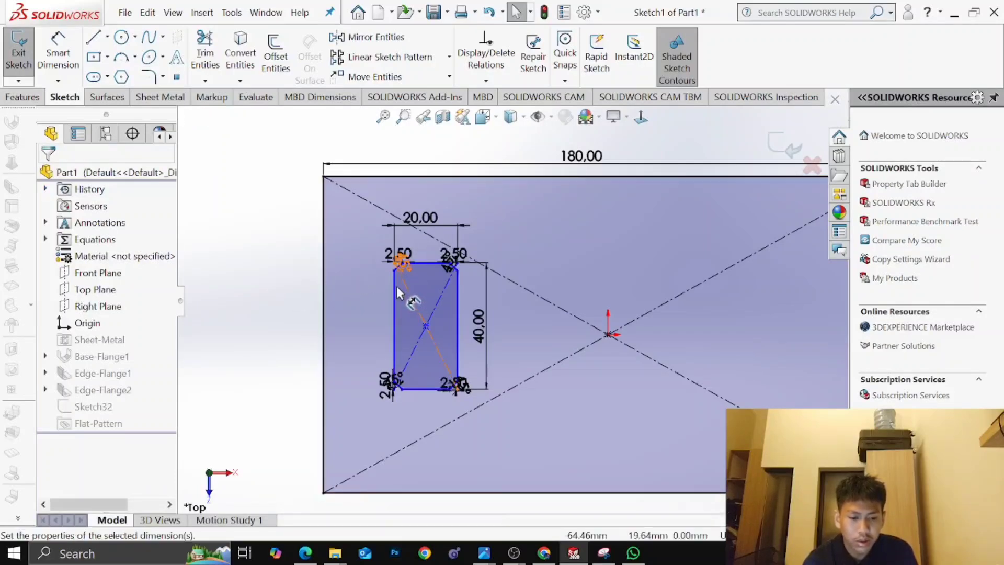
Delete the 45° angle dimensions from the small rectangle's upper-left, upper-right and lower-left chamfers
{"action": "left_click", "coordinate": [409, 295]}
{"action": "right_click", "coordinate": [409, 295]}
{"action": "left_click", "coordinate": [445, 344]}
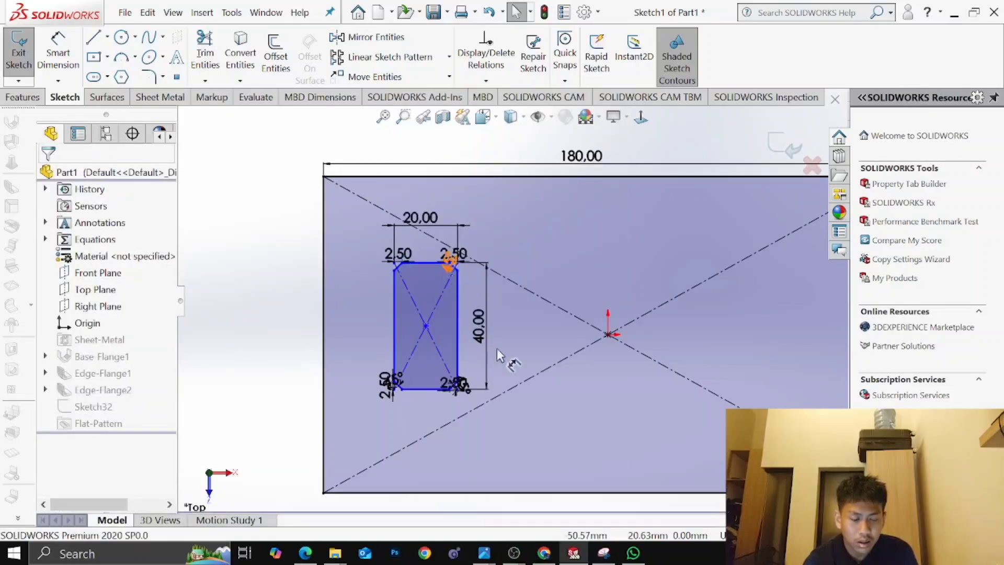
{"action": "left_click", "coordinate": [504, 376]}
{"action": "right_click", "coordinate": [504, 377]}
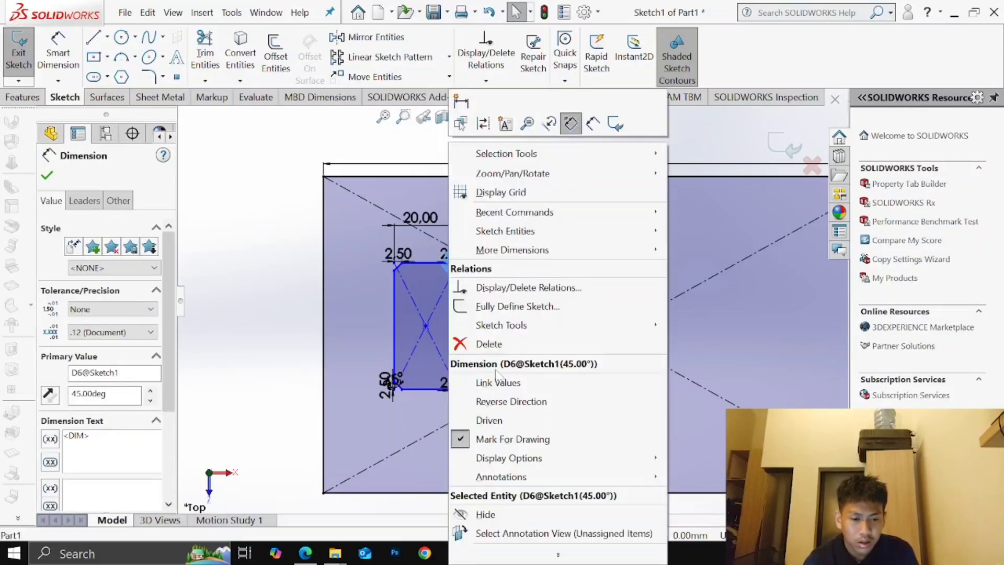
{"action": "left_click", "coordinate": [489, 344]}
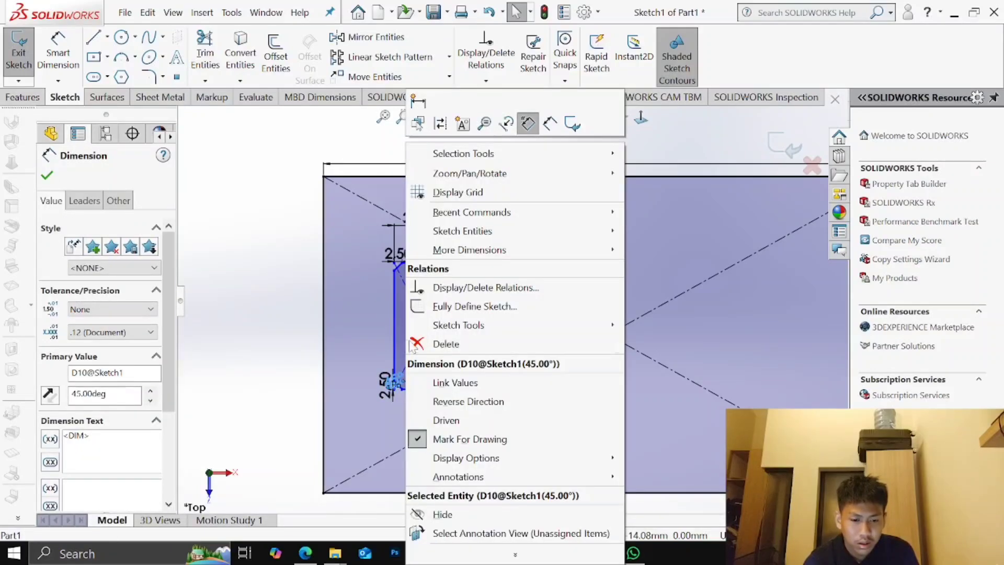
{"action": "left_click", "coordinate": [415, 346]}
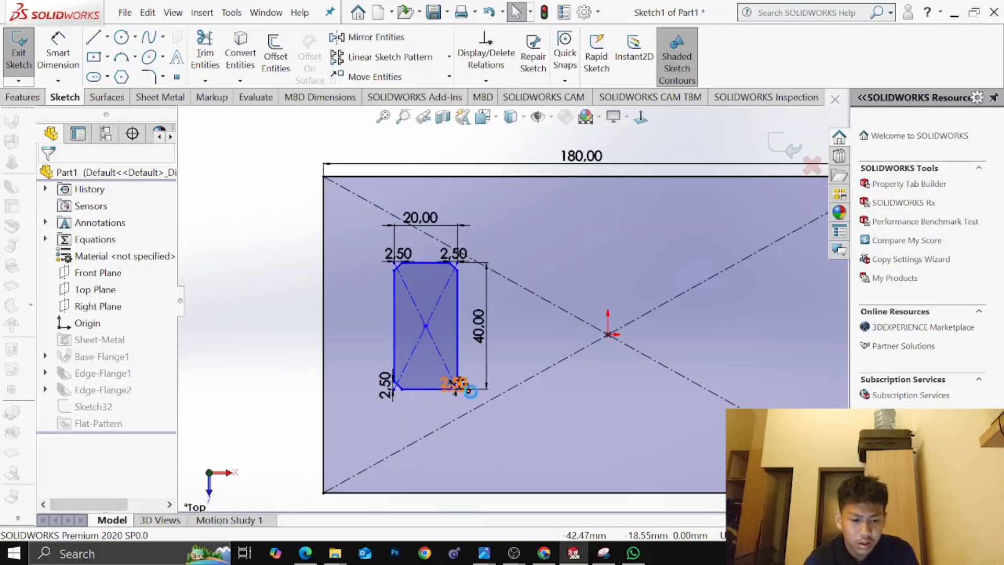
Delete the 45° angle dimension from the small rectangle's lower-right chamfer
{"action": "scroll", "coordinate": [474, 394], "scroll_direction": "down", "scroll_amount": 2}
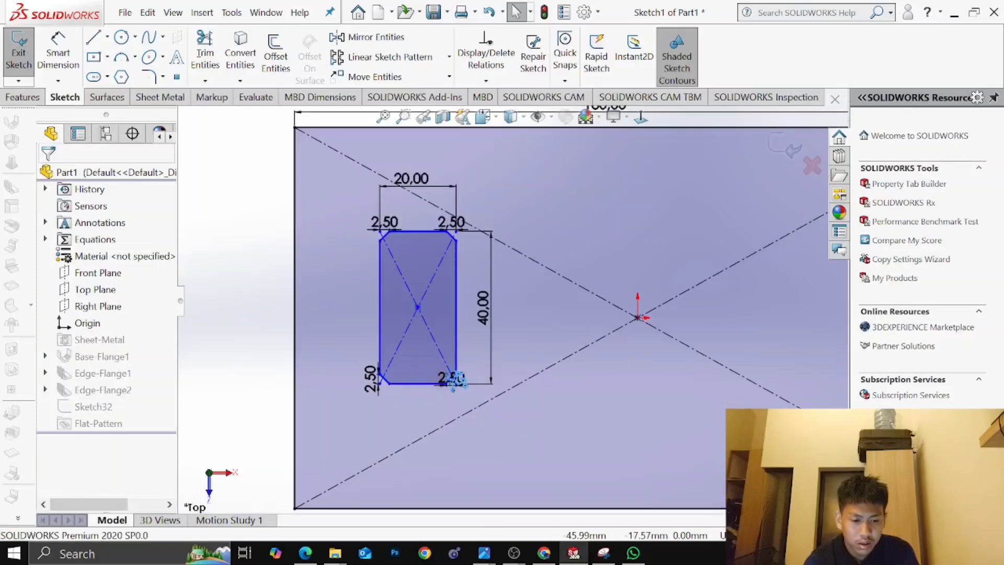
{"action": "left_click", "coordinate": [455, 380]}
{"action": "right_click", "coordinate": [460, 381]}
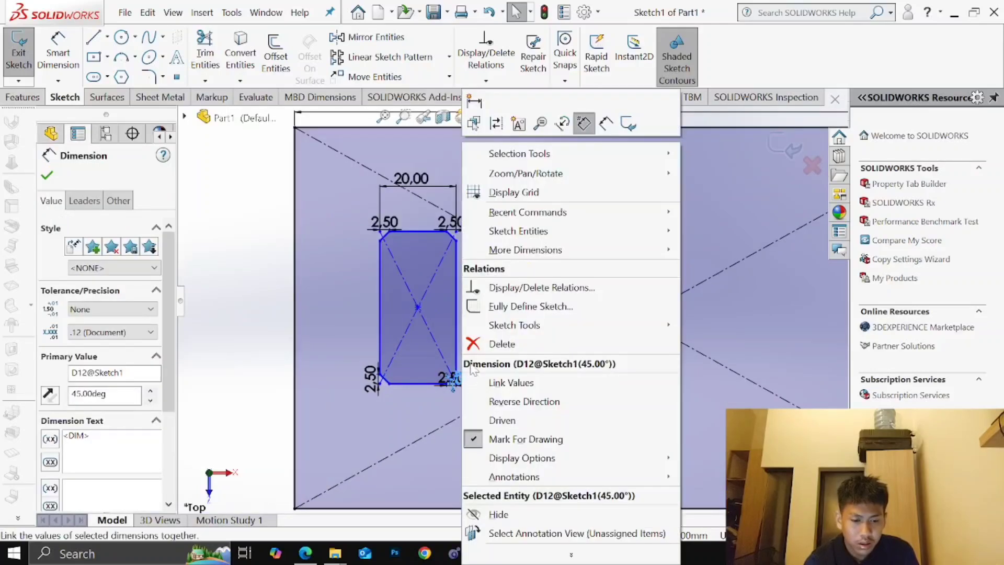
{"action": "left_click", "coordinate": [479, 346]}
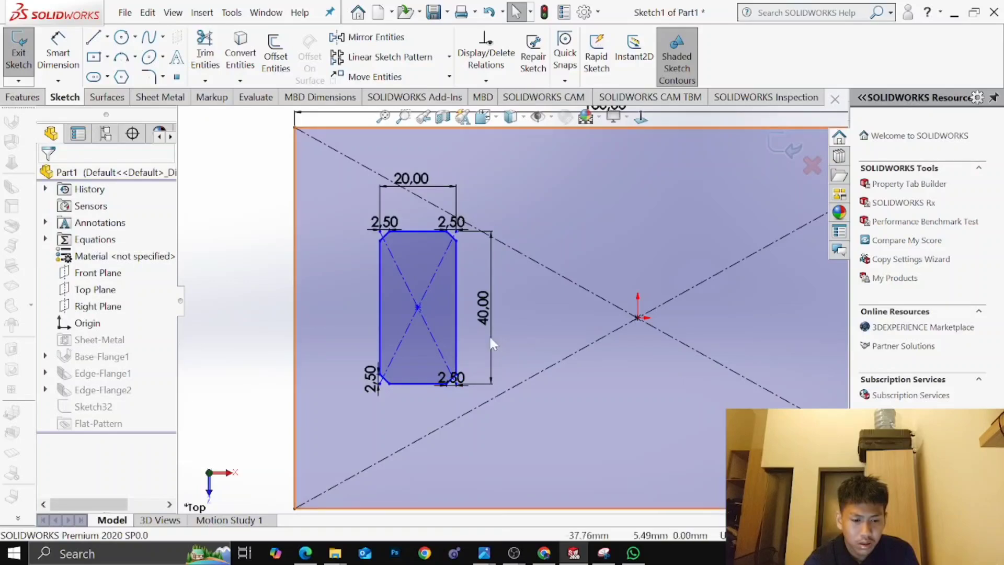
{"action": "right_click_drag", "start_coordinate": [247, 272], "coordinate": [260, 214]}
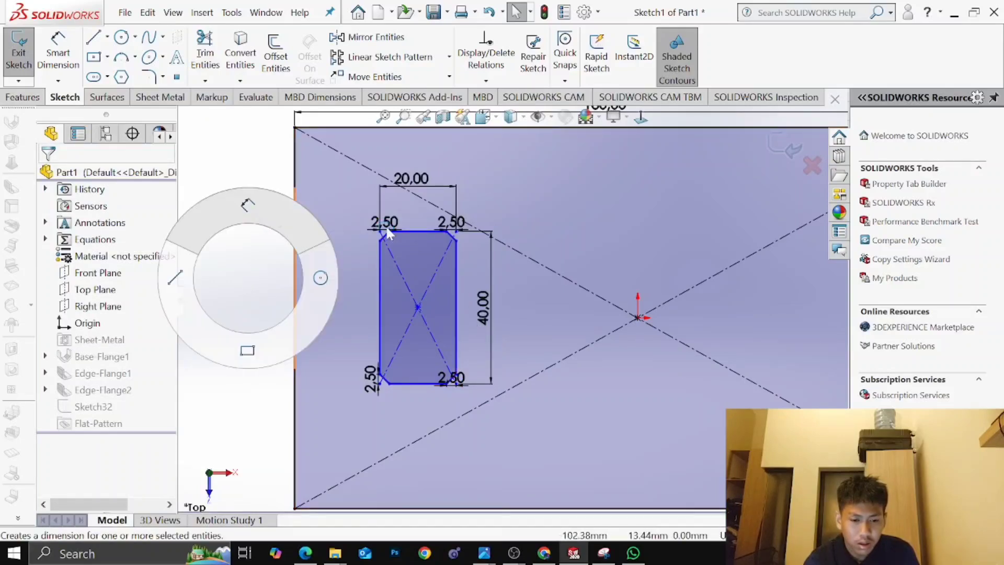
{"action": "left_click", "coordinate": [417, 231]}
{"action": "left_click", "coordinate": [416, 218]}
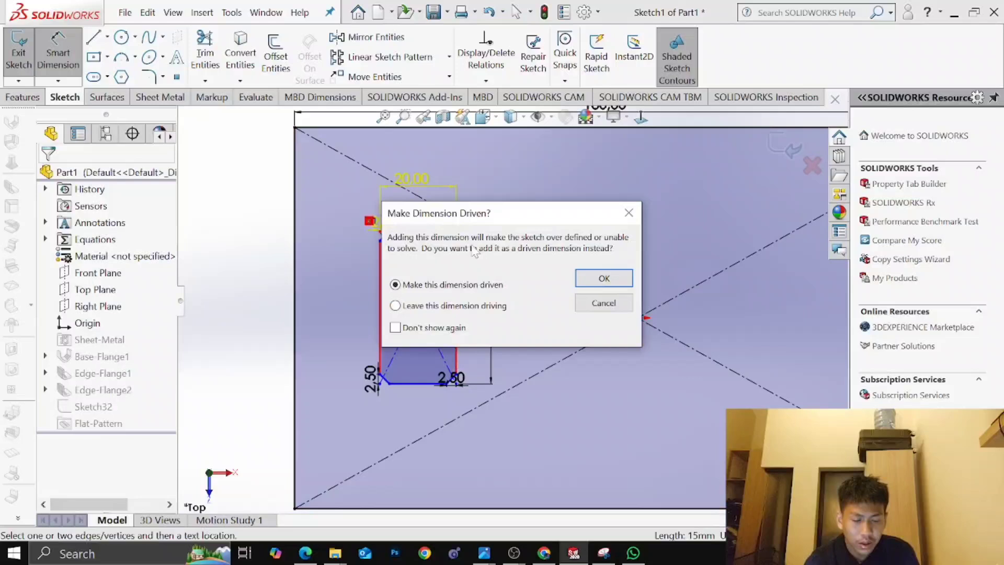
{"action": "left_click", "coordinate": [629, 213]}
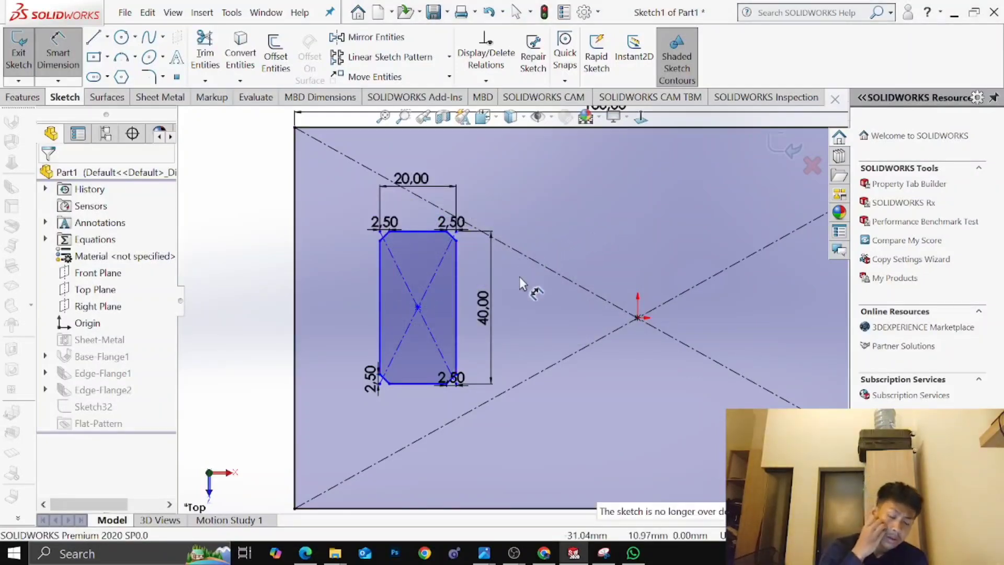
Dimension the small rectangle's right vertical edge between its chamfers at 30 mm
{"action": "left_click", "coordinate": [457, 338]}
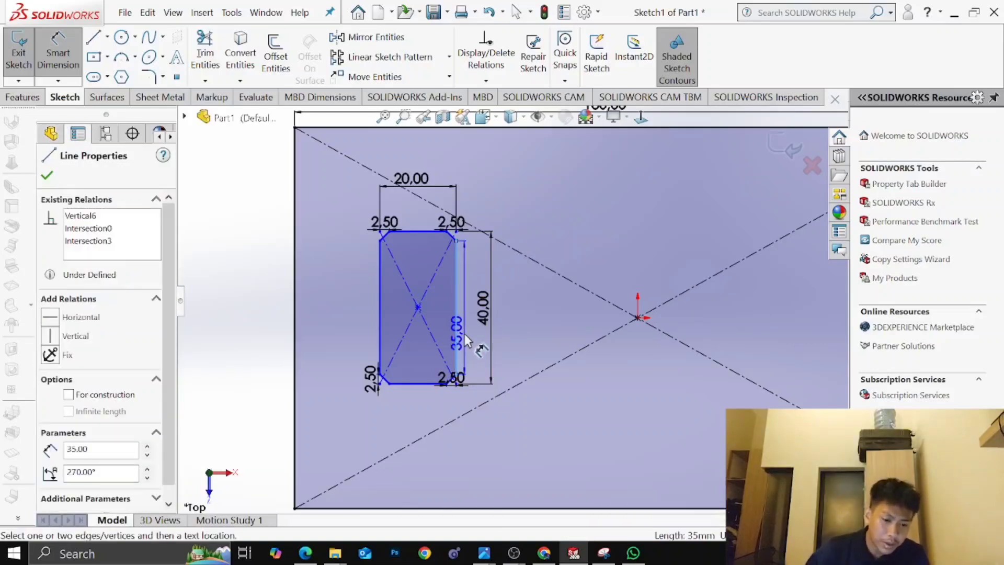
{"action": "left_click", "coordinate": [472, 337]}
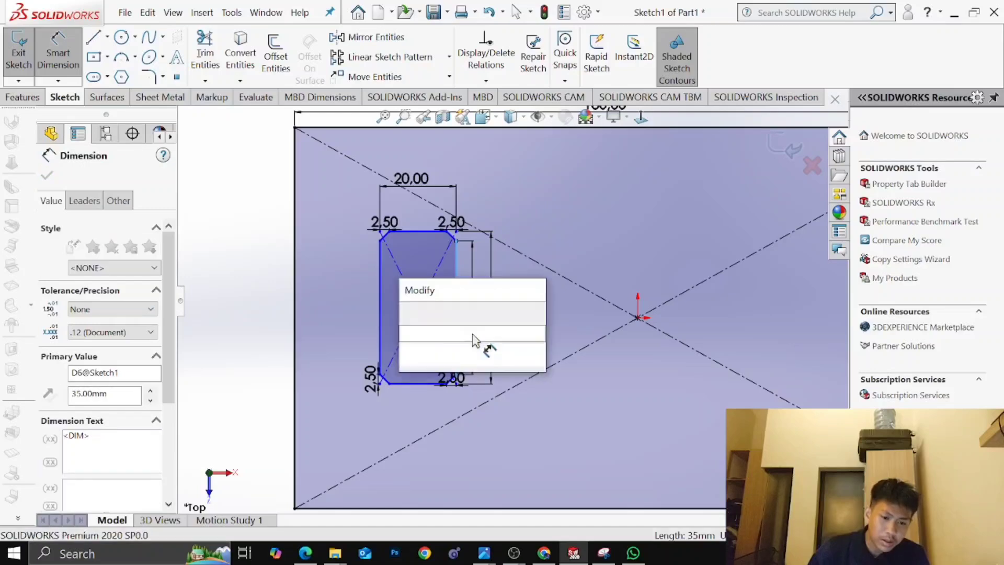
{"action": "type", "text": "3"}
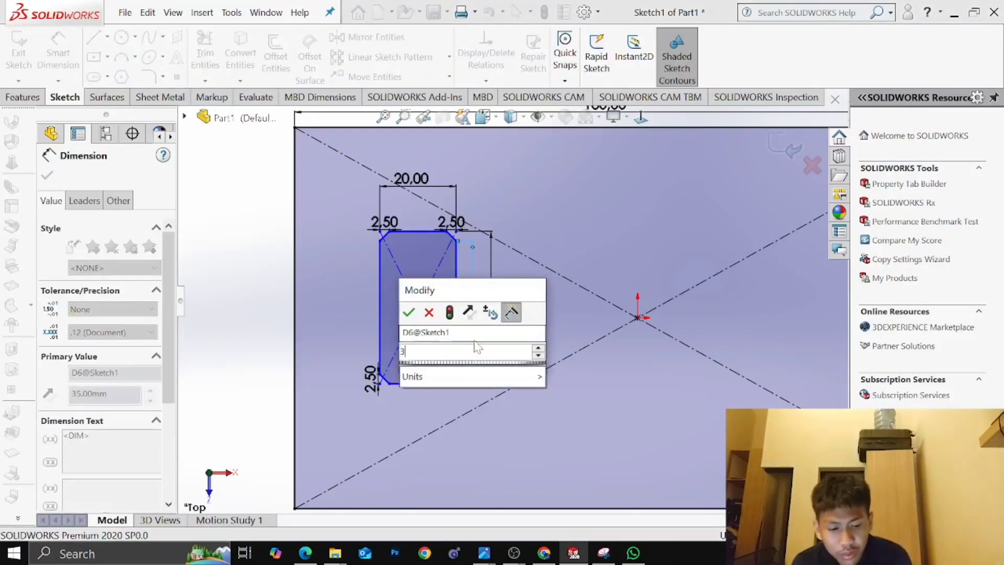
{"action": "key", "text": "BackSpace"}
{"action": "type", "text": "40"}
{"action": "key", "text": "Return"}
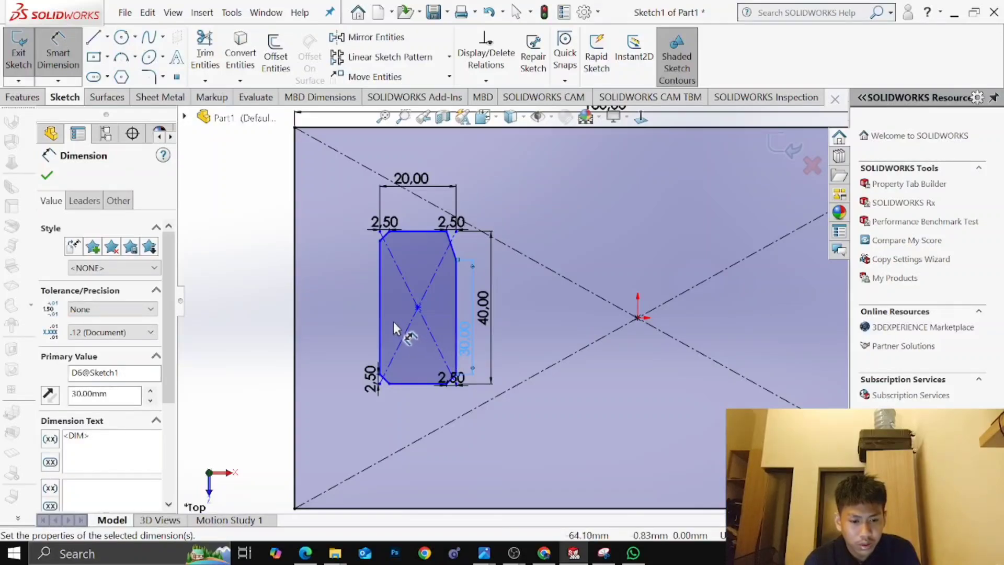
Dimension the small rectangle's left vertical edge between its chamfers at 30 mm
{"action": "left_click", "coordinate": [349, 310]}
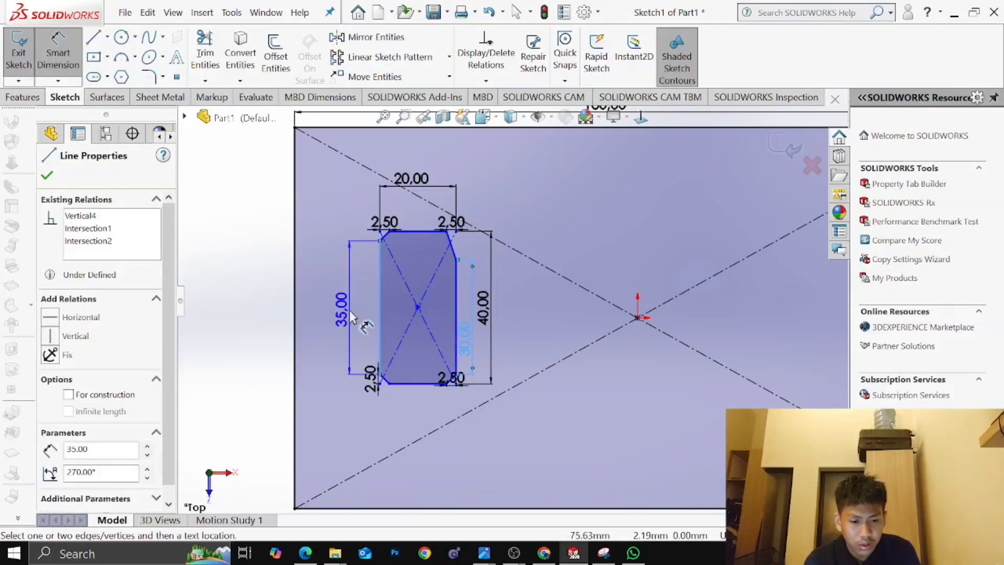
{"action": "left_click", "coordinate": [350, 310]}
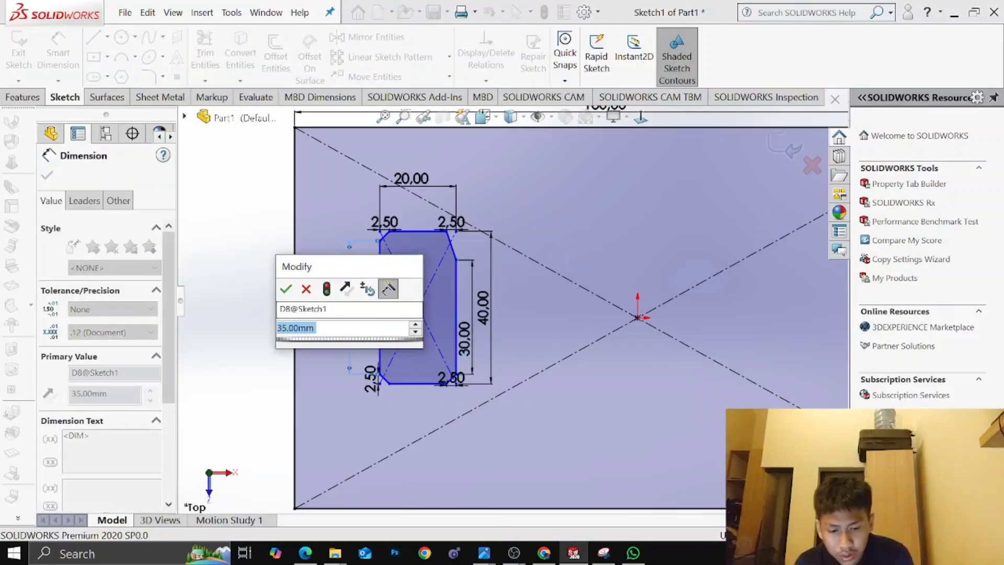
{"action": "type", "text": "30"}
{"action": "key", "text": "Return"}
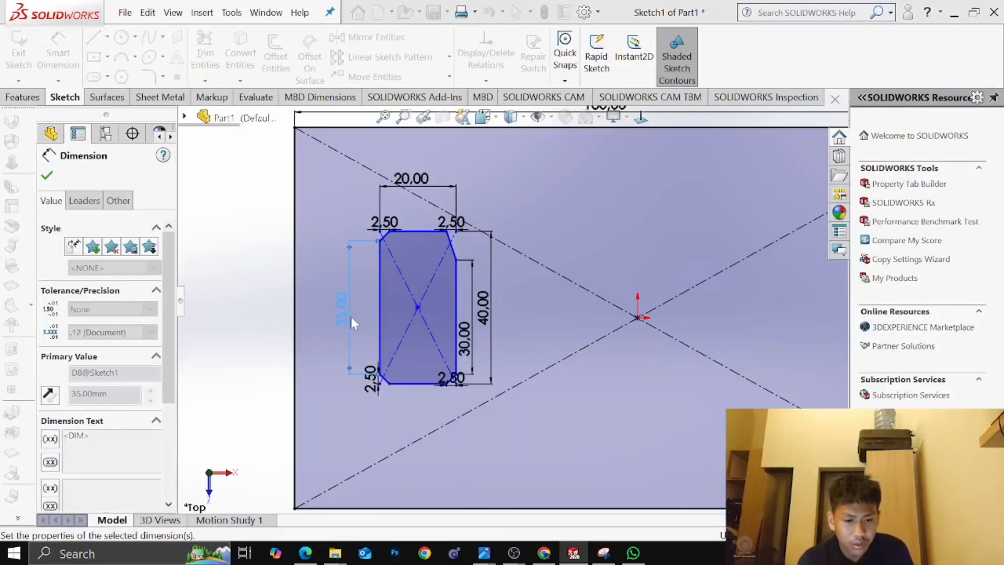
Delete the 2.5 mm chamfer dimensions at all four corners of the small rectangle
{"action": "right_click", "coordinate": [369, 375]}
{"action": "left_click", "coordinate": [392, 432]}
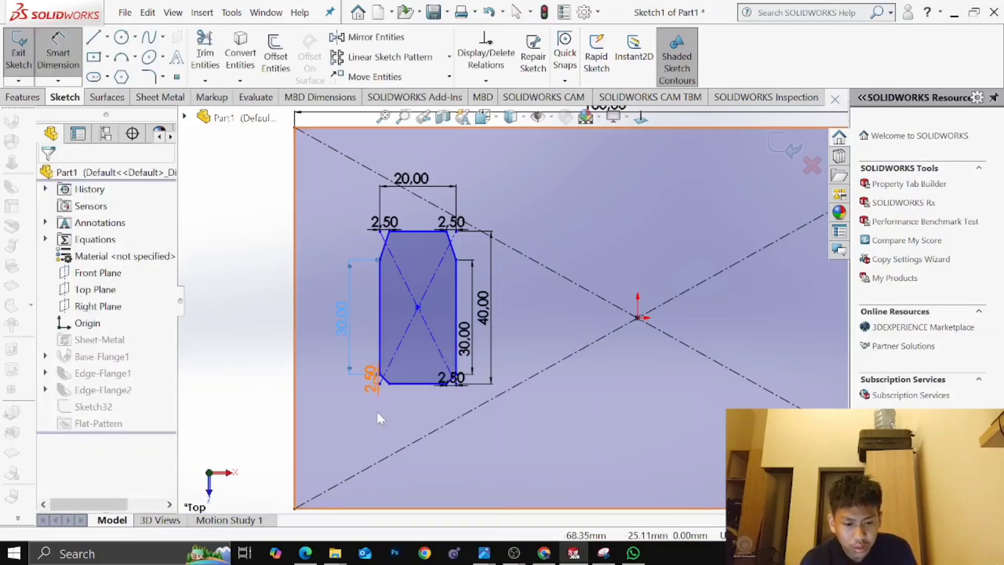
{"action": "left_click", "coordinate": [375, 389]}
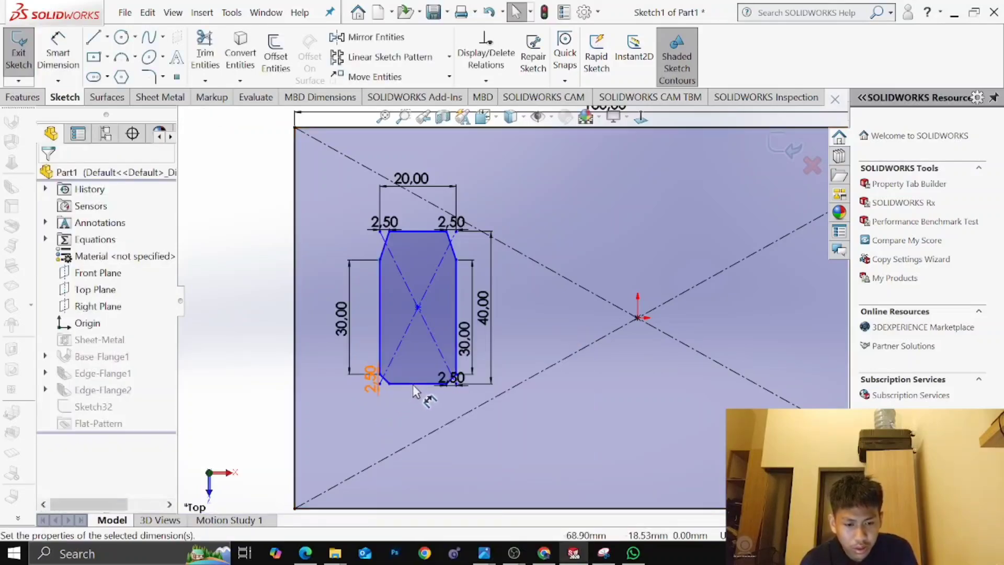
{"action": "right_click", "coordinate": [413, 384]}
{"action": "left_click", "coordinate": [415, 344]}
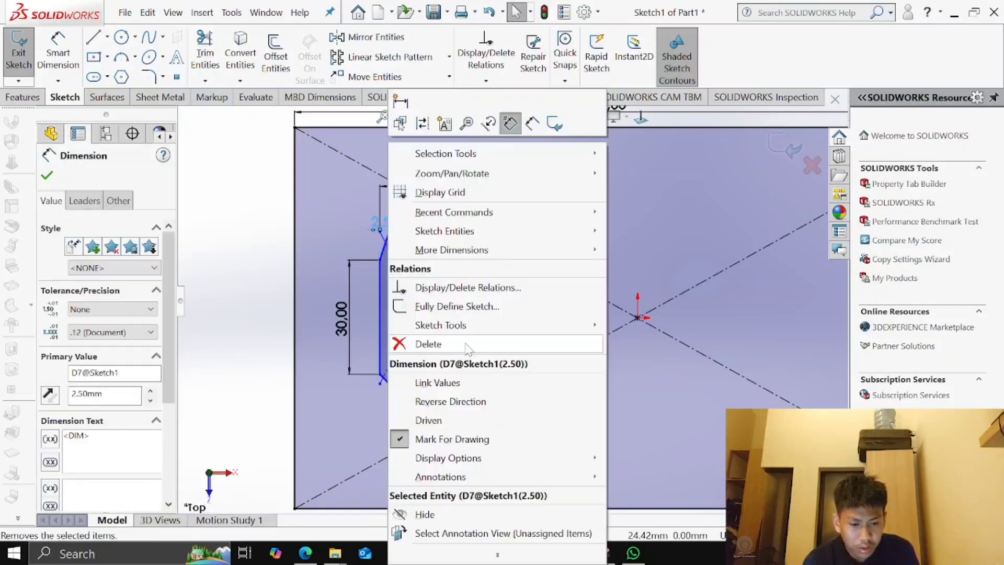
{"action": "left_click", "coordinate": [454, 345]}
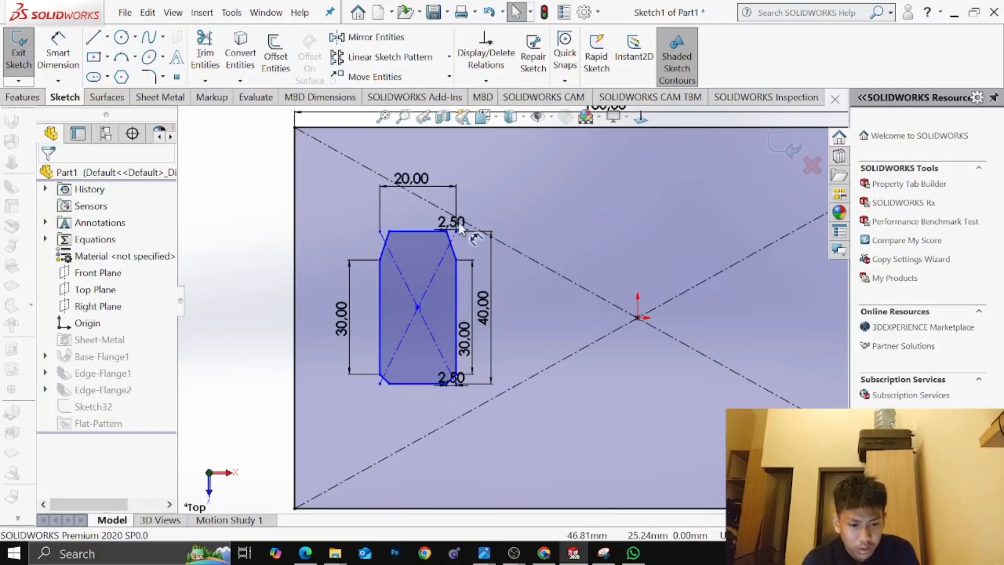
{"action": "right_click", "coordinate": [499, 304]}
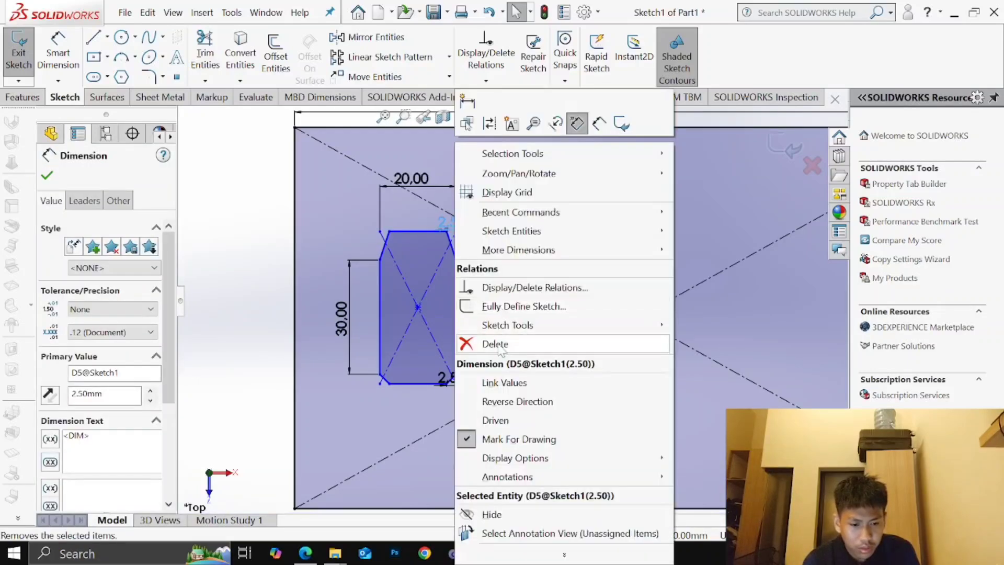
{"action": "left_click", "coordinate": [496, 344]}
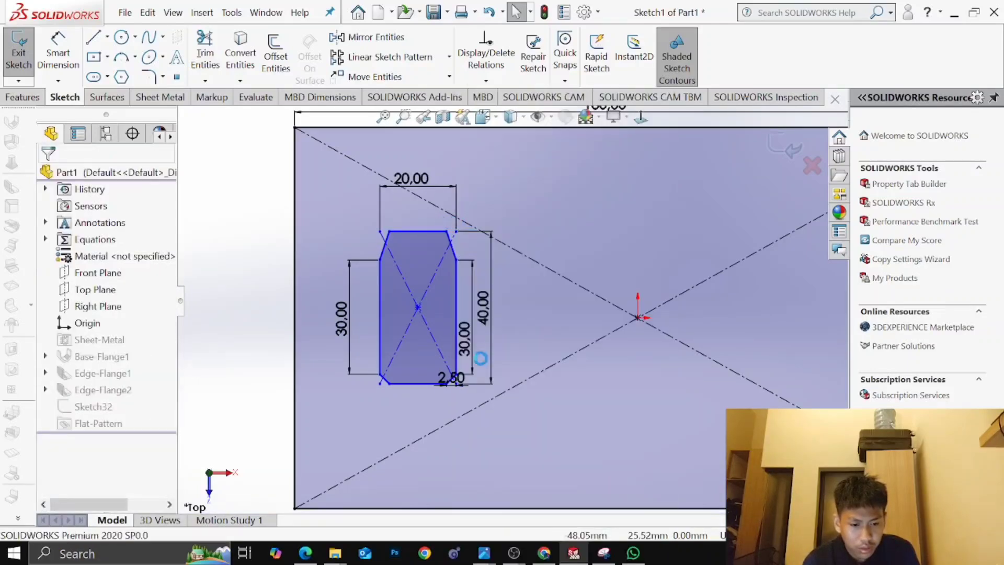
{"action": "right_click", "coordinate": [475, 388]}
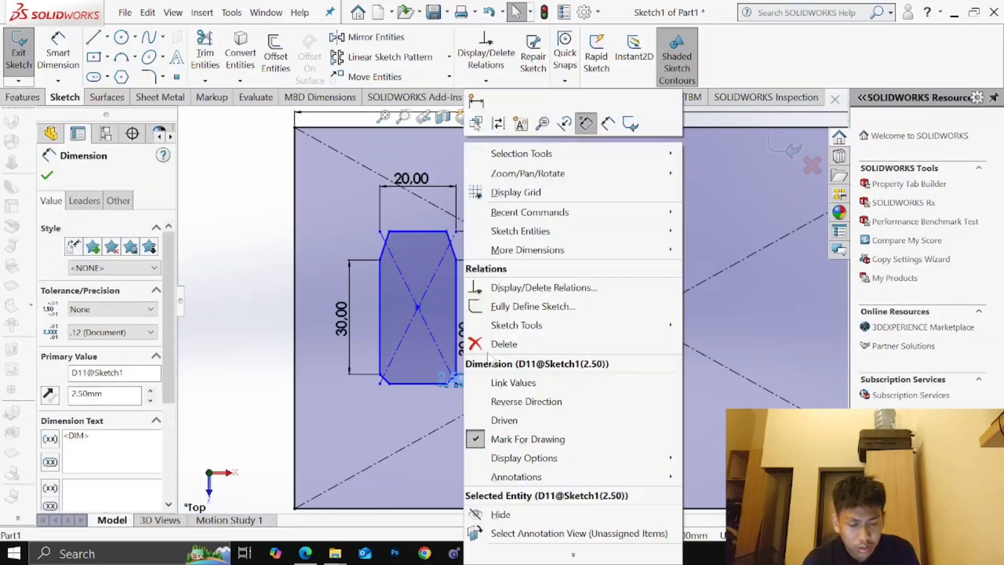
{"action": "left_click", "coordinate": [504, 344]}
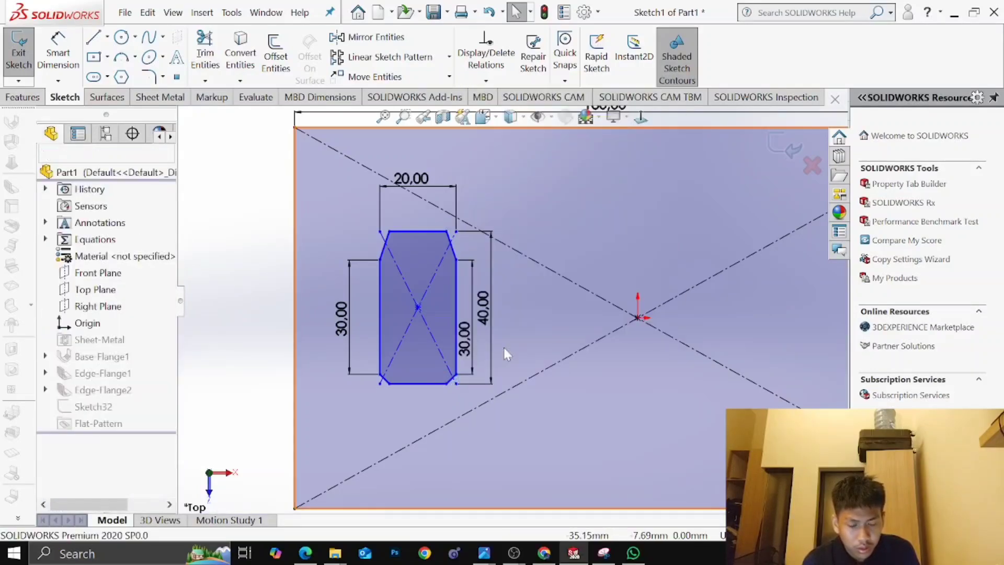
Dimension the small rectangle's upper and lower horizontal edges between the chamfers at 15 mm each
{"action": "left_click", "coordinate": [57, 53]}
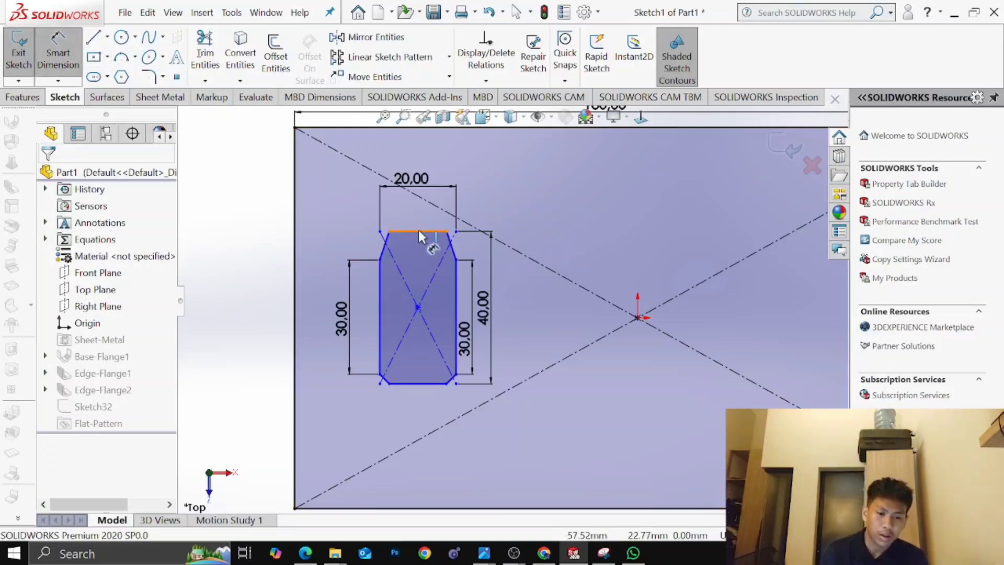
{"action": "left_click", "coordinate": [418, 212]}
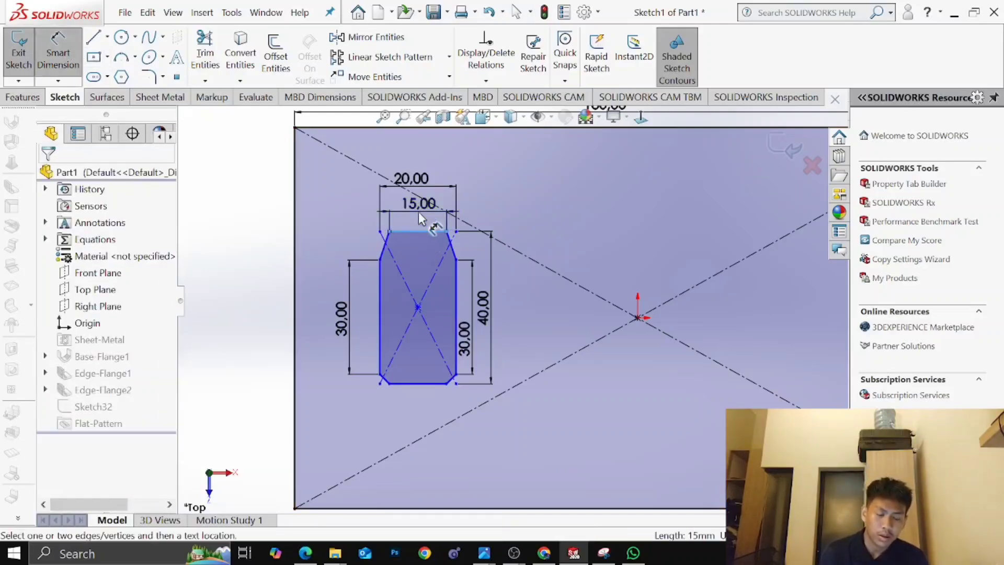
{"action": "left_click", "coordinate": [418, 212]}
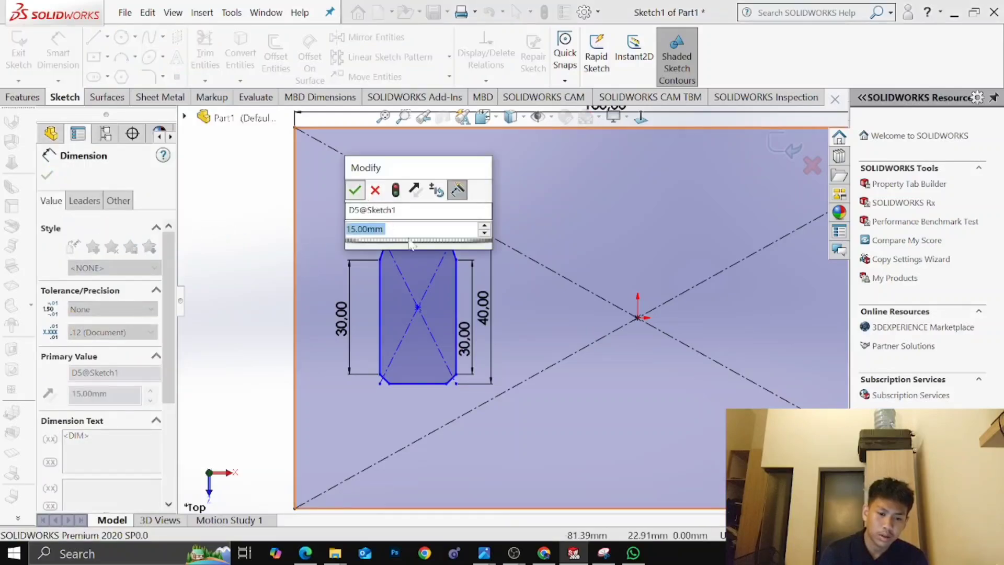
{"action": "key", "text": "Return"}
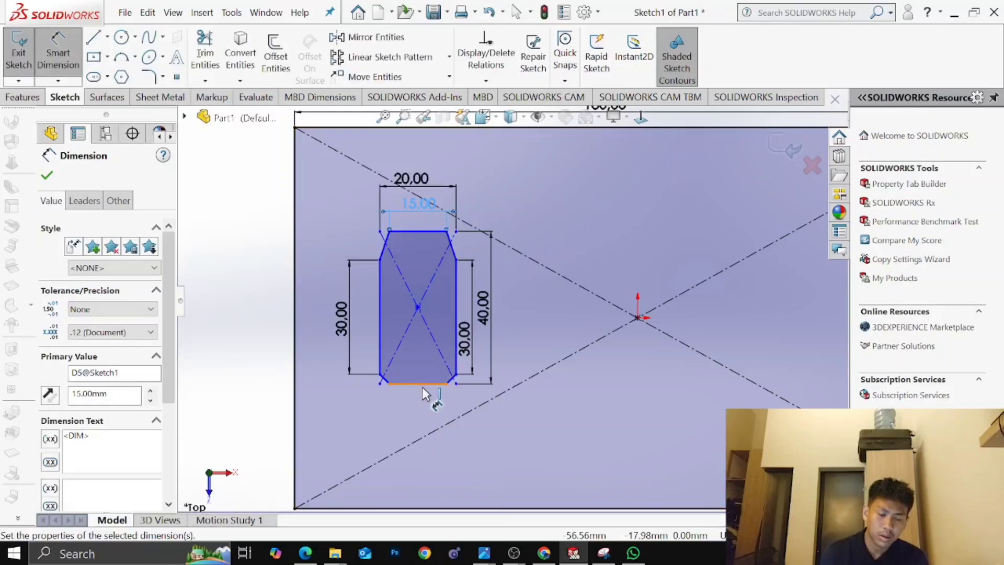
{"action": "left_click", "coordinate": [421, 402]}
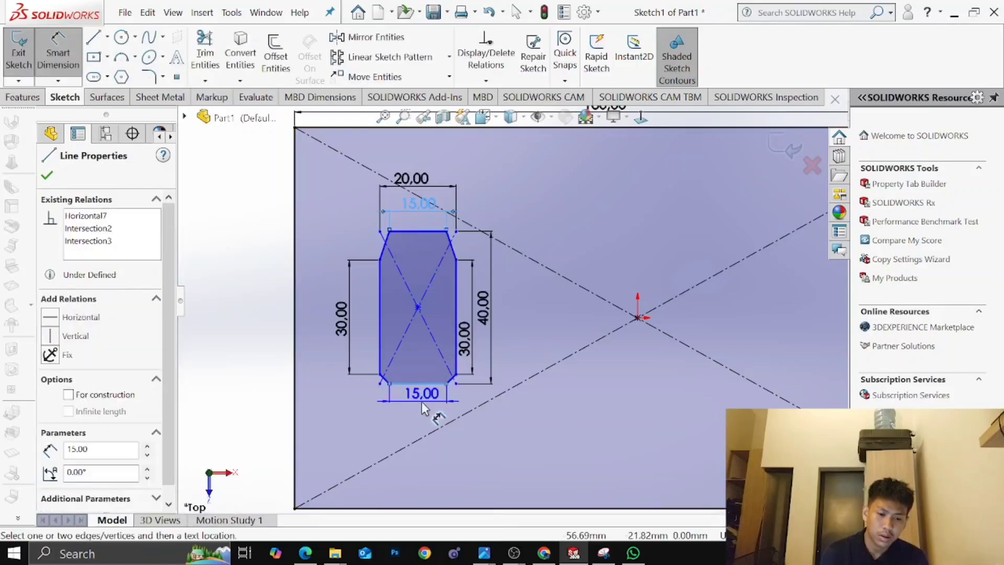
{"action": "left_click", "coordinate": [425, 399]}
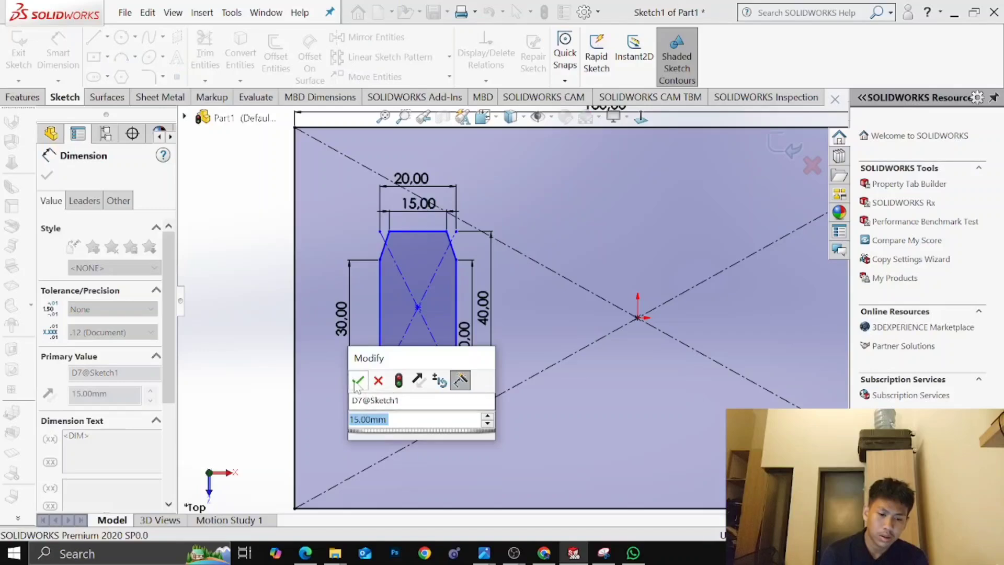
{"action": "left_click", "coordinate": [358, 381]}
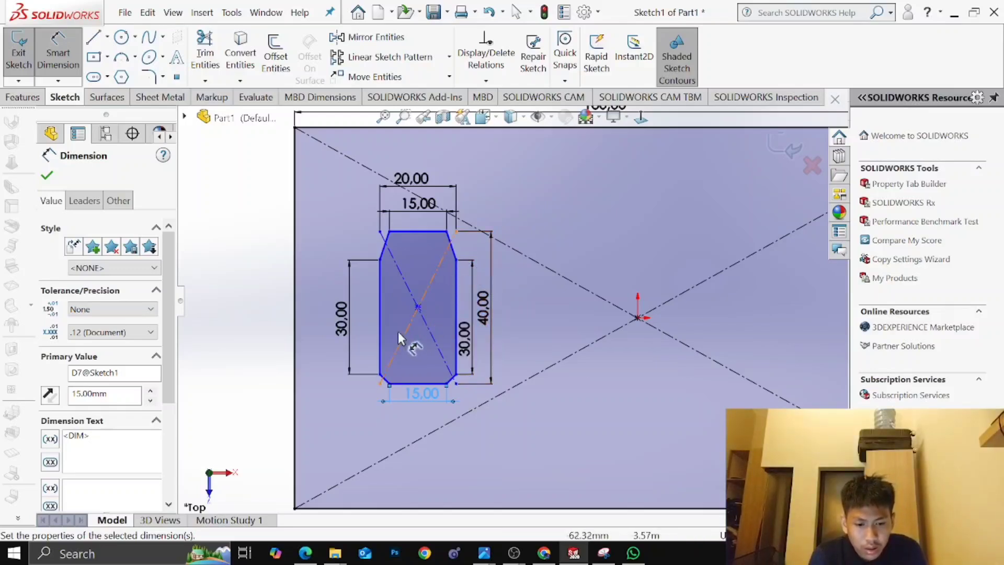
{"action": "left_click", "coordinate": [380, 326]}
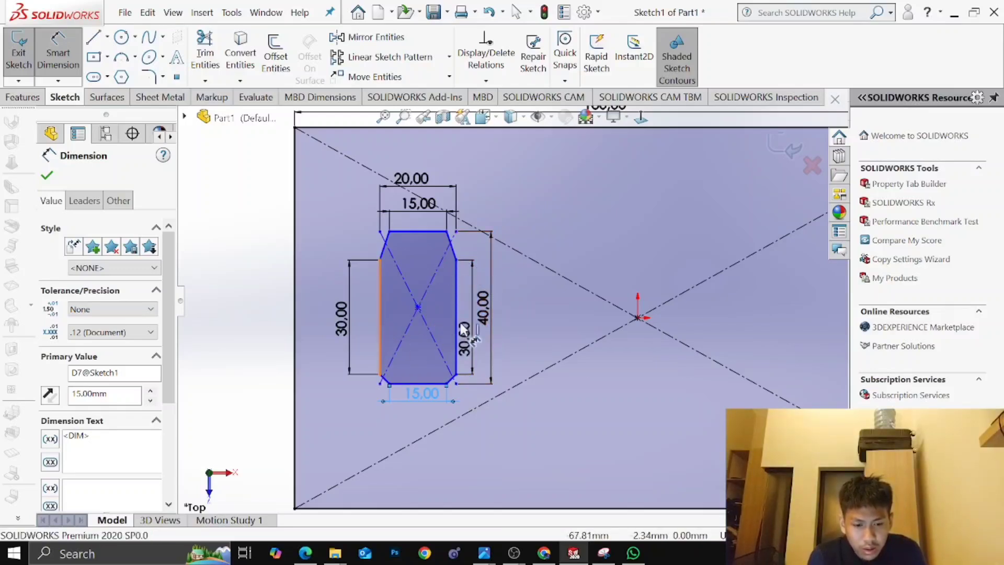
{"action": "left_click", "coordinate": [456, 310]}
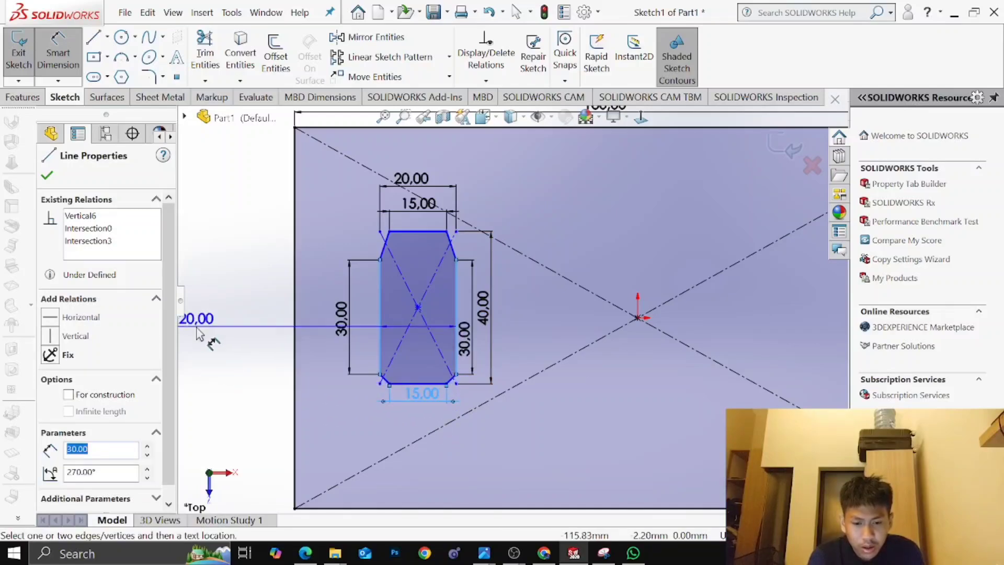
{"action": "key", "text": "Escape"}
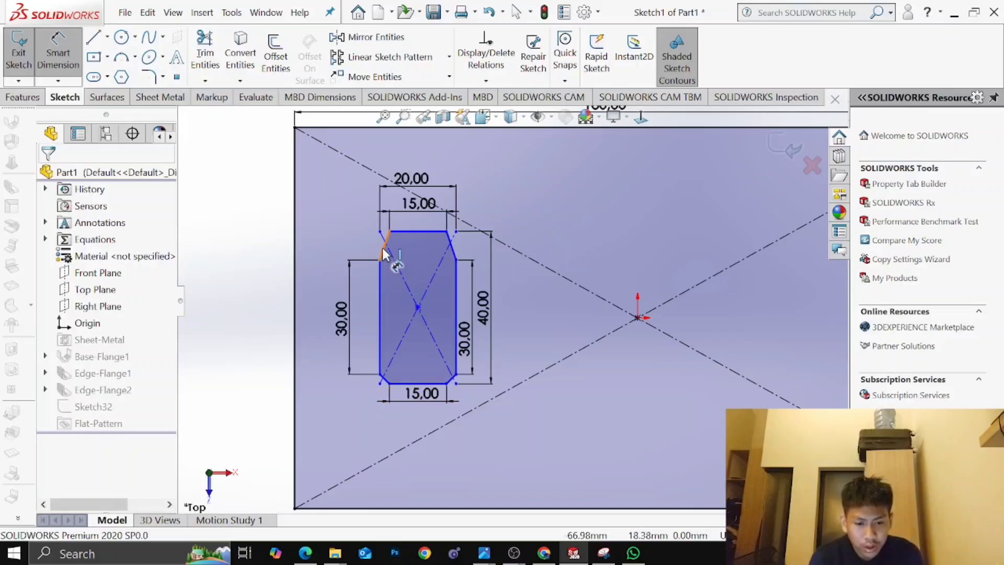
Dimension the sloped chamfer line at the small rectangle's upper-left corner and set it to 2.5 mm
{"action": "left_click", "coordinate": [359, 230]}
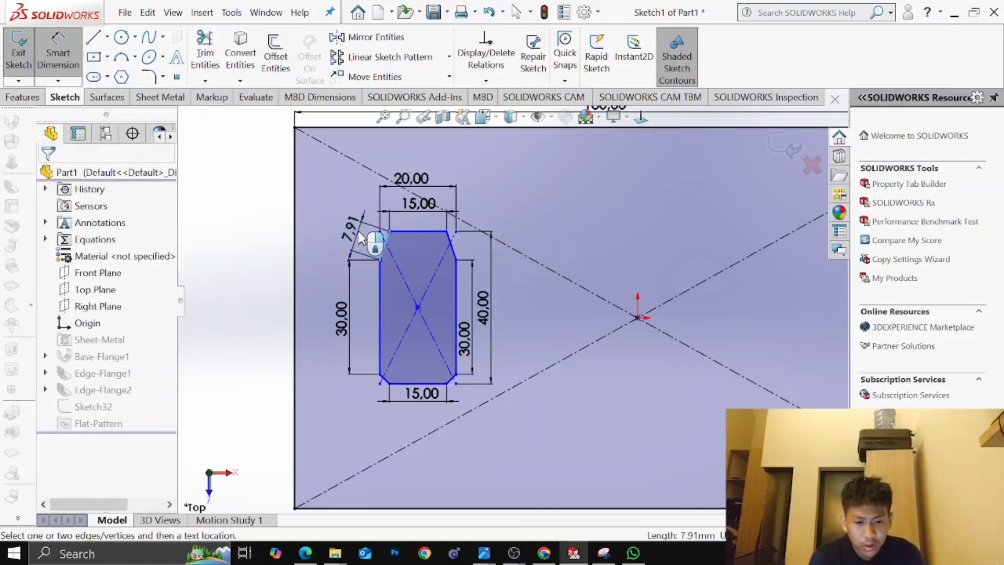
{"action": "left_click", "coordinate": [359, 238]}
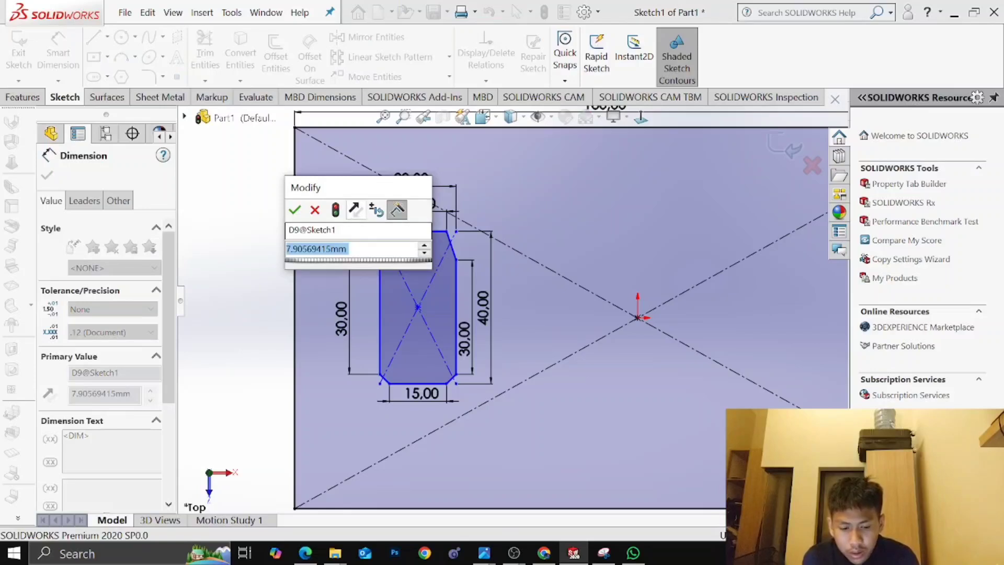
{"action": "type", "text": "2,5"}
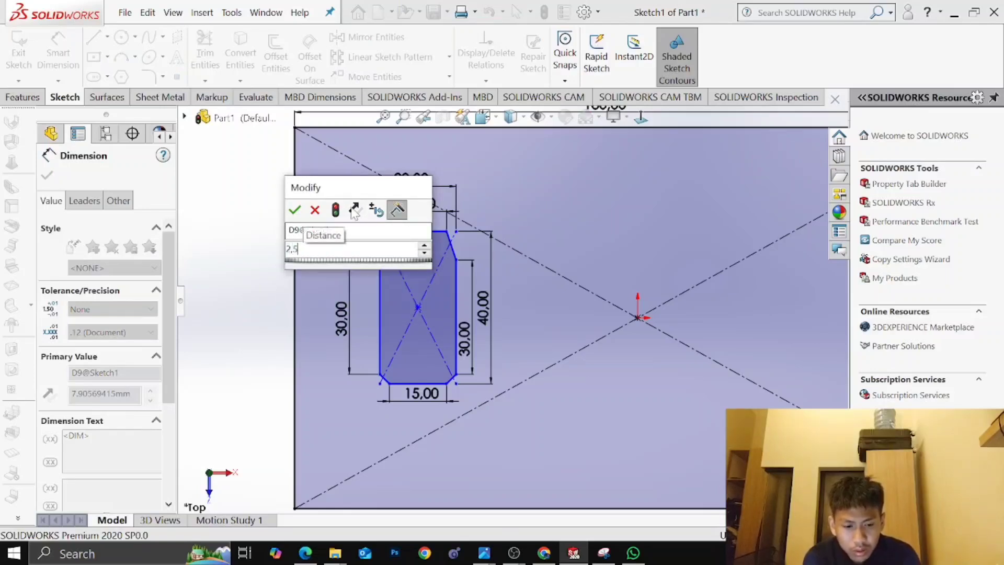
{"action": "key", "text": "Return"}
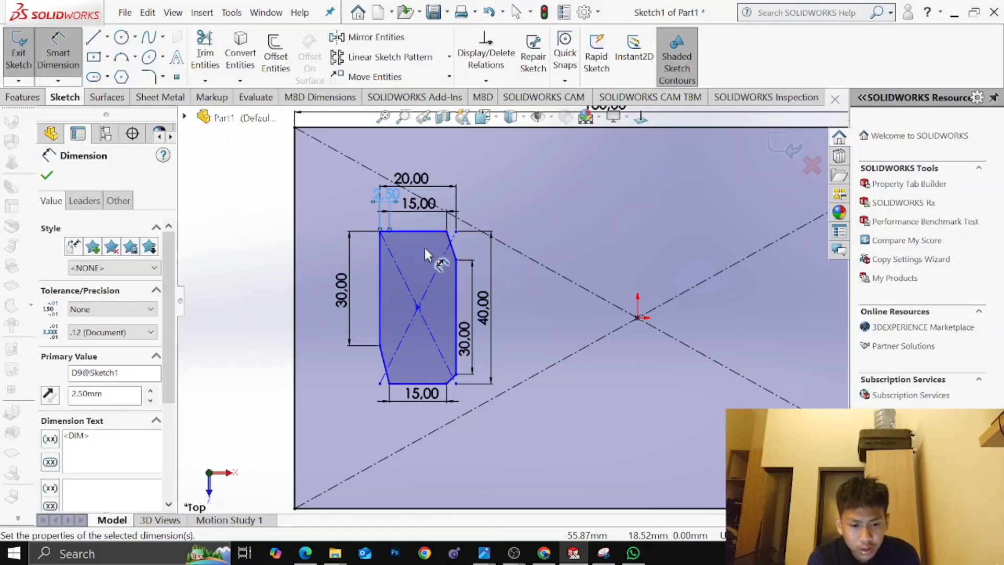
Set the aligned length dimension of the small rectangle's upper-left chamfer line to 5.5 mm
{"action": "key", "text": "Escape"}
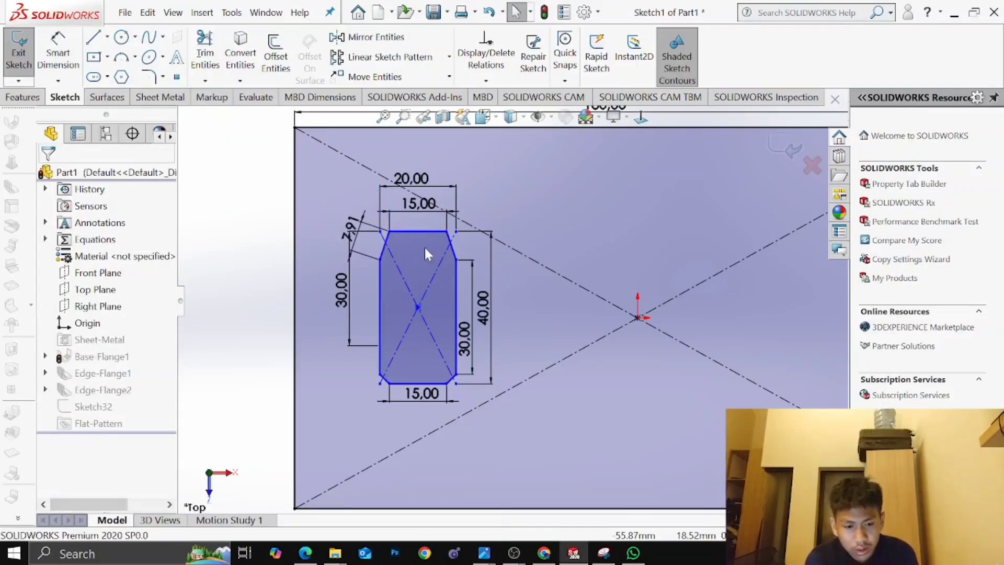
{"action": "left_click", "coordinate": [349, 230]}
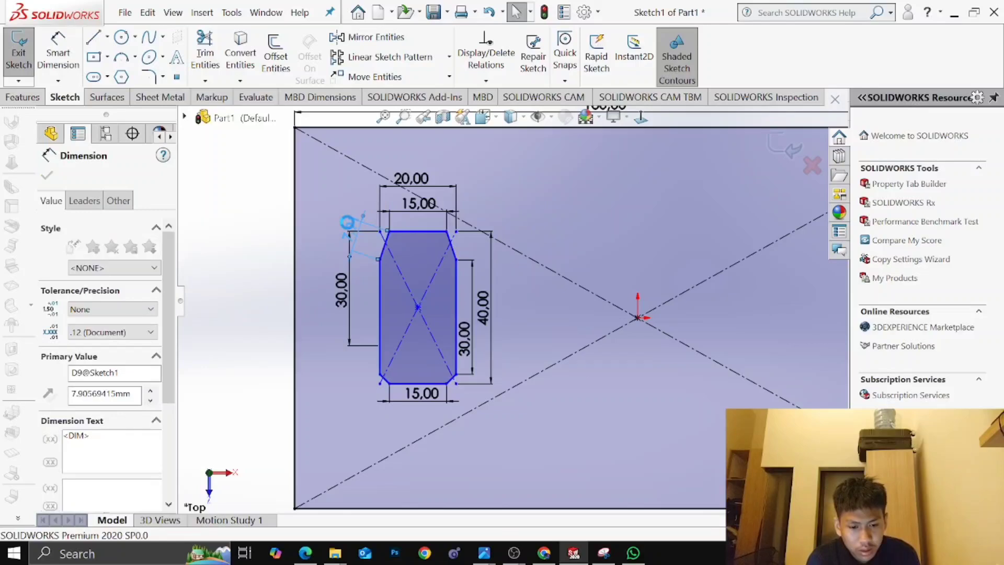
{"action": "double_click", "coordinate": [347, 223]}
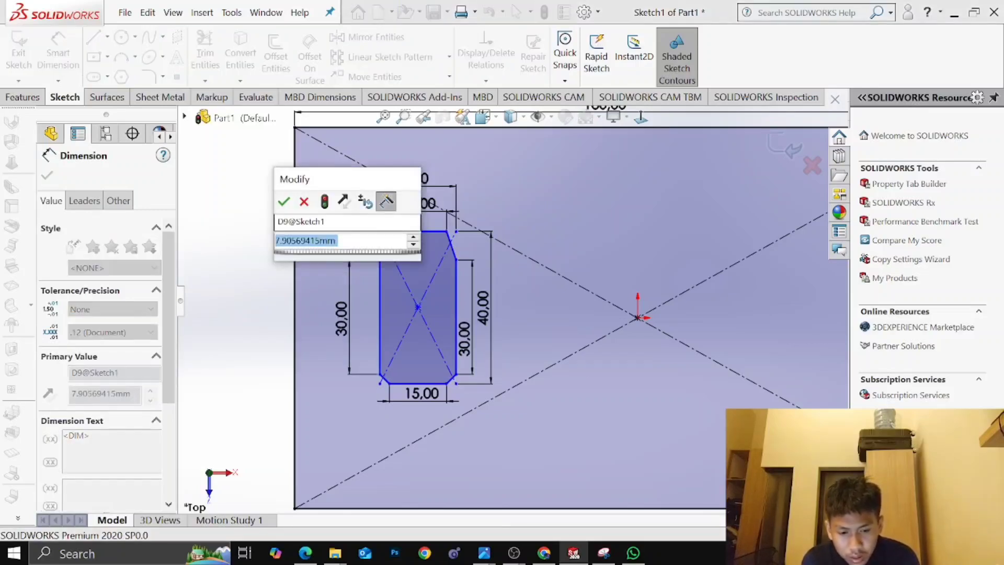
{"action": "type", "text": "5"}
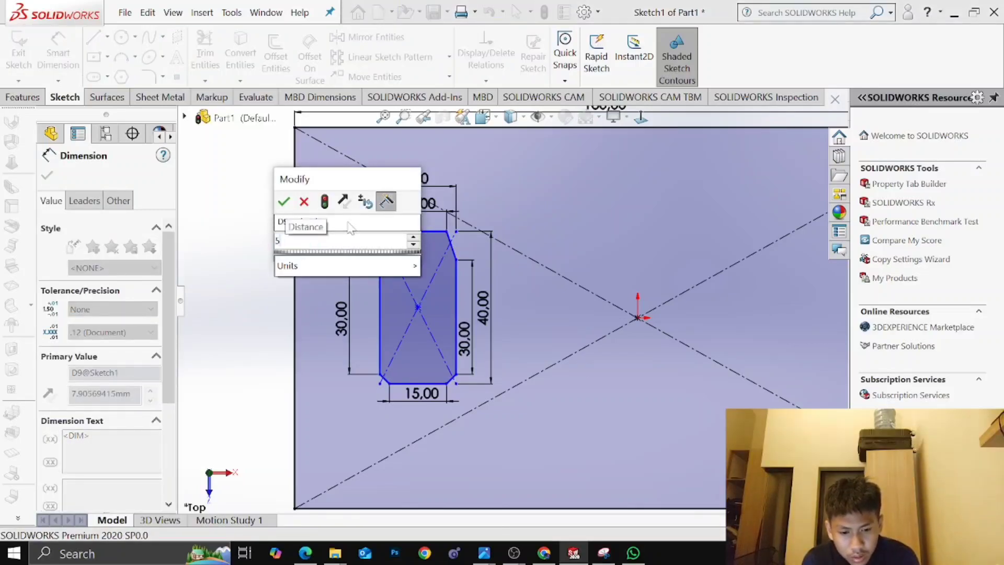
{"action": "type", "text": ","}
{"action": "key", "text": "BackSpace"}
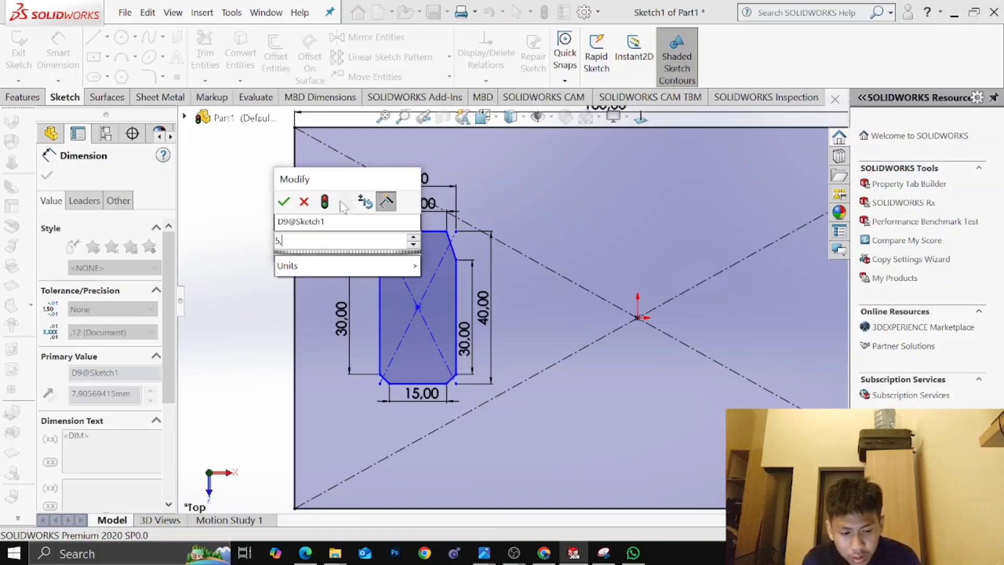
{"action": "type", "text": ".5"}
{"action": "key", "text": "Return"}
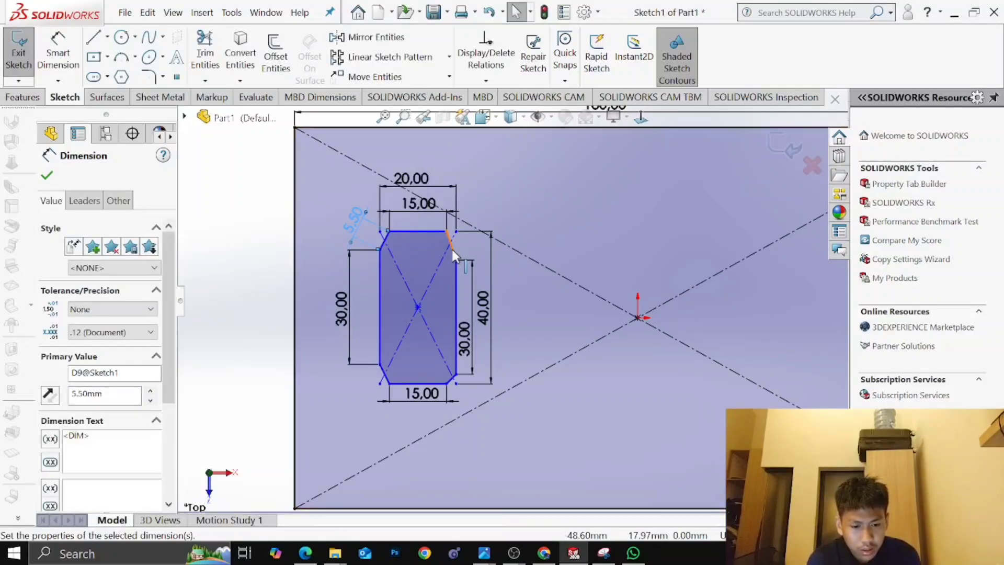
Dimension the sloped chamfer line at the small rectangle's upper-right corner along its length and set it to 5.5 mm
{"action": "left_click", "coordinate": [491, 230]}
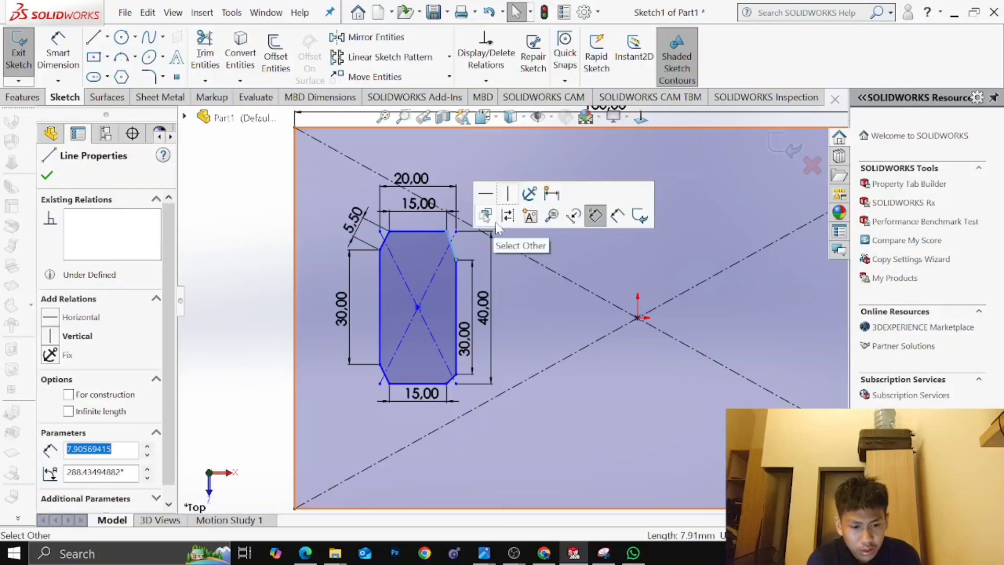
{"action": "left_click", "coordinate": [230, 279]}
{"action": "key", "text": "d"}
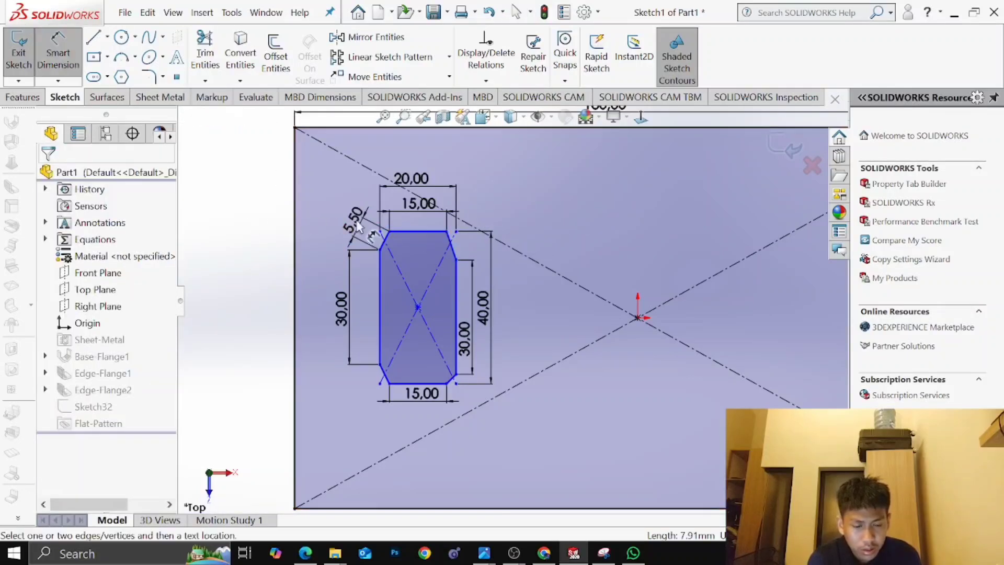
{"action": "left_click", "coordinate": [453, 248]}
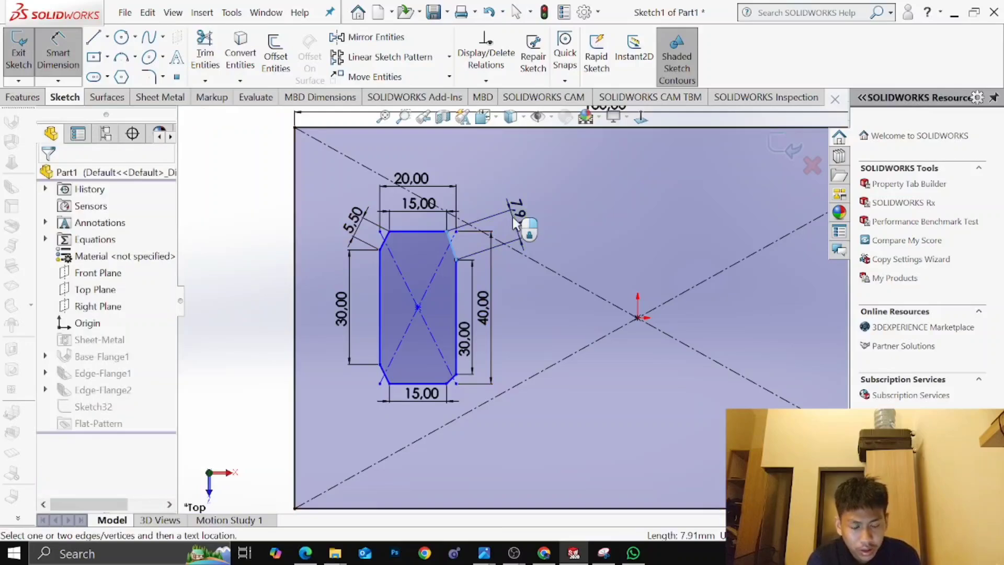
{"action": "left_click", "coordinate": [515, 225]}
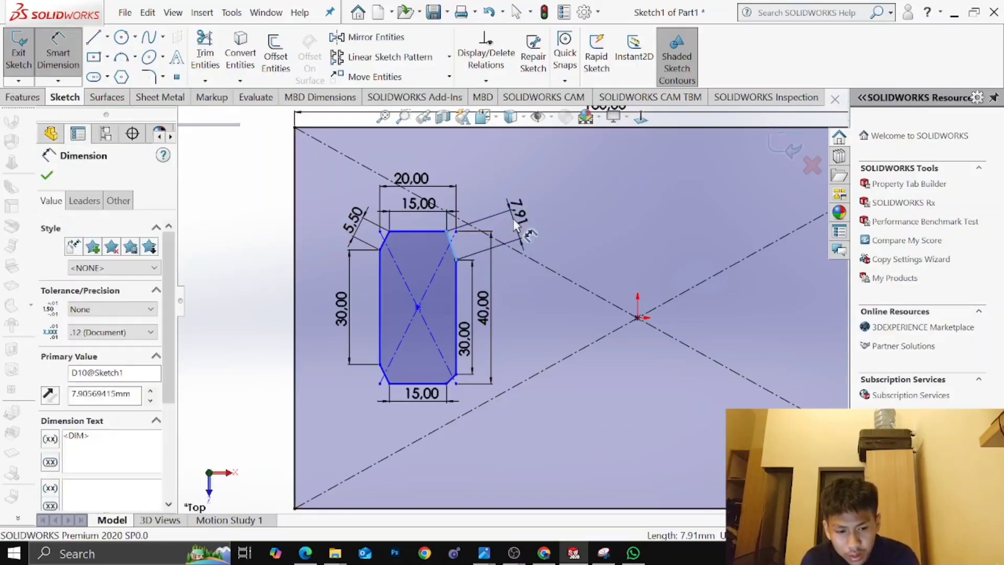
{"action": "type", "text": "5,5"}
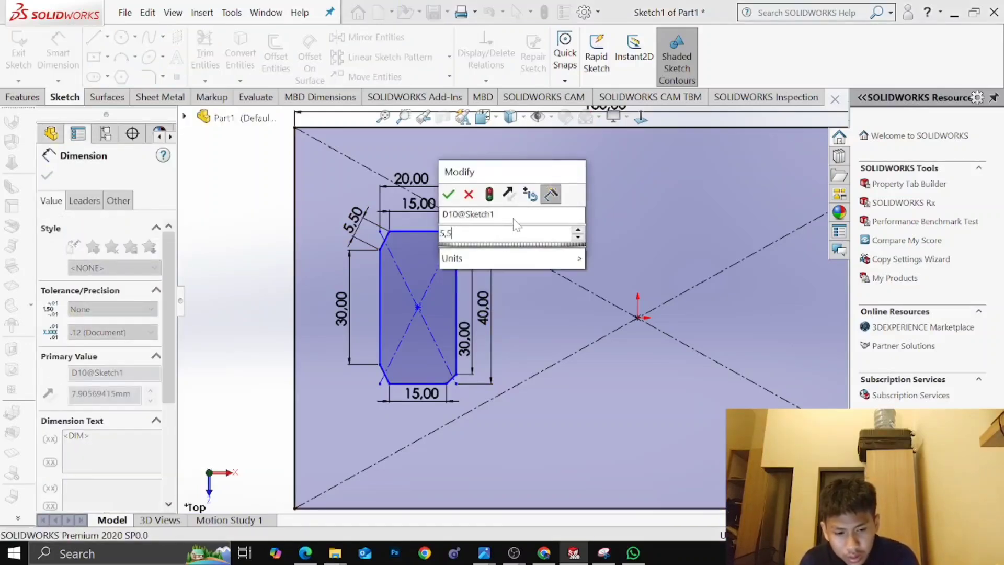
{"action": "key", "text": "Escape"}
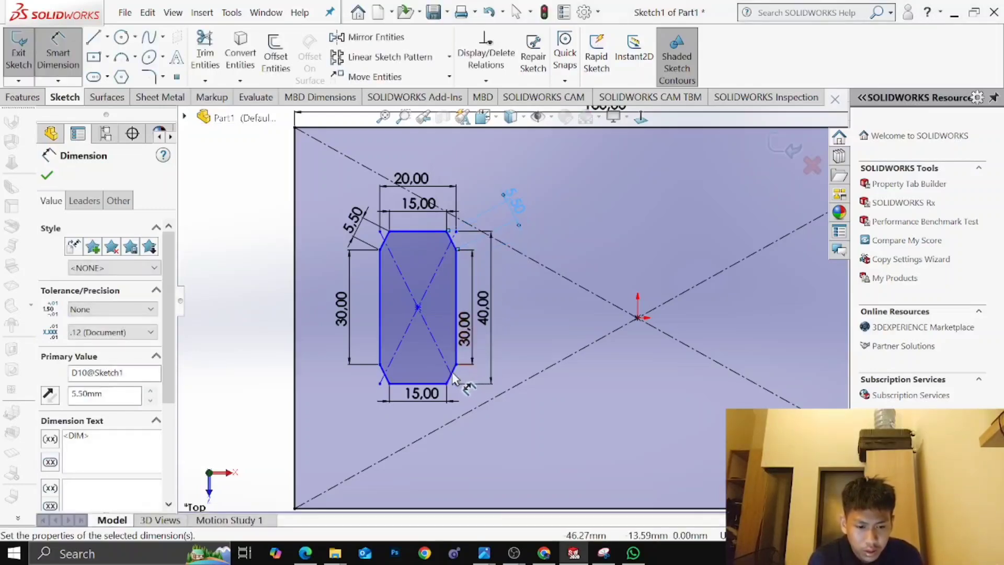
Dimension the sloped chamfer line at the small rectangle's lower-right corner along its length and set it to 5.5 mm
{"action": "left_click", "coordinate": [506, 394]}
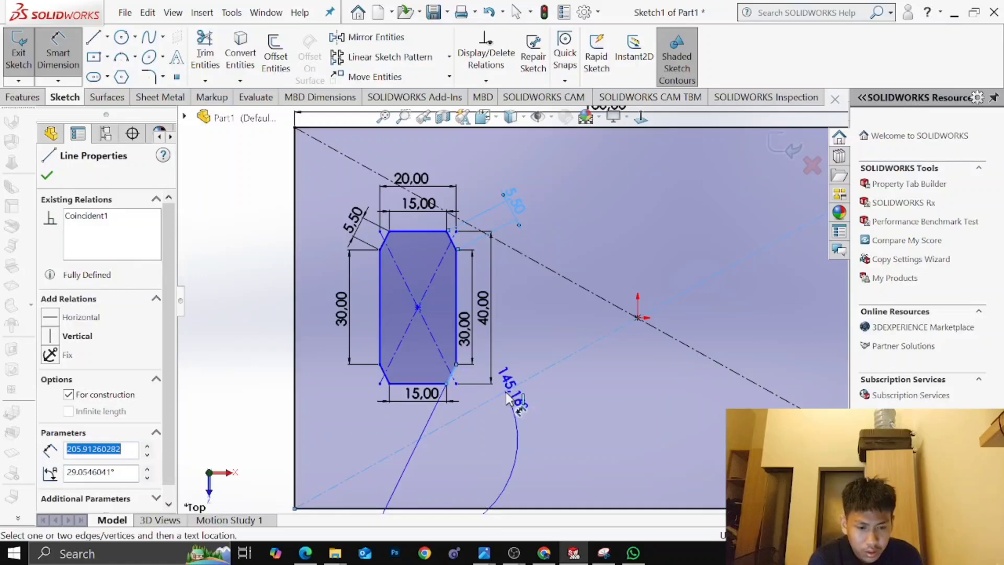
{"action": "left_click", "coordinate": [464, 393]}
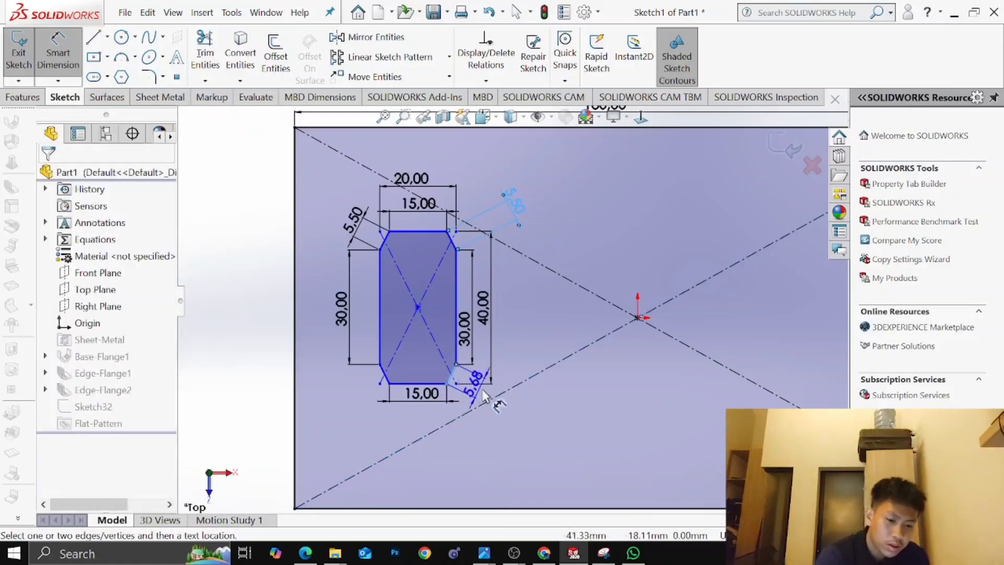
{"action": "left_click", "coordinate": [508, 427]}
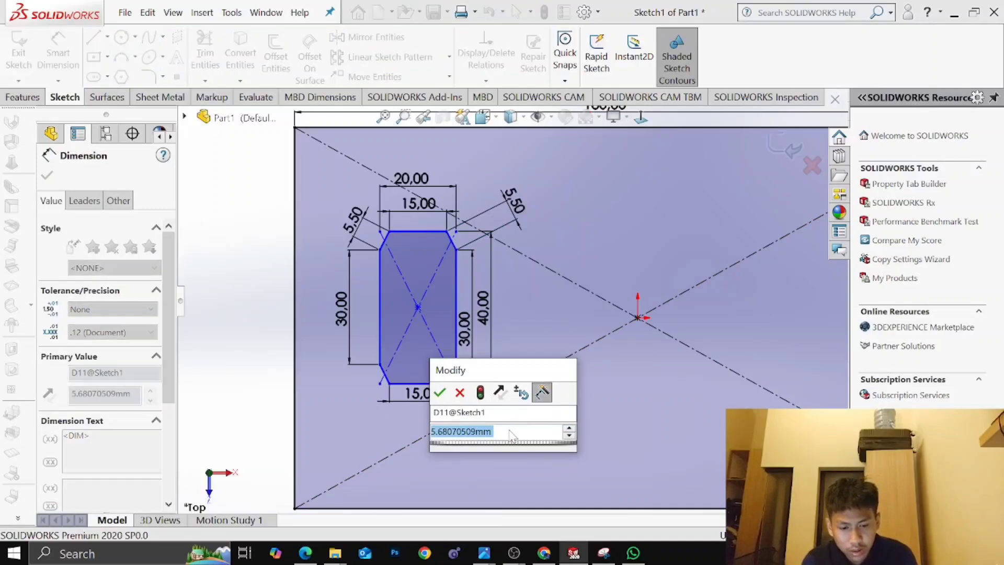
{"action": "type", "text": "5."}
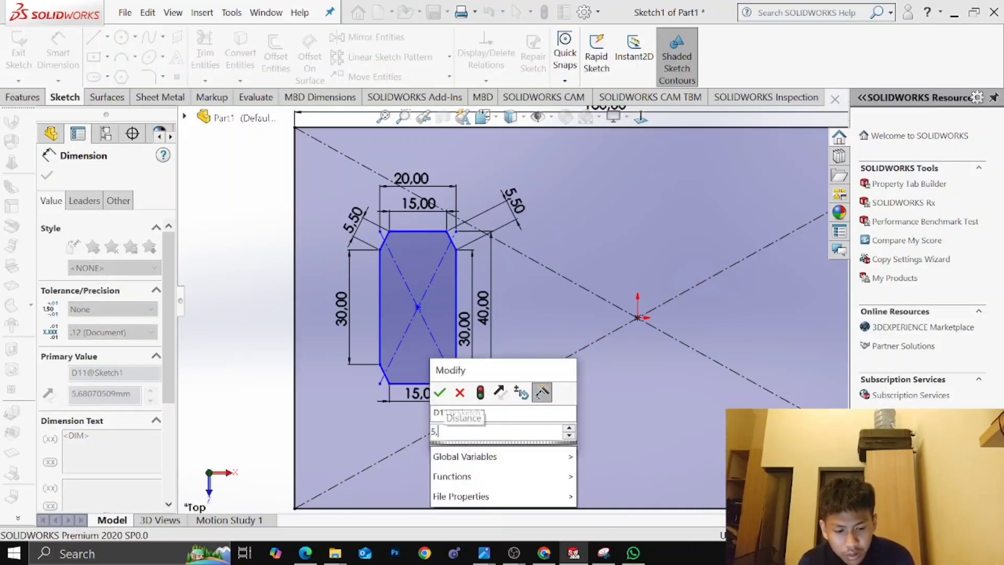
{"action": "type", "text": "5"}
{"action": "key", "text": "Return"}
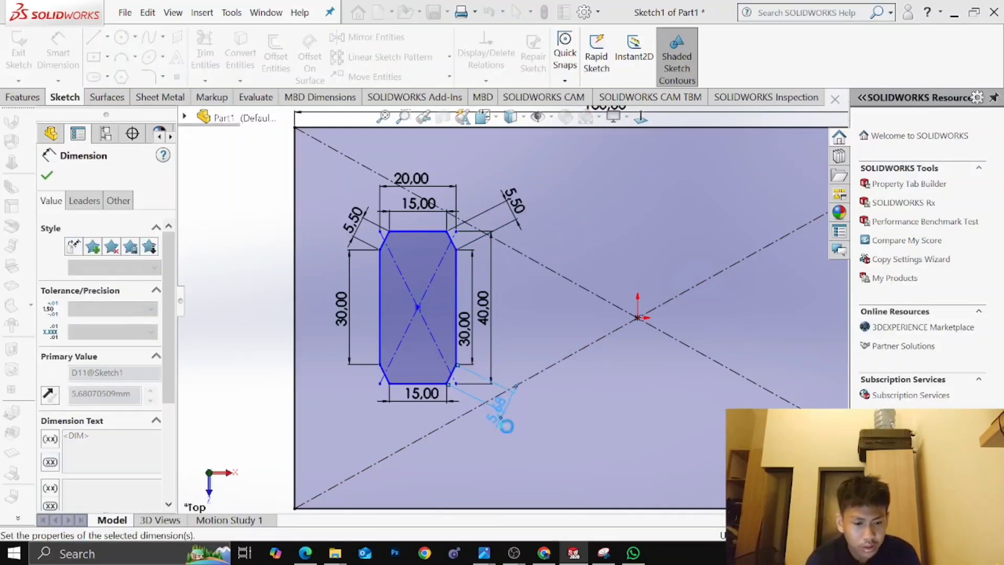
Try to dimension the small rectangle's lower-left chamfer line at 5.5 mm along its length
{"action": "left_click", "coordinate": [362, 385]}
{"action": "left_click", "coordinate": [362, 393]}
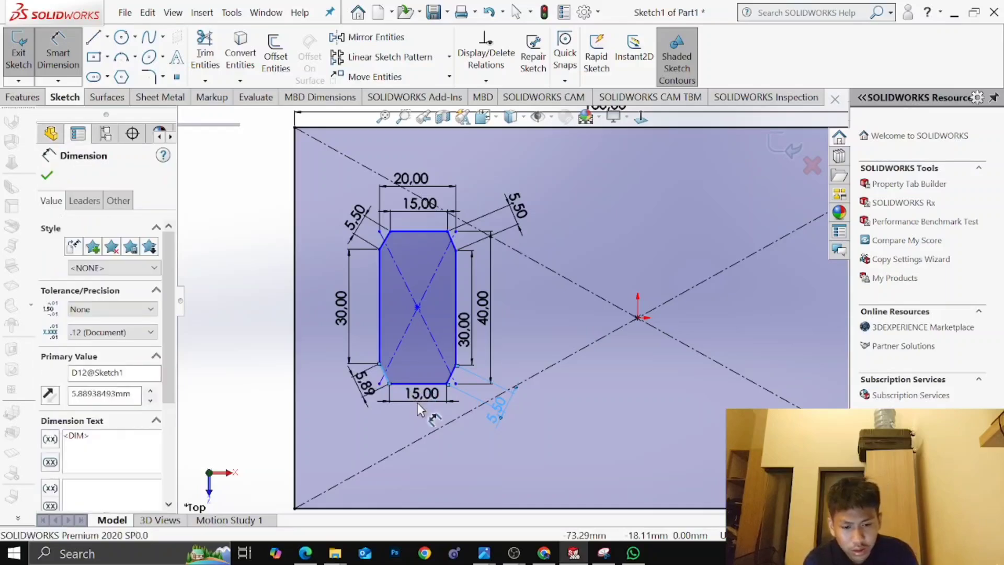
{"action": "type", "text": "5,5"}
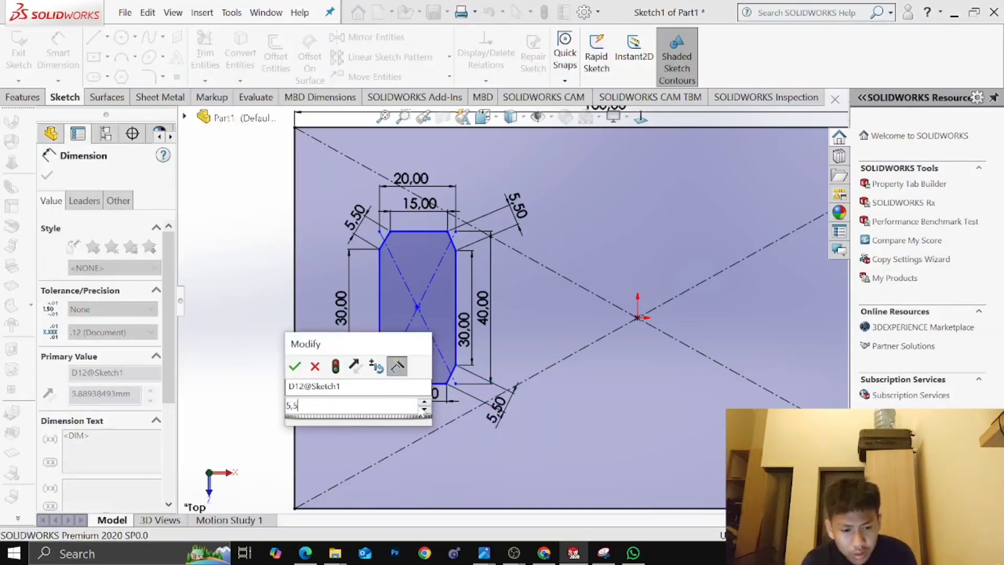
{"action": "key", "text": "Return"}
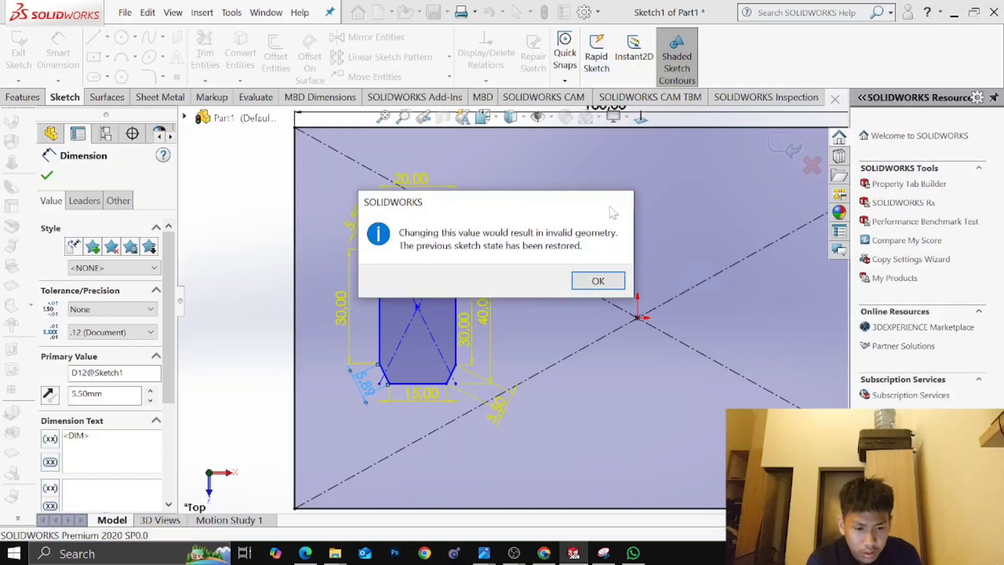
{"action": "key", "text": "Return"}
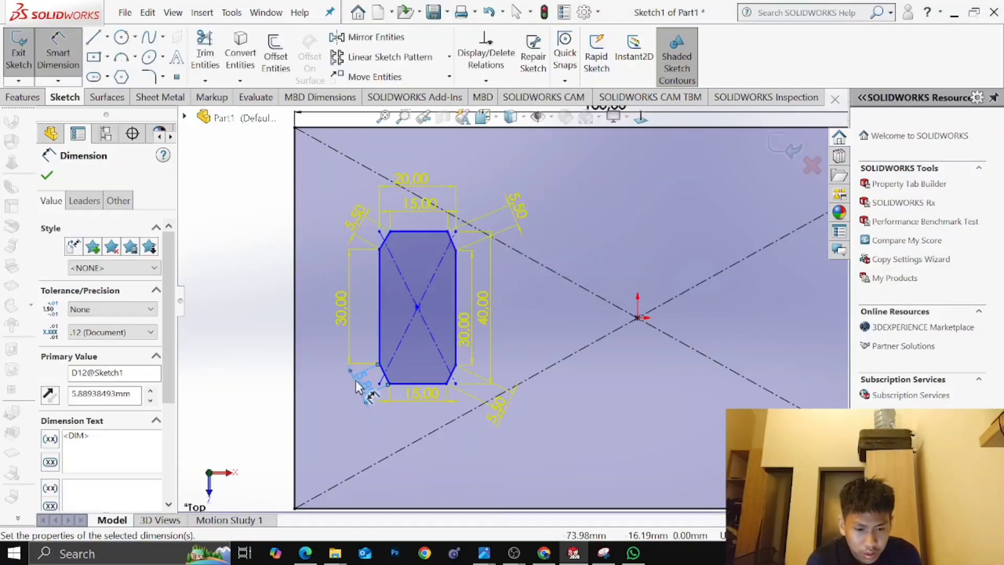
{"action": "right_click", "coordinate": [356, 381]}
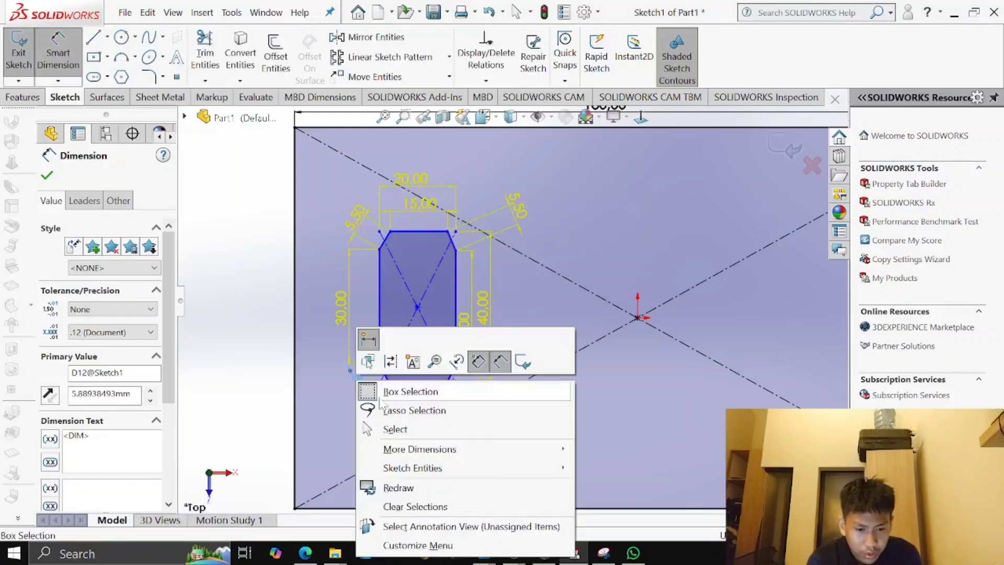
{"action": "left_click", "coordinate": [395, 429]}
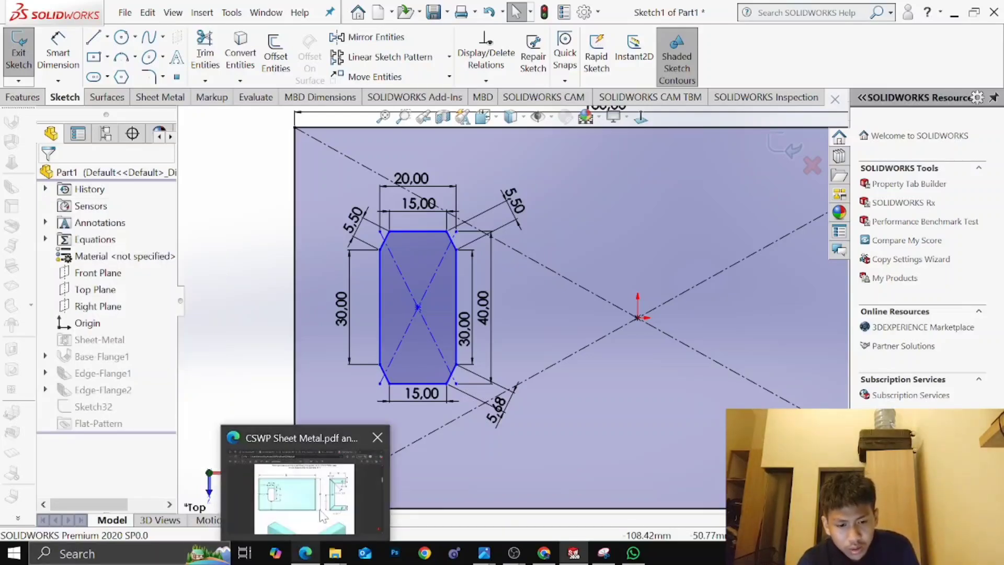
Check the CSWP Sheet Metal PDF drawing, then undo the aligned length dimensions on the small rectangle's chamfer lines
{"action": "left_click", "coordinate": [311, 516]}
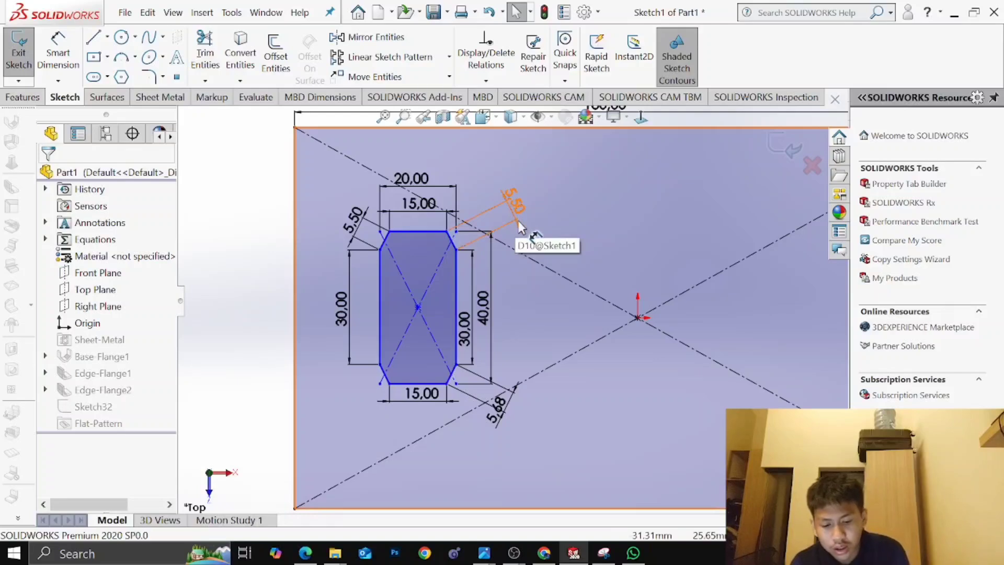
{"action": "double_click", "coordinate": [519, 221]}
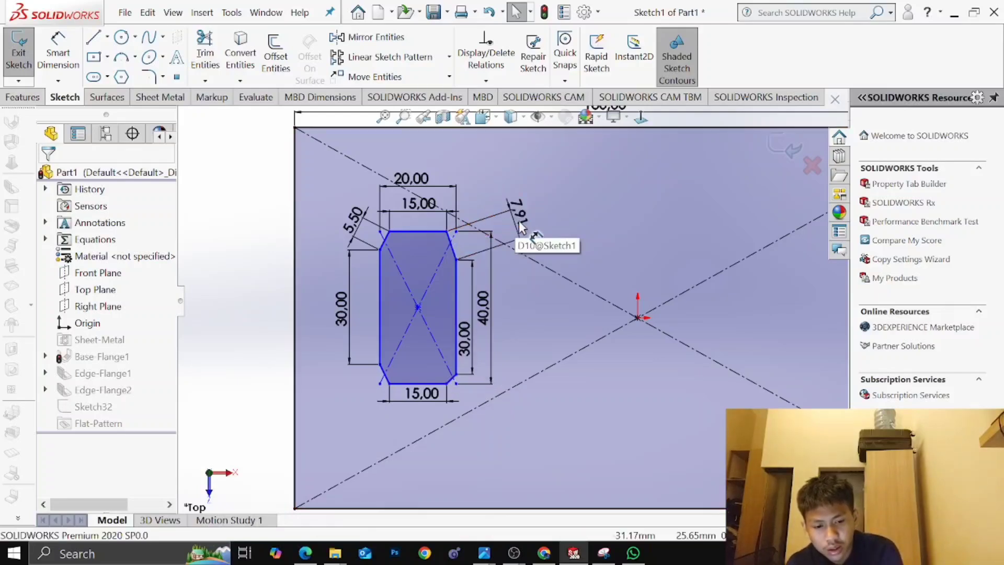
{"action": "key", "text": "Delete"}
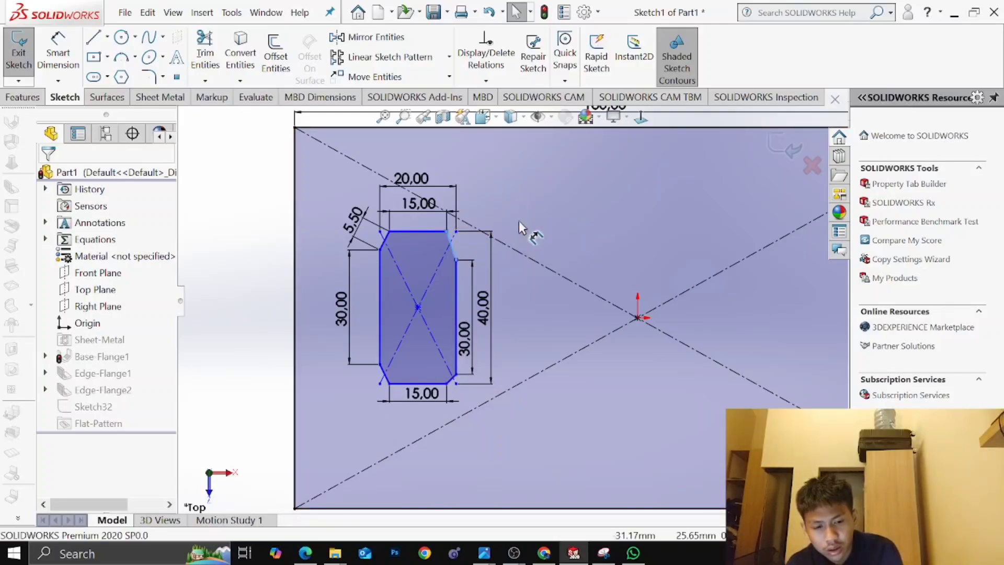
{"action": "key", "text": "ctrl+z"}
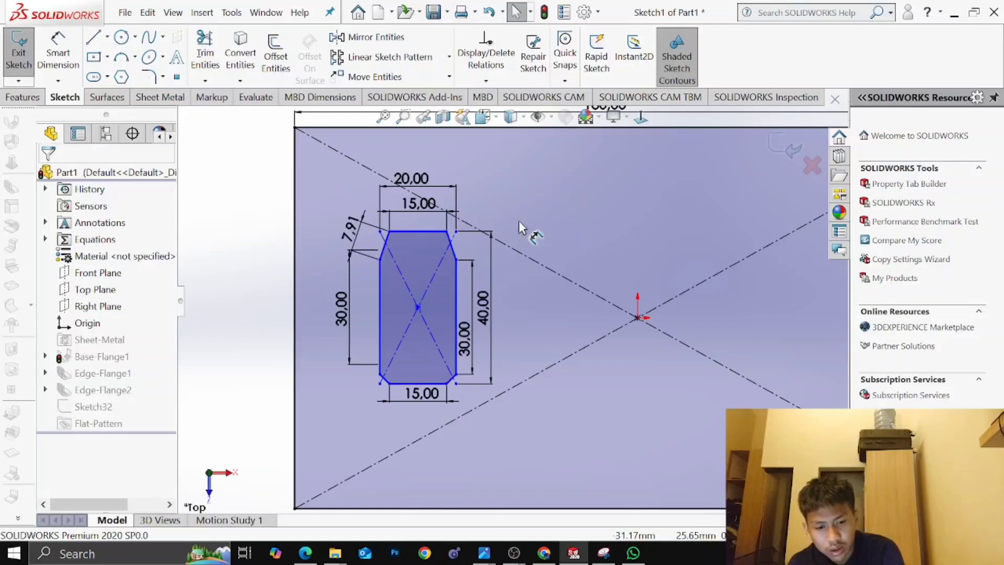
{"action": "key", "text": "Delete"}
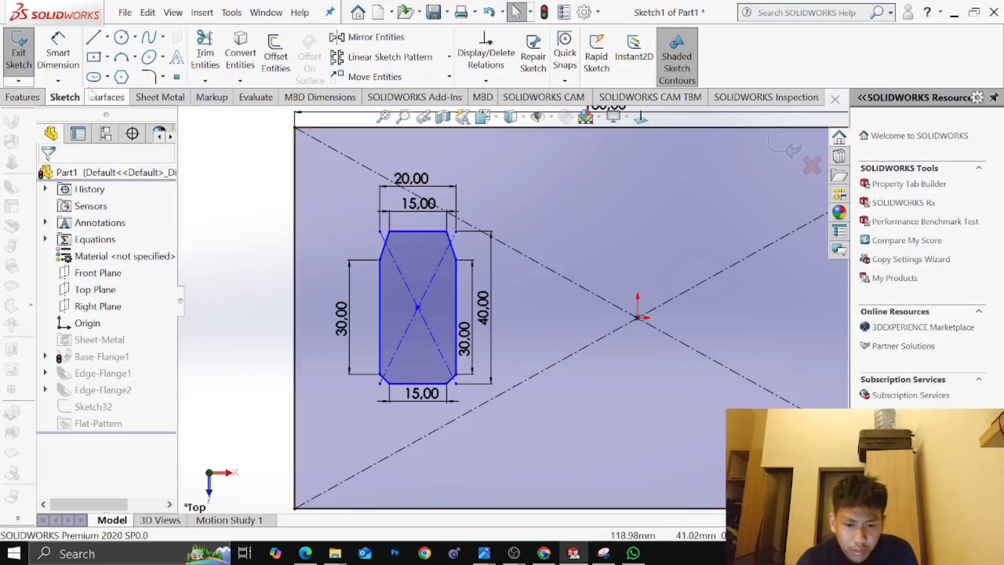
Dimension the horizontal width of the chamfer at the small rectangle's upper-right corner at 2.5 mm
{"action": "left_click", "coordinate": [58, 52]}
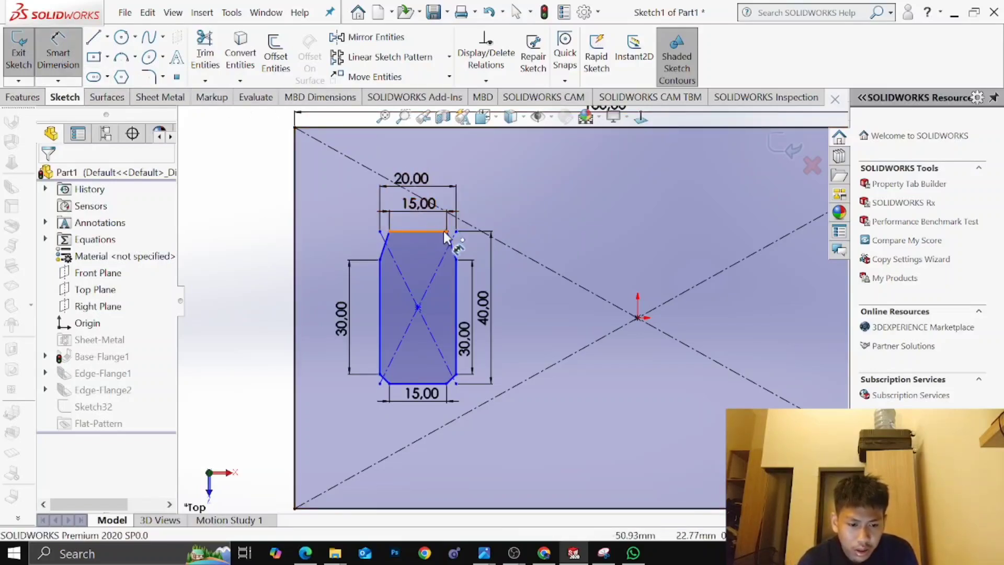
{"action": "left_click", "coordinate": [456, 264]}
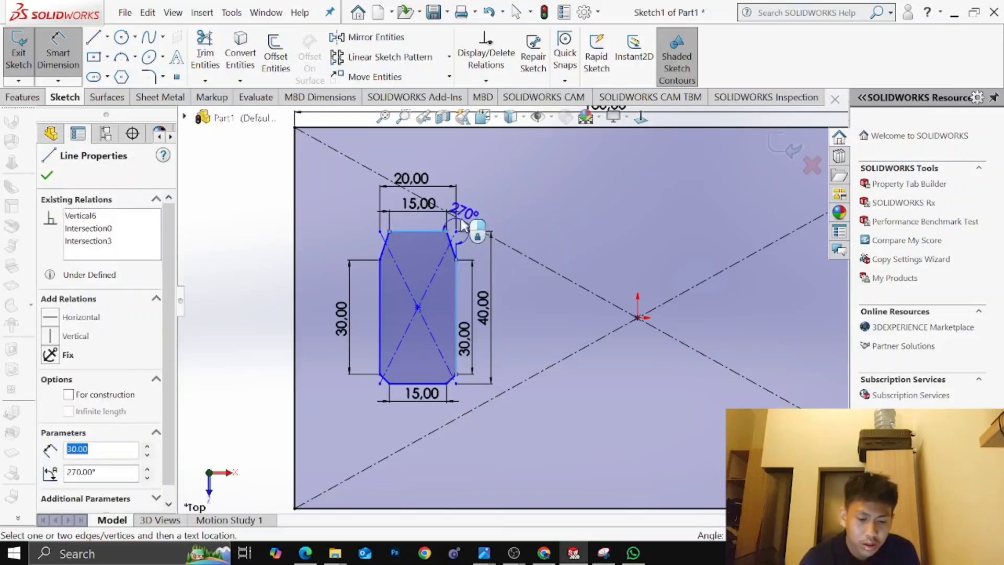
{"action": "key", "text": "Escape"}
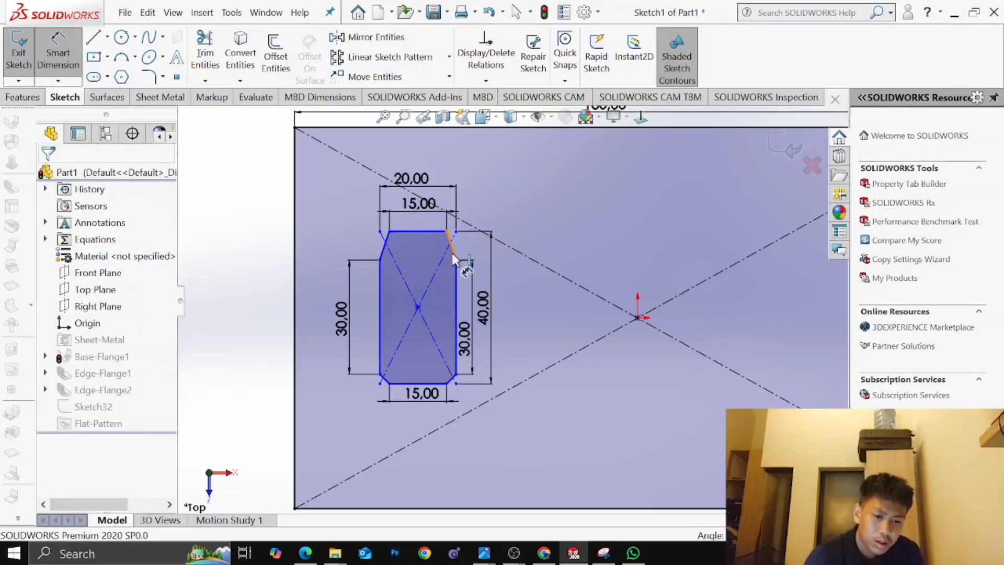
{"action": "left_click", "coordinate": [452, 253]}
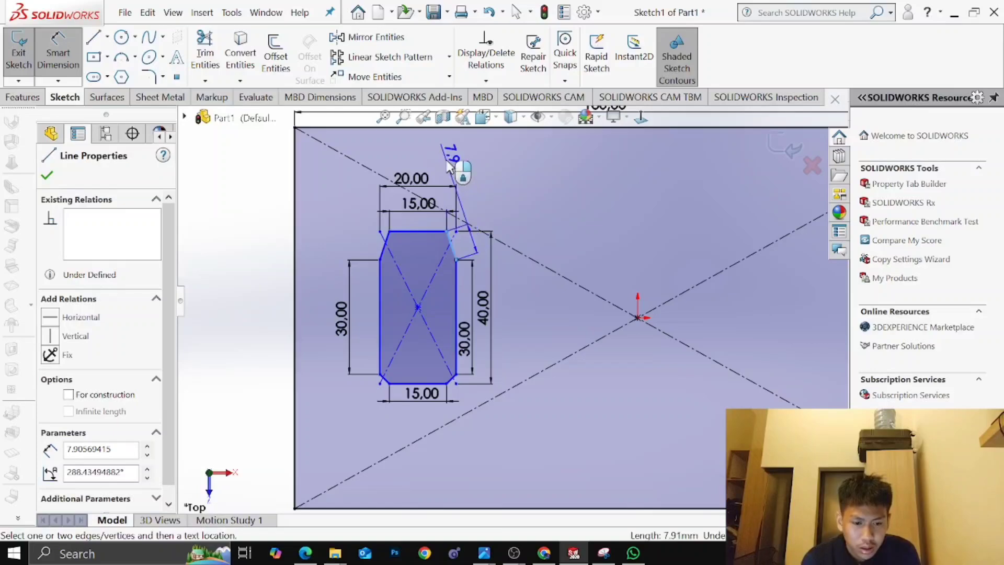
{"action": "left_click", "coordinate": [452, 157]}
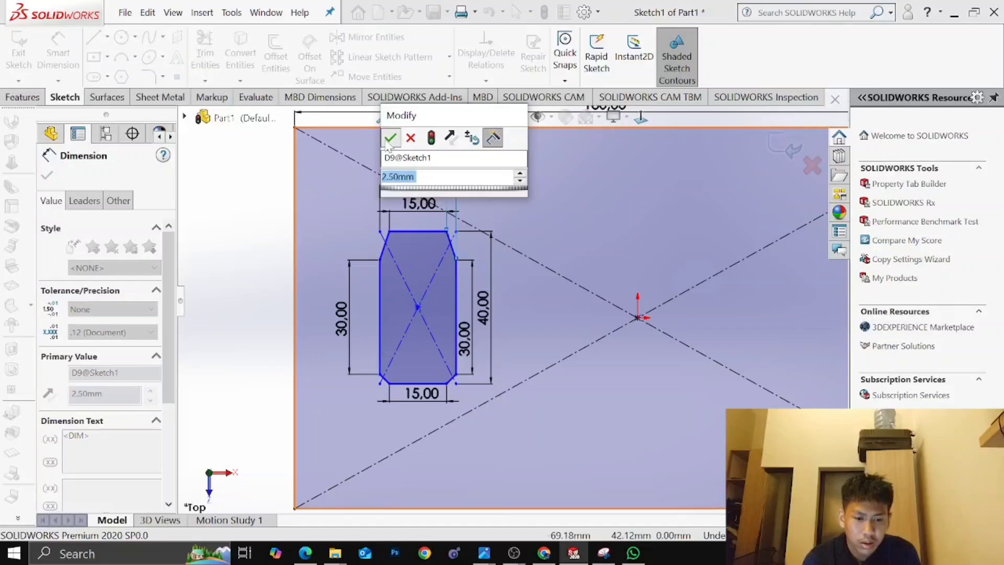
{"action": "key", "text": "Return"}
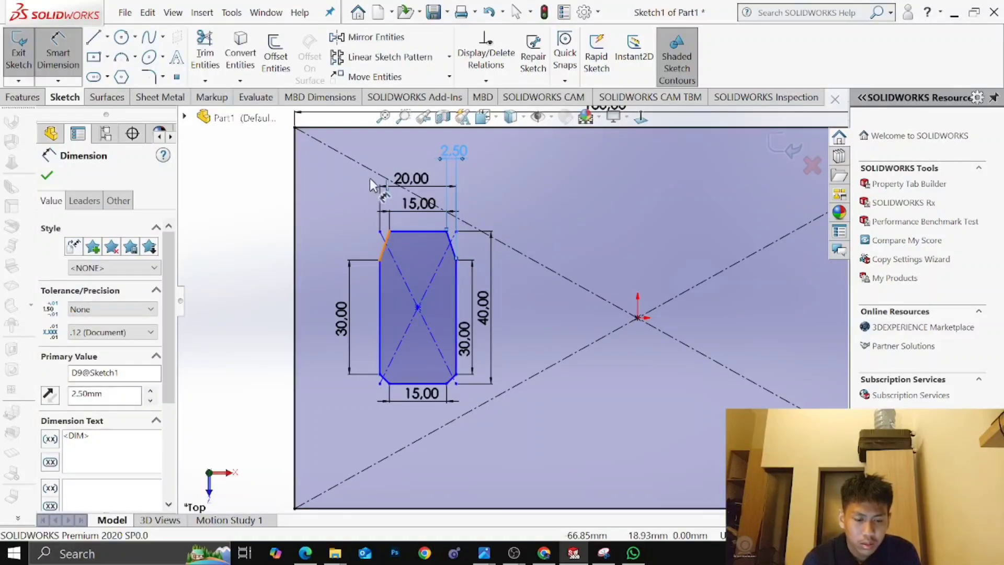
Try to dimension the horizontal width of the chamfer at the small rectangle's upper-left corner
{"action": "left_click", "coordinate": [386, 244]}
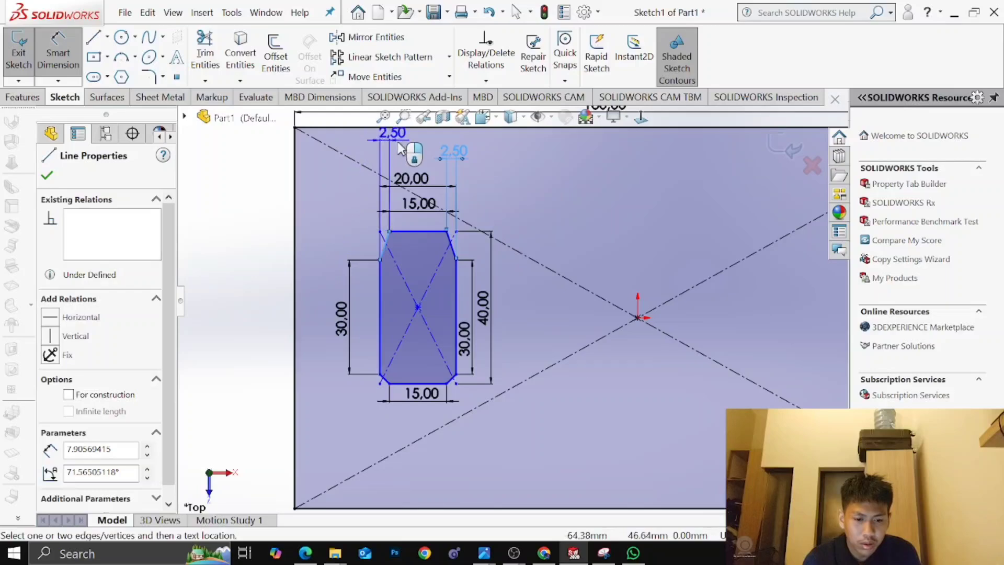
{"action": "left_click", "coordinate": [401, 149]}
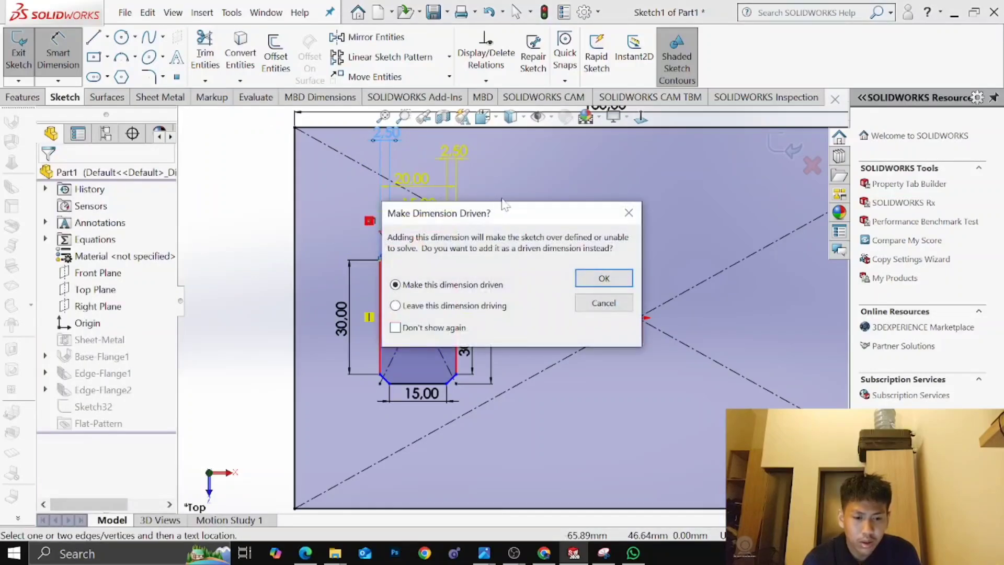
{"action": "left_click", "coordinate": [627, 215]}
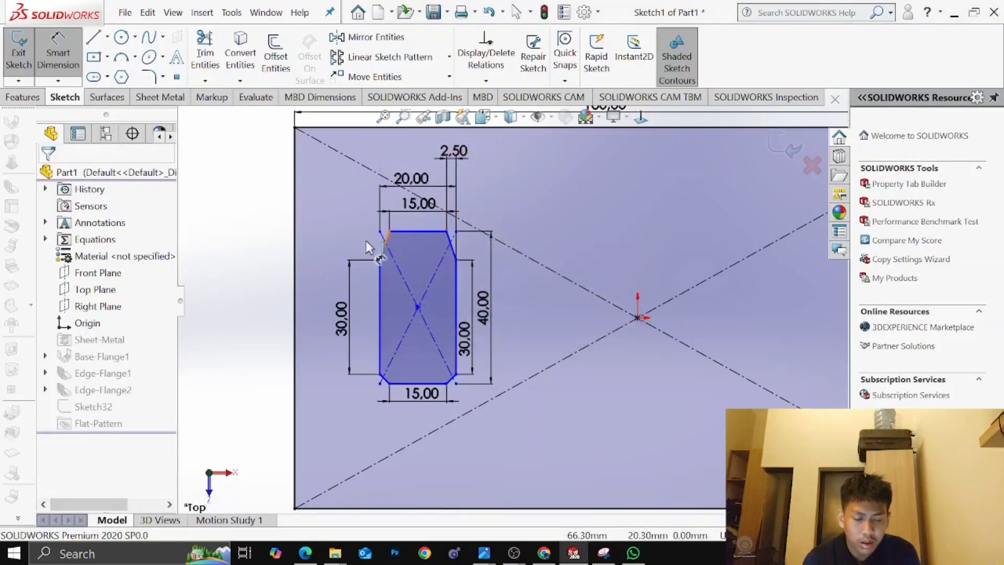
Dimension the vertical height of the chamfer at the small rectangle's upper-left corner and set it to 5 mm
{"action": "left_click", "coordinate": [337, 244]}
{"action": "left_click", "coordinate": [325, 252]}
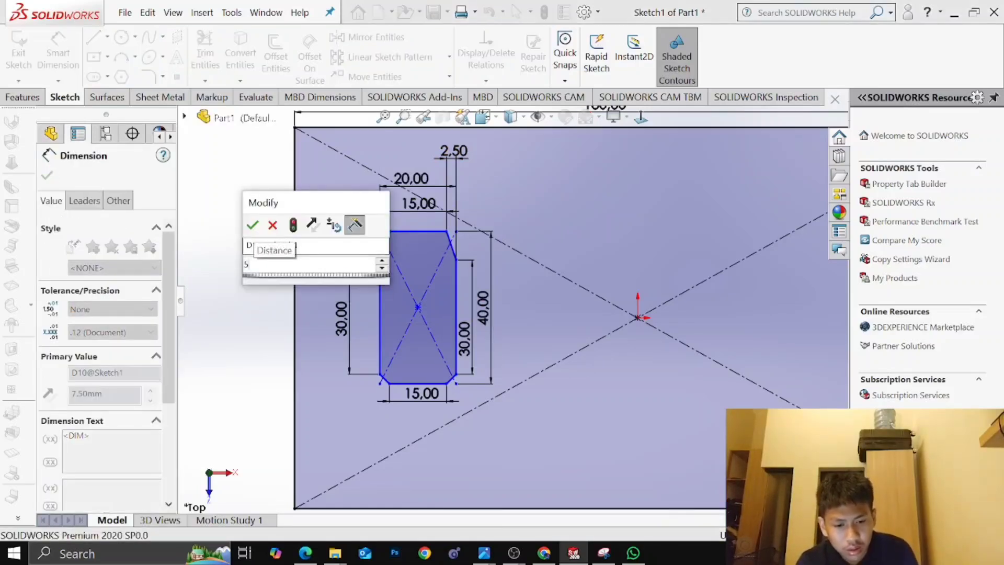
{"action": "key", "text": "Return"}
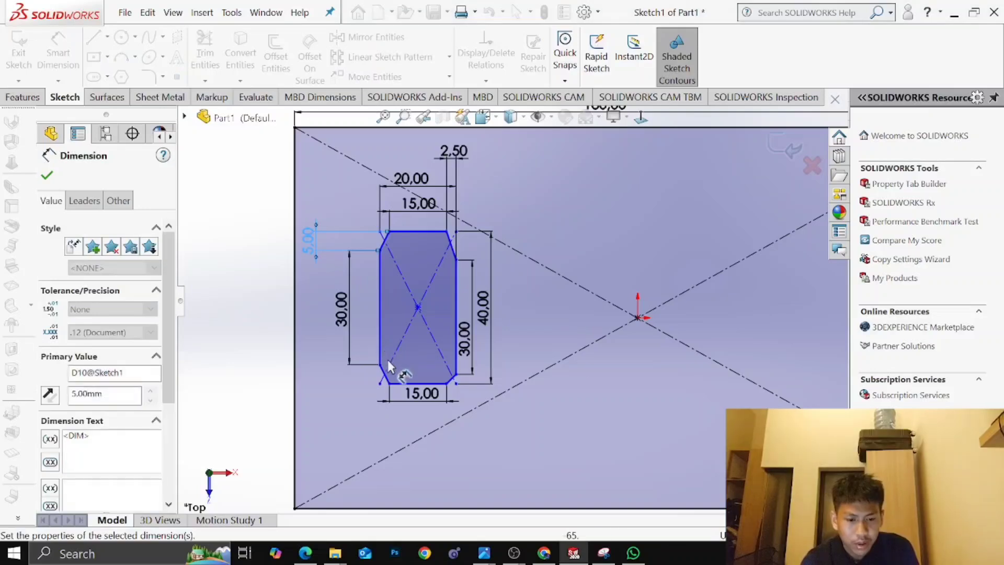
Dimension the horizontal width of the chamfer at the small rectangle's lower-left corner at 2.5 mm
{"action": "left_click", "coordinate": [320, 381]}
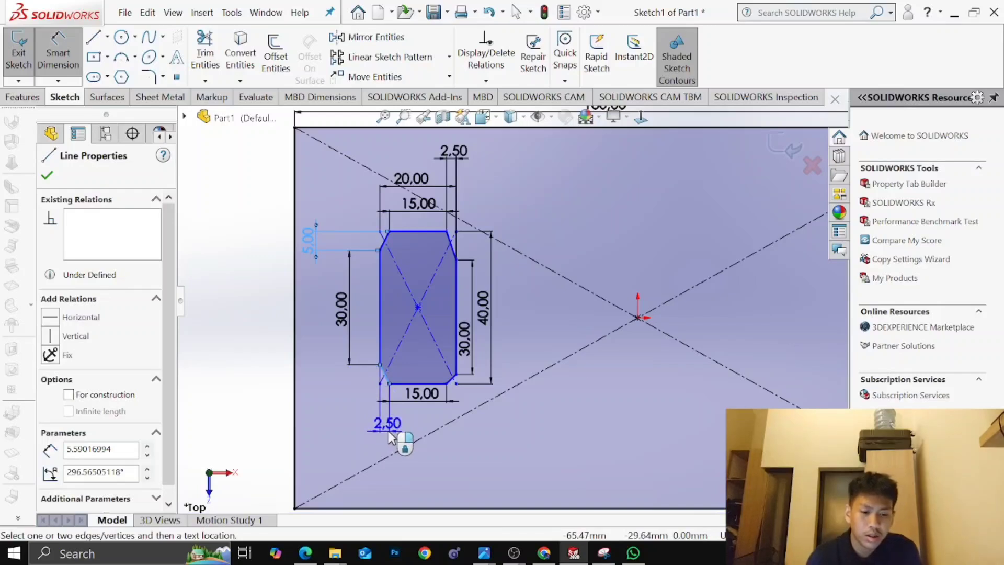
{"action": "left_click", "coordinate": [389, 435]}
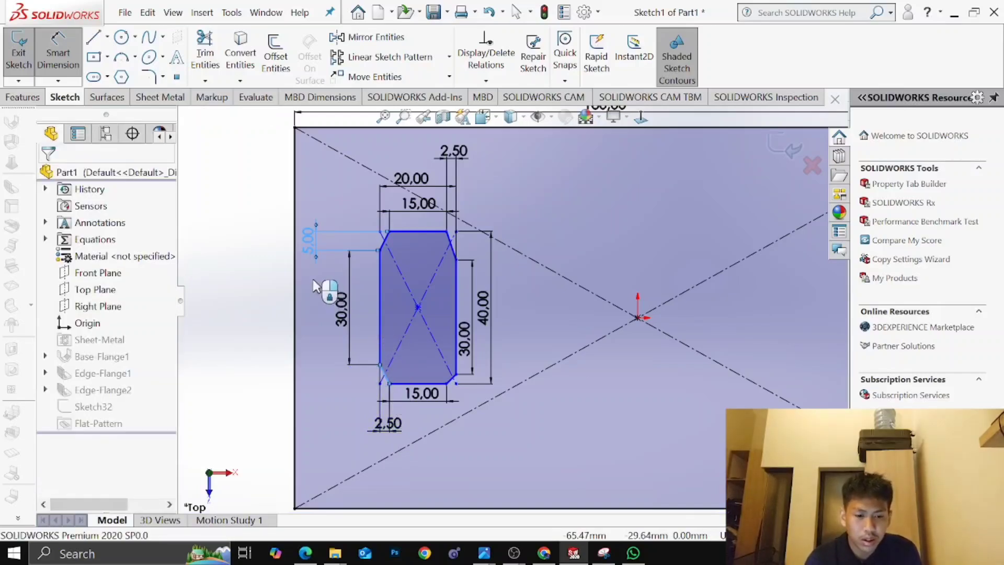
{"action": "left_click", "coordinate": [289, 225]}
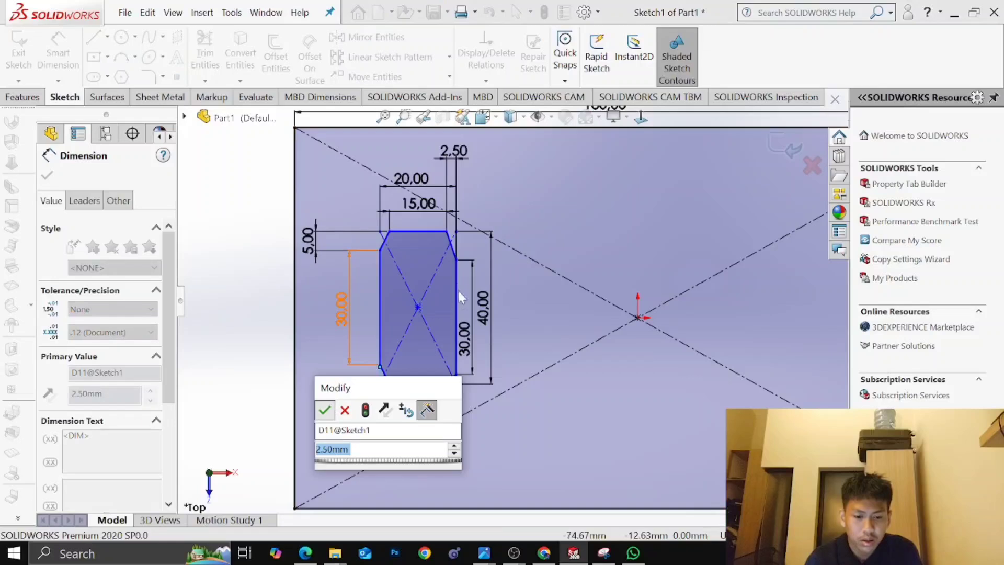
{"action": "key", "text": "Return"}
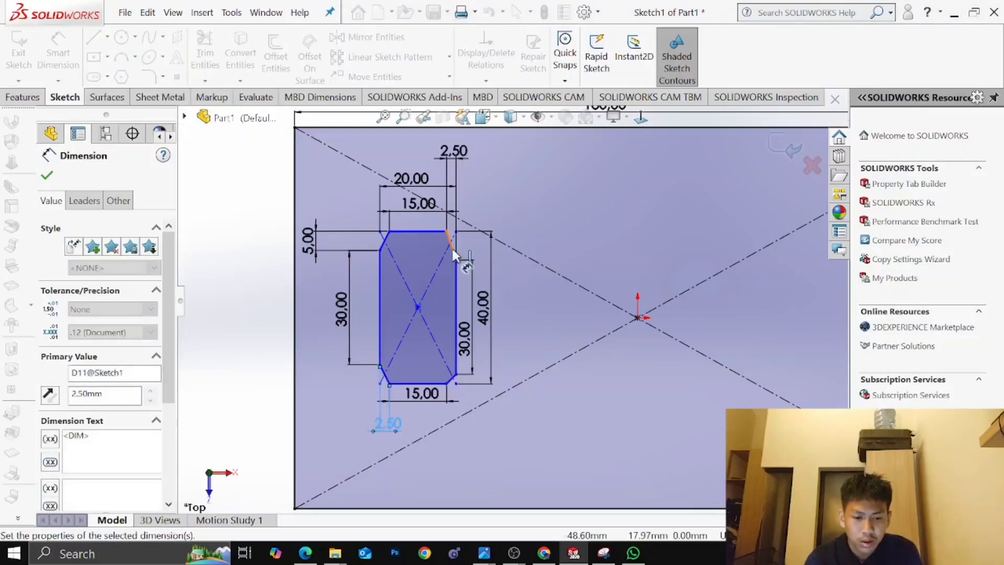
Dimension the vertical height of the chamfer at the small rectangle's upper-right corner and set it to 5 mm
{"action": "left_click", "coordinate": [516, 245]}
{"action": "left_click", "coordinate": [518, 246]}
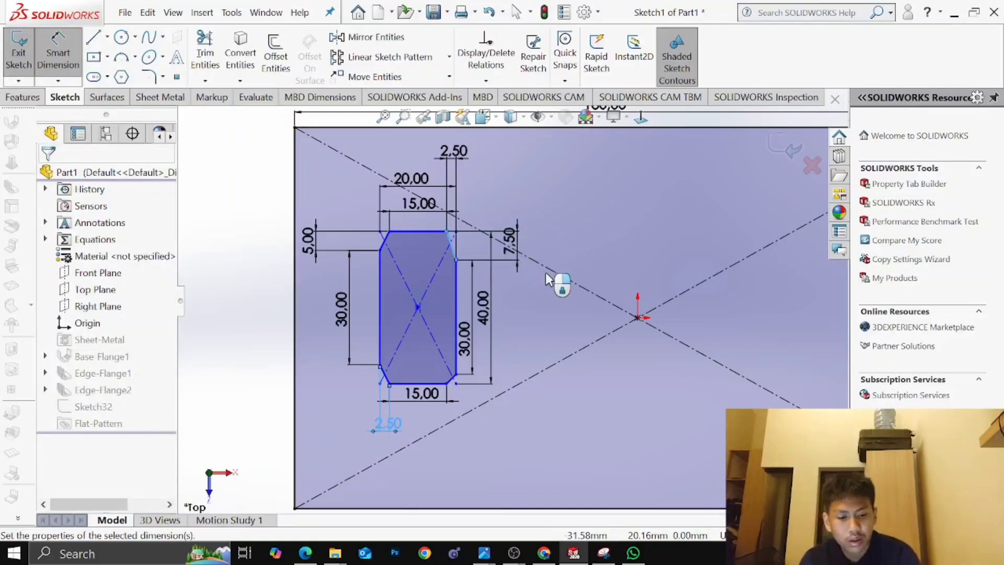
{"action": "type", "text": "5"}
{"action": "key", "text": "Return"}
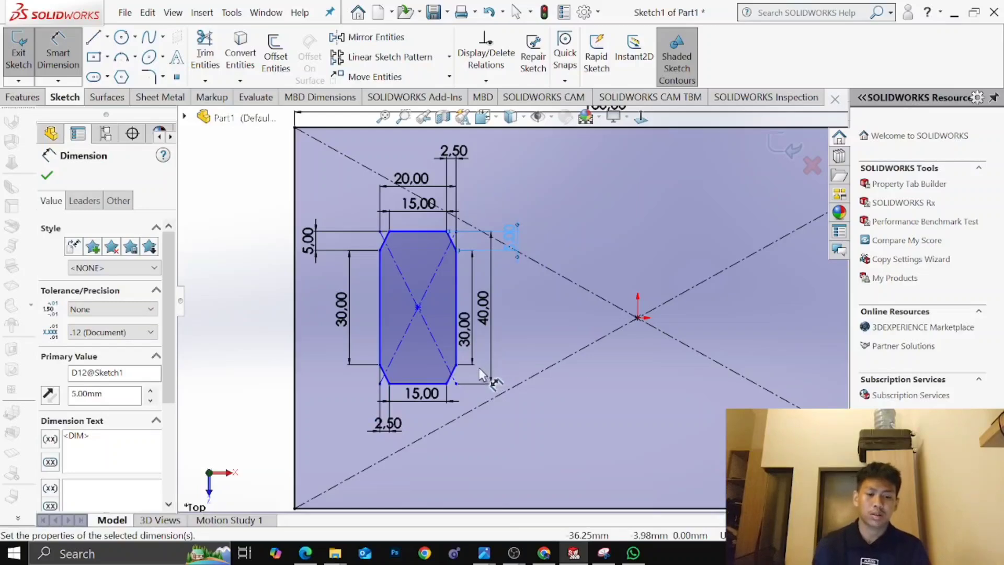
Try to dimension the sloped chamfer line at the small rectangle's lower-right corner along its length
{"action": "left_click", "coordinate": [453, 375]}
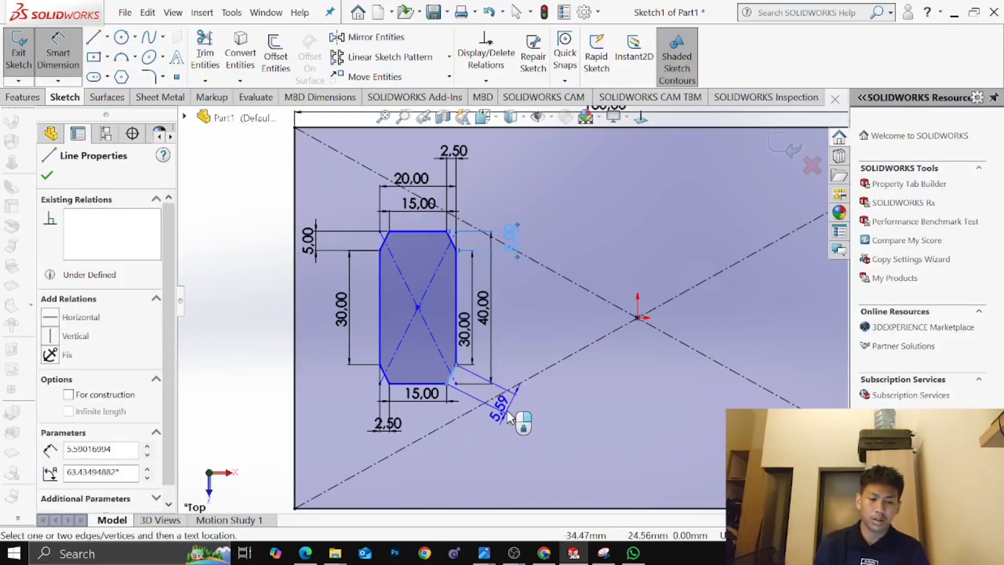
{"action": "left_click", "coordinate": [507, 412]}
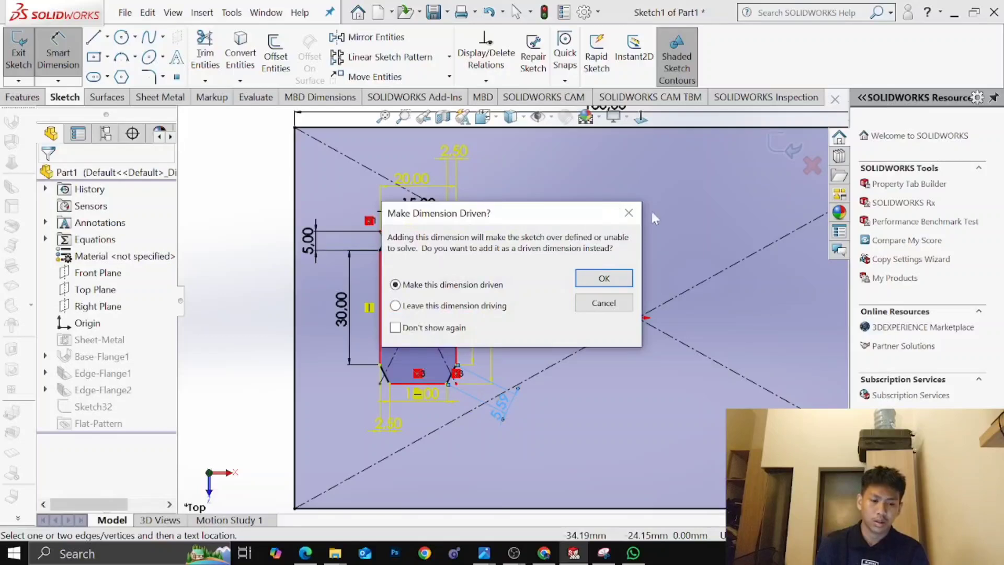
{"action": "left_click", "coordinate": [630, 215]}
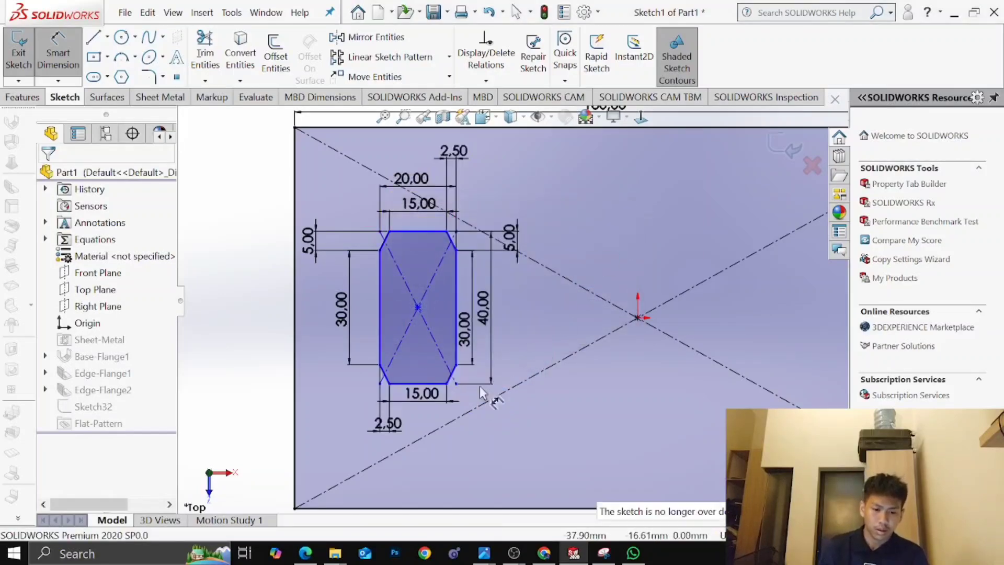
{"action": "left_click", "coordinate": [452, 375]}
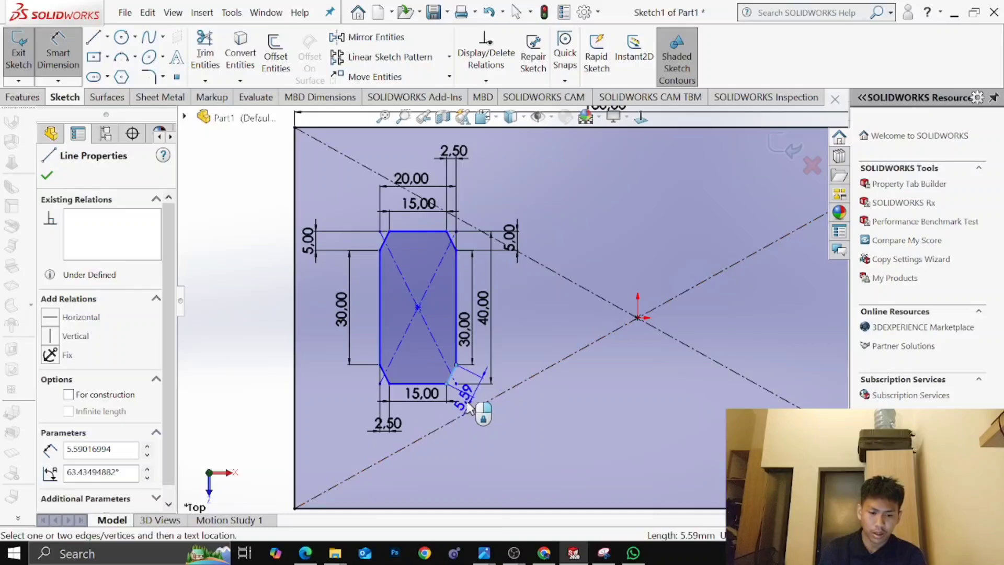
{"action": "key", "text": "Escape"}
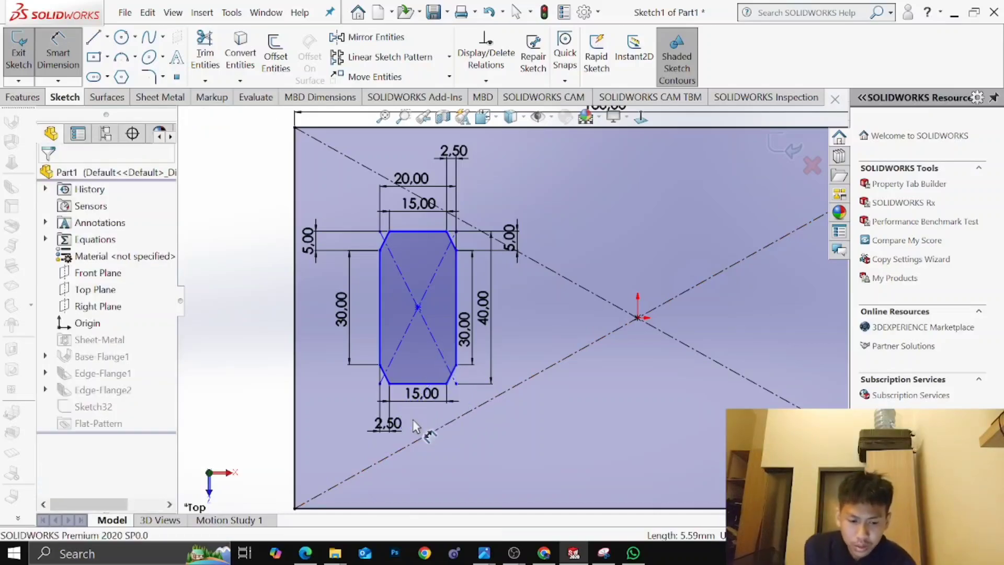
Try to dimension the distance between the small rectangle's two vertical sides below the shape
{"action": "left_click", "coordinate": [381, 348]}
{"action": "left_click", "coordinate": [456, 358]}
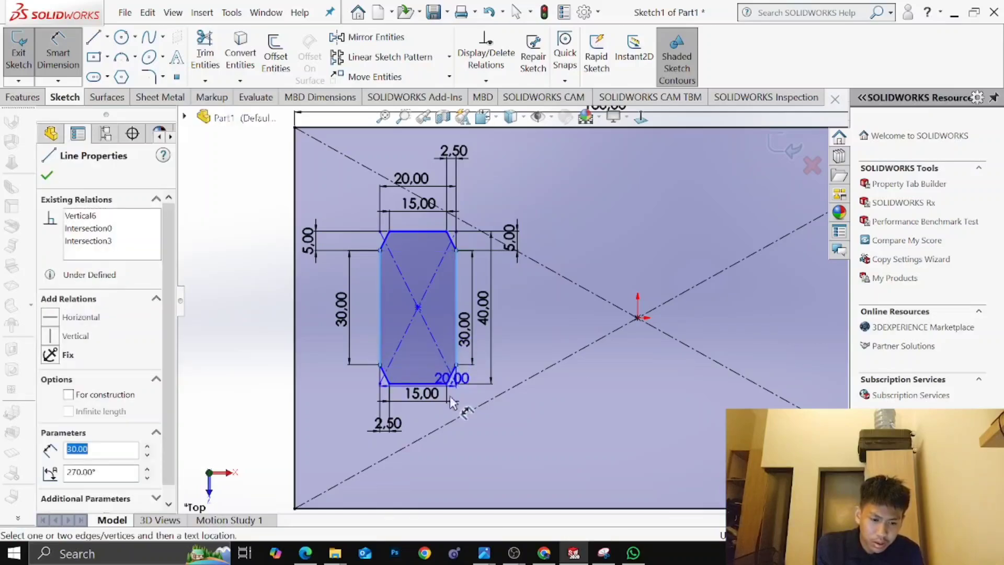
{"action": "left_click", "coordinate": [449, 413]}
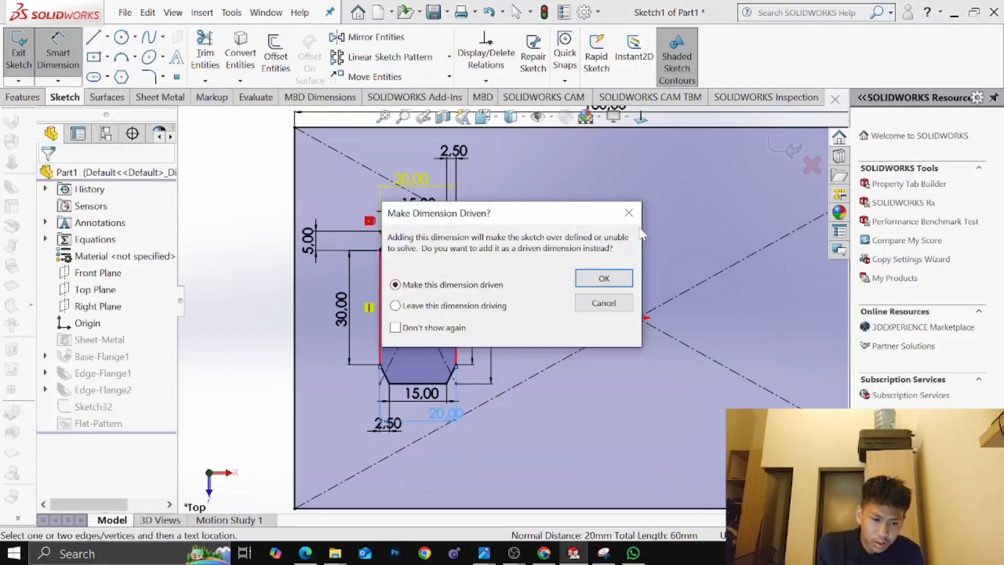
{"action": "left_click", "coordinate": [629, 213]}
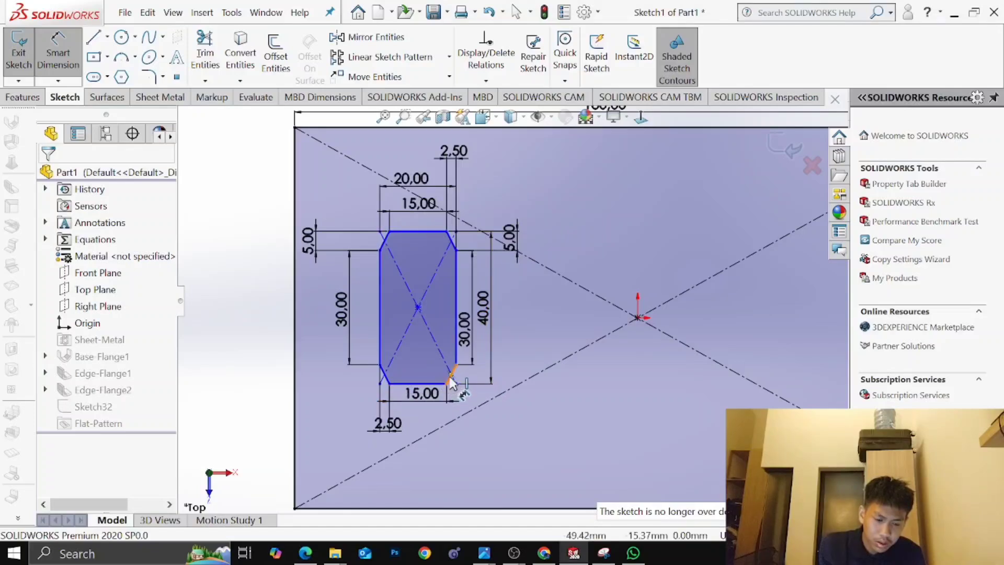
{"action": "left_click", "coordinate": [386, 373]}
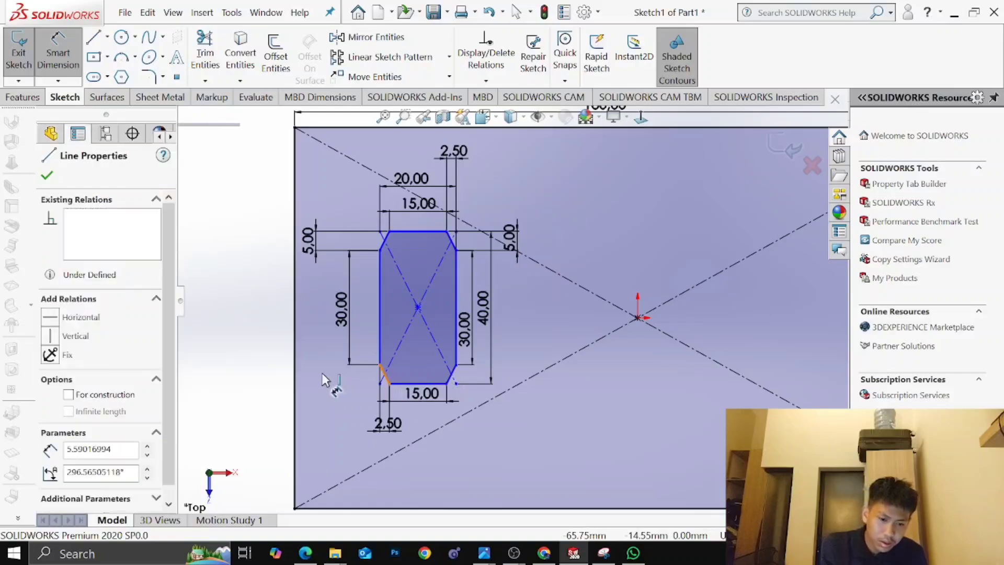
{"action": "key", "text": "Escape"}
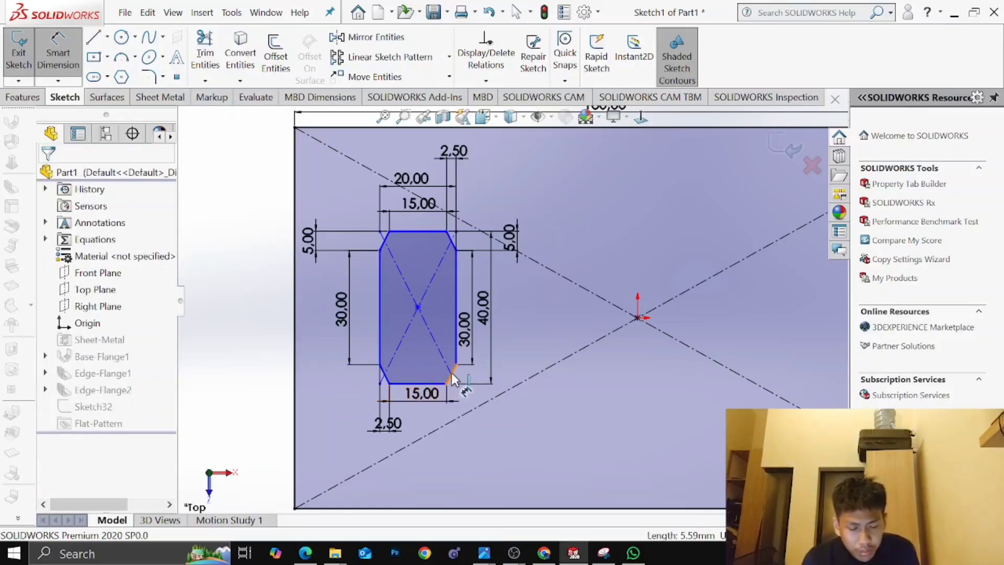
{"action": "left_click", "coordinate": [537, 372]}
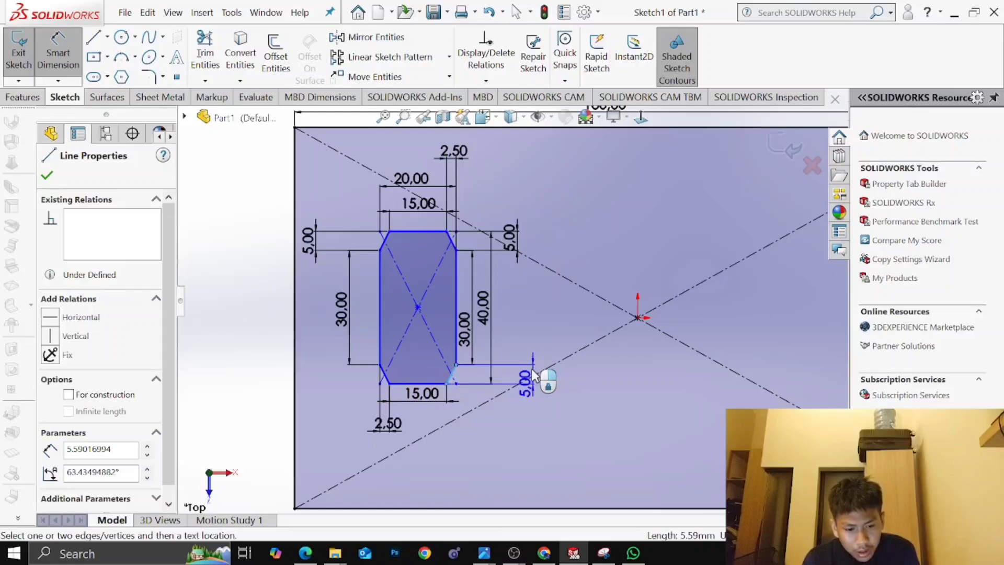
{"action": "key", "text": "Escape"}
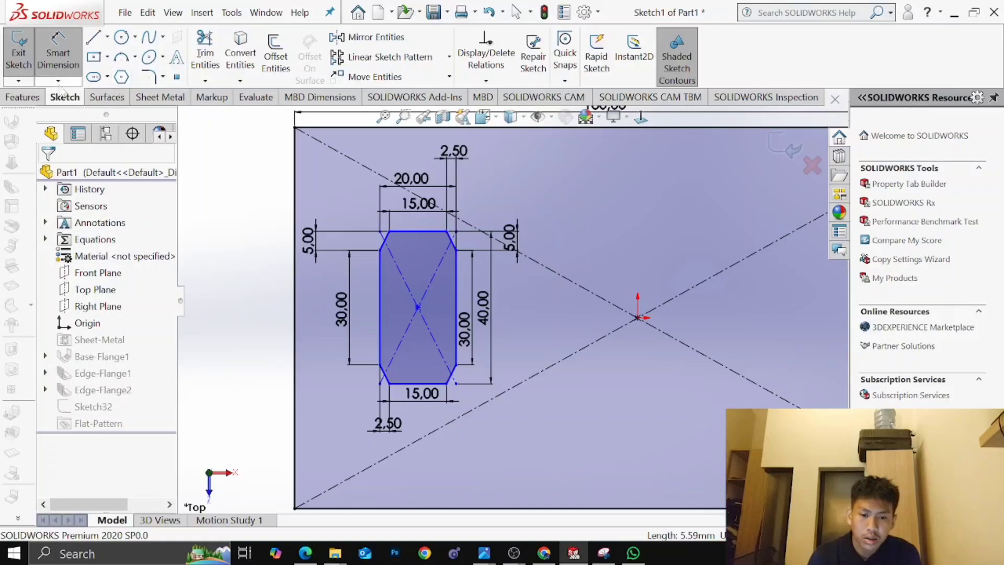
Exit the base sketch to rebuild the sheet-metal part with the chamfered opening
{"action": "left_click", "coordinate": [31, 99]}
{"action": "left_click", "coordinate": [65, 97]}
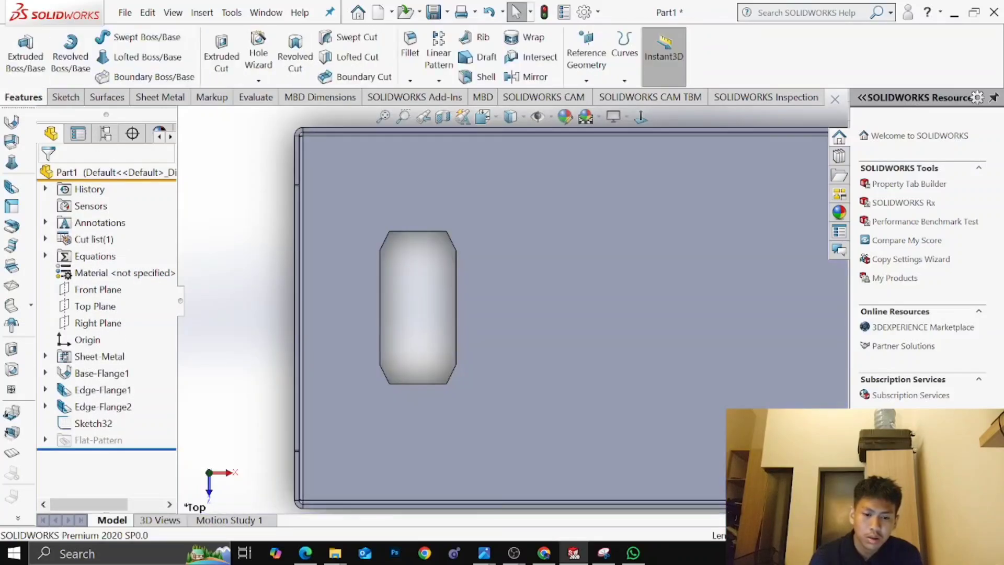
{"action": "middle_click_drag", "start_coordinate": [247, 209], "coordinate": [297, 204]}
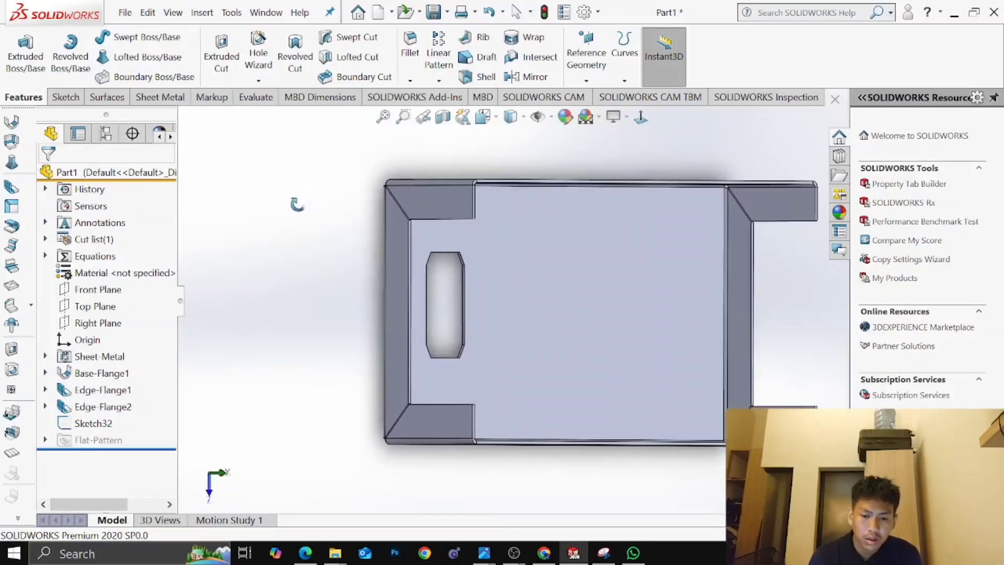
Cut the three 4 mm circles of Sketch32 on the flanges with an Extruded Cut set to Through All
{"action": "left_click", "coordinate": [96, 424]}
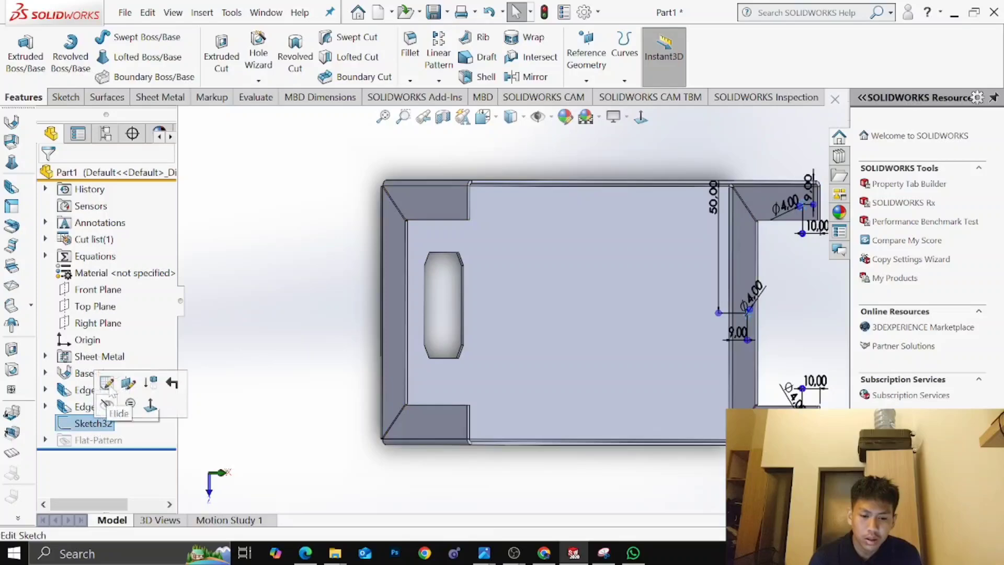
{"action": "left_click", "coordinate": [151, 406]}
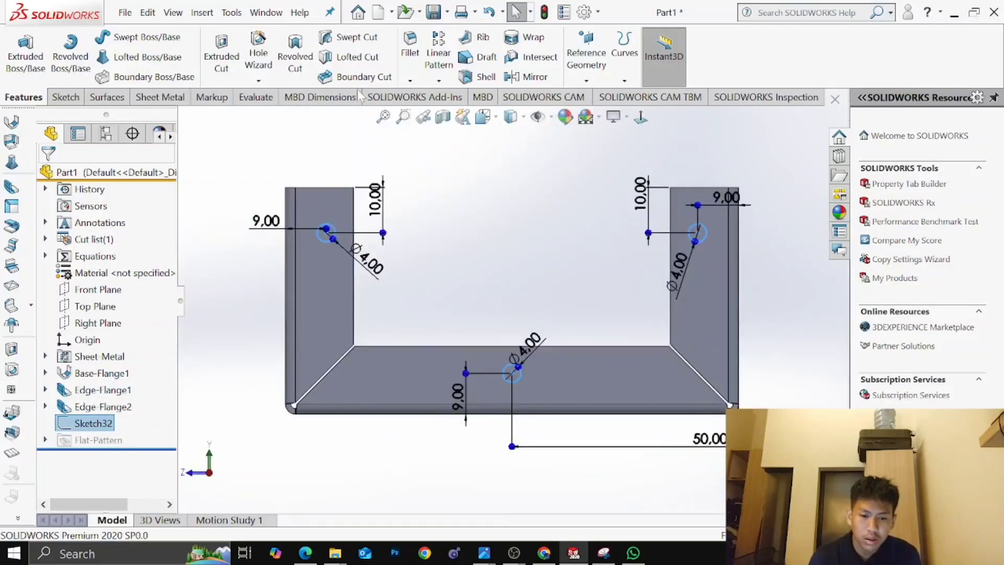
{"action": "left_click", "coordinate": [26, 98]}
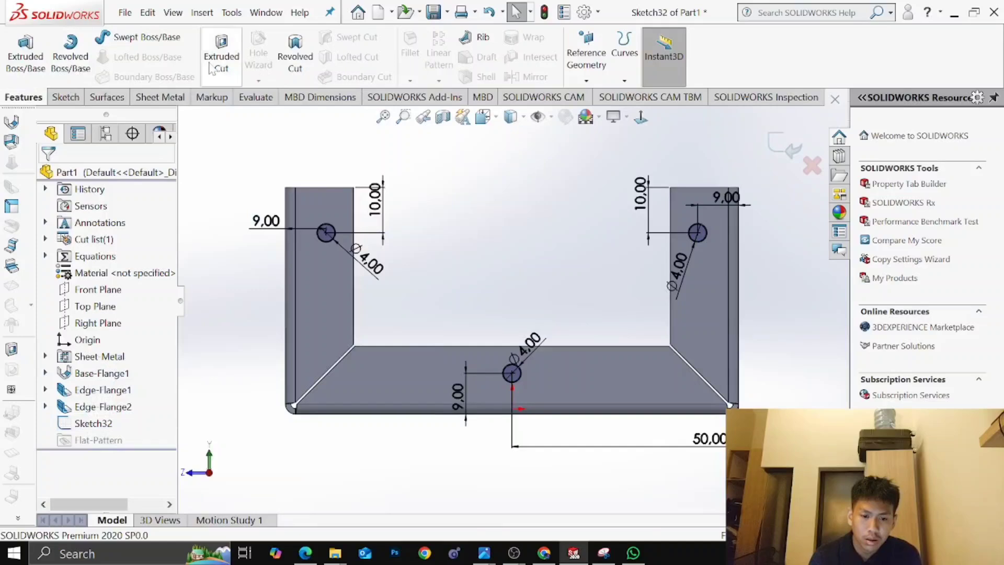
{"action": "left_click", "coordinate": [213, 69]}
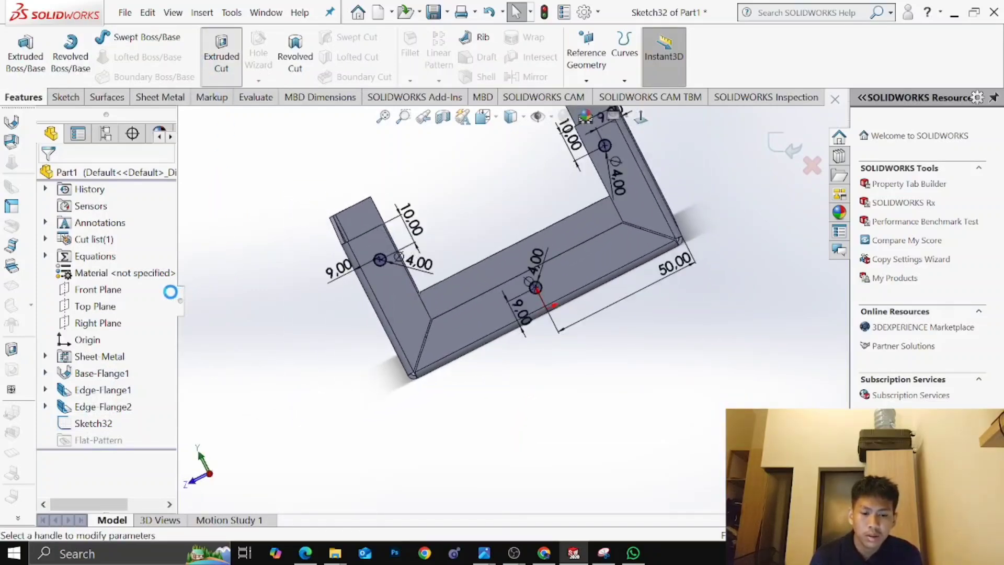
{"action": "left_click", "coordinate": [106, 258]}
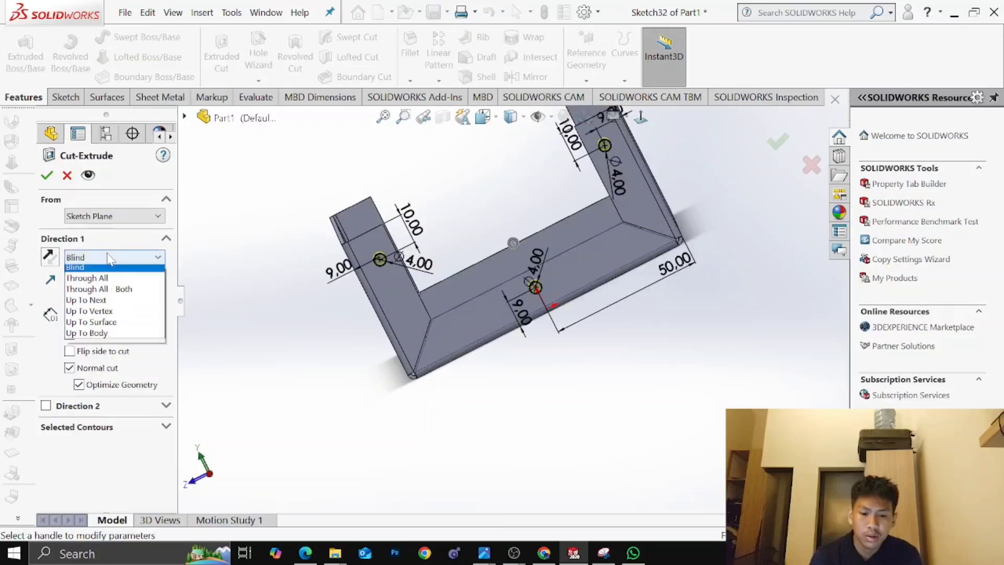
{"action": "left_click", "coordinate": [89, 281]}
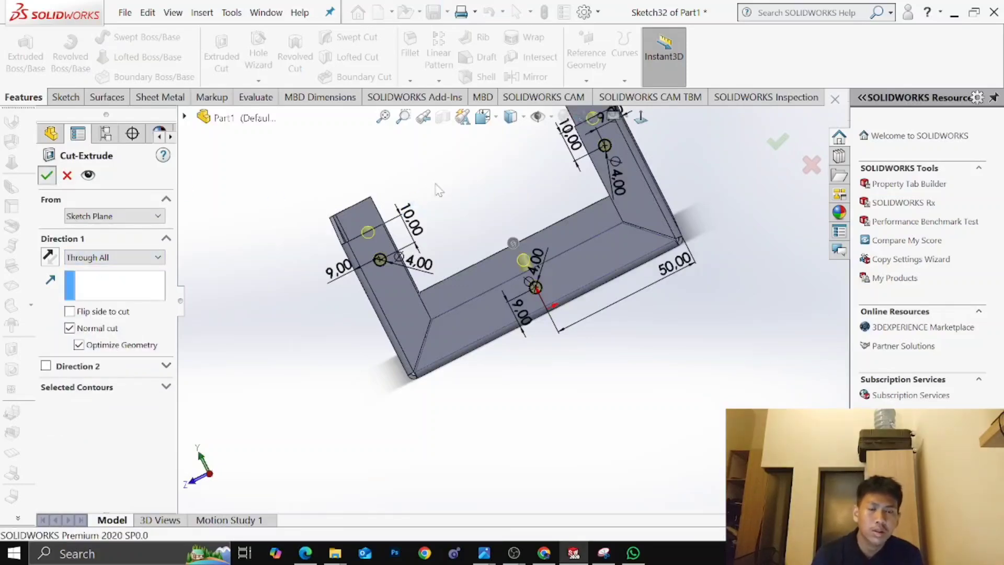
{"action": "key", "text": "Return"}
{"action": "middle_click_drag", "start_coordinate": [438, 194], "coordinate": [449, 240]}
{"action": "left_click", "coordinate": [377, 191]}
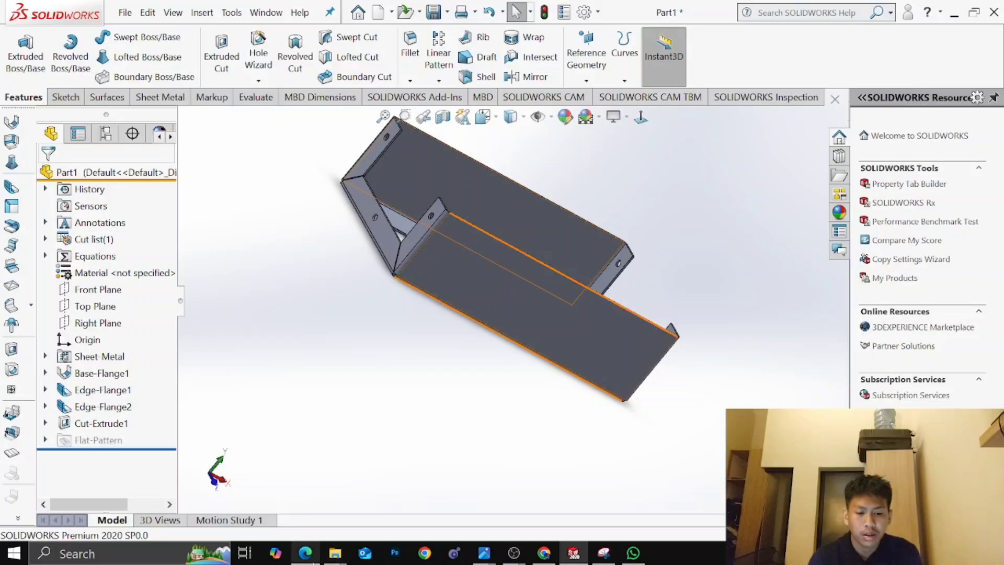
Assign 1060 Alloy as the part's material
{"action": "right_click", "coordinate": [140, 272]}
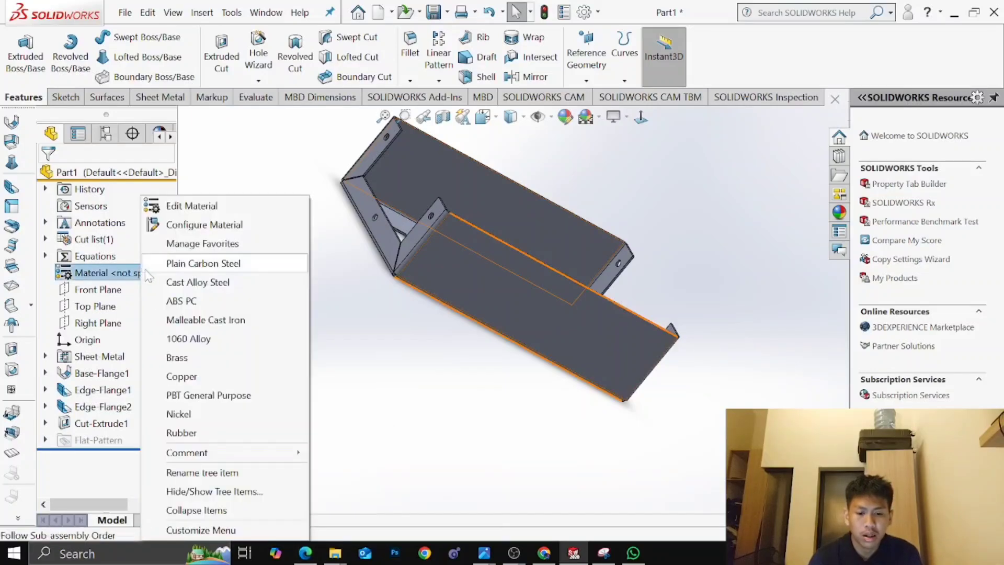
{"action": "left_click", "coordinate": [207, 340]}
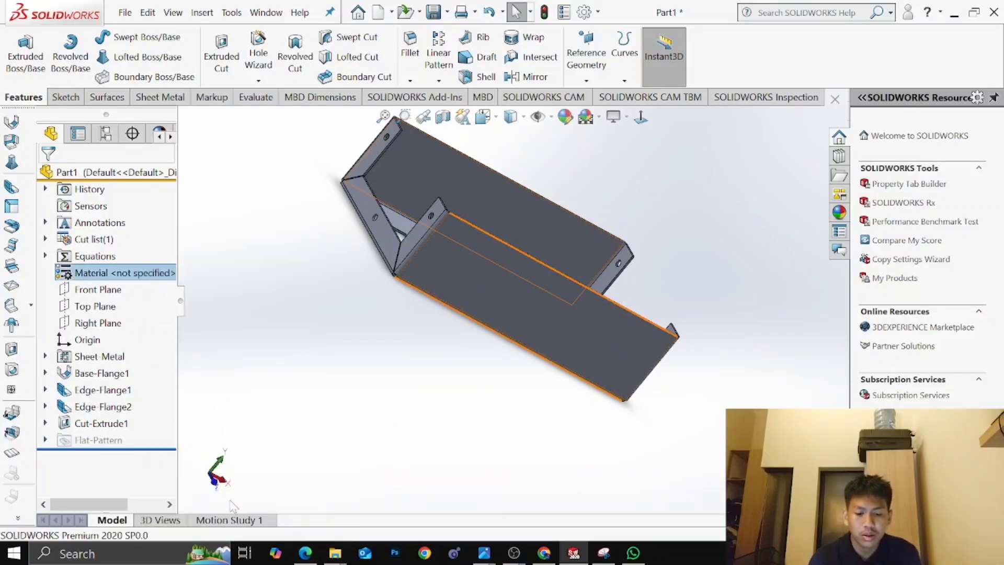
{"action": "mouse_move", "coordinate": [296, 558]}
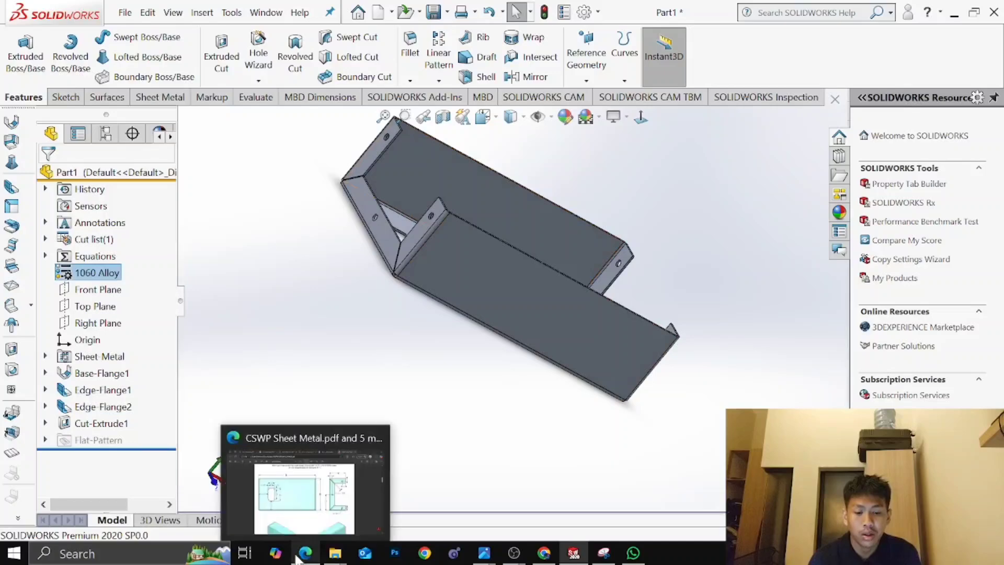
Switch to the CSWP Sheet Metal PDF in Edge and look up the expected Question 1 mass in Answers and Hints
{"action": "left_click", "coordinate": [306, 487]}
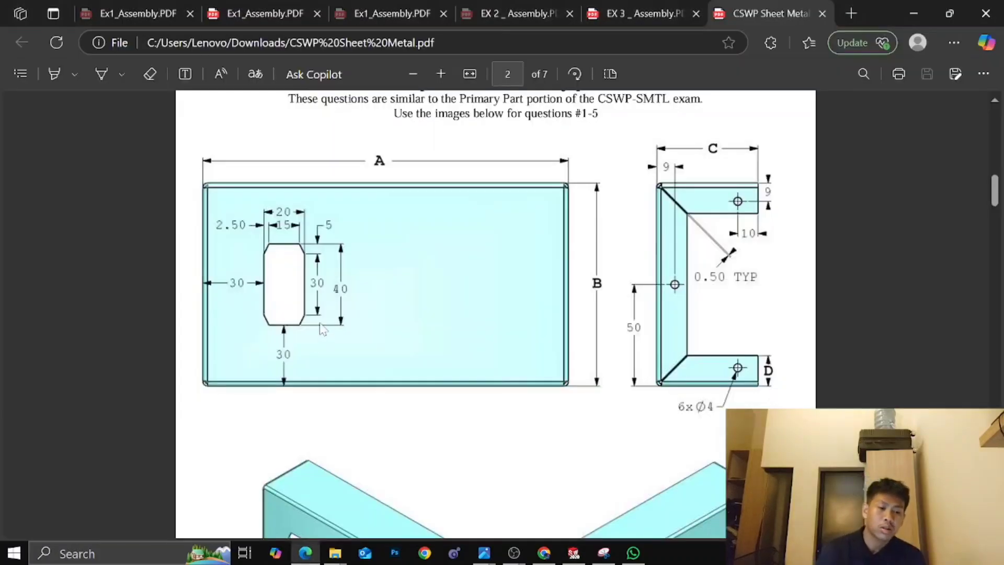
{"action": "scroll", "coordinate": [322, 331], "scroll_direction": "down", "scroll_amount": 10}
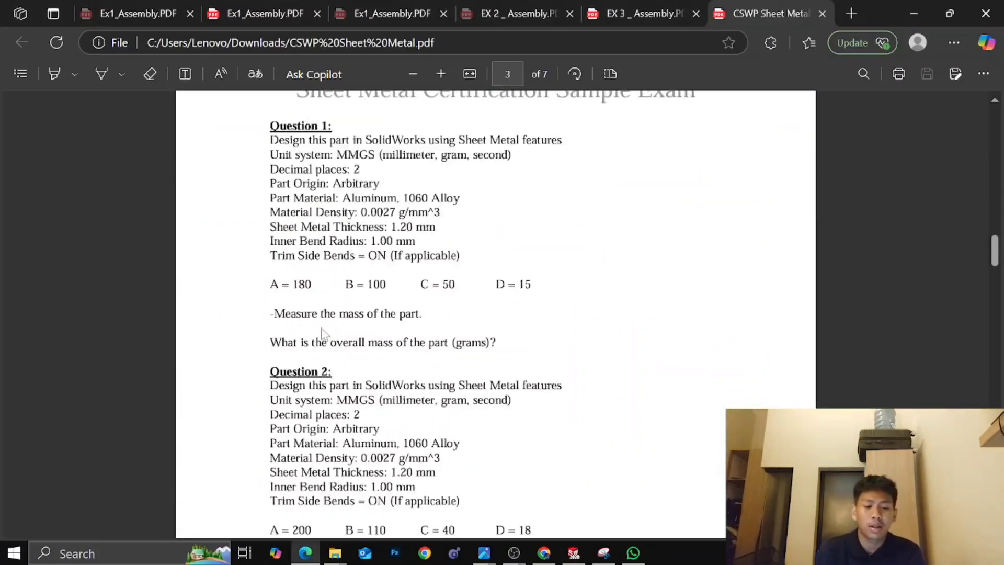
{"action": "scroll", "coordinate": [322, 329], "scroll_direction": "down", "scroll_amount": 15}
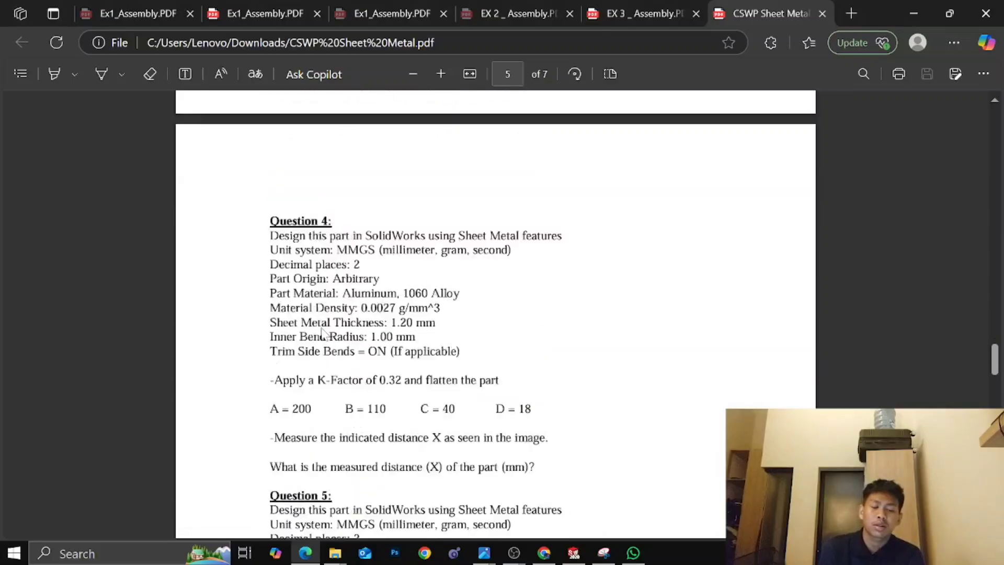
{"action": "scroll", "coordinate": [496, 314], "scroll_direction": "down", "scroll_amount": 15}
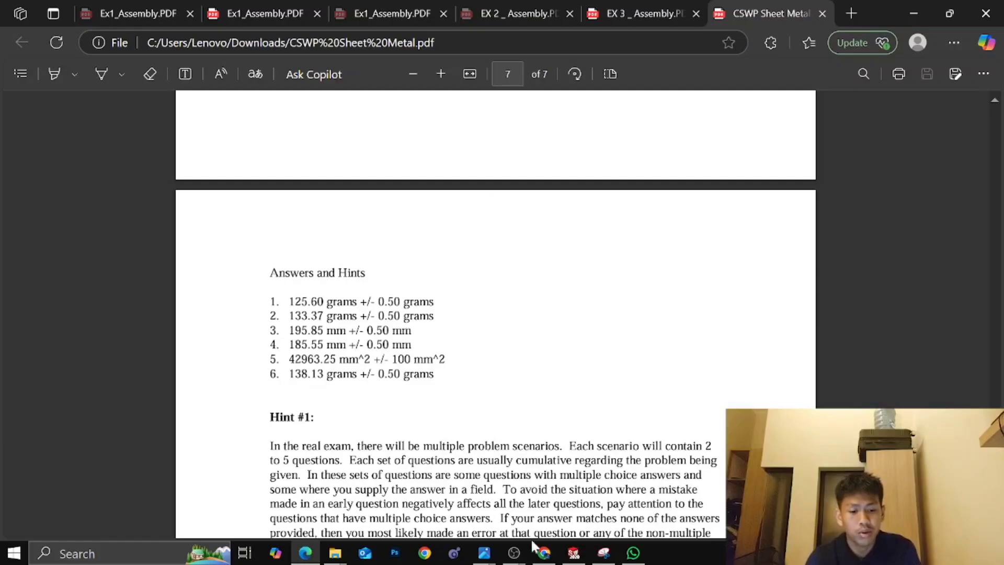
Switch back to SOLIDWORKS and evaluate the mass properties of the finished sheet-metal part
{"action": "mouse_move", "coordinate": [574, 553]}
{"action": "left_click", "coordinate": [574, 489]}
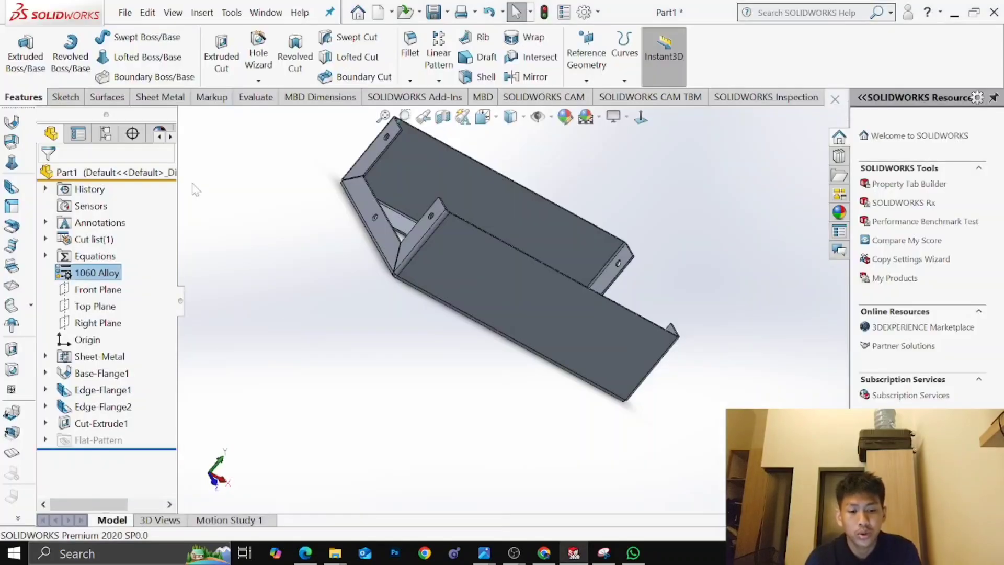
{"action": "left_click", "coordinate": [254, 97]}
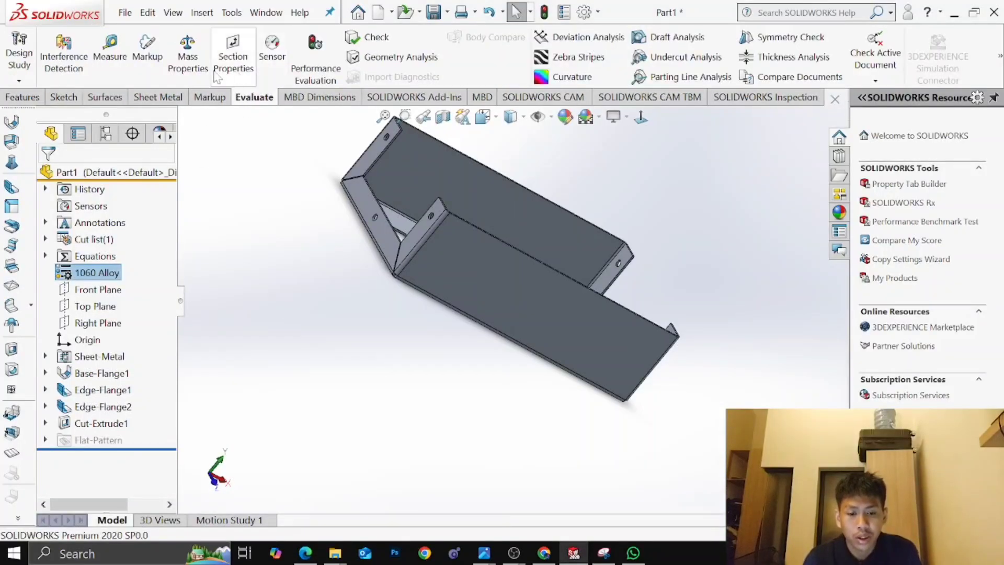
{"action": "left_click", "coordinate": [188, 53]}
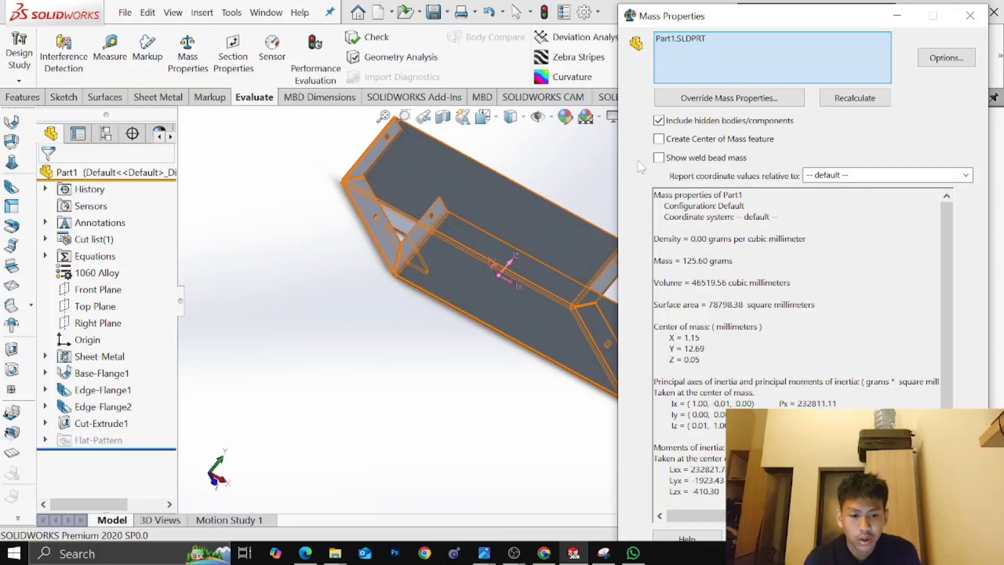
{"action": "left_click", "coordinate": [898, 15]}
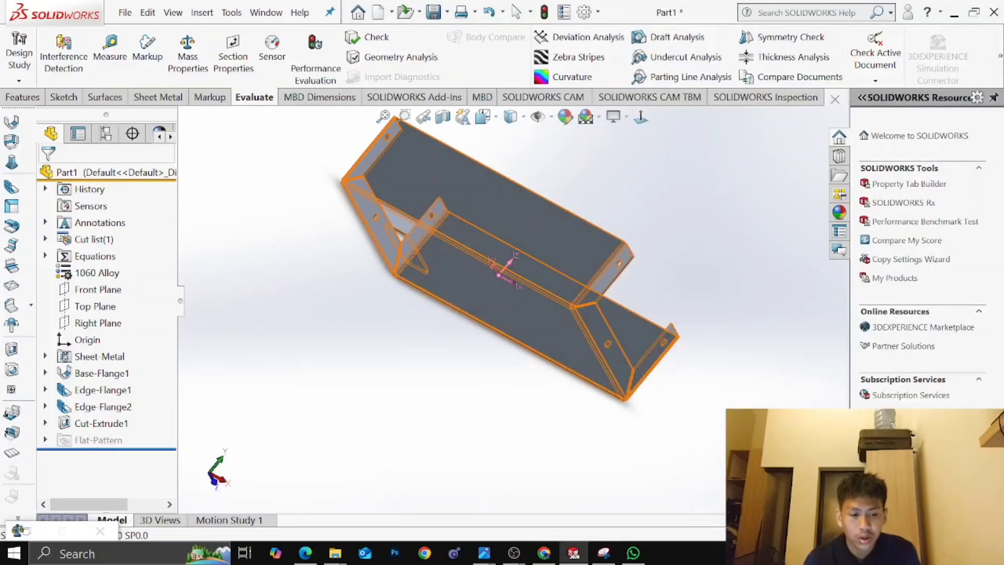
Examine the finished part's flanges and chamfered opening from several angles, including the bottom view
{"action": "left_click", "coordinate": [339, 371]}
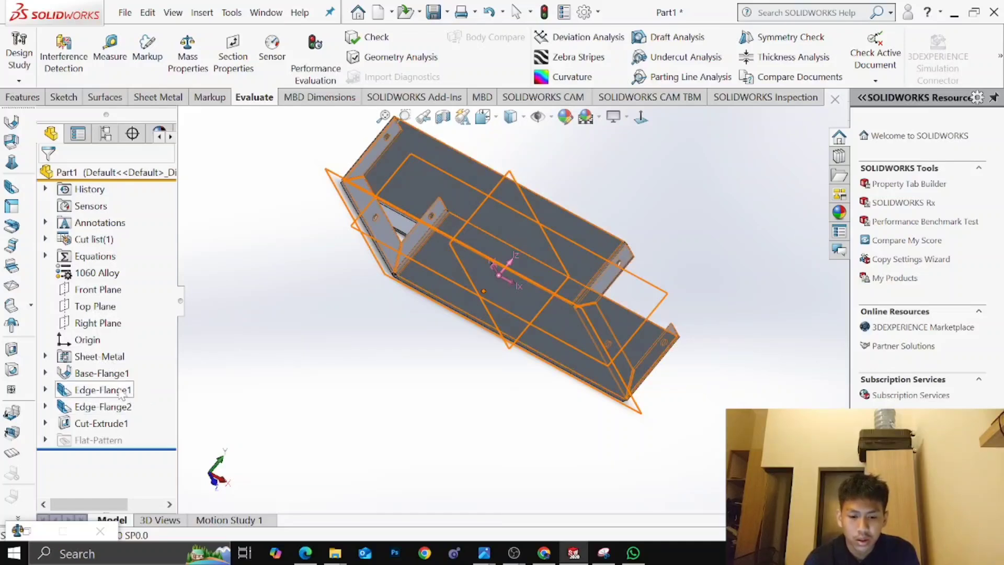
{"action": "middle_click_drag", "start_coordinate": [331, 331], "coordinate": [279, 376]}
{"action": "scroll", "coordinate": [354, 318], "scroll_direction": "up", "scroll_amount": 2}
{"action": "scroll", "coordinate": [357, 307], "scroll_direction": "down", "scroll_amount": 5}
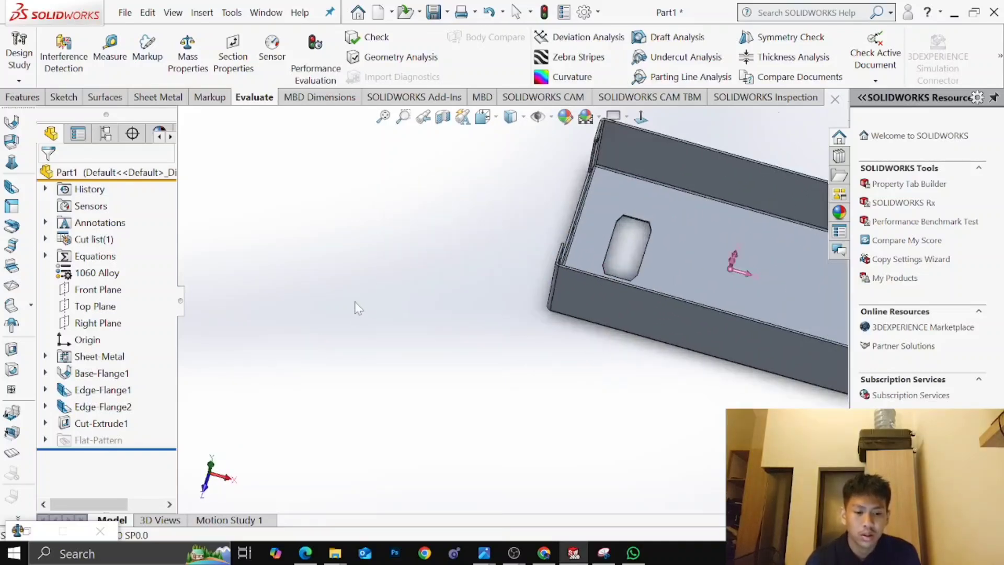
{"action": "scroll", "coordinate": [361, 307], "scroll_direction": "up", "scroll_amount": 2}
{"action": "scroll", "coordinate": [502, 283], "scroll_direction": "up", "scroll_amount": 2}
{"action": "scroll", "coordinate": [647, 272], "scroll_direction": "down", "scroll_amount": 3}
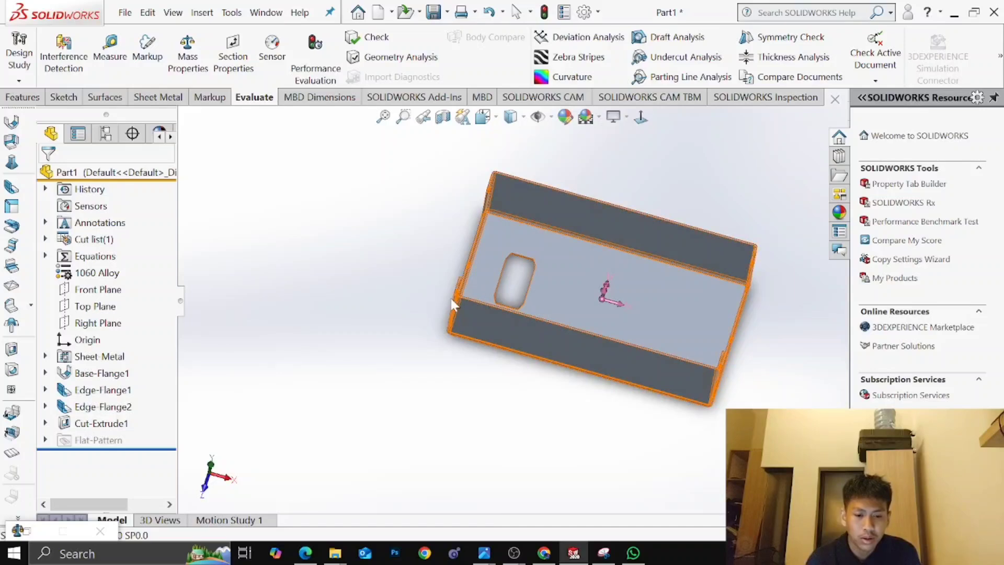
{"action": "middle_click_drag", "start_coordinate": [453, 278], "coordinate": [281, 283]}
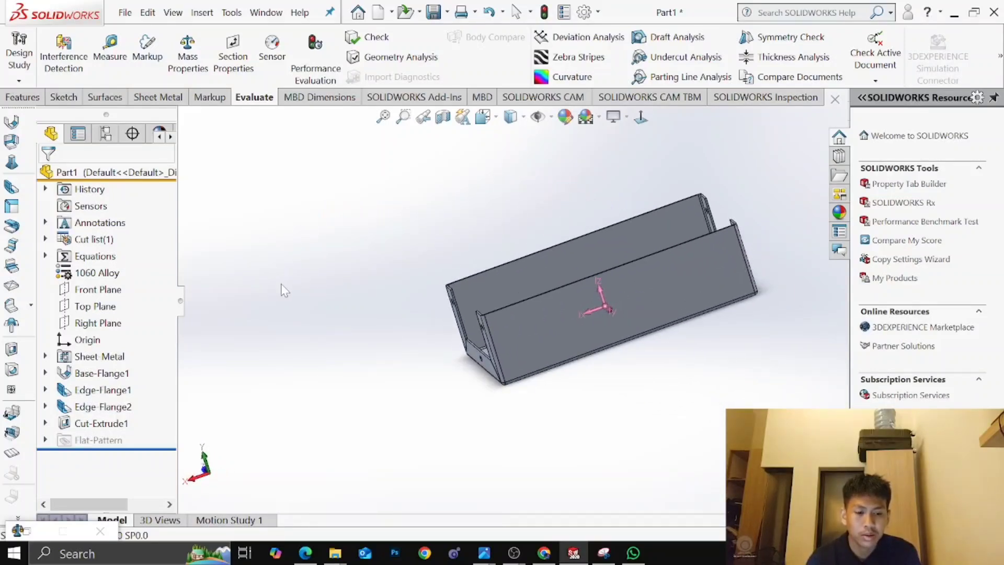
{"action": "right_click_drag", "start_coordinate": [280, 314], "coordinate": [321, 343]}
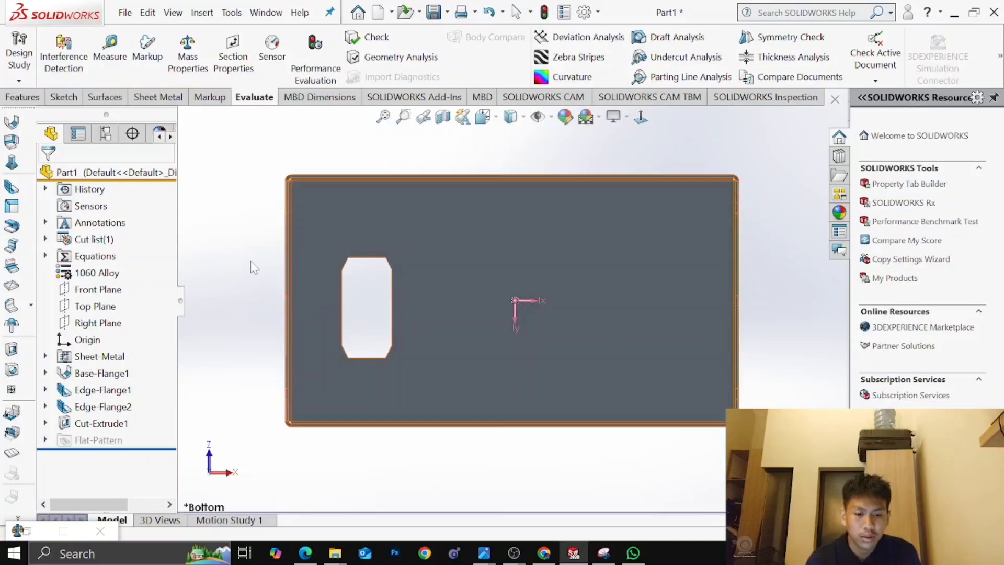
{"action": "scroll", "coordinate": [251, 264], "scroll_direction": "up", "scroll_amount": 3}
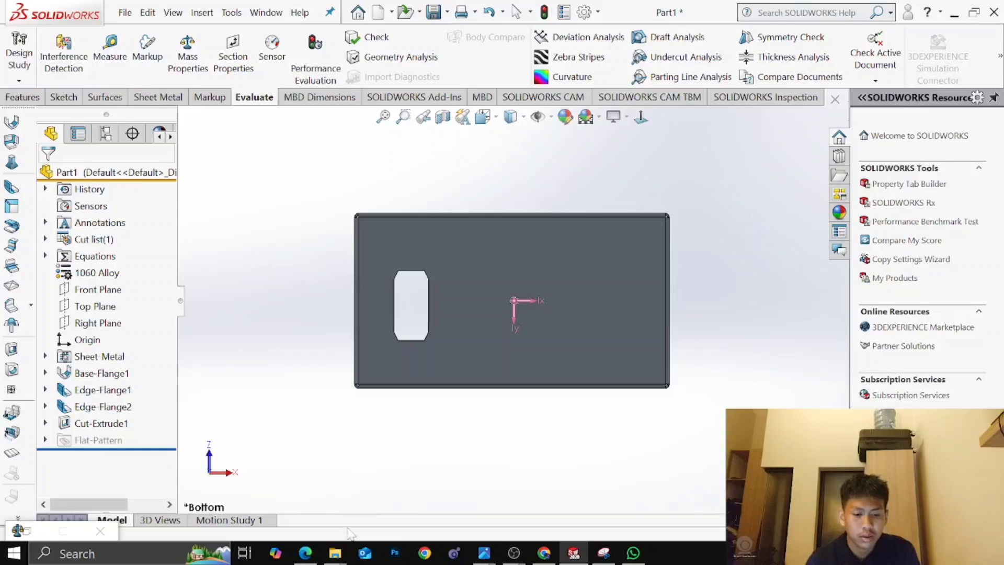
{"action": "mouse_move", "coordinate": [314, 557]}
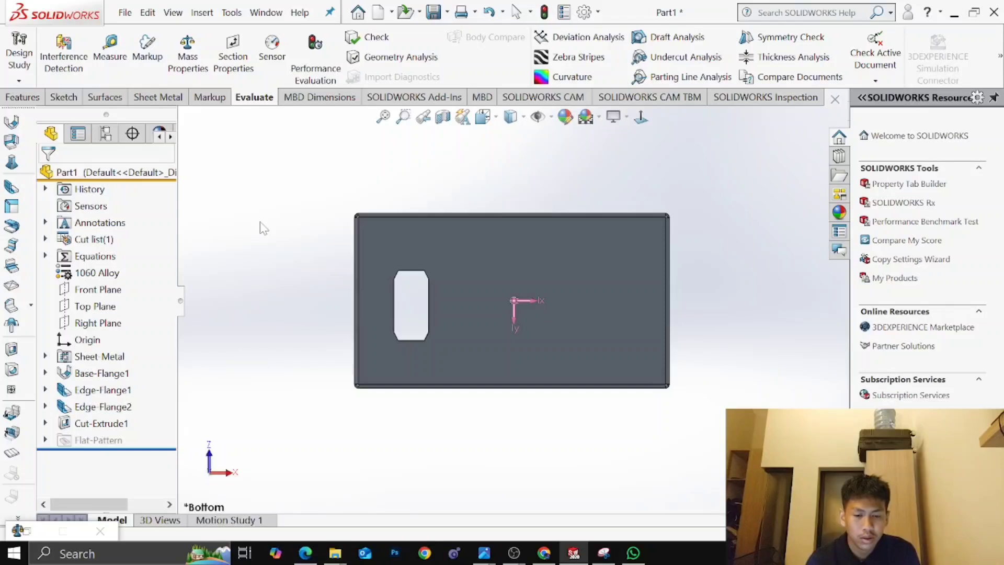
{"action": "left_click", "coordinate": [129, 14]}
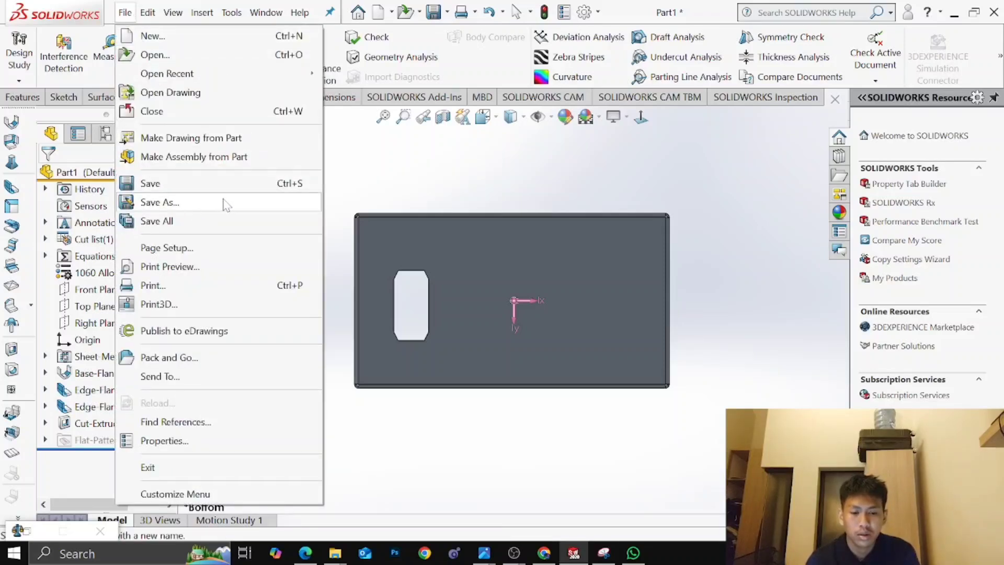
{"action": "left_click", "coordinate": [308, 210]}
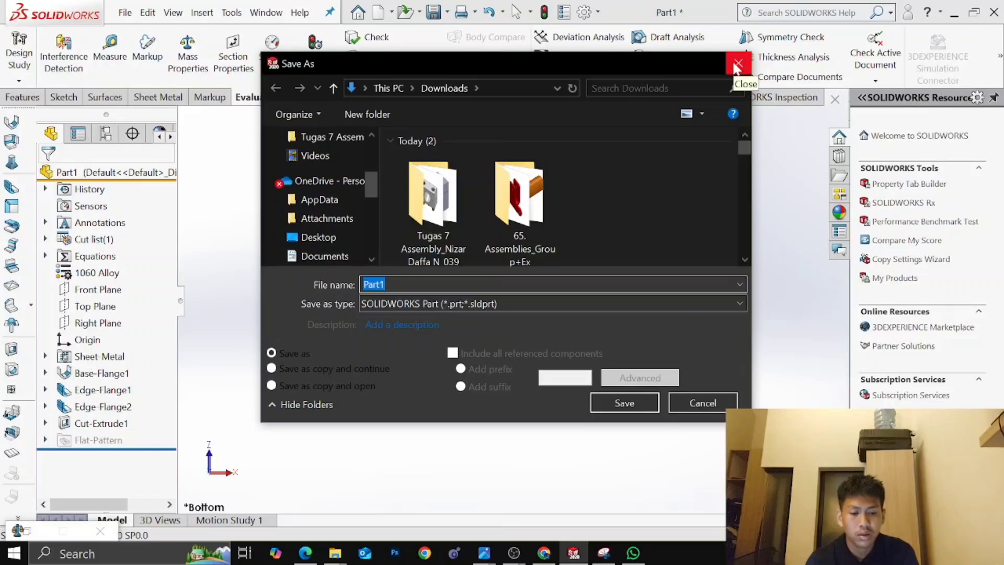
{"action": "left_click", "coordinate": [738, 65]}
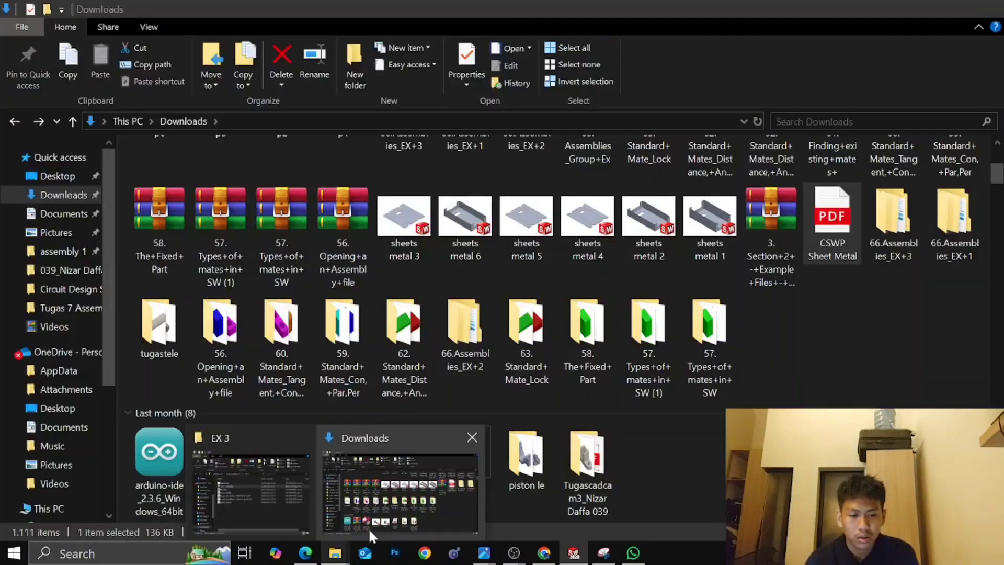
Open the part sheets metal 1 from the Downloads folder and inspect its base flange and edge flanges
{"action": "left_click", "coordinate": [369, 528]}
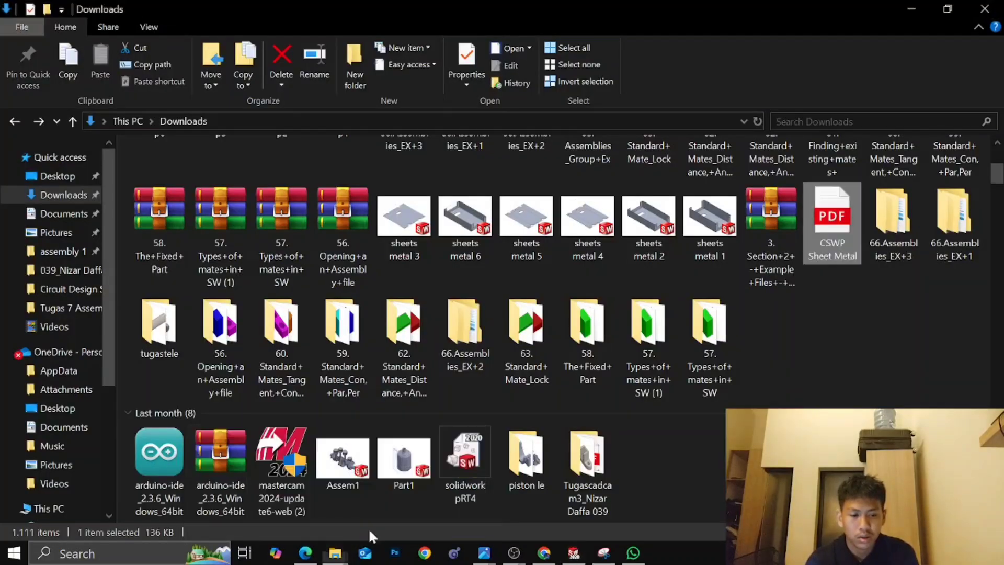
{"action": "left_click", "coordinate": [695, 239]}
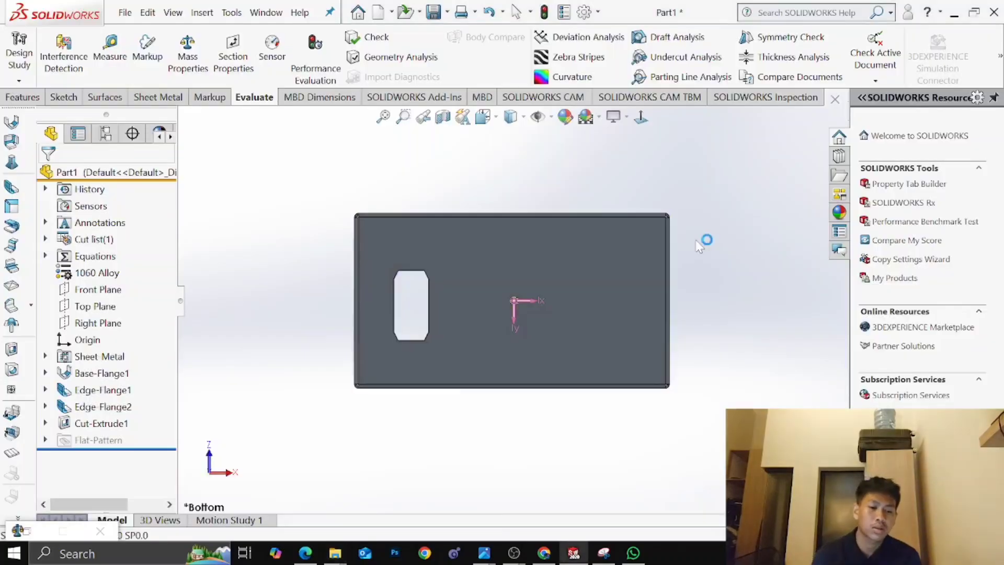
{"action": "left_click", "coordinate": [628, 340]}
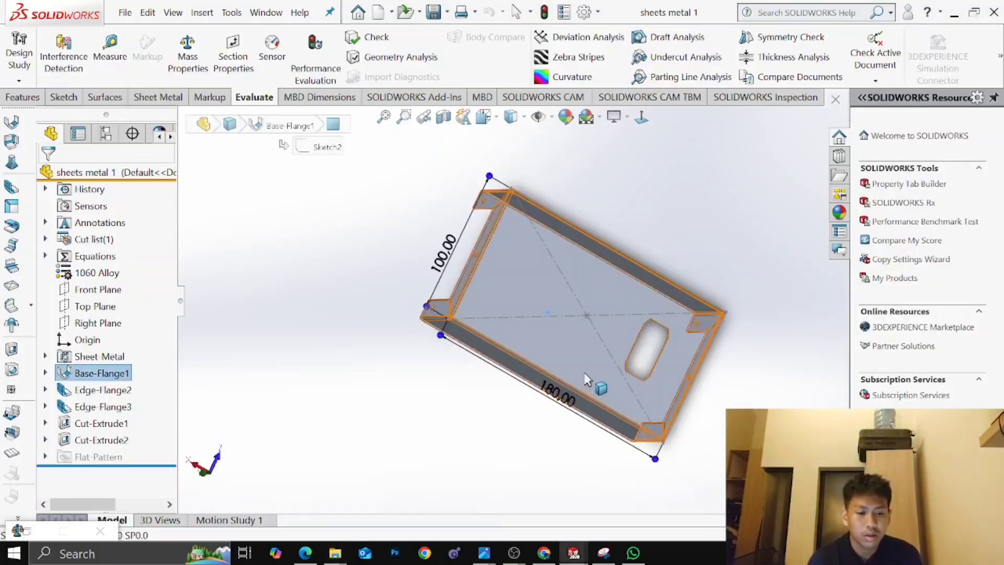
{"action": "middle_click_drag", "start_coordinate": [628, 340], "coordinate": [576, 310]}
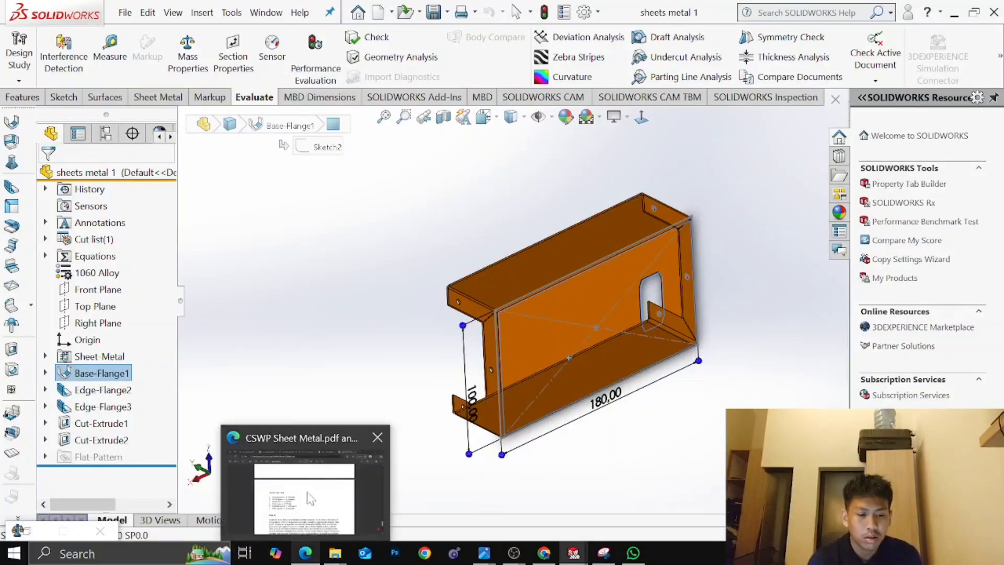
Review the PDF's answer list and evaluate the mass properties of sheets metal 1 in SOLIDWORKS
{"action": "left_click", "coordinate": [308, 555]}
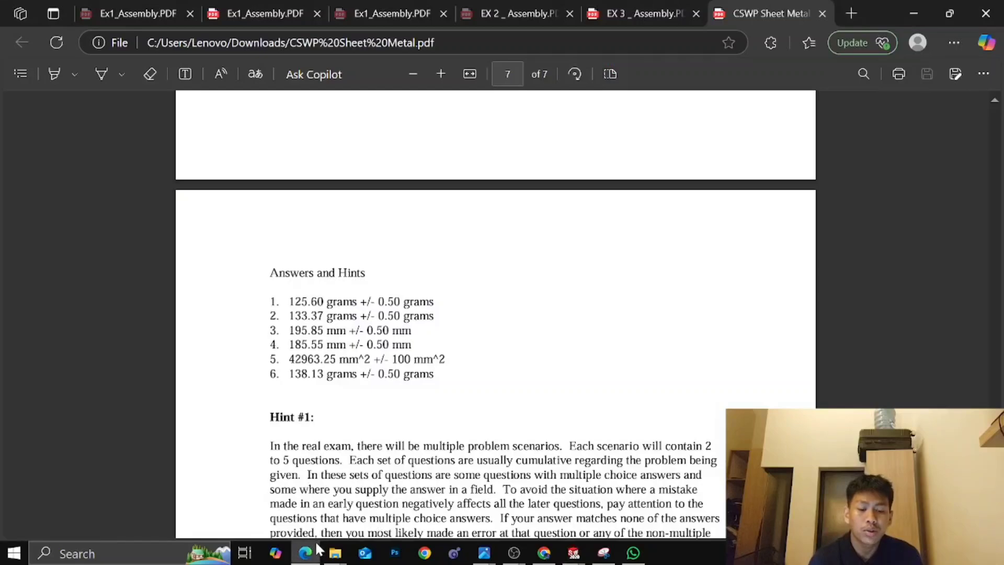
{"action": "mouse_move", "coordinate": [316, 544]}
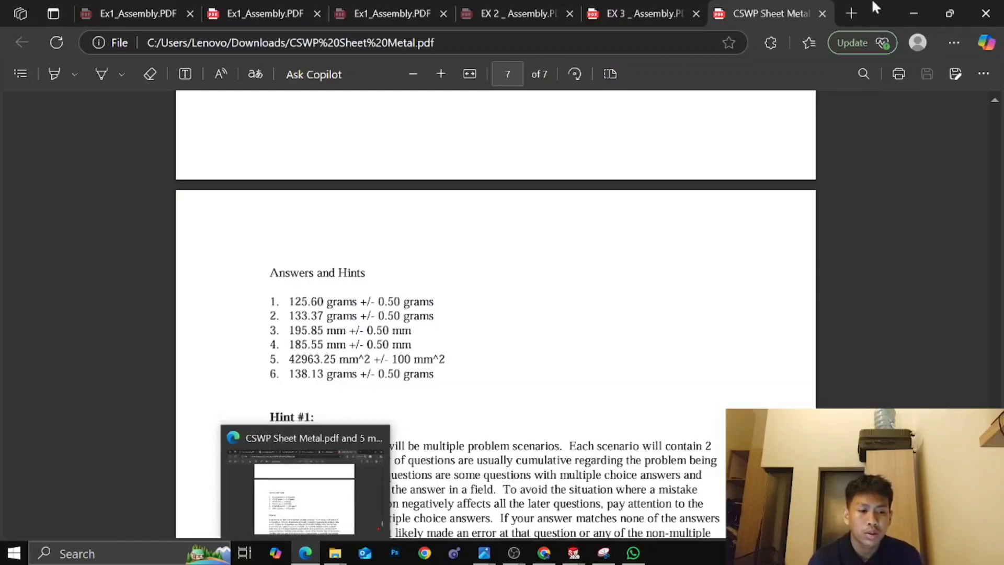
{"action": "left_click", "coordinate": [913, 11]}
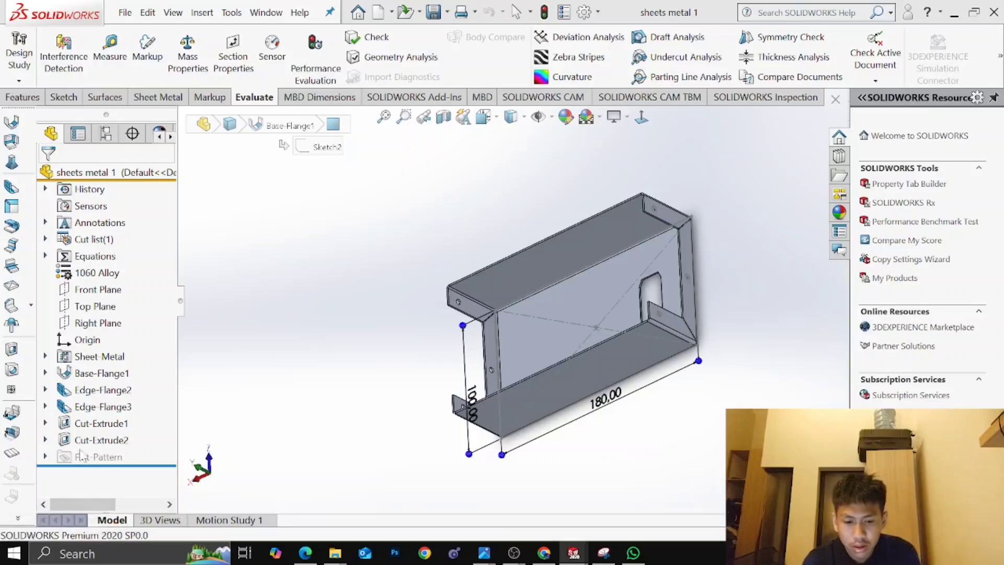
{"action": "left_click", "coordinate": [203, 55]}
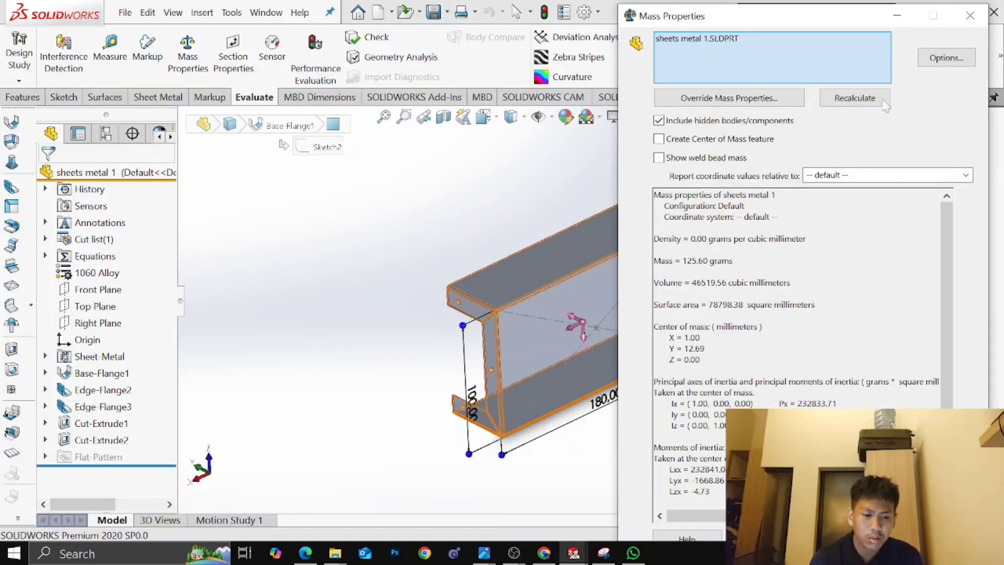
{"action": "left_click", "coordinate": [897, 15]}
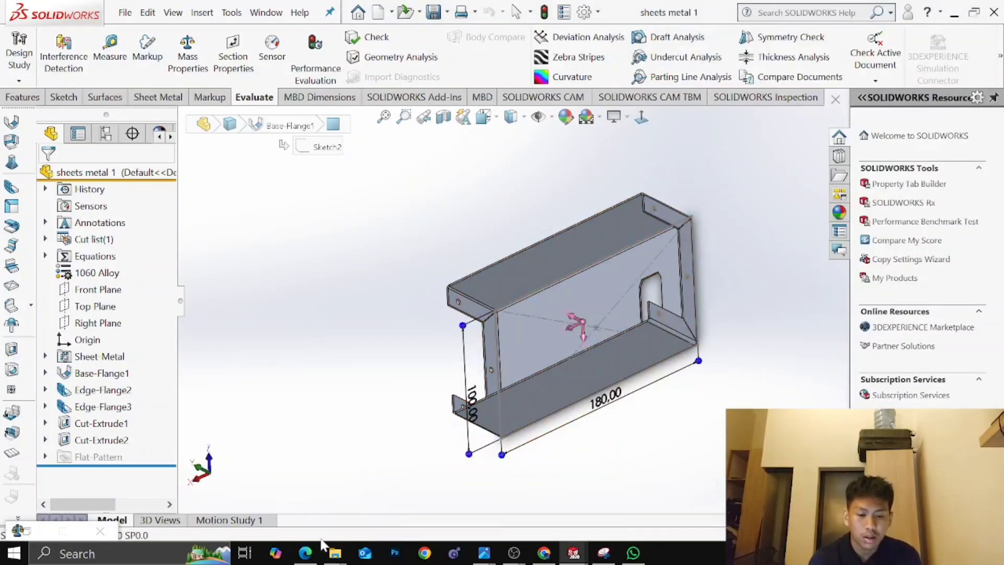
Compare the Question 1 answer in the PDF with the mass properties of sheets metal 1 and close the report
{"action": "mouse_move", "coordinate": [305, 552]}
{"action": "left_click", "coordinate": [340, 459]}
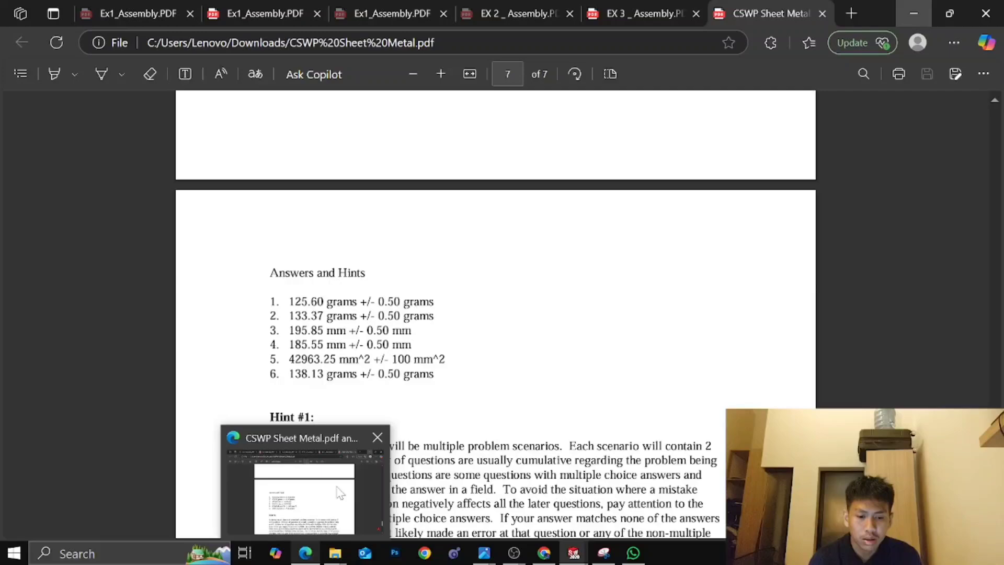
{"action": "left_click", "coordinate": [340, 460]}
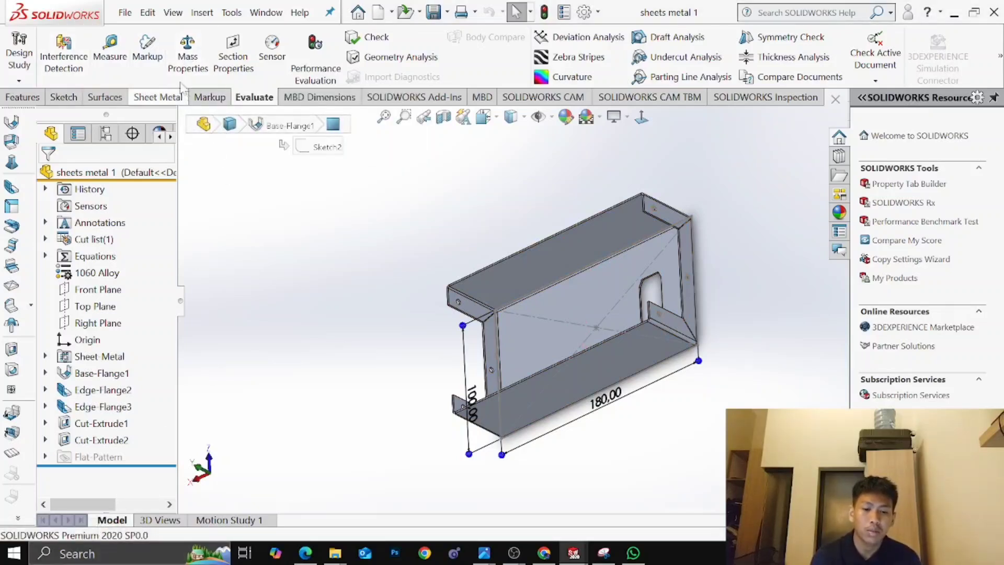
{"action": "left_click", "coordinate": [188, 52]}
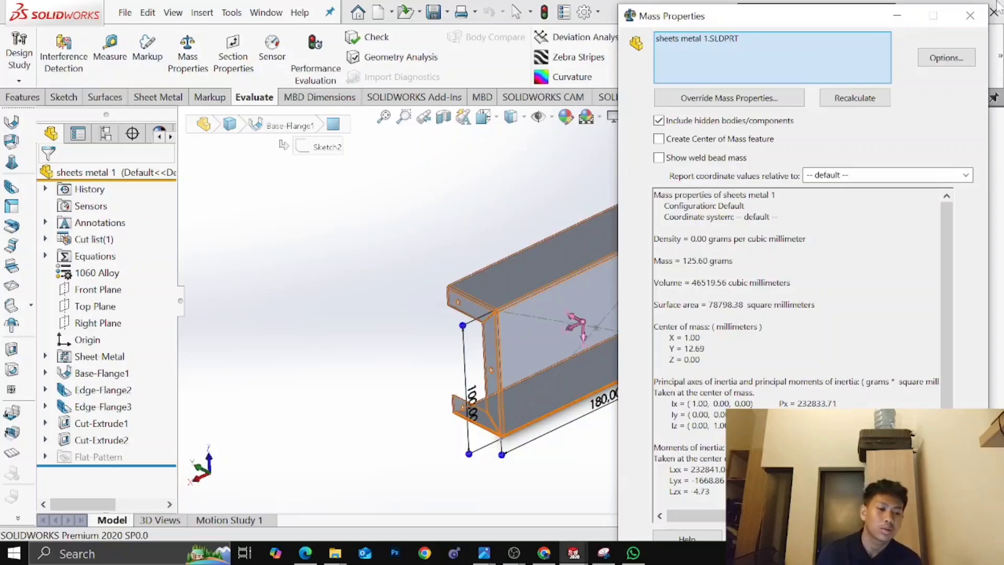
{"action": "left_click", "coordinate": [970, 16]}
{"action": "middle_click_drag", "start_coordinate": [629, 297], "coordinate": [525, 401]}
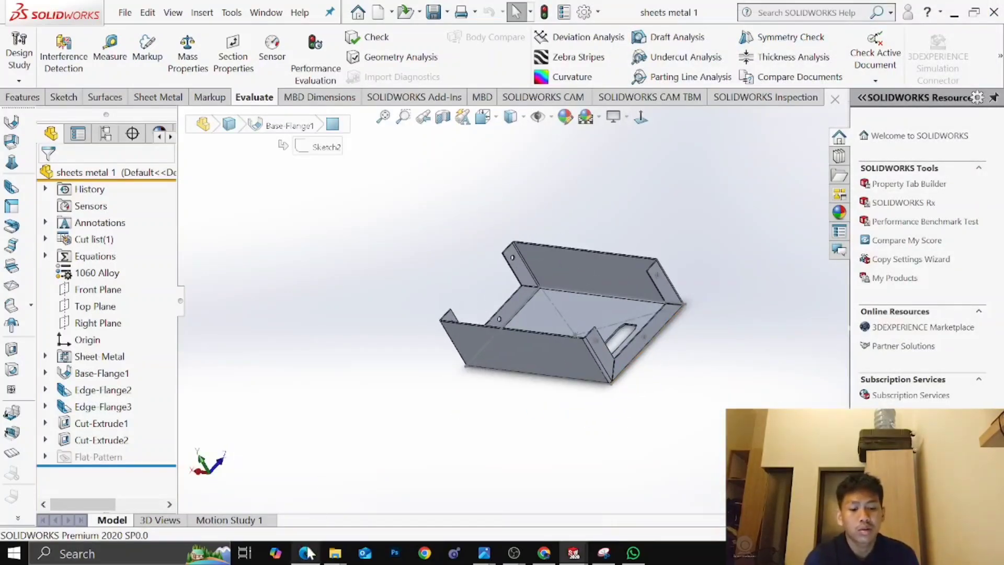
Switch to the CSWP Sheet Metal PDF in Edge and find the Question 2 specifications and dimensions A to D
{"action": "mouse_move", "coordinate": [307, 552]}
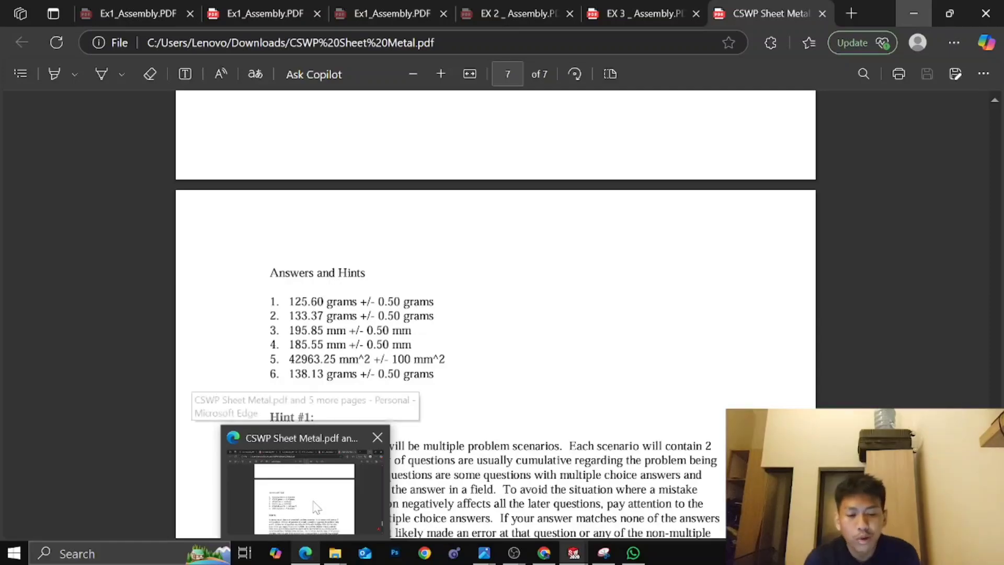
{"action": "left_click", "coordinate": [317, 507]}
{"action": "scroll", "coordinate": [298, 105], "scroll_direction": "up", "scroll_amount": 15}
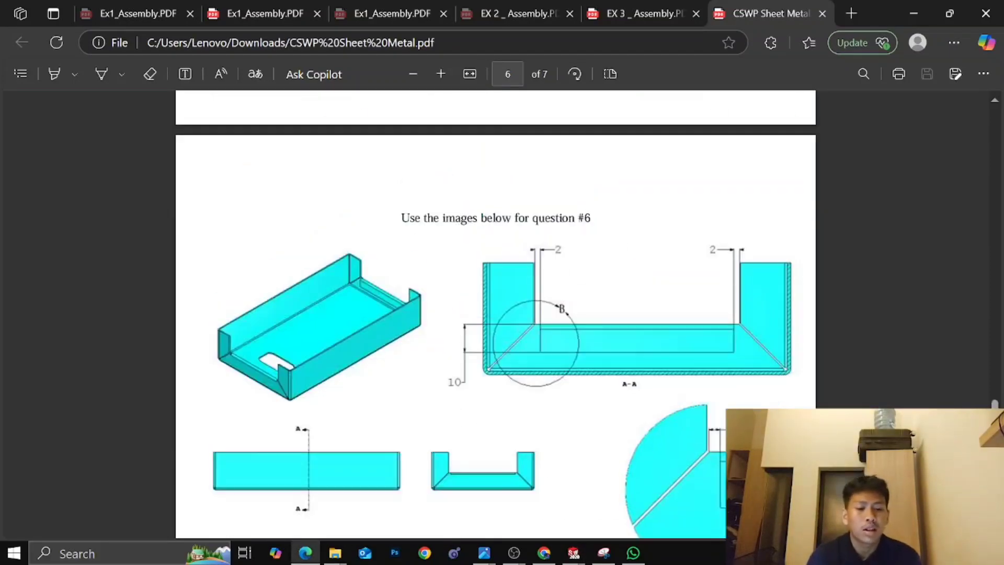
{"action": "scroll", "coordinate": [298, 106], "scroll_direction": "up", "scroll_amount": 15}
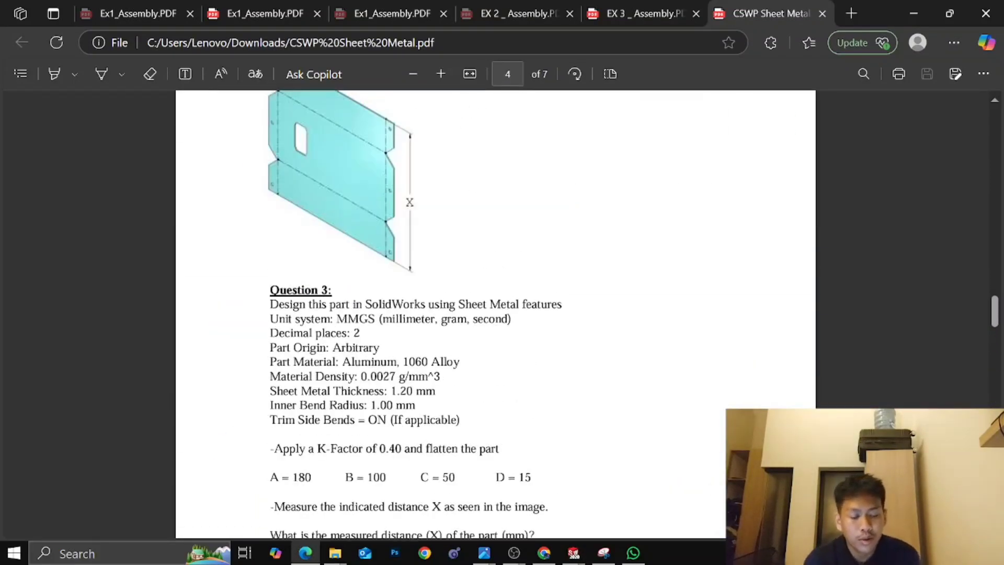
{"action": "scroll", "coordinate": [376, 314], "scroll_direction": "up", "scroll_amount": 15}
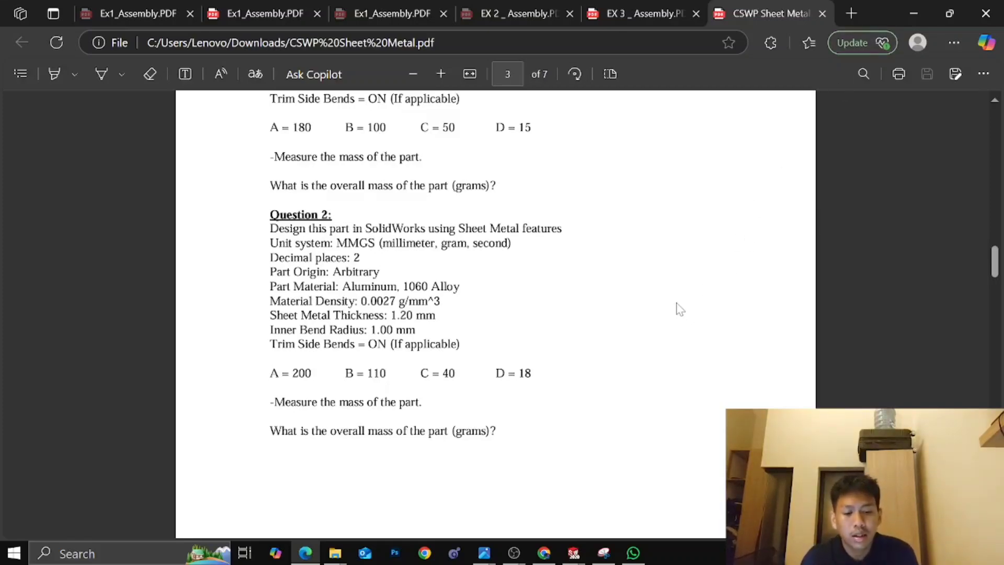
Switch to SOLIDWORKS, display the dimensions of Base-Flange1 and start a new equation for its 100 mm width dimension
{"action": "left_click", "coordinate": [918, 7]}
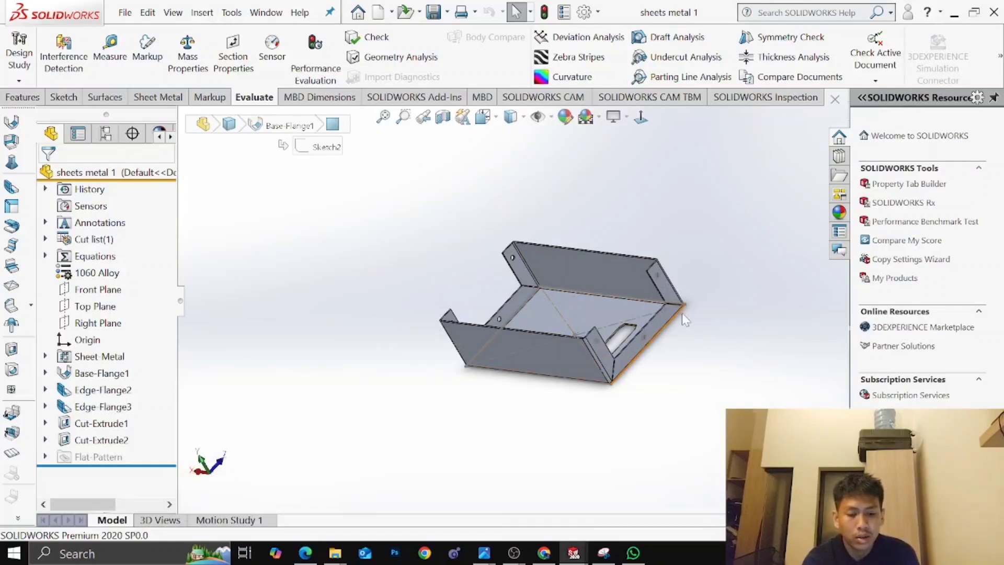
{"action": "middle_click_drag", "start_coordinate": [682, 313], "coordinate": [628, 272]}
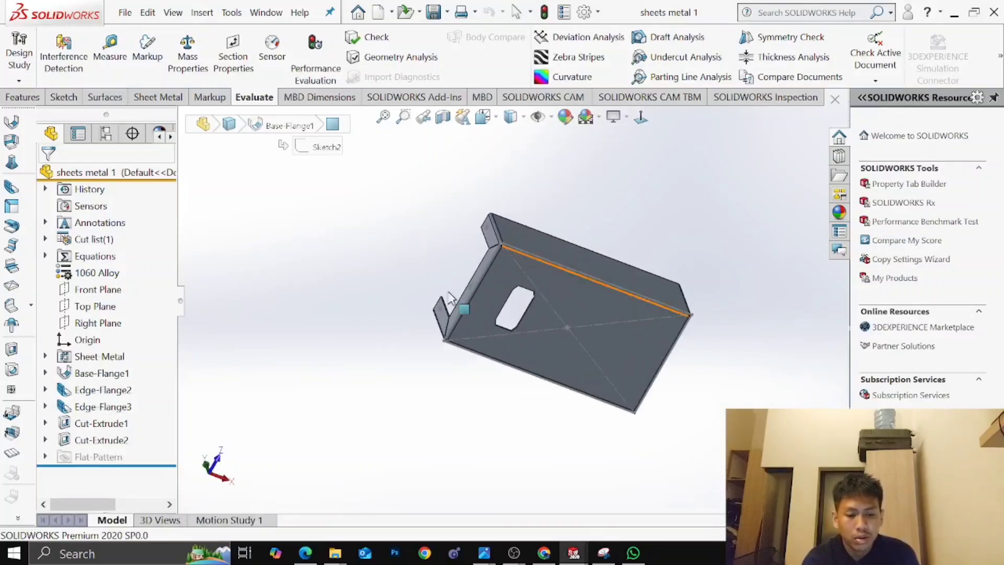
{"action": "left_click", "coordinate": [116, 373]}
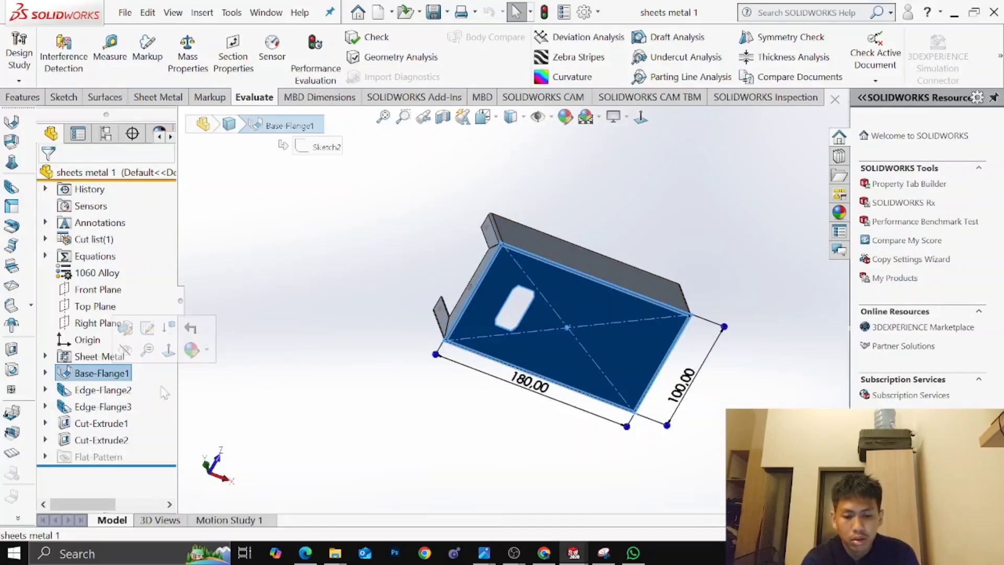
{"action": "left_click", "coordinate": [232, 12]}
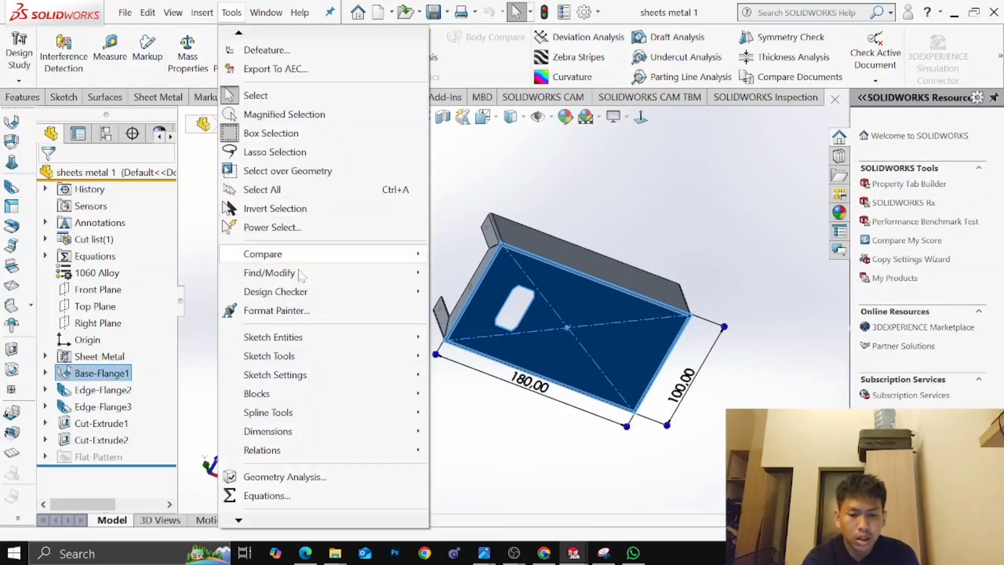
{"action": "left_click", "coordinate": [306, 495]}
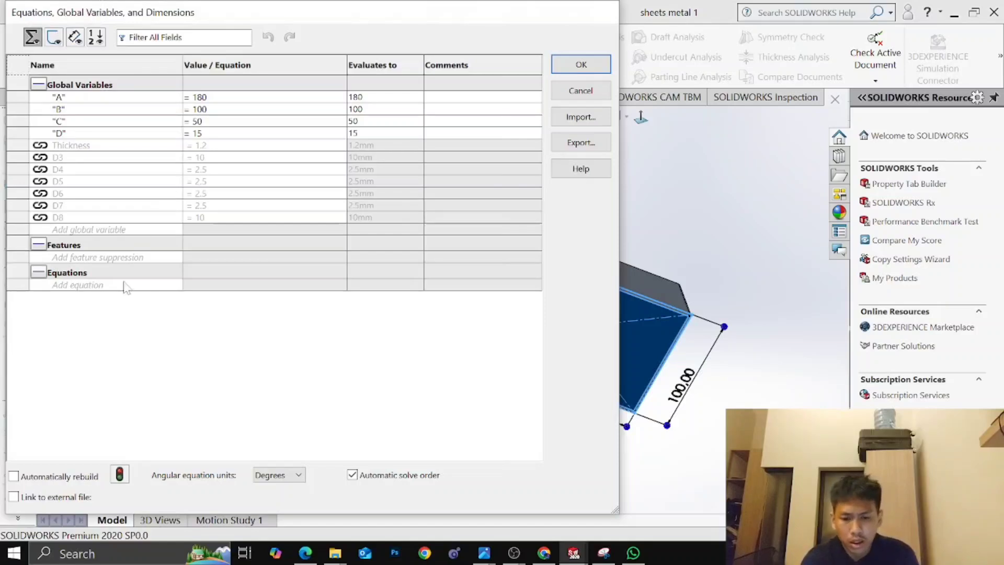
{"action": "left_click", "coordinate": [119, 286]}
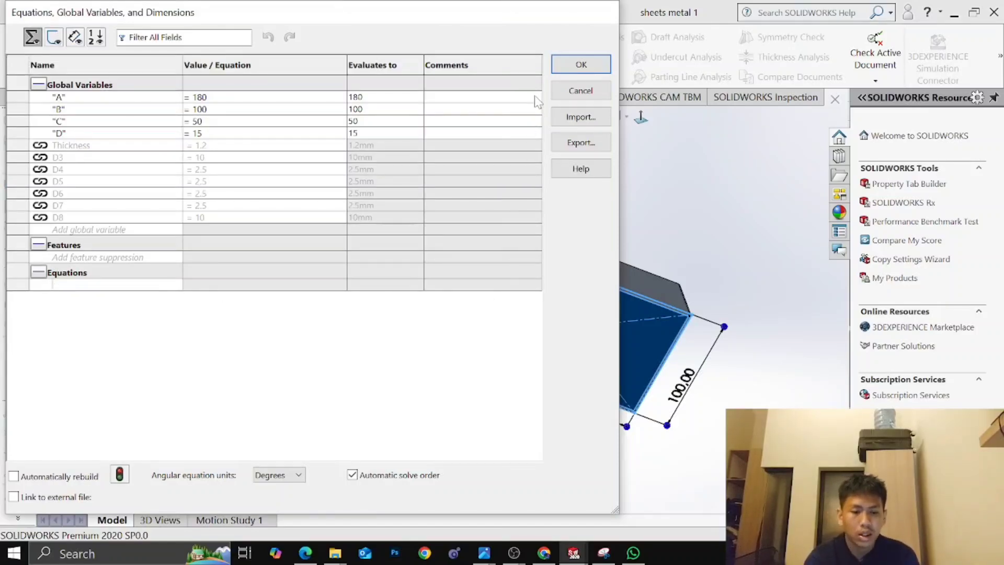
{"action": "left_click", "coordinate": [691, 387]}
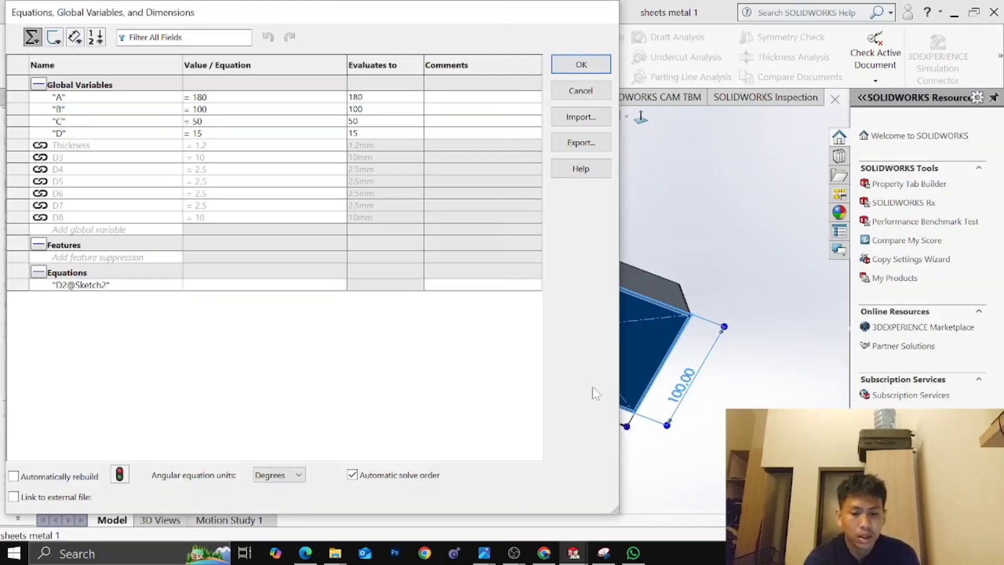
Set the equation for D2@Sketch2 to "B" + 10 using the global variable B, and accept the equations
{"action": "mouse_move", "coordinate": [251, 324]}
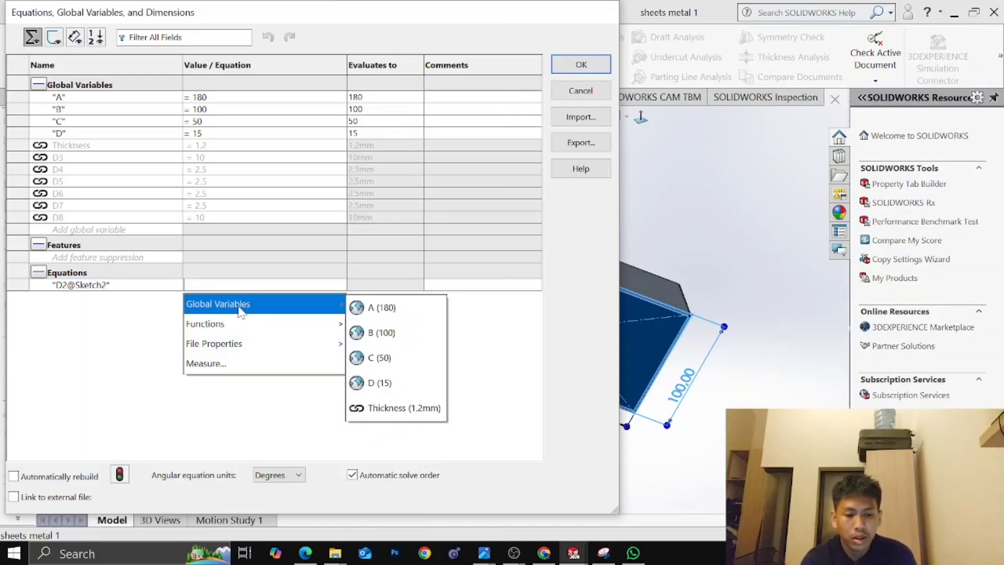
{"action": "mouse_move", "coordinate": [314, 324]}
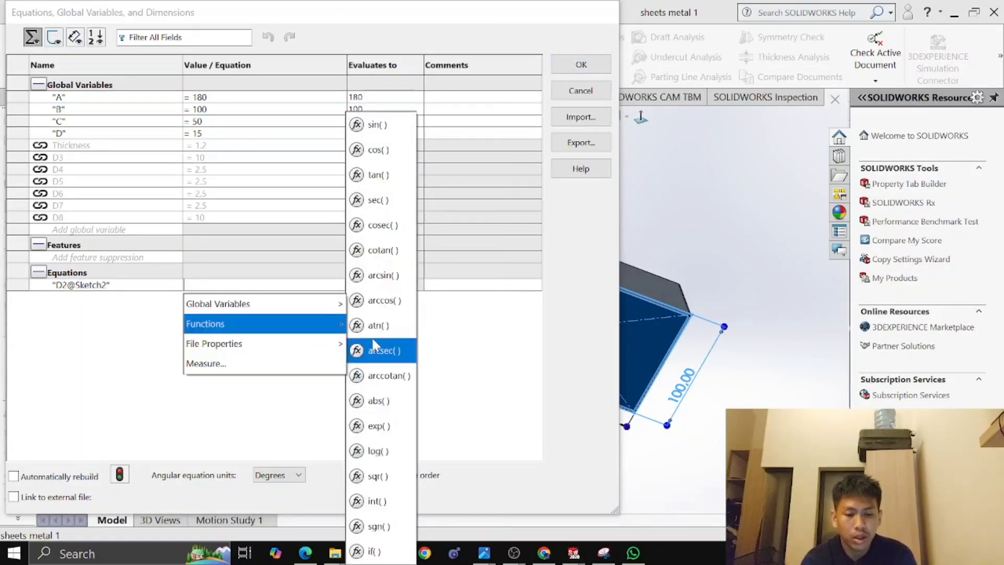
{"action": "mouse_move", "coordinate": [339, 309]}
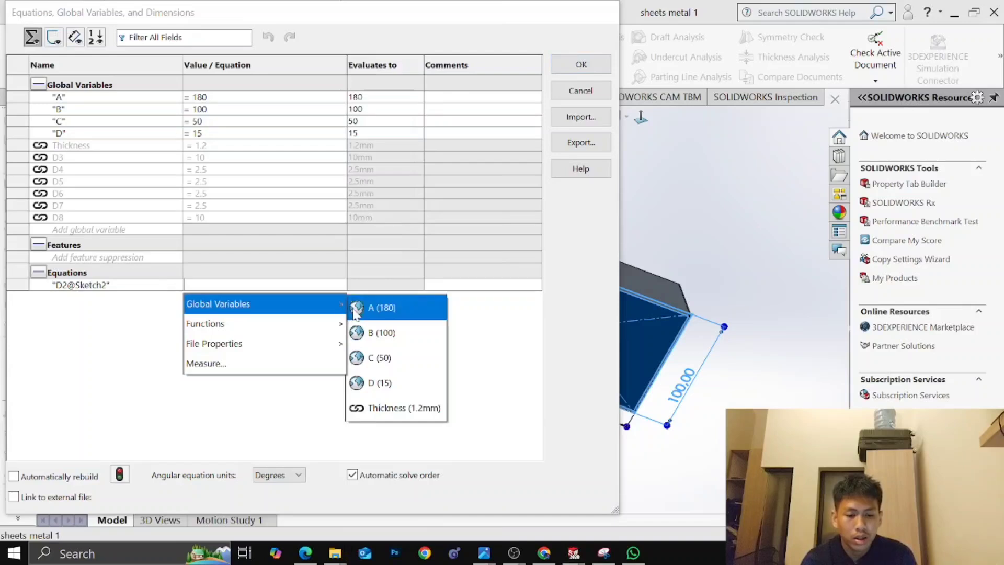
{"action": "left_click", "coordinate": [359, 332]}
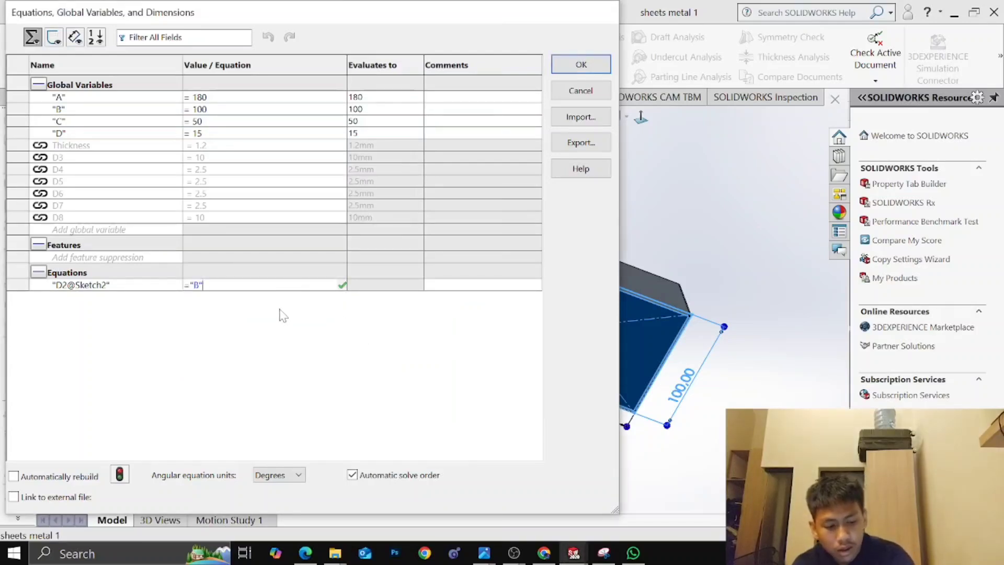
{"action": "type", "text": "+"}
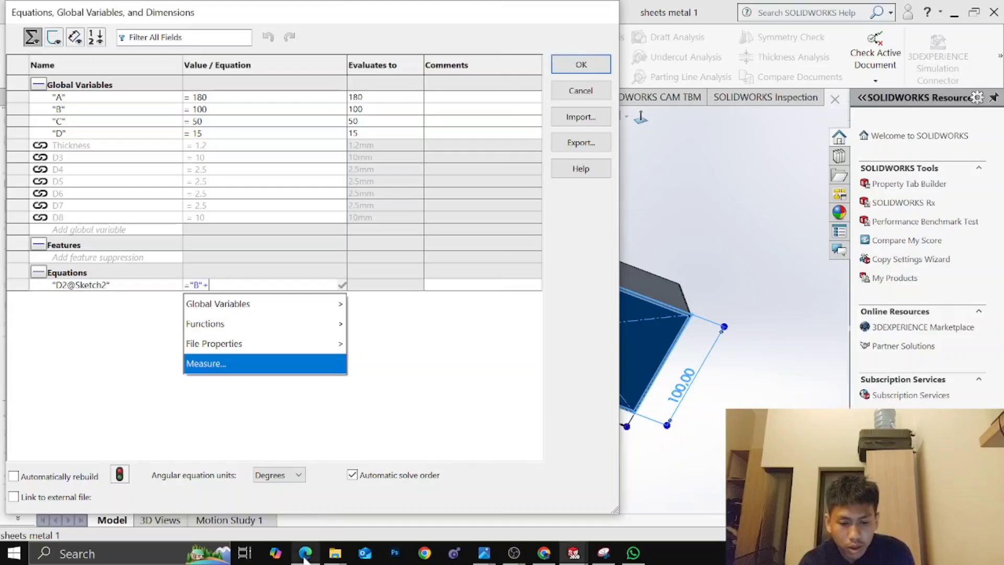
{"action": "mouse_move", "coordinate": [305, 553]}
{"action": "mouse_move", "coordinate": [313, 524]}
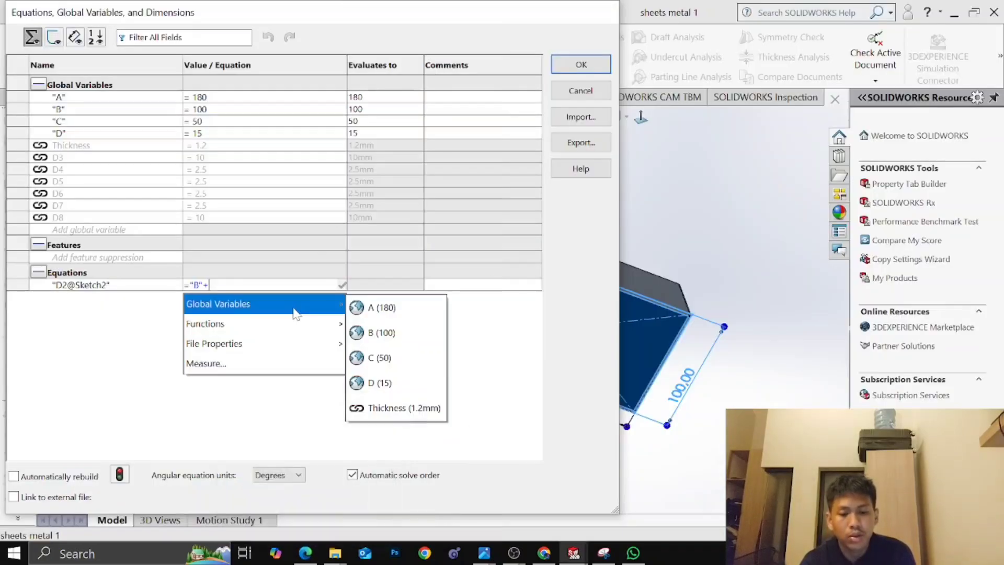
{"action": "type", "text": "10"}
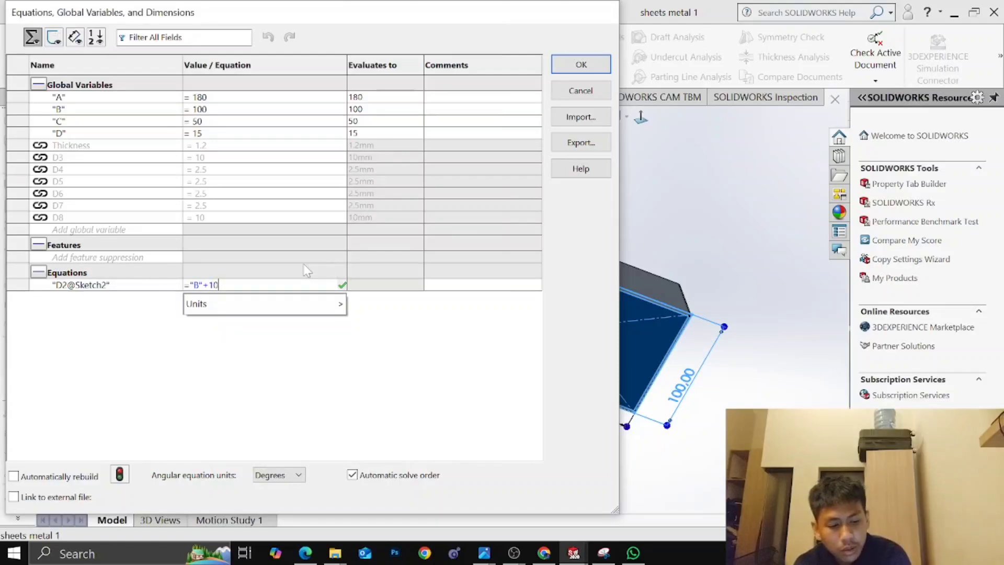
{"action": "key", "text": "Return"}
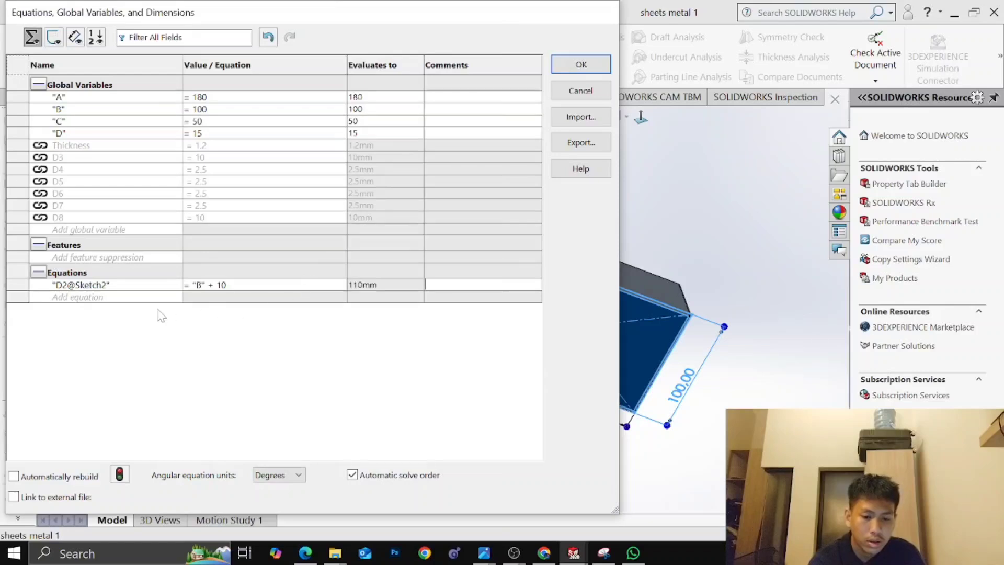
{"action": "left_click", "coordinate": [582, 65]}
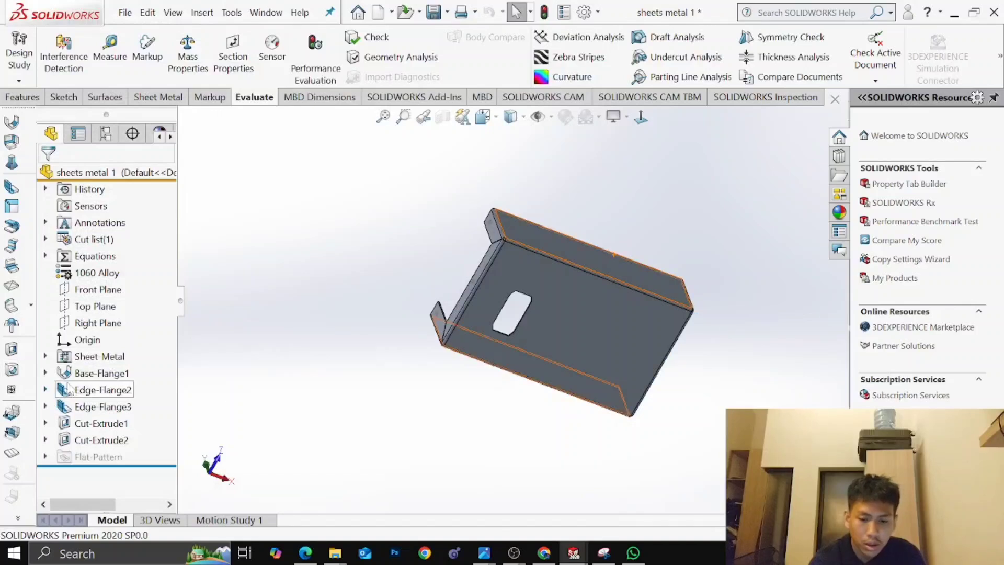
Display the dimensions of Base-Flange1 again and make its 180 mm length dimension accessible beside the Equations dialog
{"action": "left_click", "coordinate": [79, 392]}
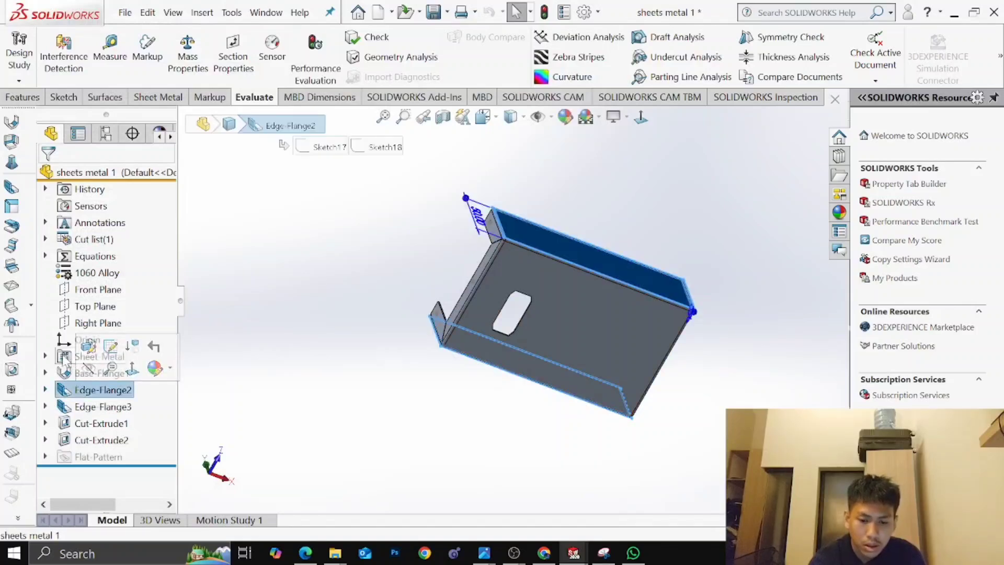
{"action": "left_click", "coordinate": [78, 373]}
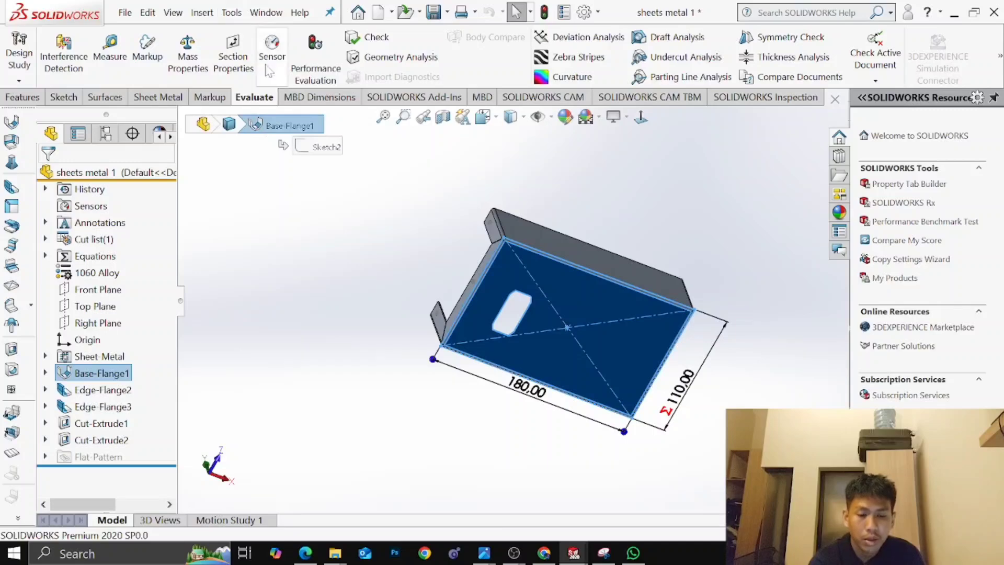
{"action": "left_click", "coordinate": [232, 15]}
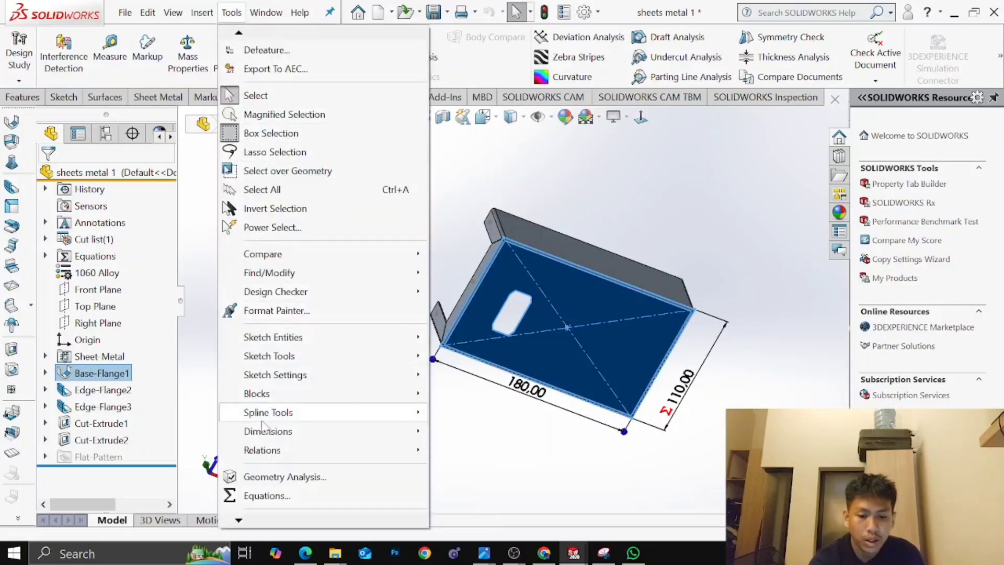
{"action": "left_click", "coordinate": [252, 494]}
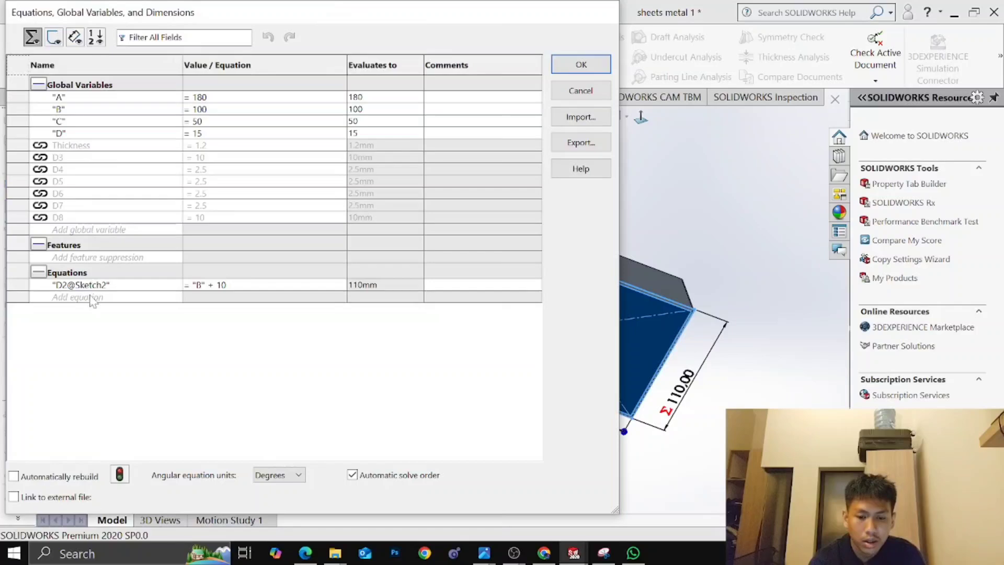
{"action": "left_click", "coordinate": [92, 301]}
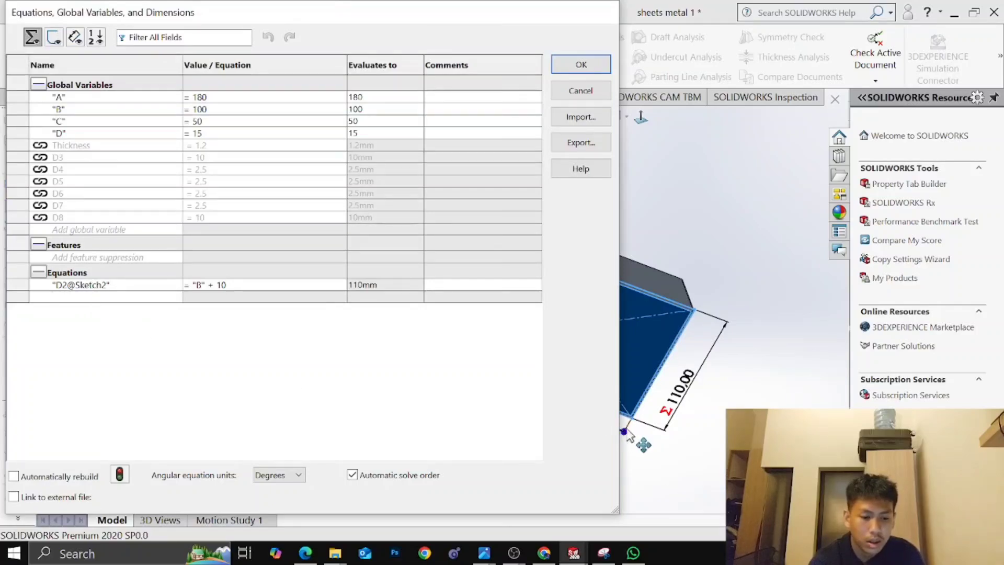
{"action": "left_click", "coordinate": [628, 434]}
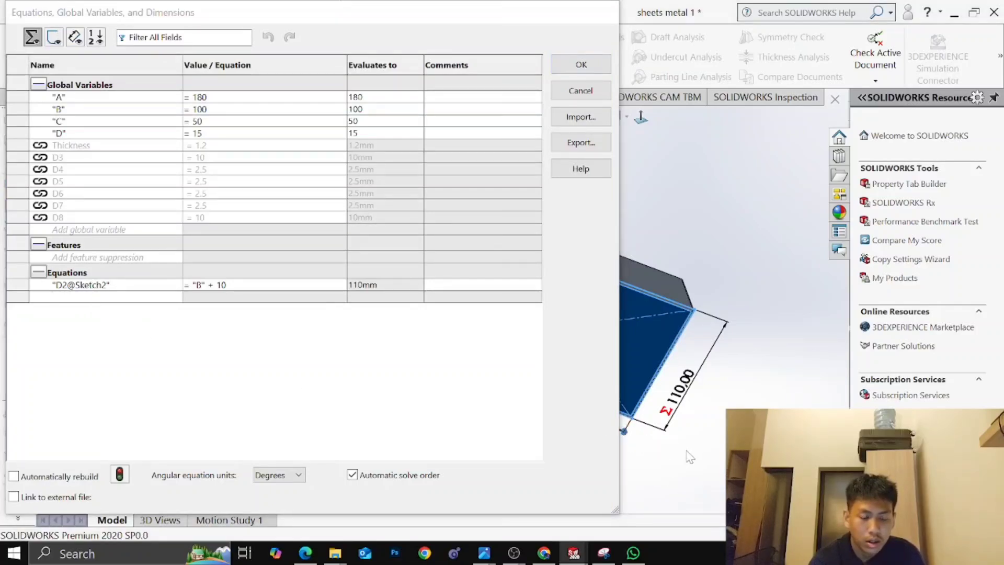
{"action": "scroll", "coordinate": [657, 432], "scroll_direction": "up", "scroll_amount": 2}
{"action": "middle_click_drag", "start_coordinate": [712, 417], "coordinate": [668, 393]}
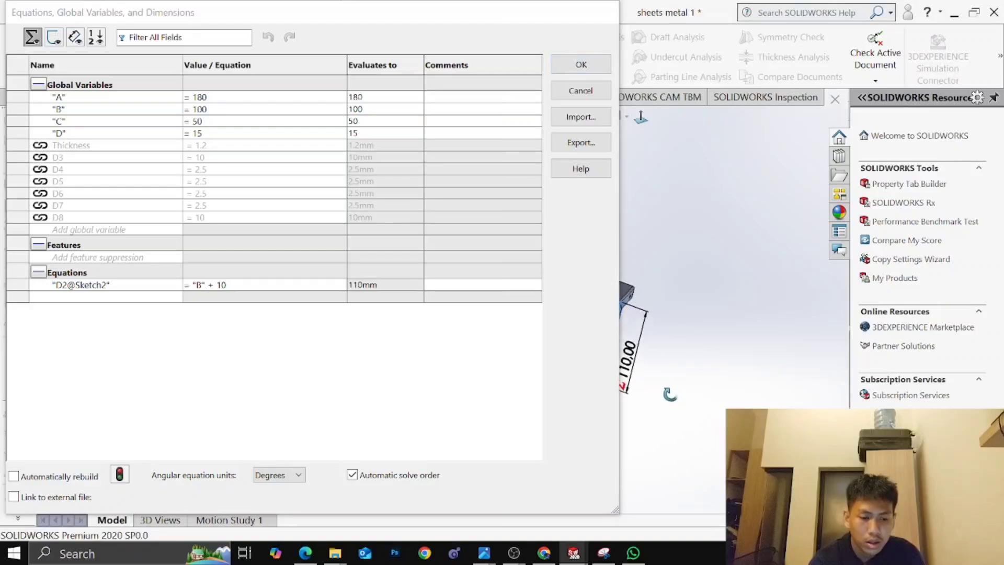
{"action": "scroll", "coordinate": [663, 389], "scroll_direction": "up", "scroll_amount": 2}
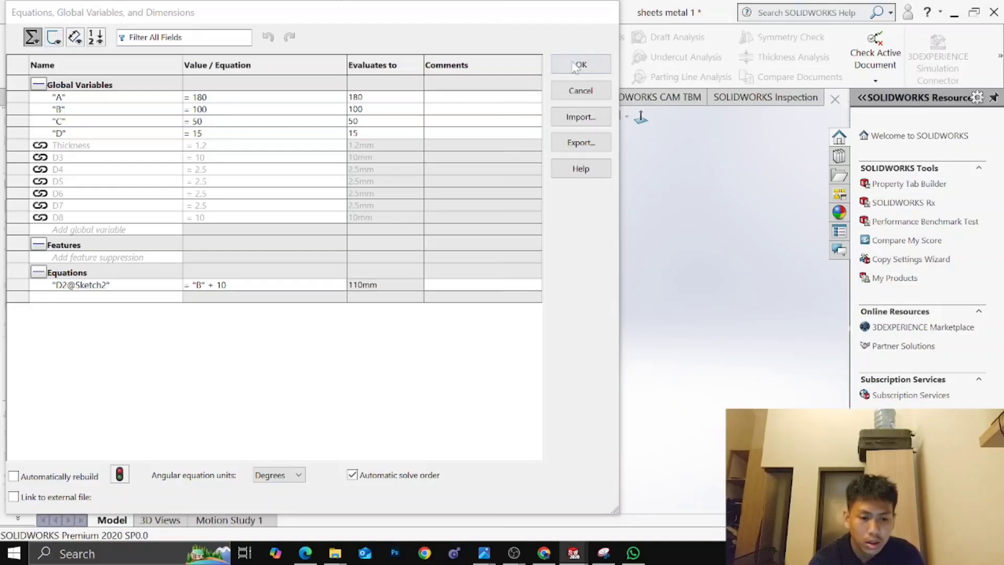
{"action": "left_click", "coordinate": [616, 239]}
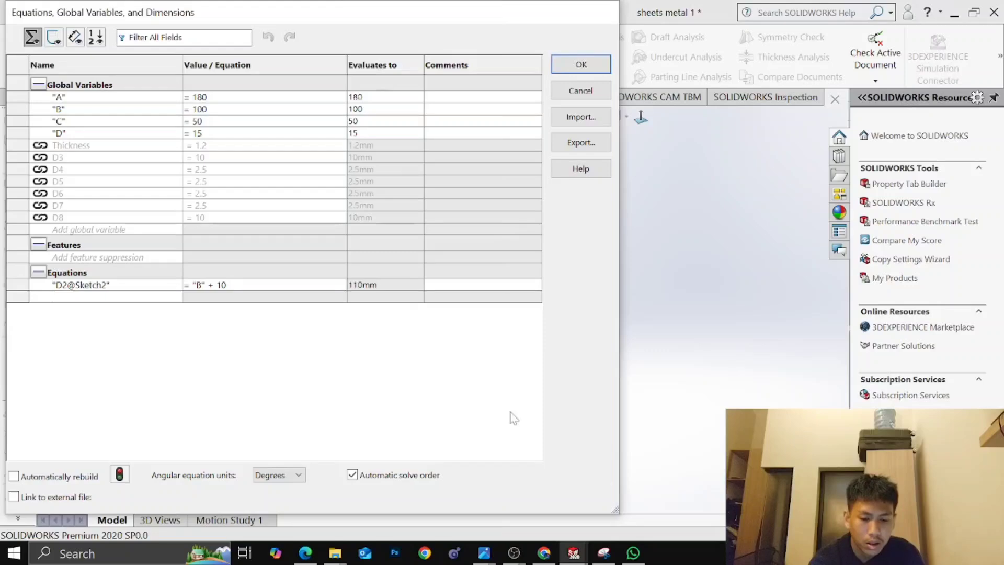
{"action": "left_click", "coordinate": [580, 63]}
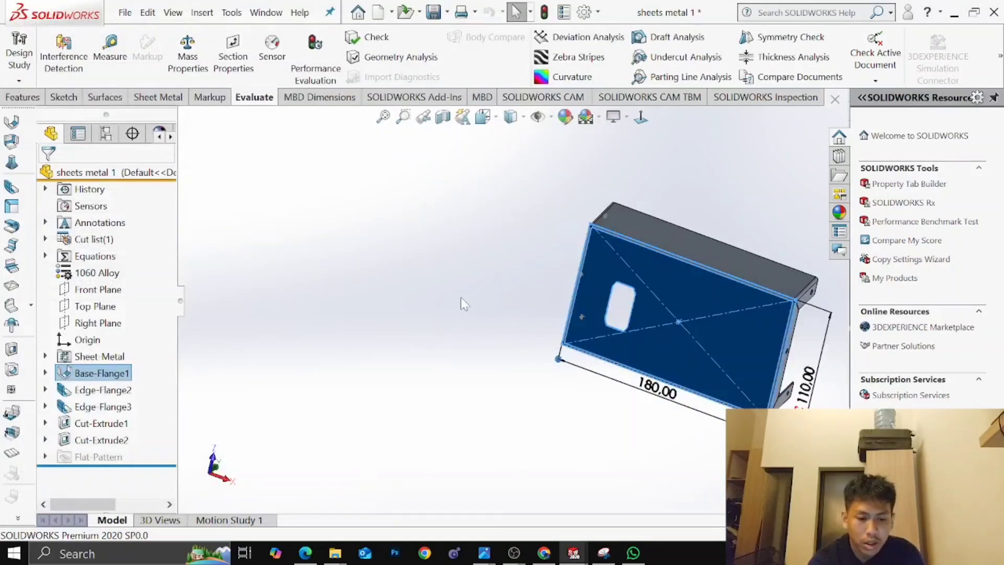
Add an equation setting the base flange's 180 mm length dimension, D1@Sketch2, to "A" + 20, checking the exam PDF, and accept it
{"action": "left_click", "coordinate": [231, 12]}
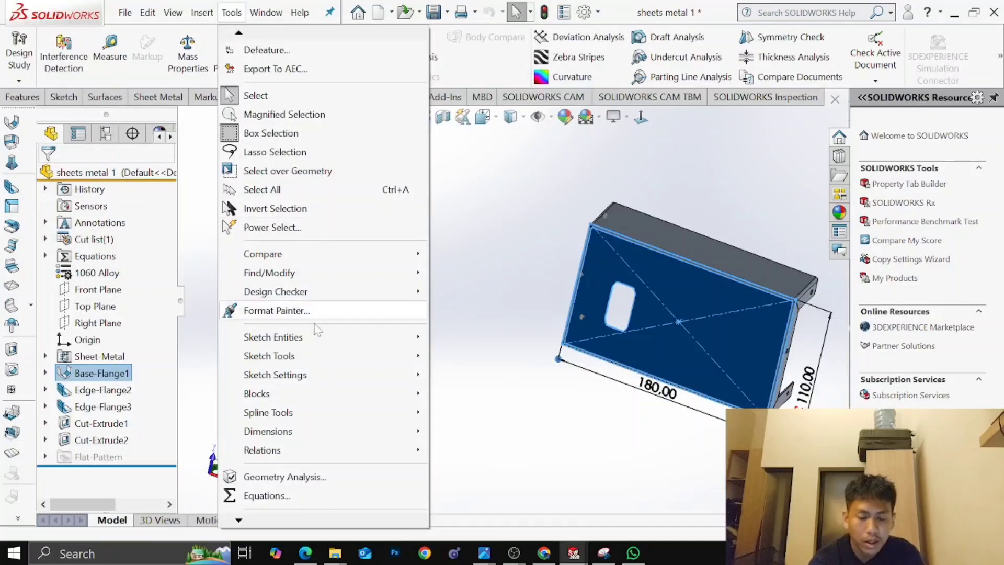
{"action": "left_click", "coordinate": [267, 495]}
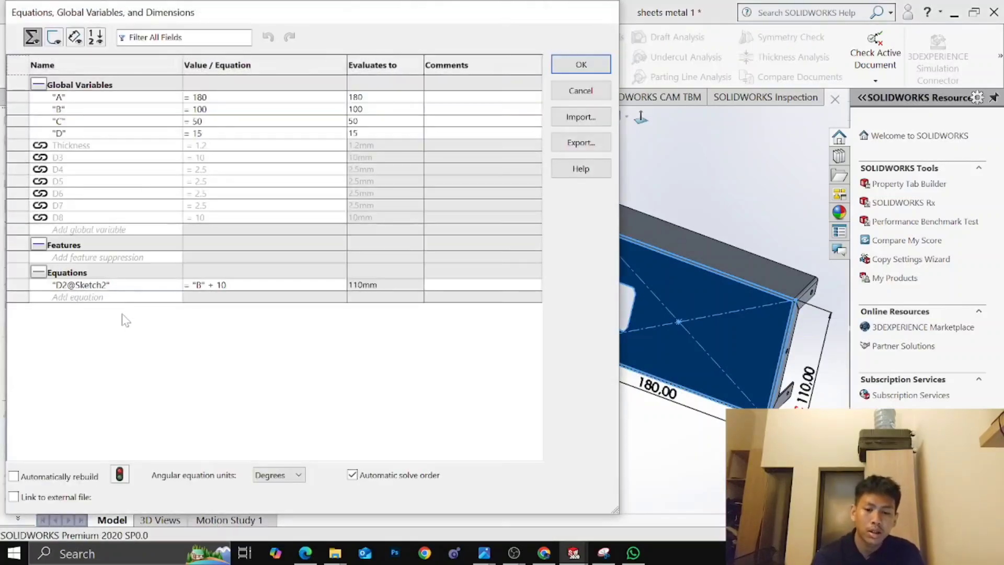
{"action": "left_click", "coordinate": [126, 302]}
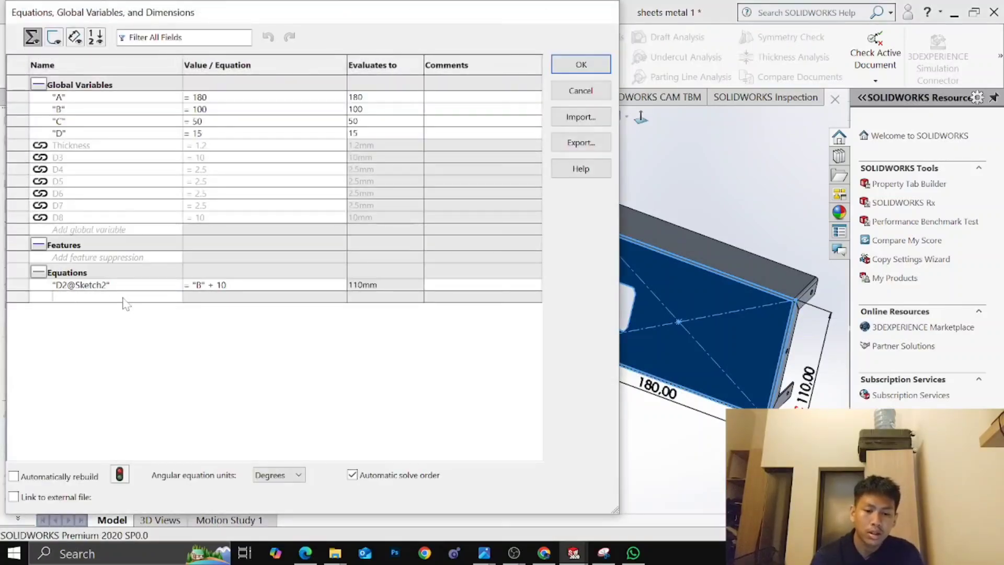
{"action": "left_click", "coordinate": [657, 389]}
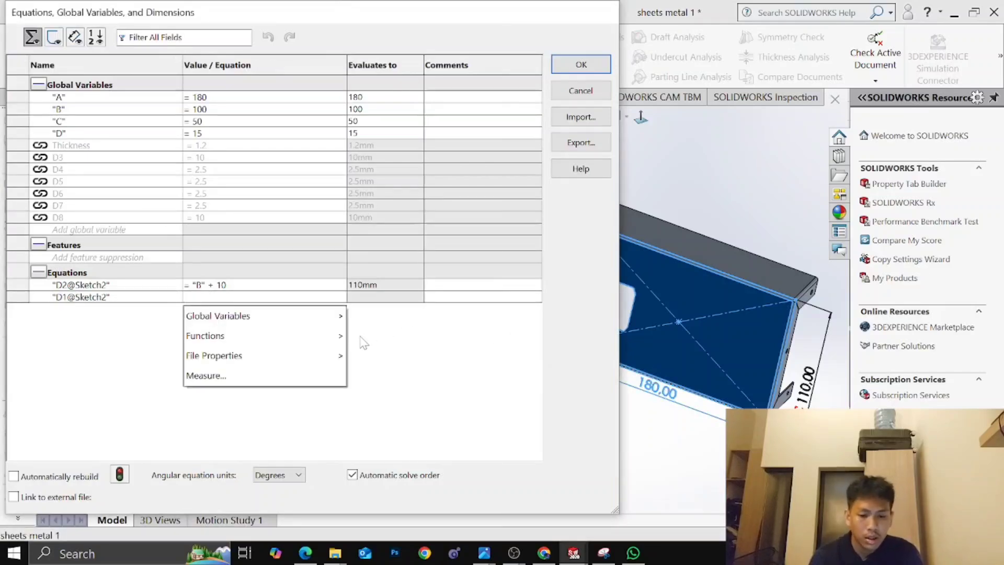
{"action": "mouse_move", "coordinate": [339, 336]}
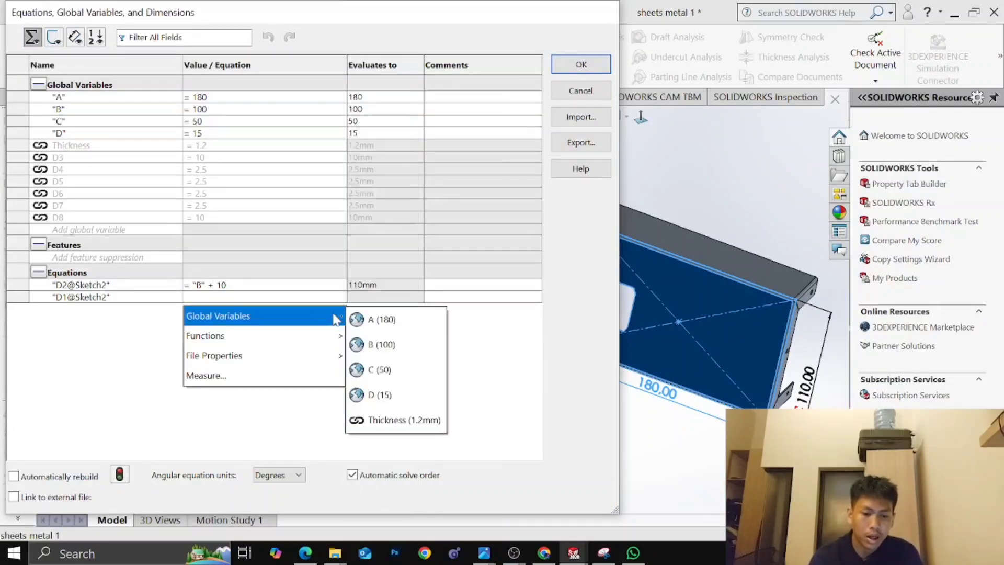
{"action": "left_click", "coordinate": [355, 320]}
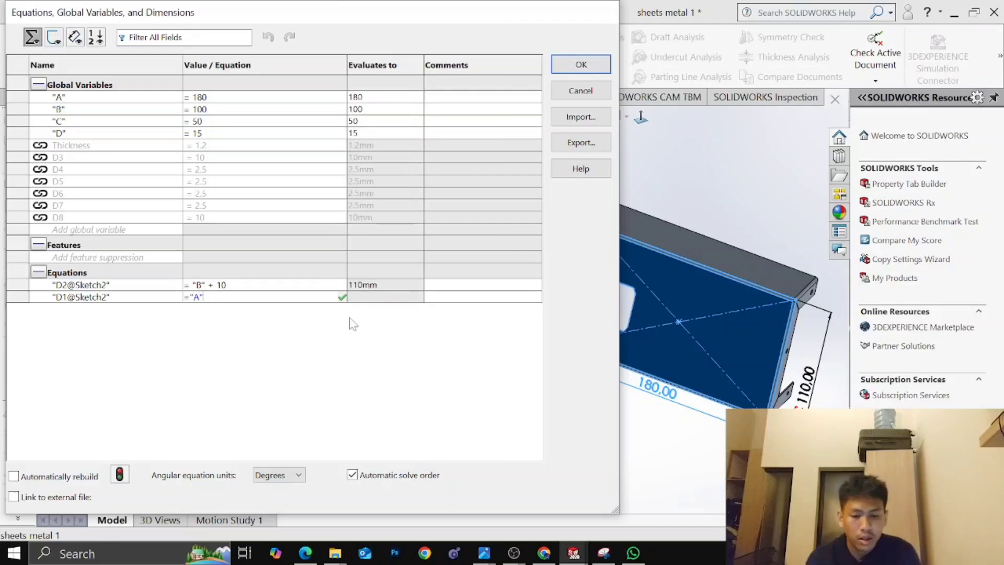
{"action": "type", "text": "+20"}
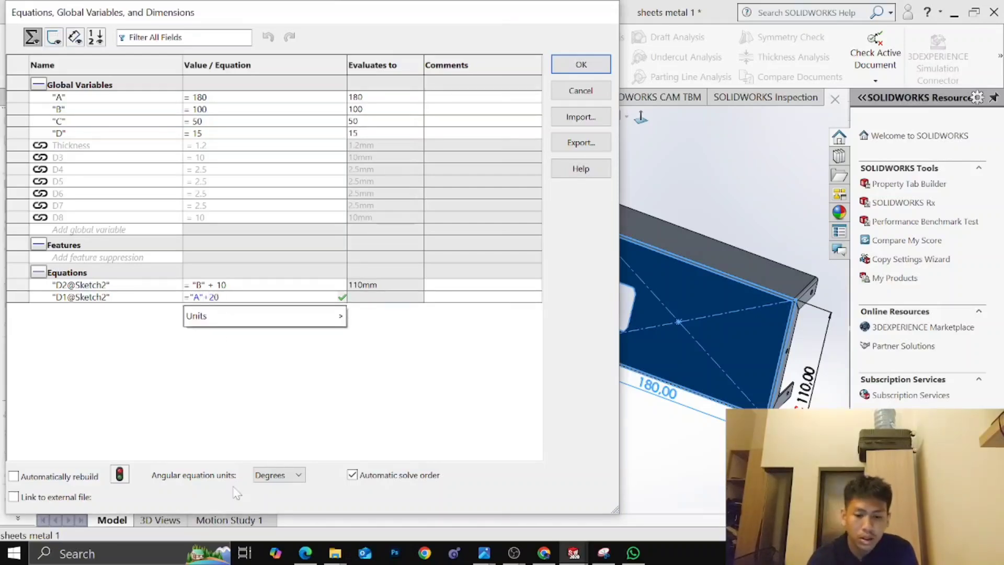
{"action": "mouse_move", "coordinate": [306, 555]}
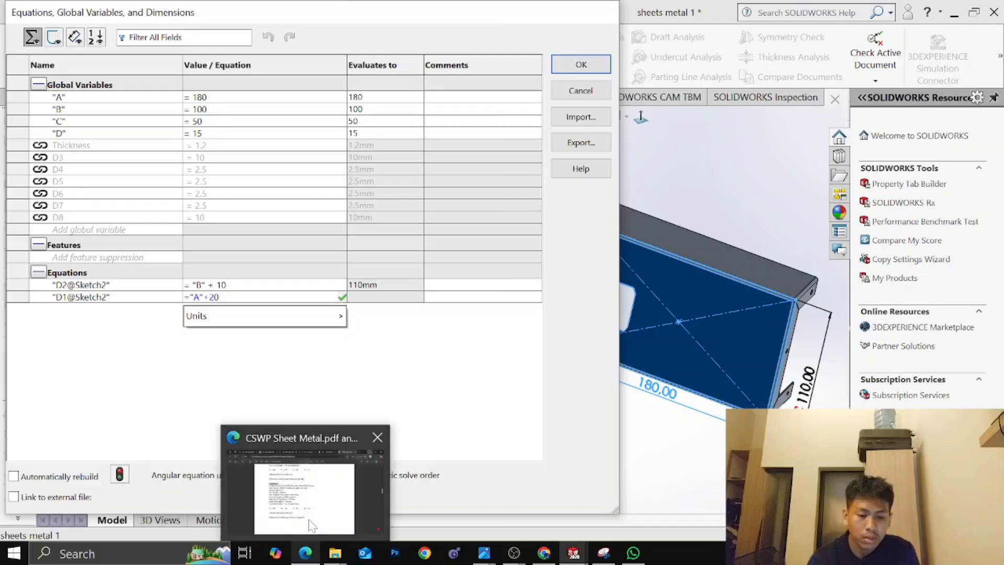
{"action": "left_click", "coordinate": [312, 522]}
{"action": "left_click", "coordinate": [306, 553]}
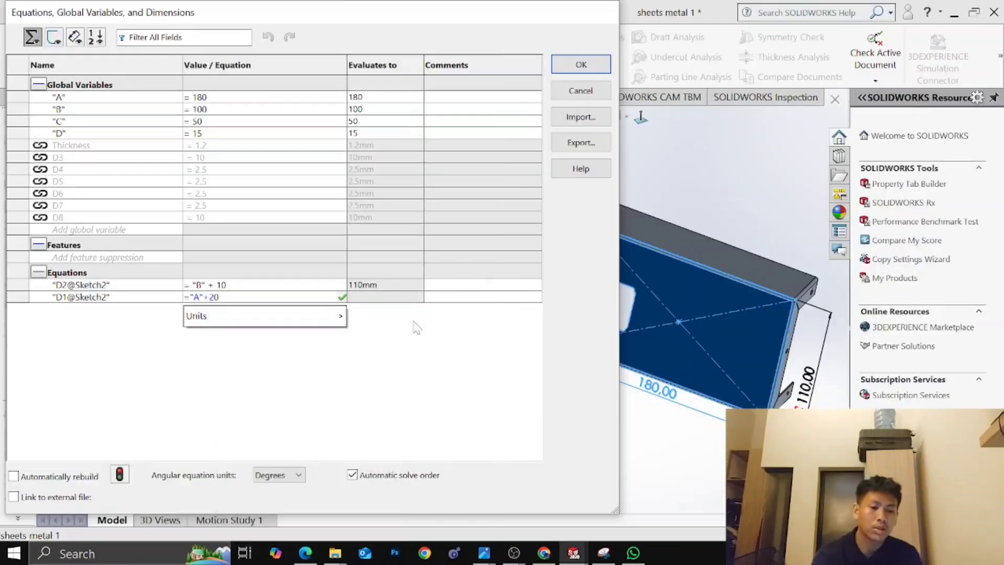
{"action": "key", "text": "Return"}
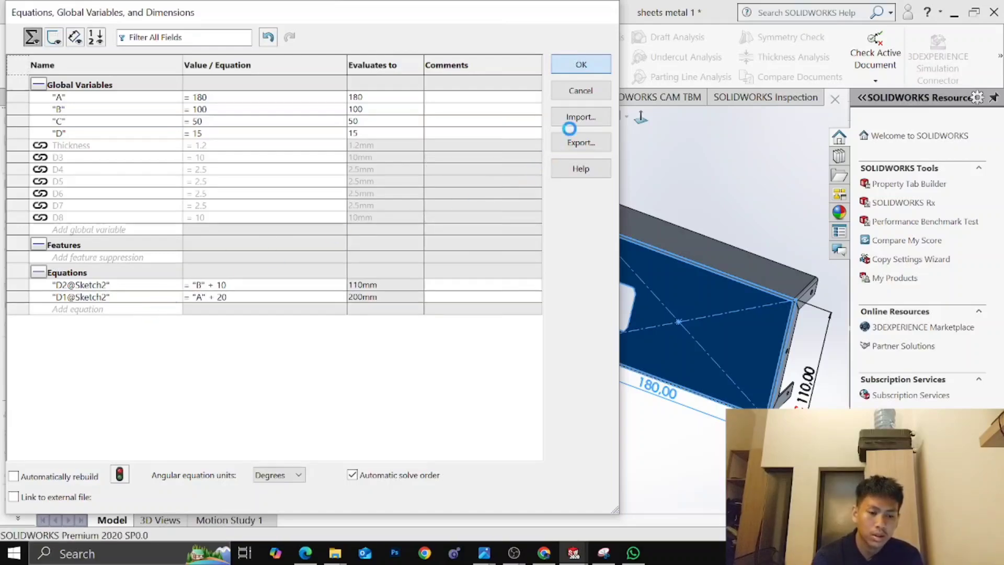
{"action": "key", "text": "Return"}
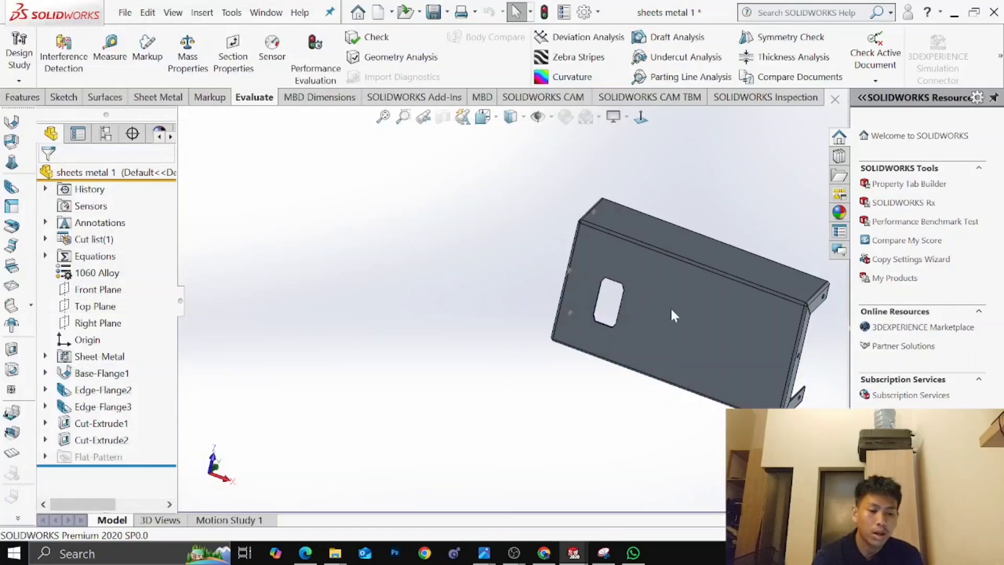
{"action": "left_click", "coordinate": [672, 310]}
{"action": "left_click", "coordinate": [327, 405]}
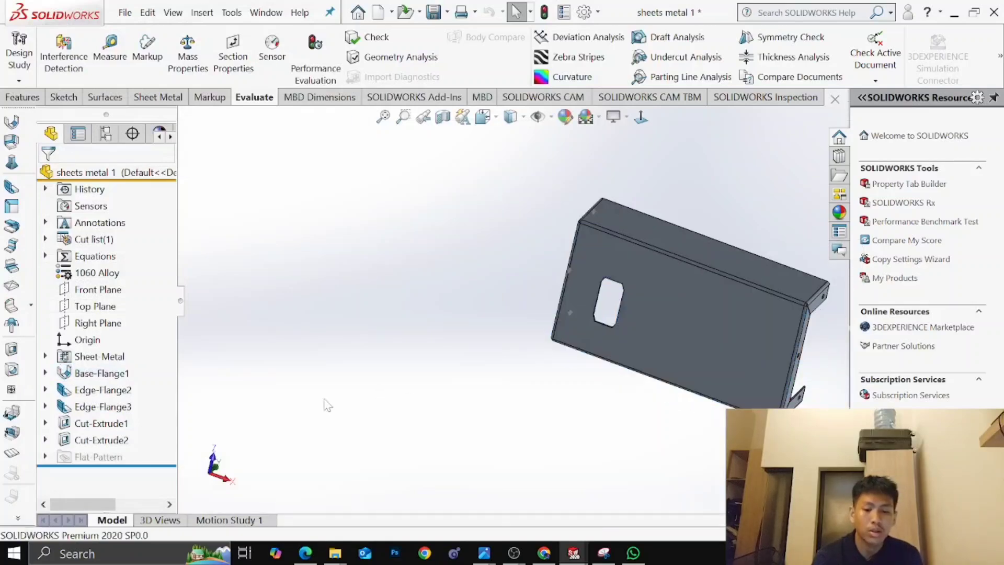
Display the dimensions of Edge-Flange2 and check Question 2's value for C in the CSWP Sheet Metal PDF
{"action": "left_click", "coordinate": [125, 391]}
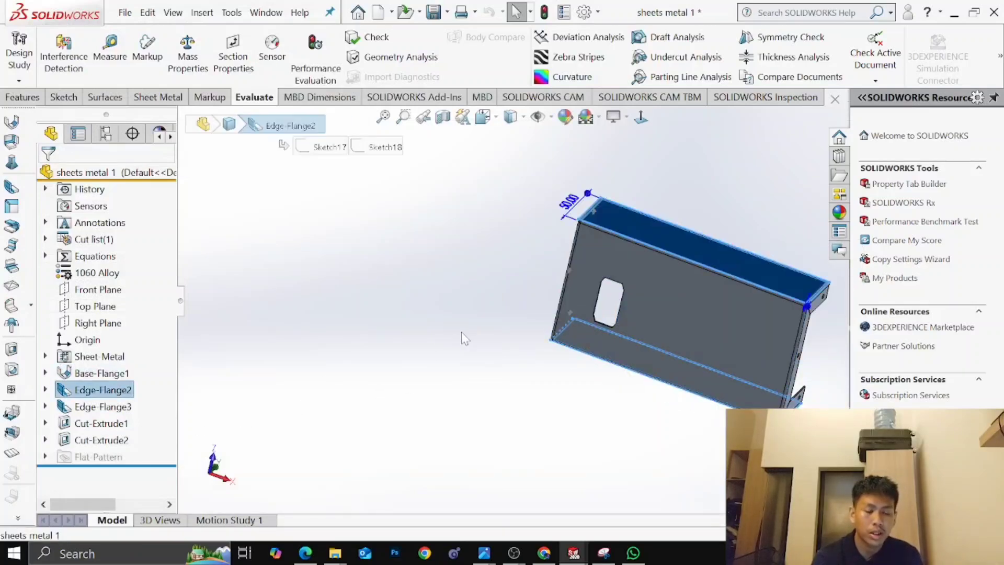
{"action": "middle_click_drag", "start_coordinate": [462, 337], "coordinate": [426, 413]}
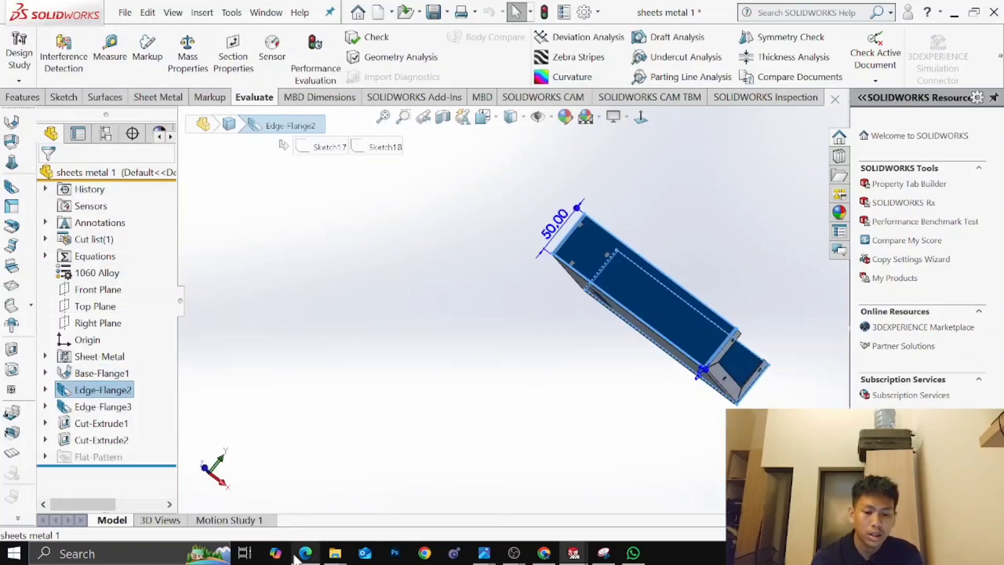
{"action": "mouse_move", "coordinate": [306, 553]}
{"action": "left_click", "coordinate": [305, 518]}
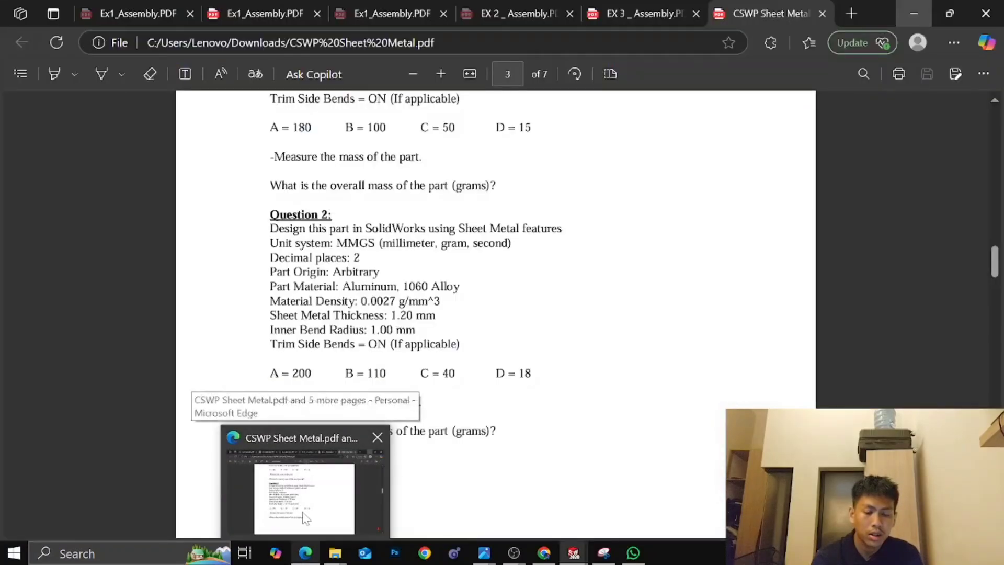
{"action": "left_click", "coordinate": [305, 552]}
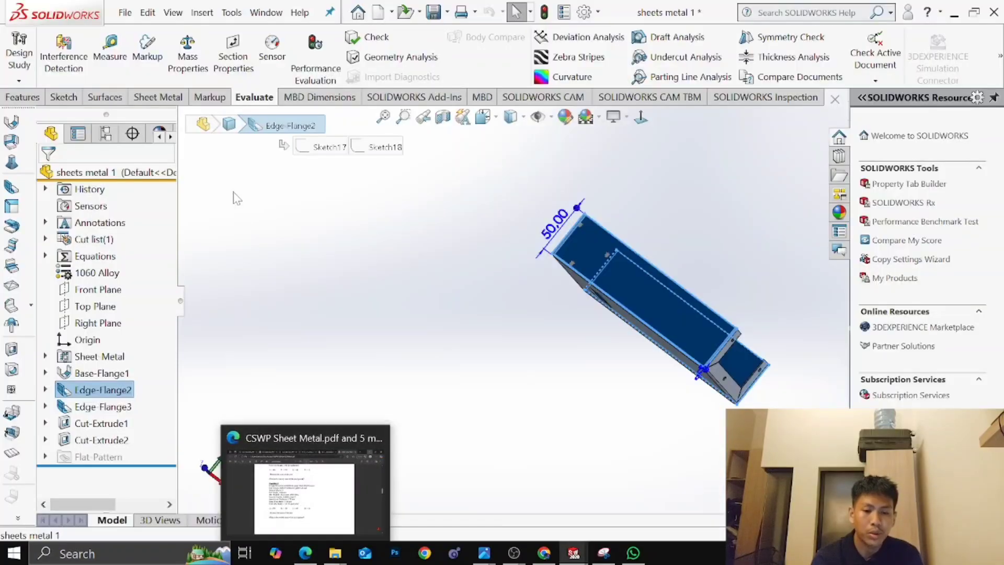
{"action": "left_click", "coordinate": [231, 12]}
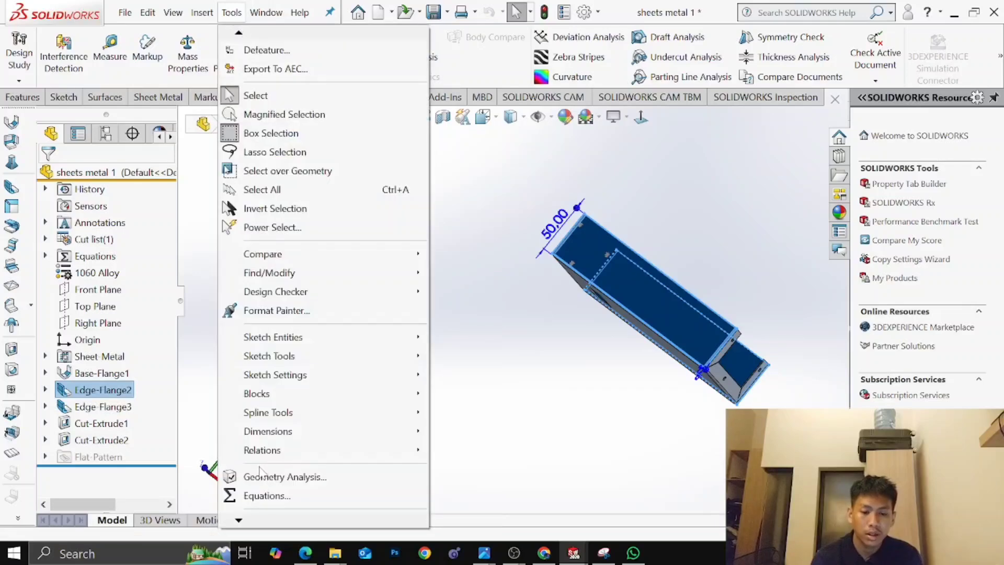
{"action": "left_click", "coordinate": [262, 496]}
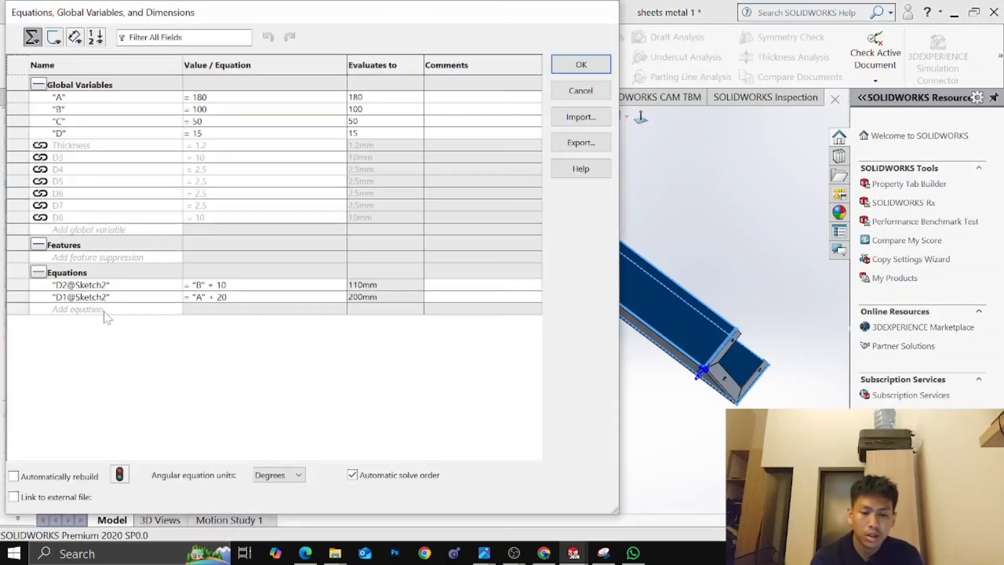
{"action": "left_click", "coordinate": [102, 313]}
{"action": "scroll", "coordinate": [662, 372], "scroll_direction": "up", "scroll_amount": 1}
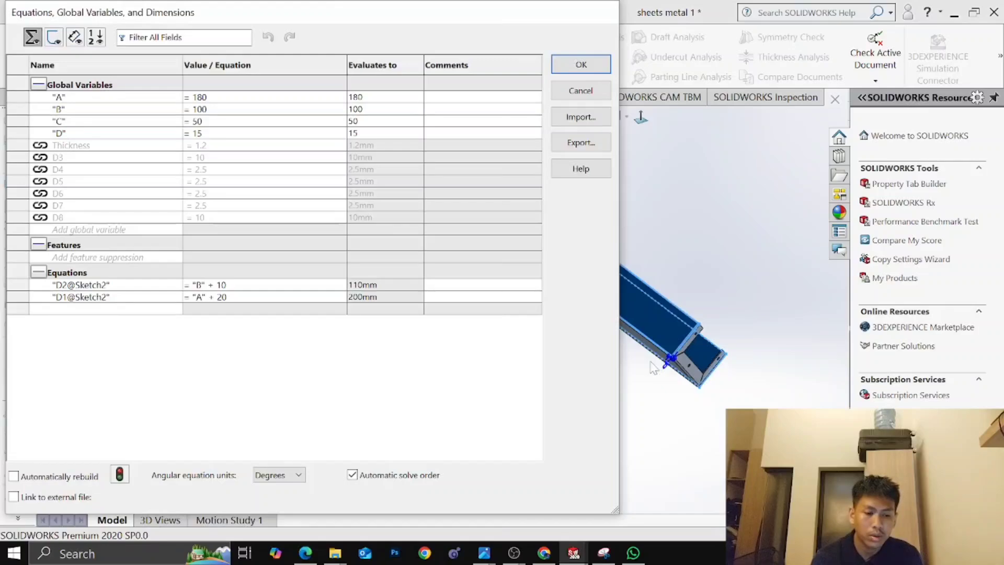
{"action": "left_click", "coordinate": [675, 321]}
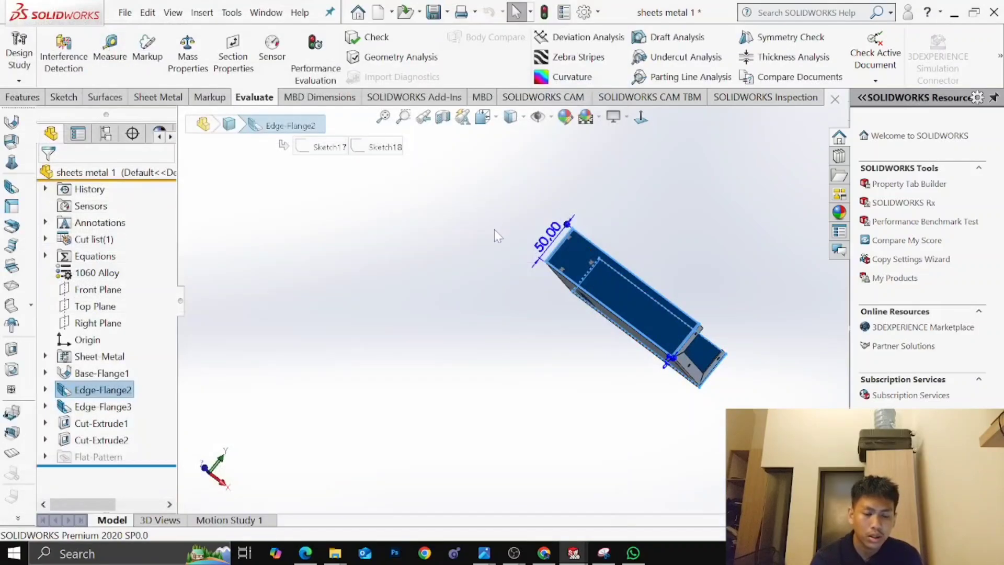
Add an equation setting the 50 mm flange height, D7@Edge-Flange2, to "C" - 10 using the global variable C
{"action": "middle_click_drag", "start_coordinate": [495, 233], "coordinate": [630, 297]}
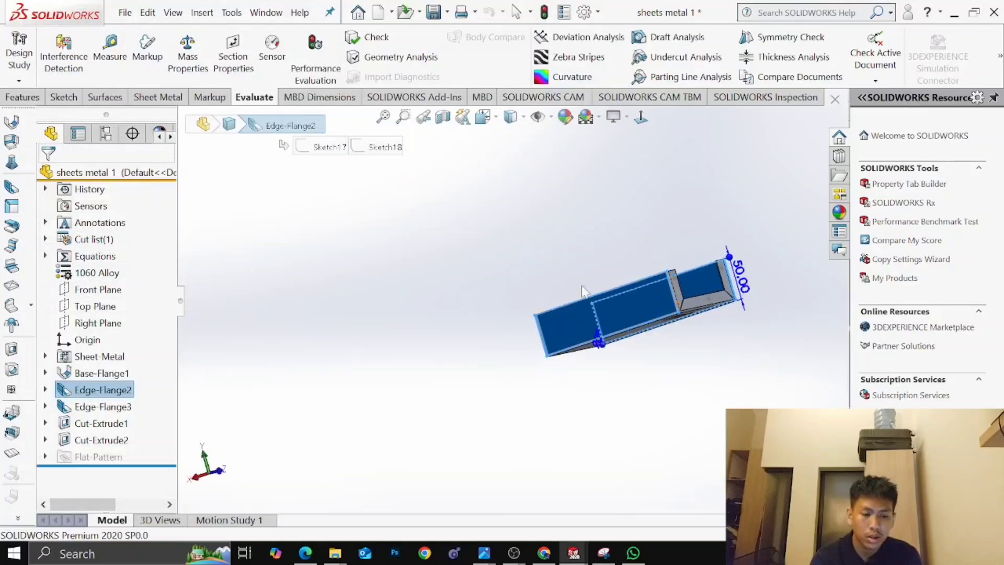
{"action": "left_click", "coordinate": [231, 12]}
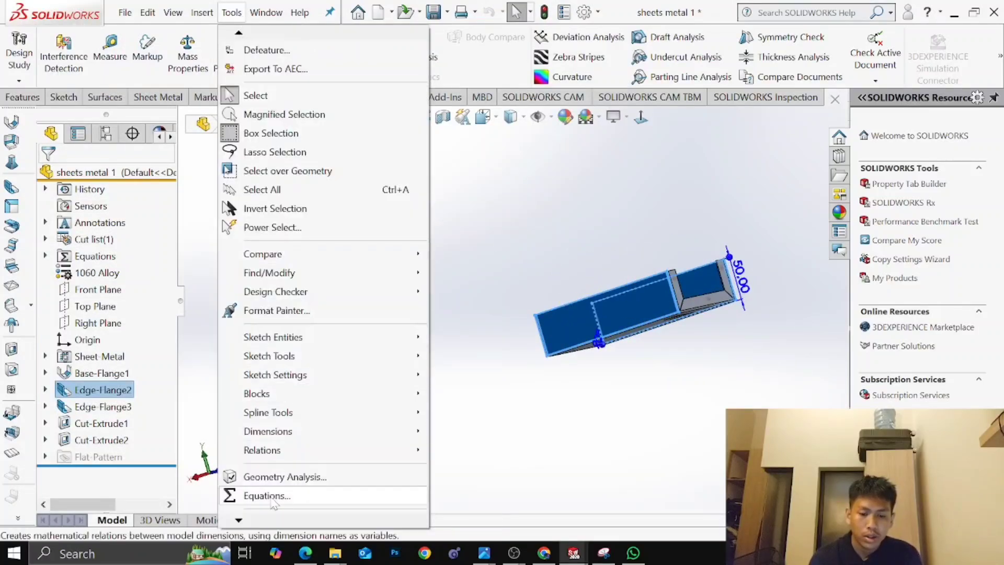
{"action": "left_click", "coordinate": [273, 495]}
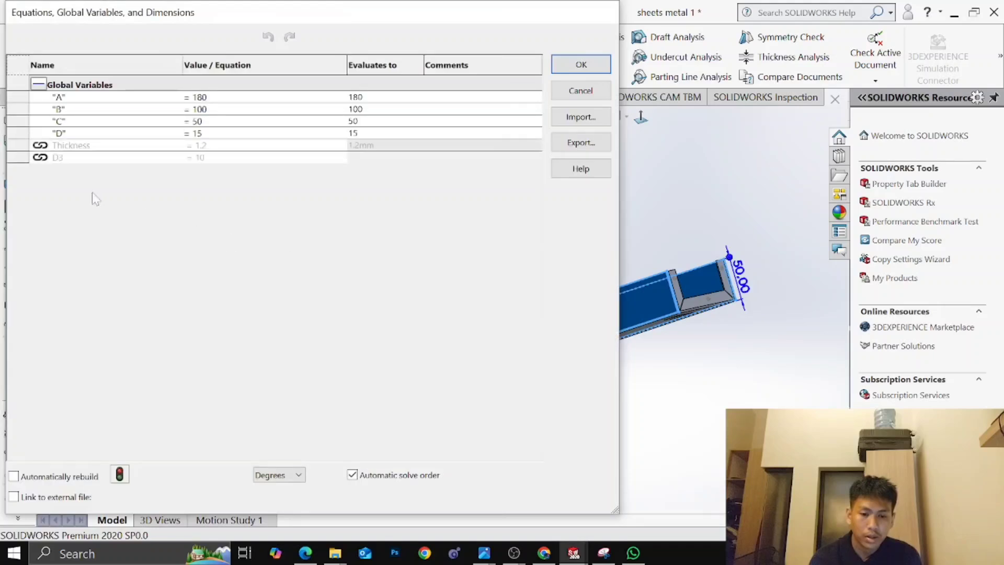
{"action": "left_click", "coordinate": [93, 313]}
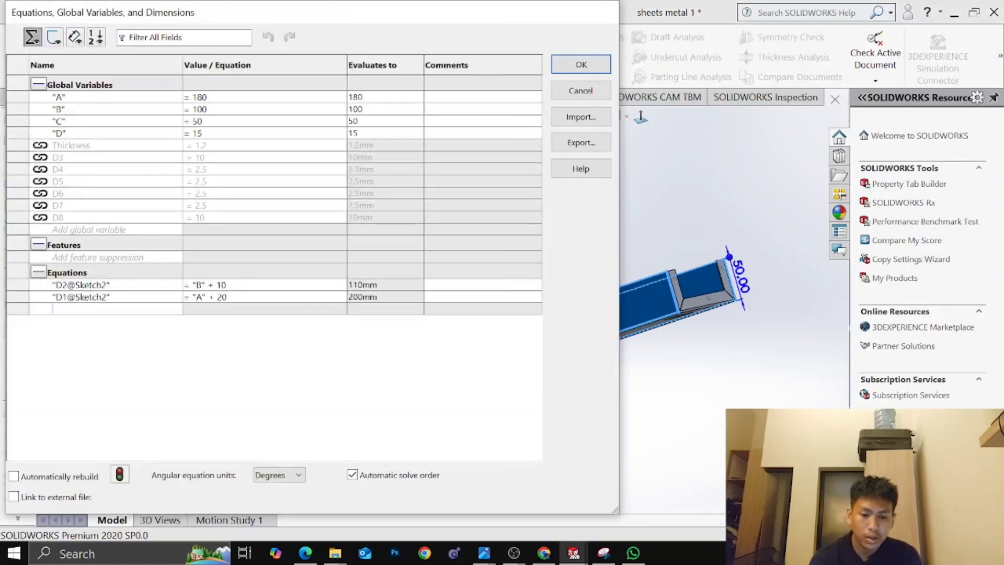
{"action": "left_click", "coordinate": [739, 279]}
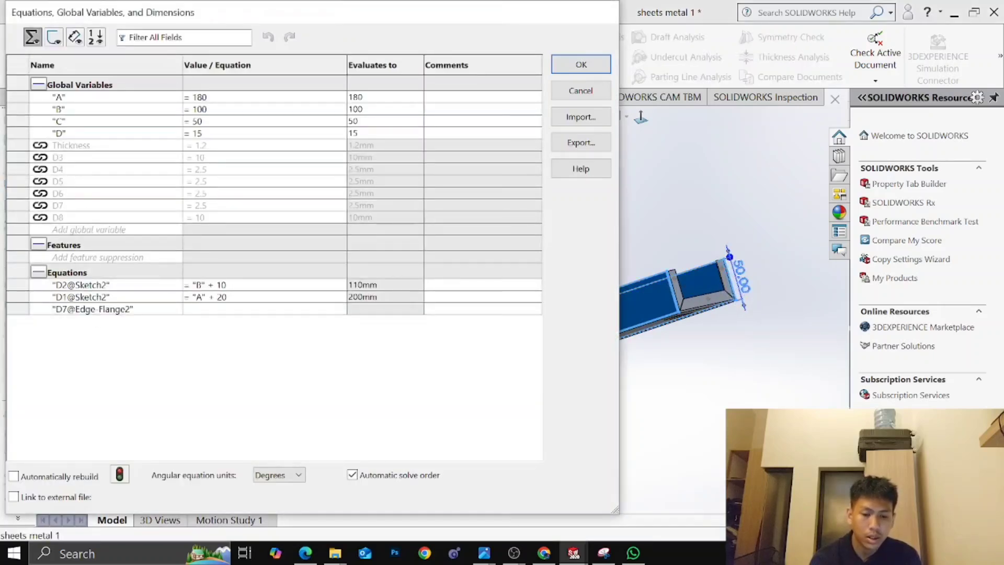
{"action": "mouse_move", "coordinate": [246, 334]}
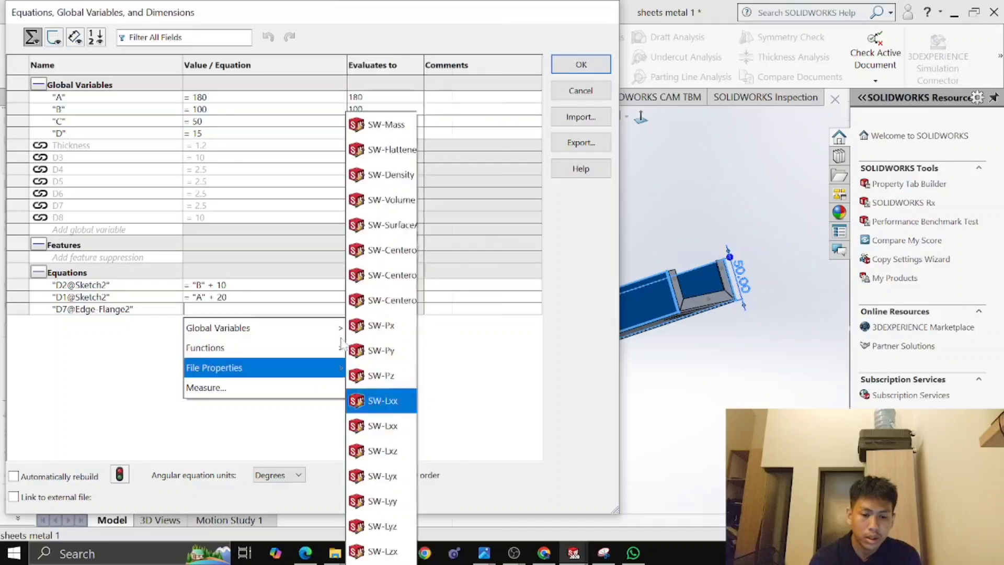
{"action": "left_click", "coordinate": [382, 383]}
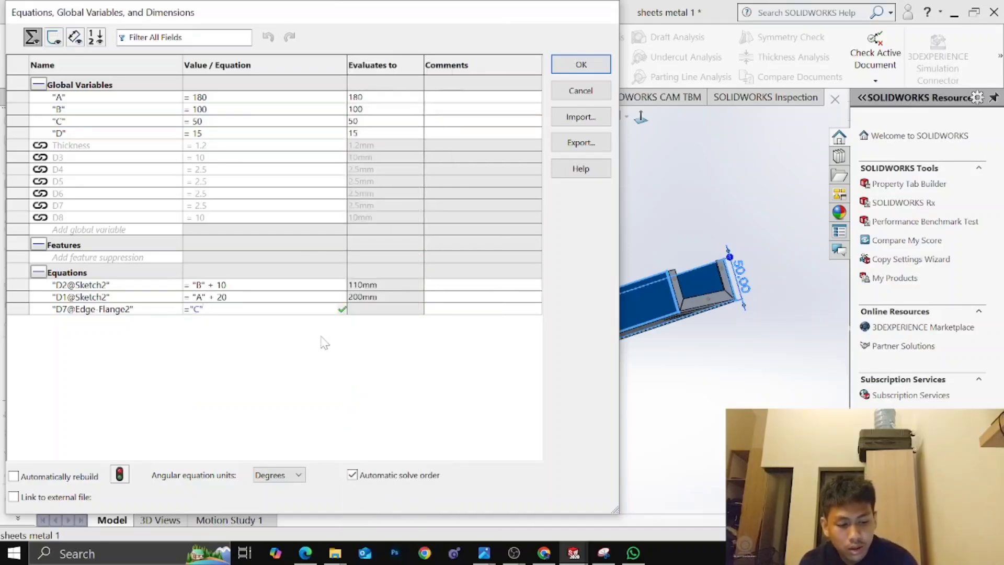
{"action": "type", "text": "1"}
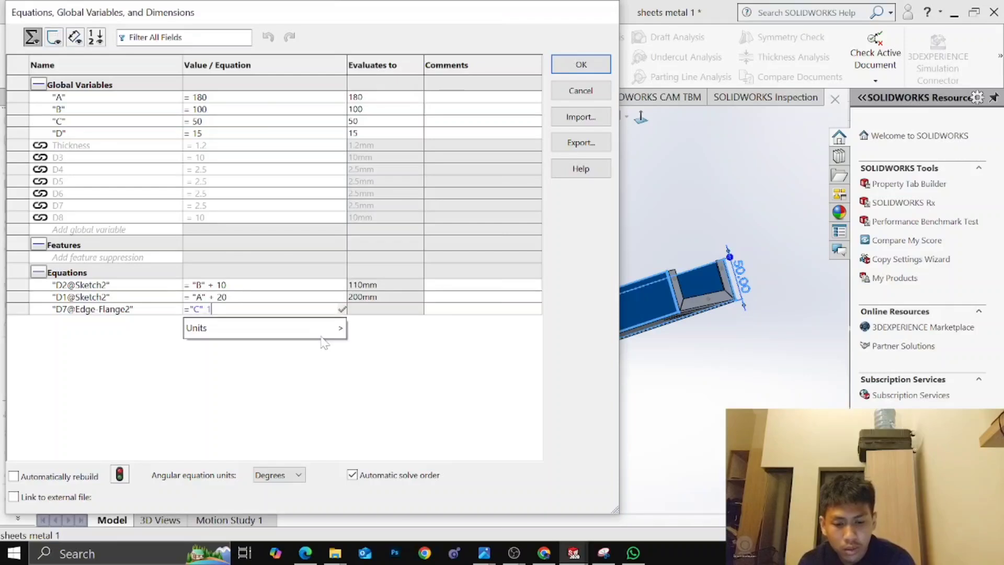
{"action": "key", "text": "BackSpace"}
{"action": "key", "text": "BackSpace"}
{"action": "type", "text": "-10"}
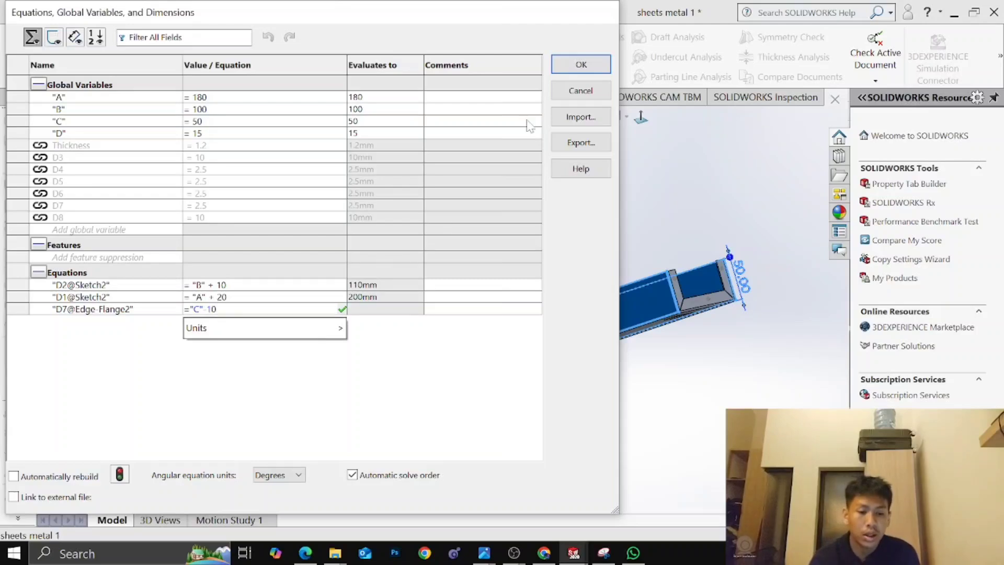
{"action": "key", "text": "Tab"}
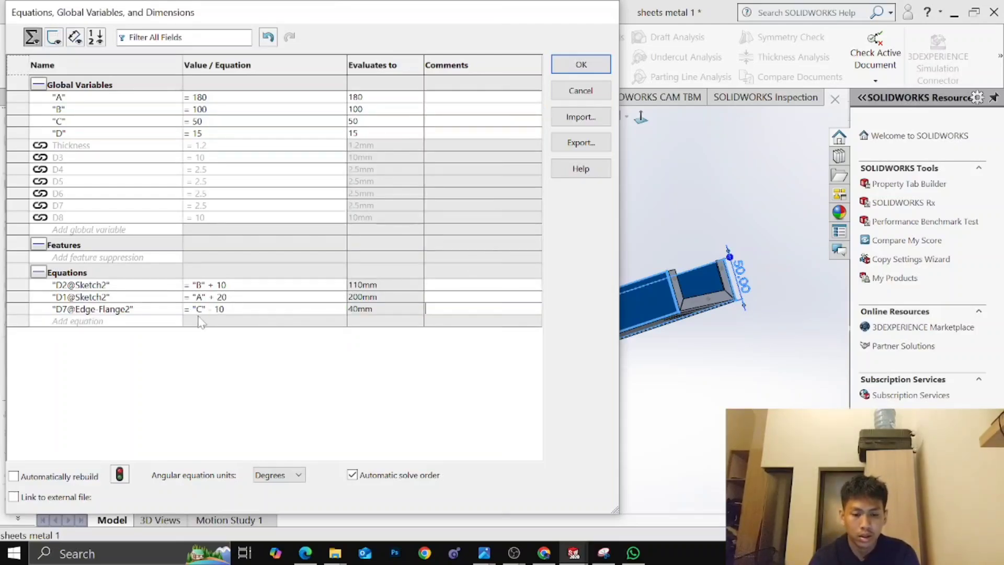
Select the end tab of Edge-Flange3 to display its dimensions and close the equations editor
{"action": "middle_click_drag", "start_coordinate": [736, 225], "coordinate": [671, 318]}
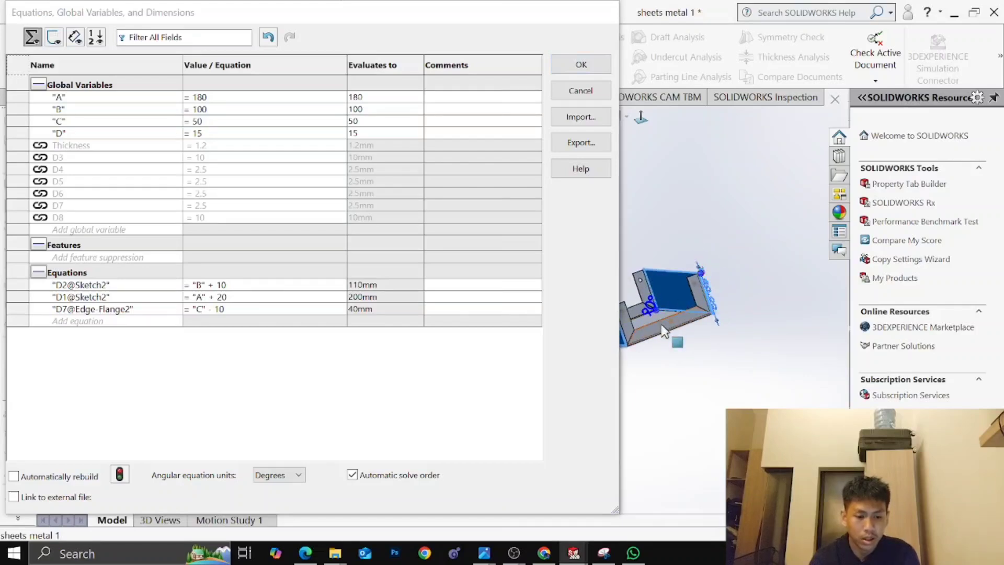
{"action": "left_click", "coordinate": [663, 330]}
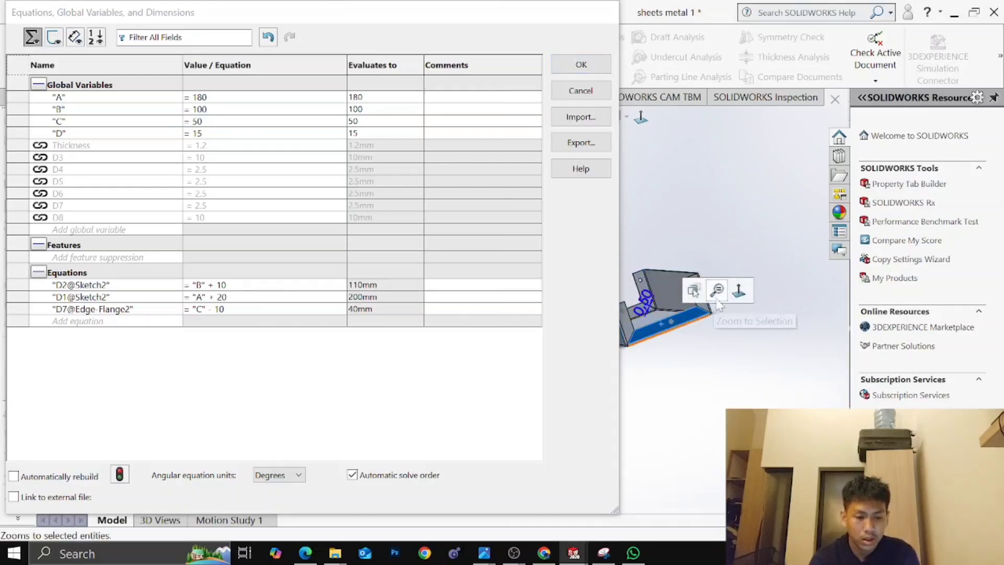
{"action": "left_click", "coordinate": [717, 337]}
{"action": "left_click", "coordinate": [703, 300]}
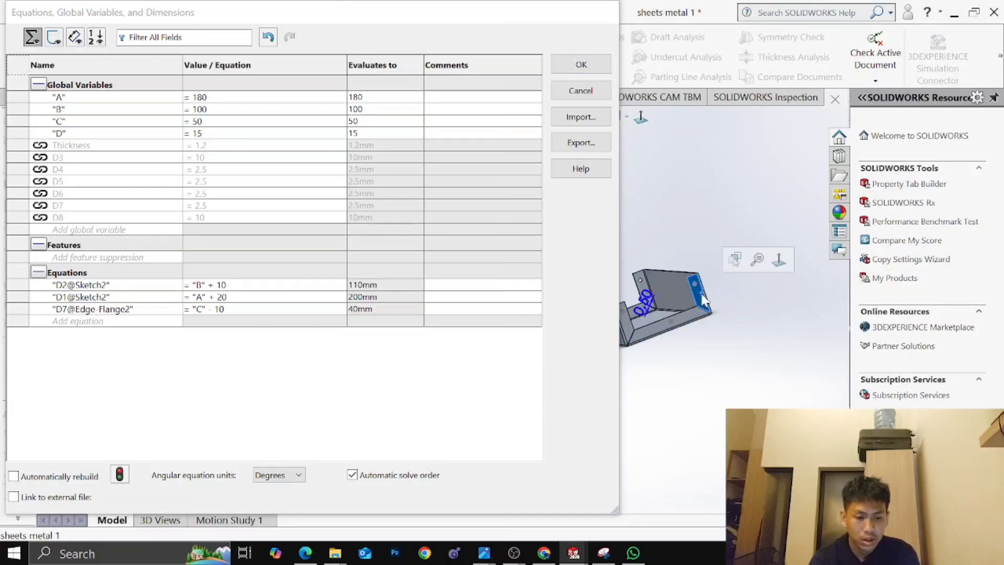
{"action": "middle_click_drag", "start_coordinate": [697, 332], "coordinate": [711, 334]}
{"action": "scroll", "coordinate": [682, 336], "scroll_direction": "up", "scroll_amount": 2}
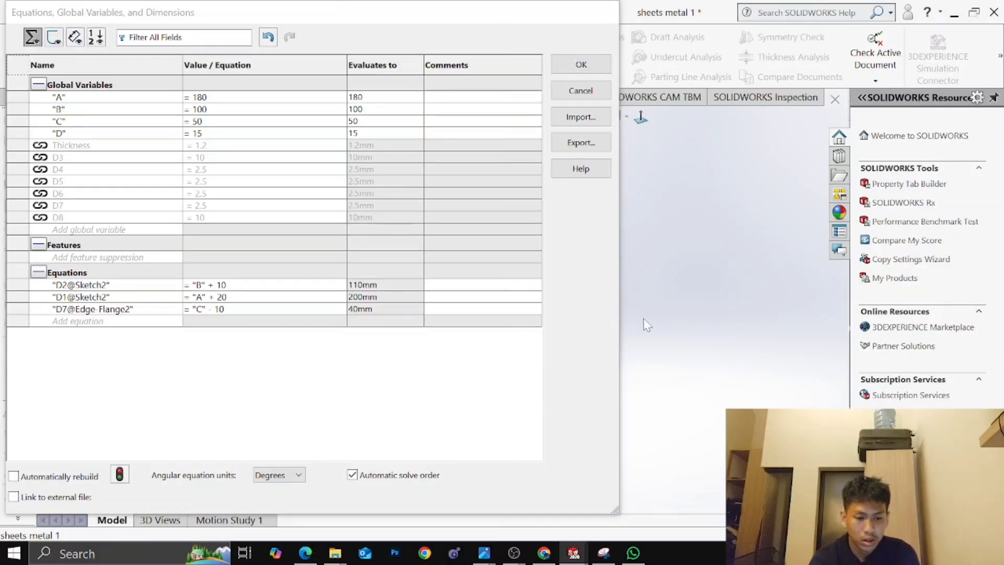
{"action": "left_click", "coordinate": [582, 79]}
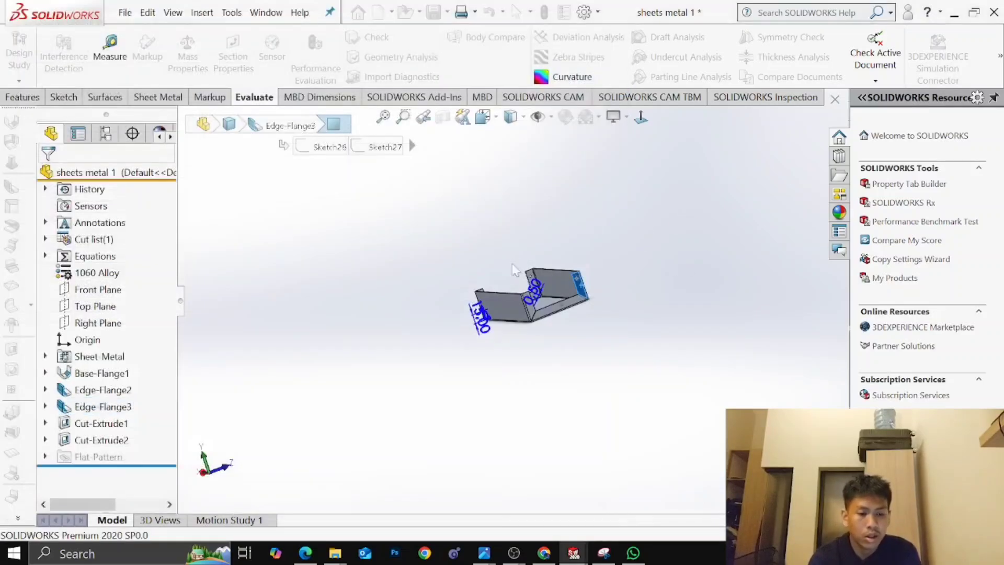
Display the dimensions of Edge-Flange3 on the model, including its 15 mm flange dimension
{"action": "middle_click_drag", "start_coordinate": [436, 314], "coordinate": [598, 278]}
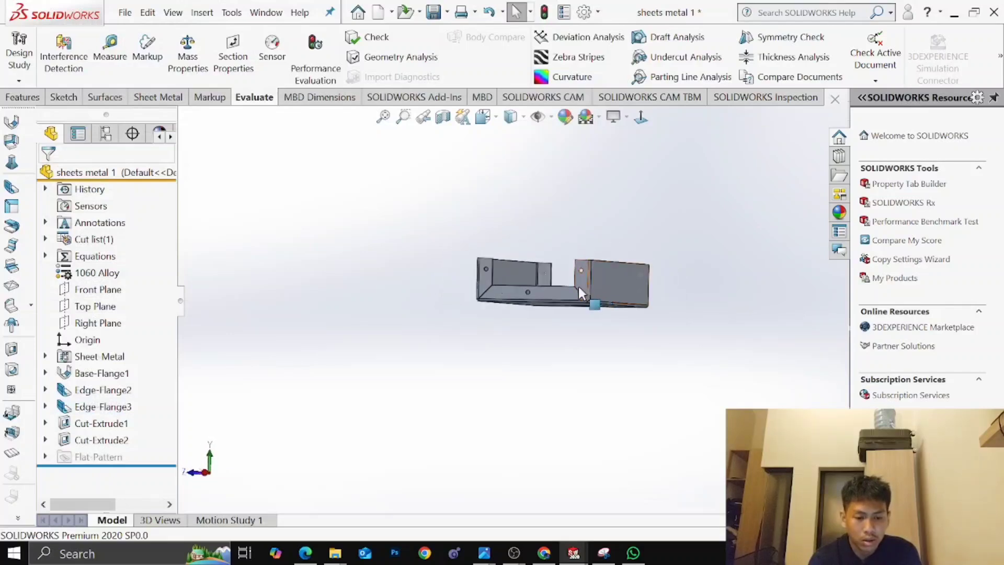
{"action": "left_click", "coordinate": [578, 287]}
{"action": "mouse_move", "coordinate": [586, 341]}
{"action": "middle_mouse_down"}
{"action": "mouse_move", "coordinate": [580, 334]}
{"action": "mouse_move", "coordinate": [600, 335]}
{"action": "middle_mouse_up"}
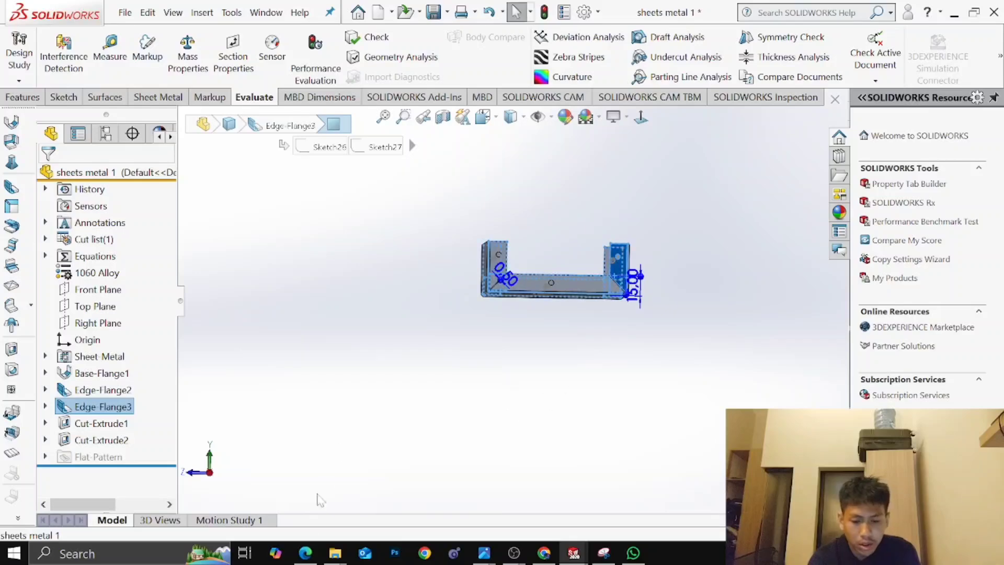
{"action": "mouse_move", "coordinate": [306, 548]}
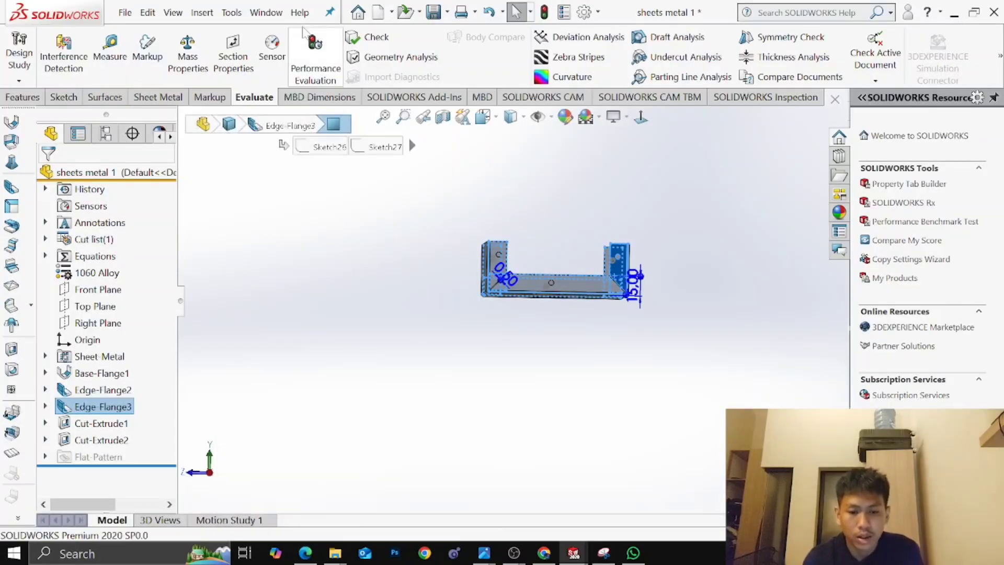
Add an equation setting the 15 mm flange dimension, D7@Edge-Flange3, to "D" + 3 using the global variable D, and accept the equations
{"action": "left_click", "coordinate": [231, 12]}
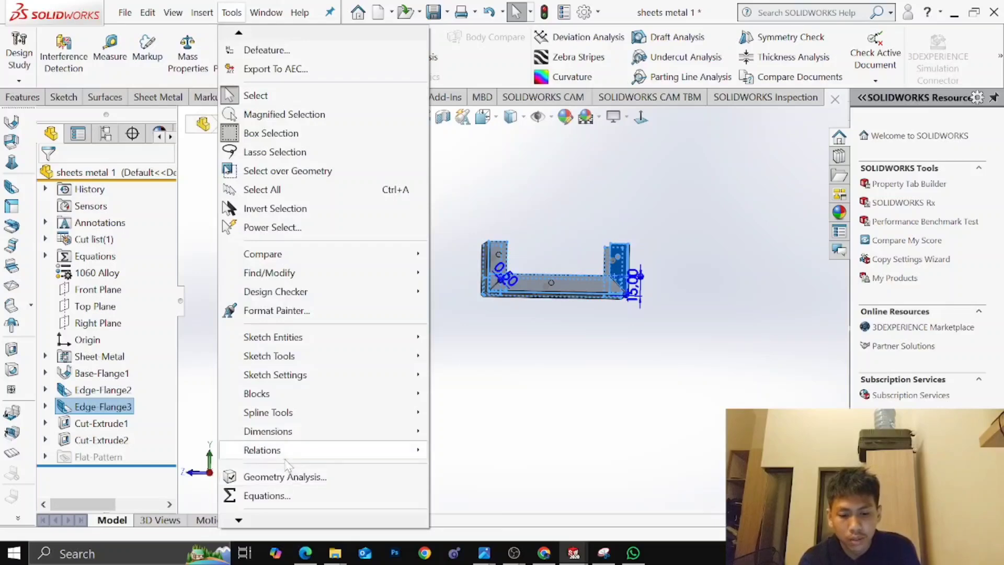
{"action": "left_click", "coordinate": [292, 495]}
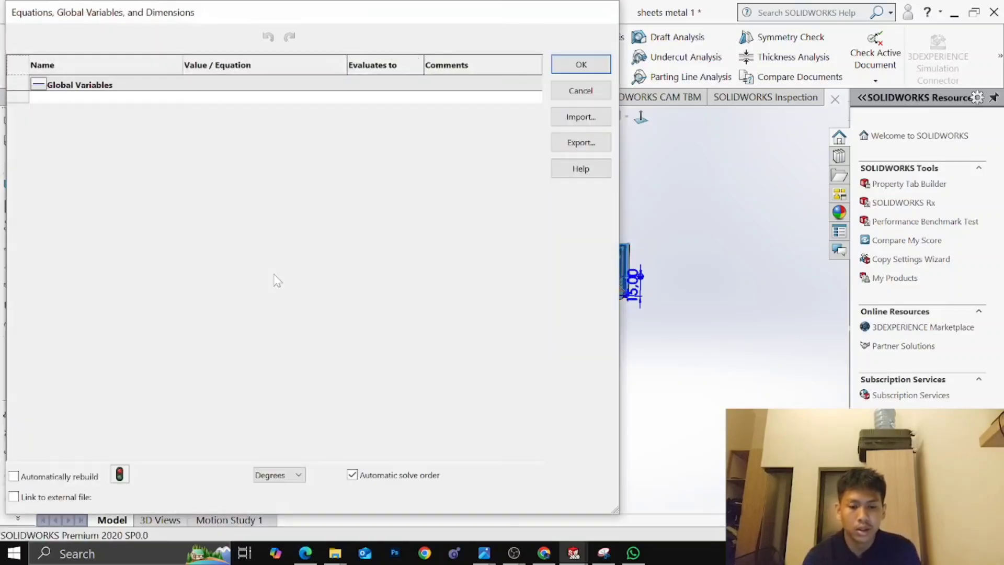
{"action": "left_click", "coordinate": [151, 323]}
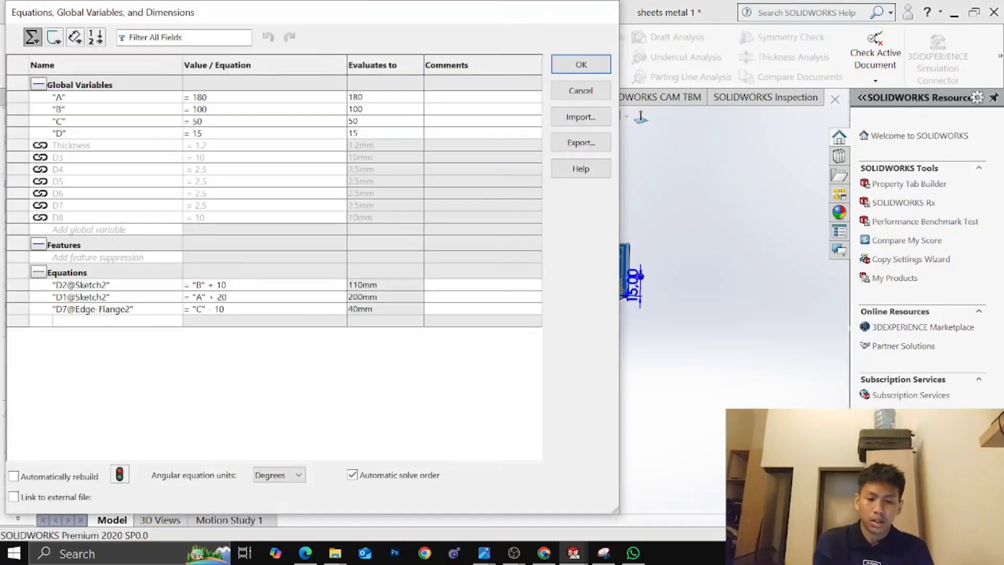
{"action": "left_click", "coordinate": [641, 298]}
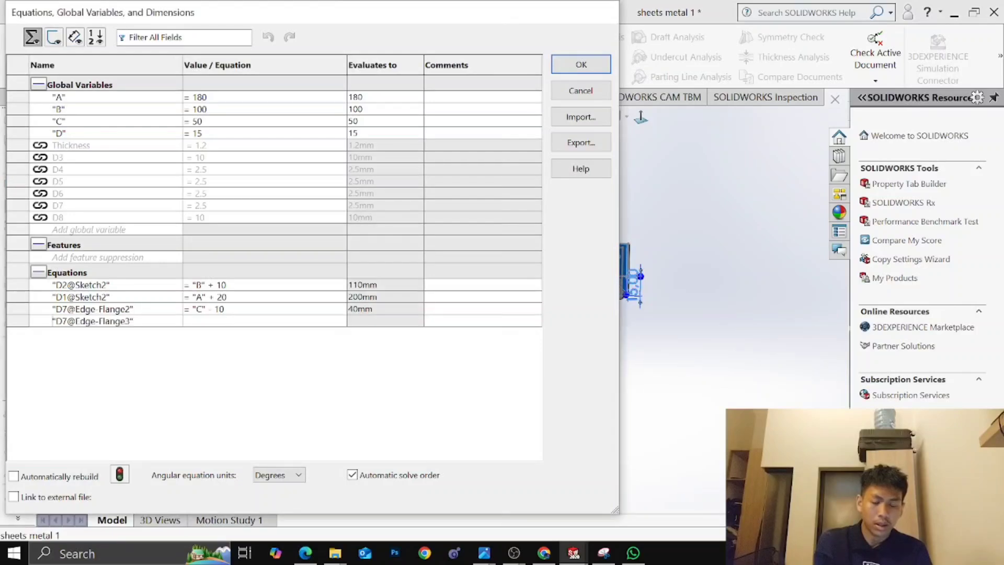
{"action": "mouse_move", "coordinate": [251, 340]}
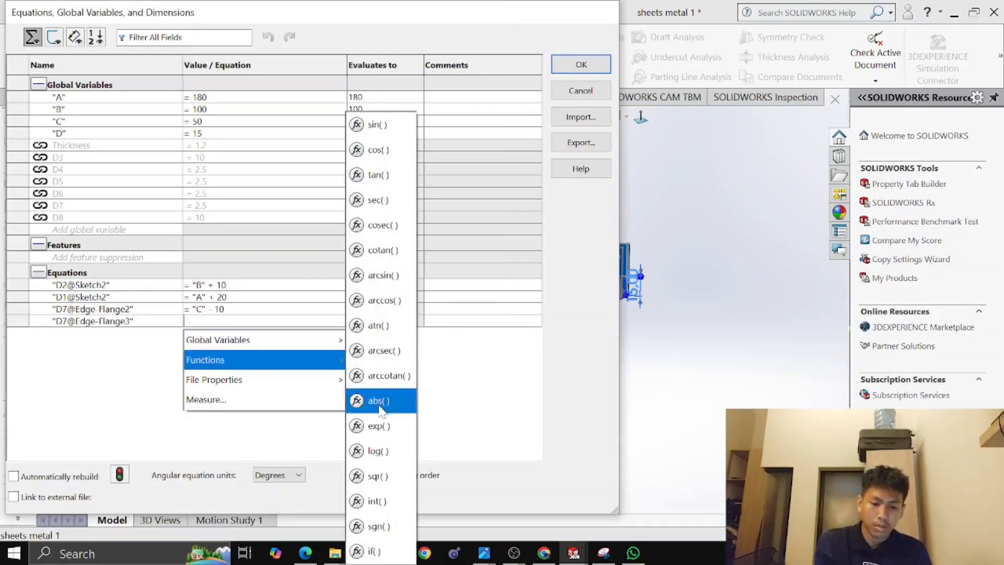
{"action": "left_click", "coordinate": [384, 417]}
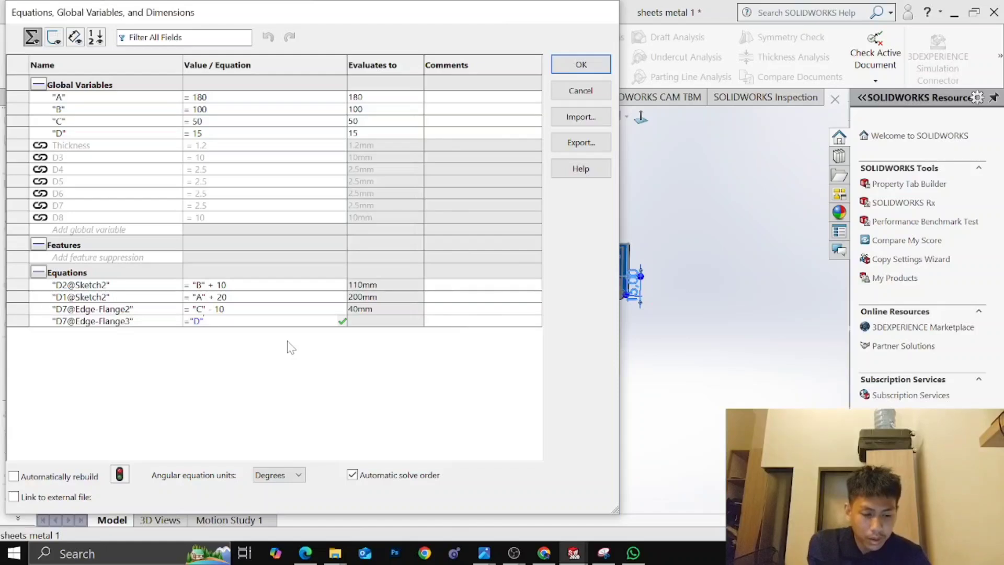
{"action": "type", "text": "+"}
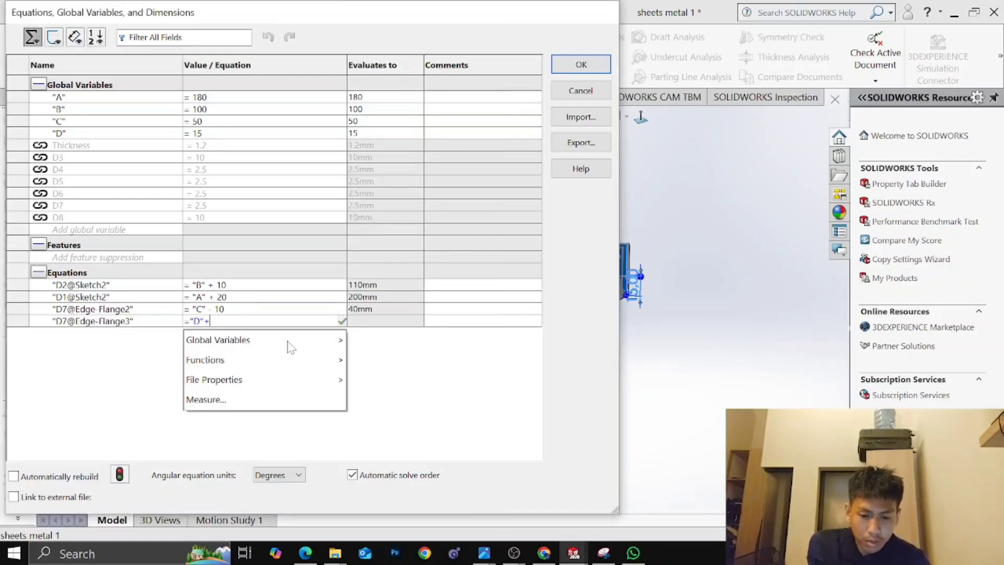
{"action": "type", "text": "3"}
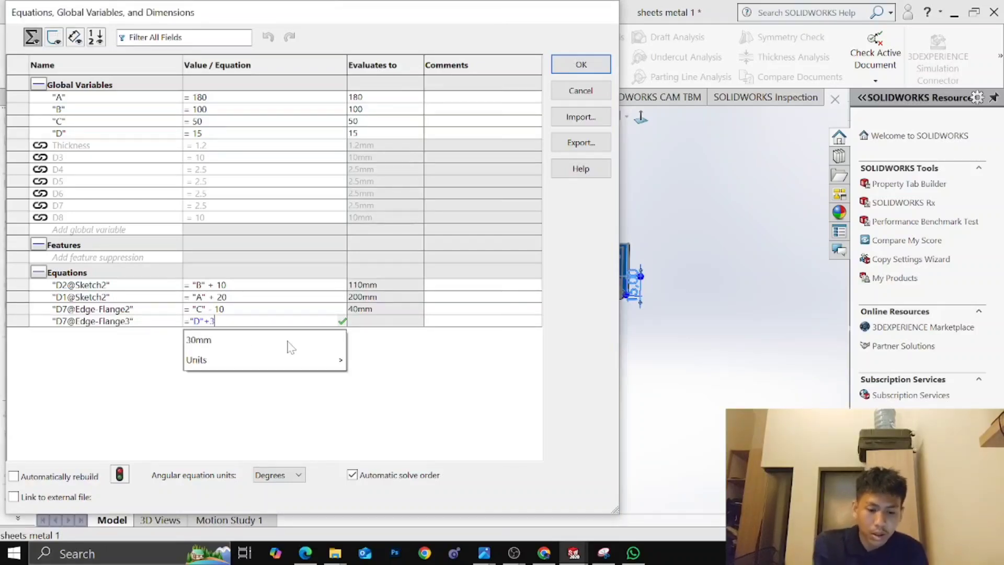
{"action": "key", "text": "Return"}
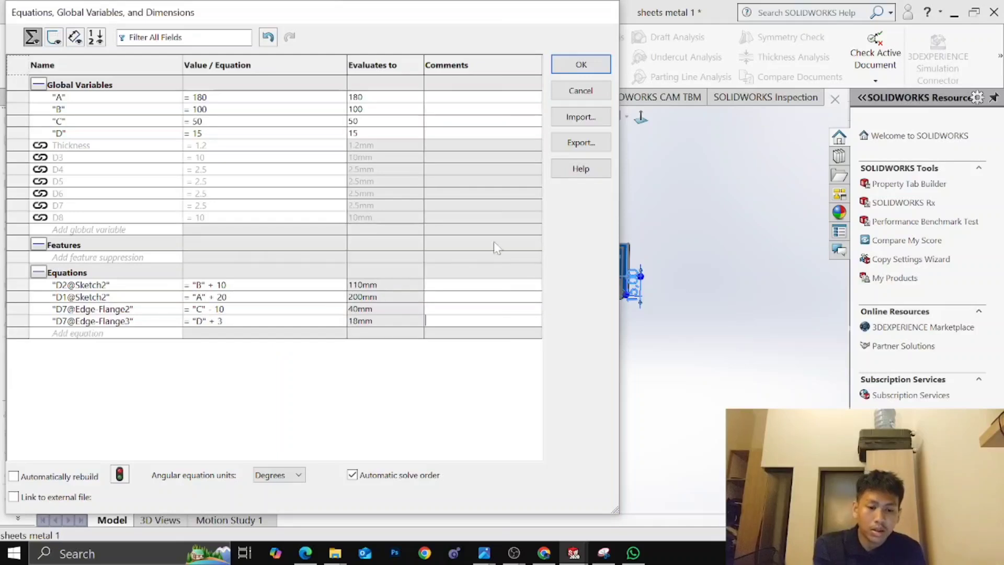
{"action": "left_click", "coordinate": [575, 62]}
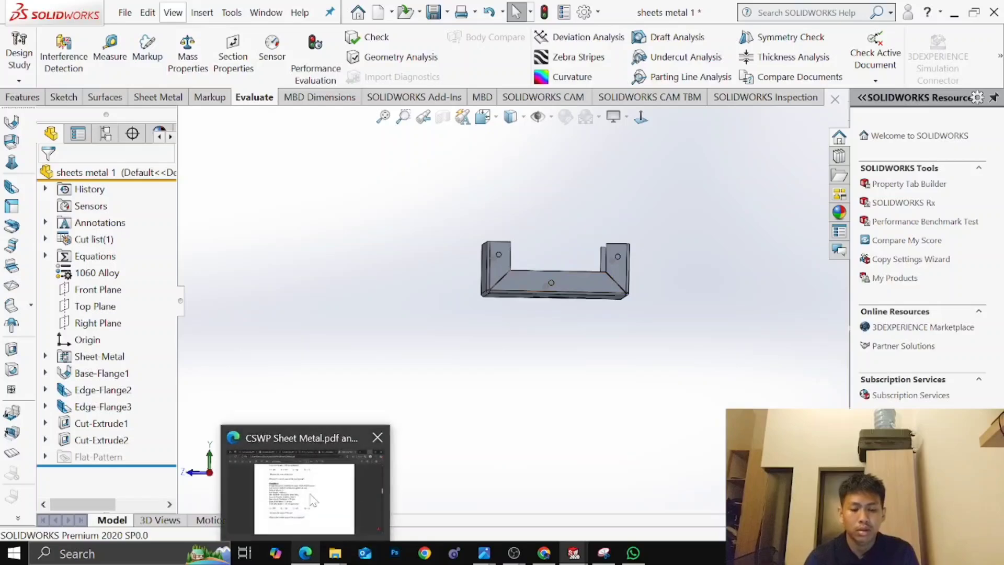
Review Question 2's dimensions in the CSWP Sheet Metal PDF, look up its answer under Answers and Hints, and return to the SOLIDWORKS part
{"action": "left_click", "coordinate": [305, 554]}
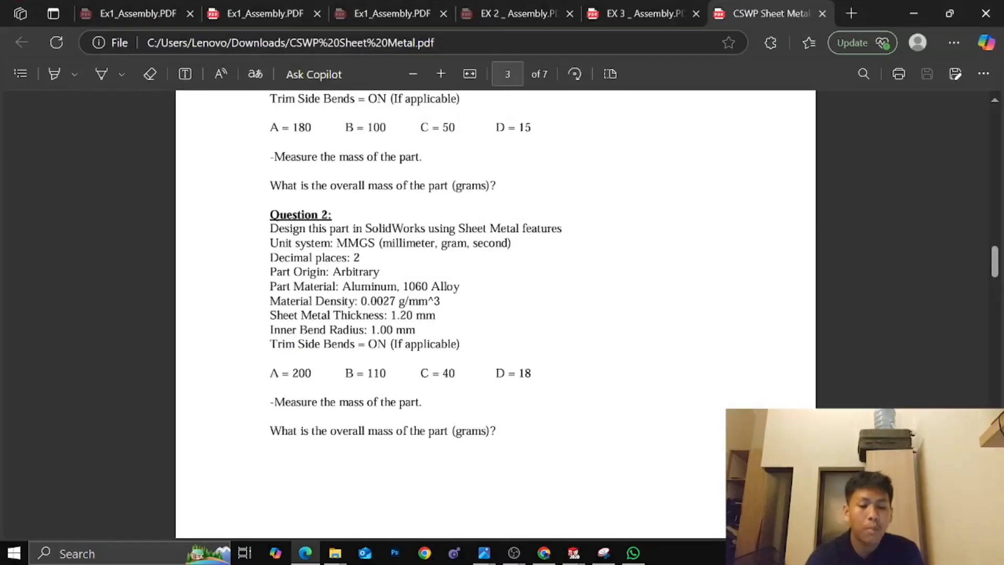
{"action": "scroll", "coordinate": [496, 314], "scroll_direction": "down", "scroll_amount": 3}
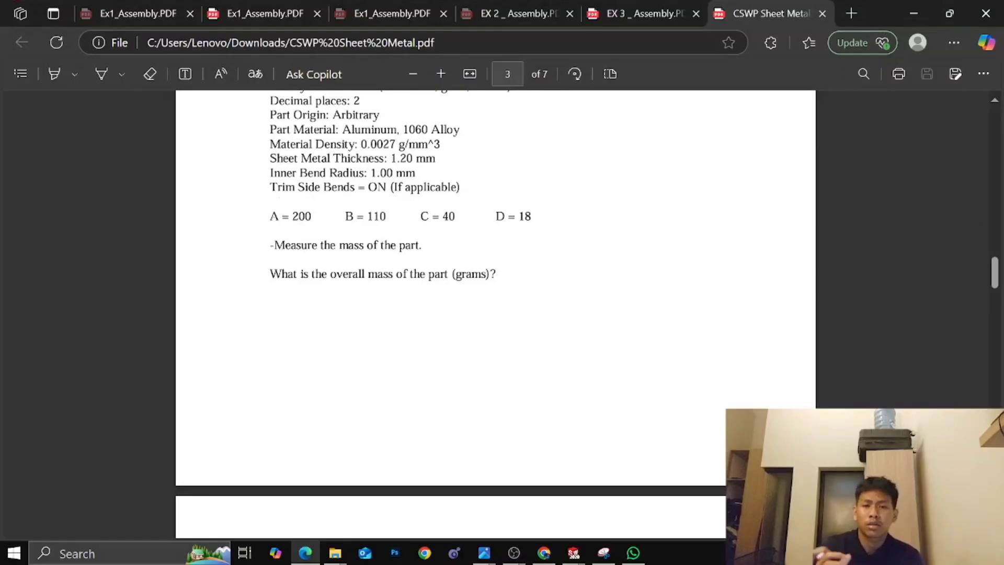
{"action": "scroll", "coordinate": [419, 265], "scroll_direction": "down", "scroll_amount": 20}
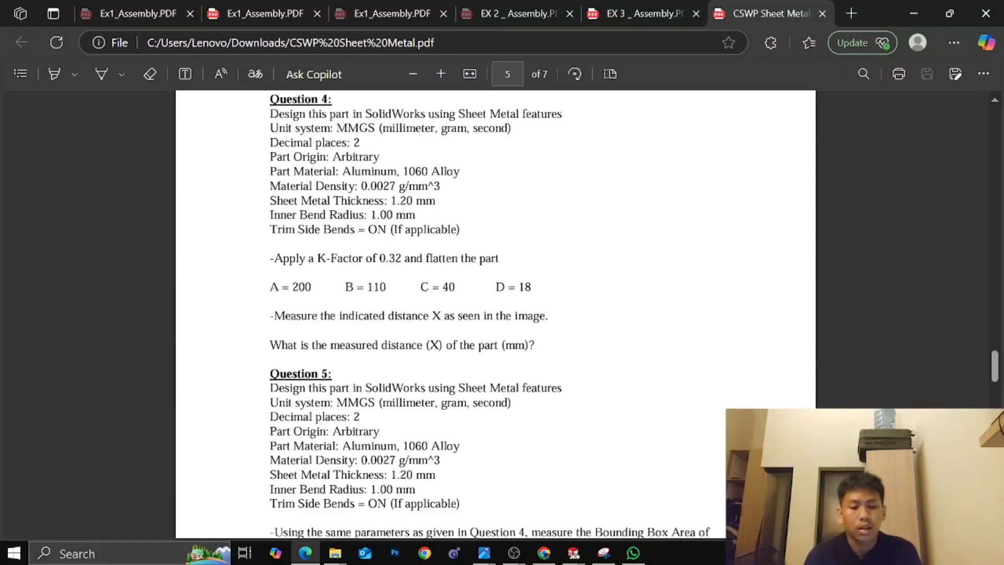
{"action": "scroll", "coordinate": [413, 239], "scroll_direction": "down", "scroll_amount": 20}
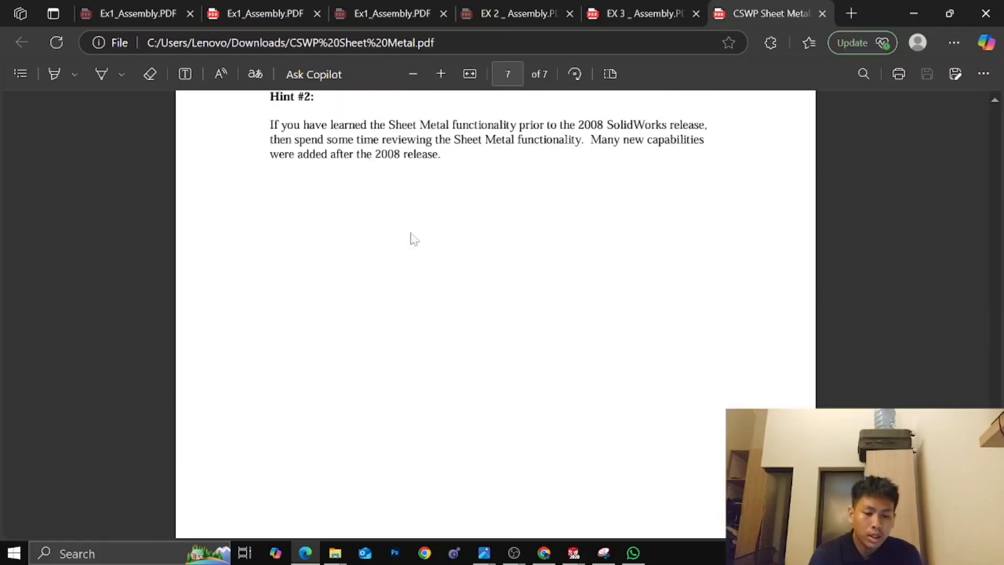
{"action": "scroll", "coordinate": [414, 239], "scroll_direction": "up", "scroll_amount": 12}
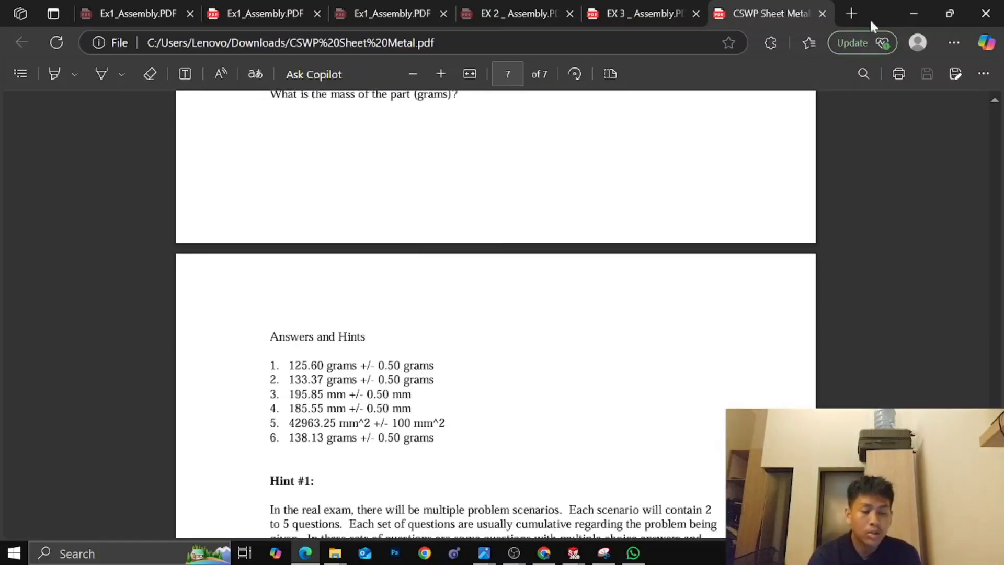
{"action": "left_click", "coordinate": [909, 14]}
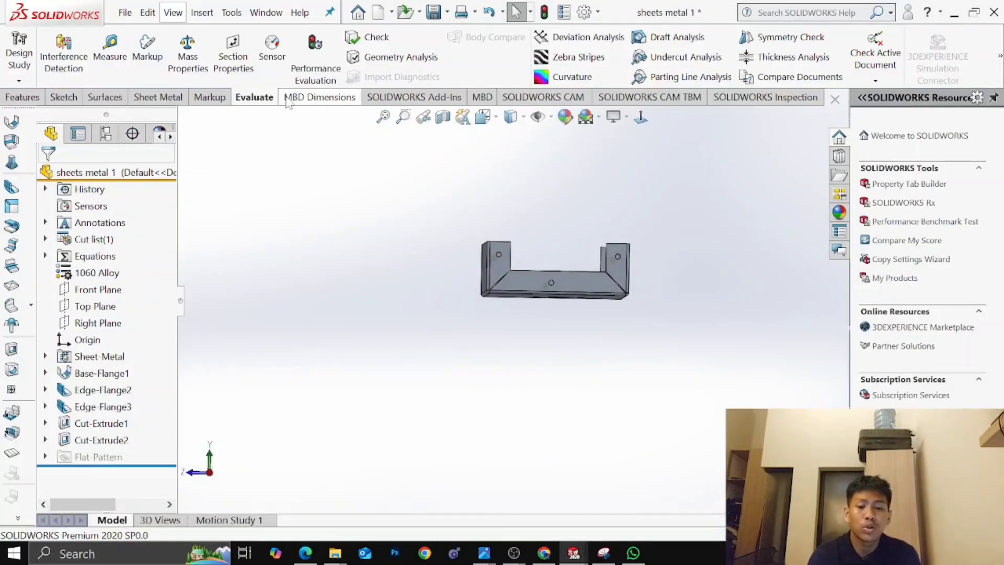
Calculate the mass properties of the sheets metal 1 part to read its mass, and minimize the results window
{"action": "left_click", "coordinate": [188, 55]}
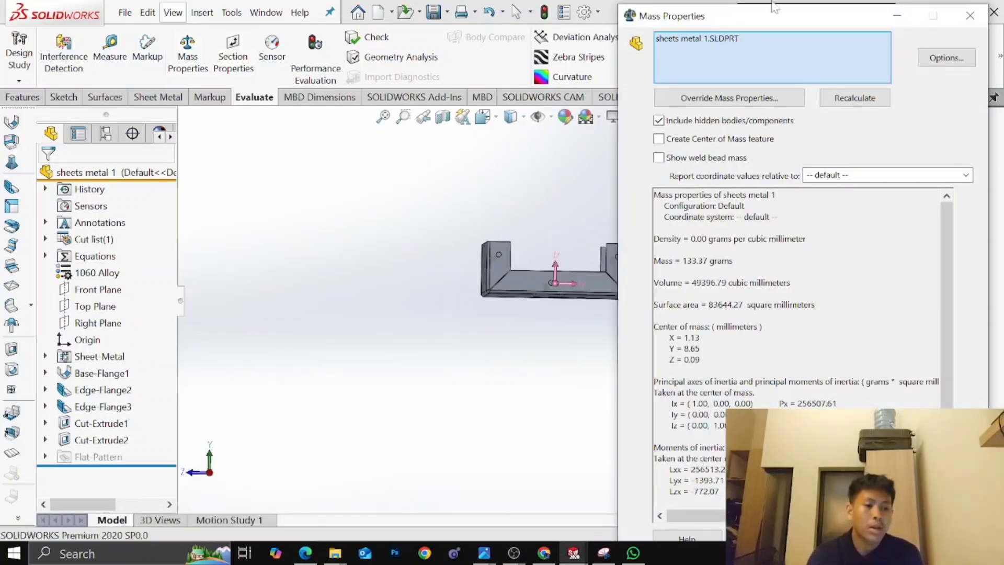
{"action": "left_click", "coordinate": [897, 16]}
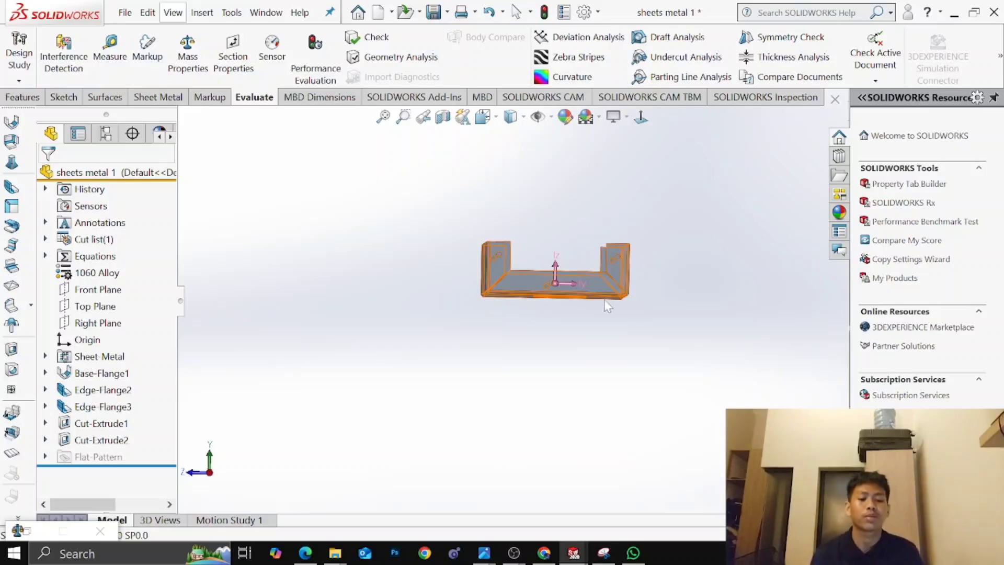
{"action": "mouse_move", "coordinate": [514, 553]}
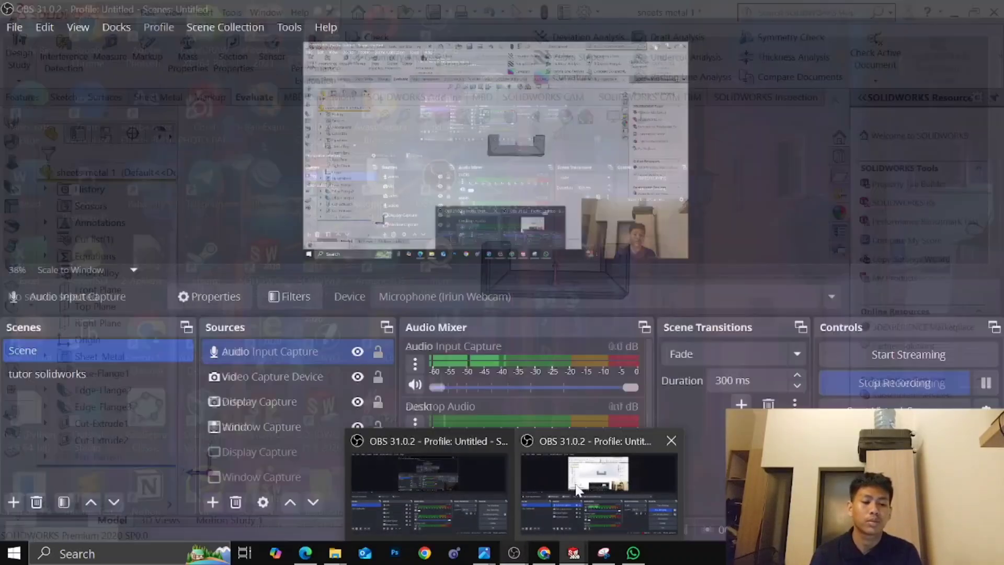